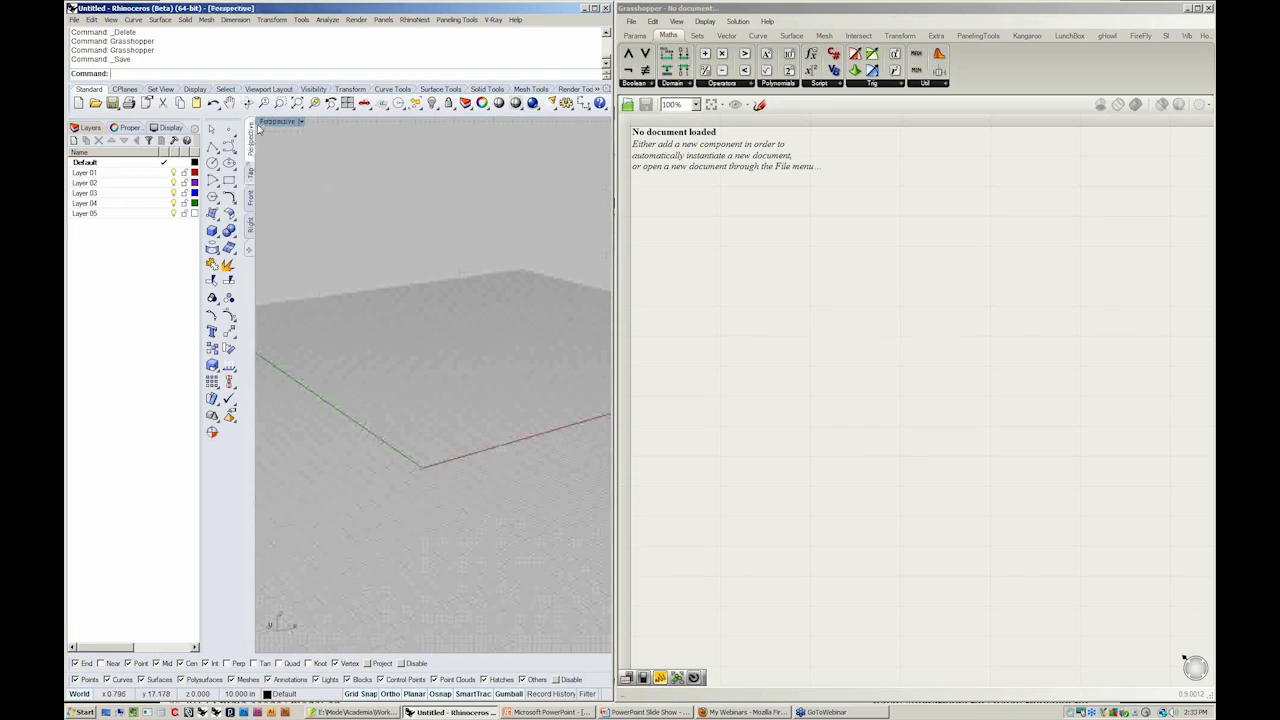
{"action": "double_click", "coordinate": [266, 124]}
{"action": "double_click", "coordinate": [266, 124]}
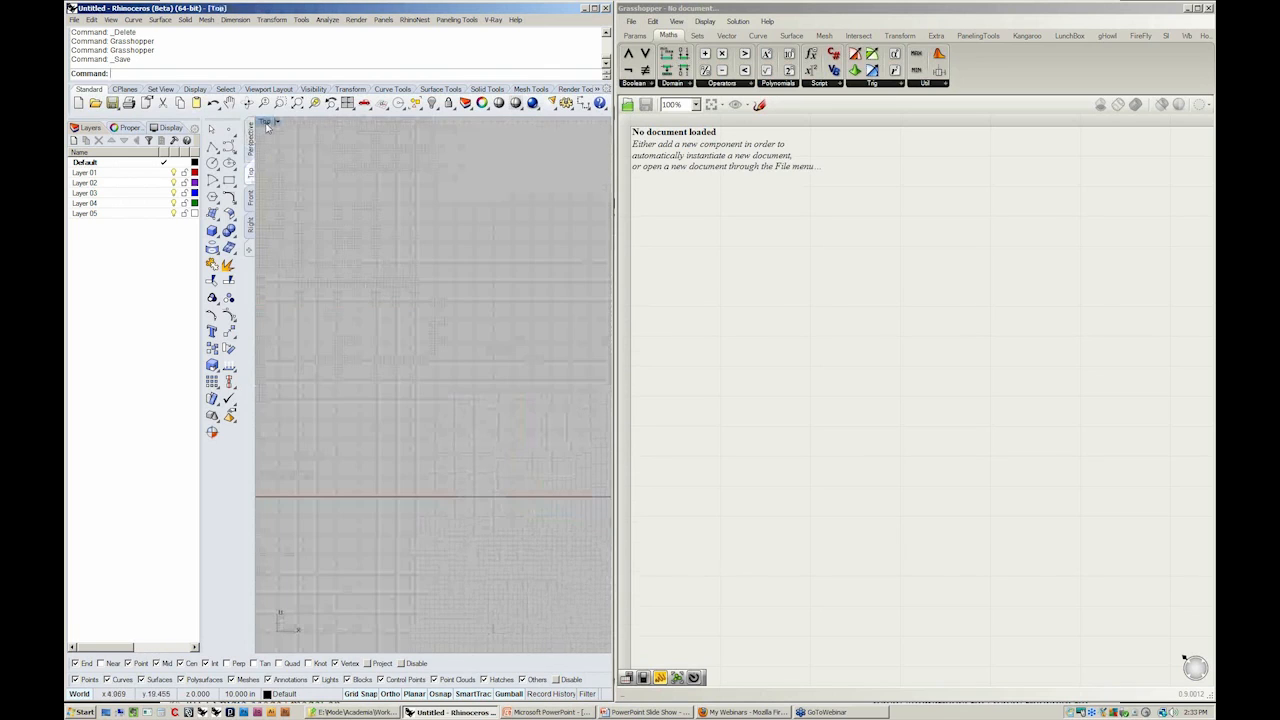
{"action": "double_click", "coordinate": [266, 124]}
{"action": "double_click", "coordinate": [457, 123]}
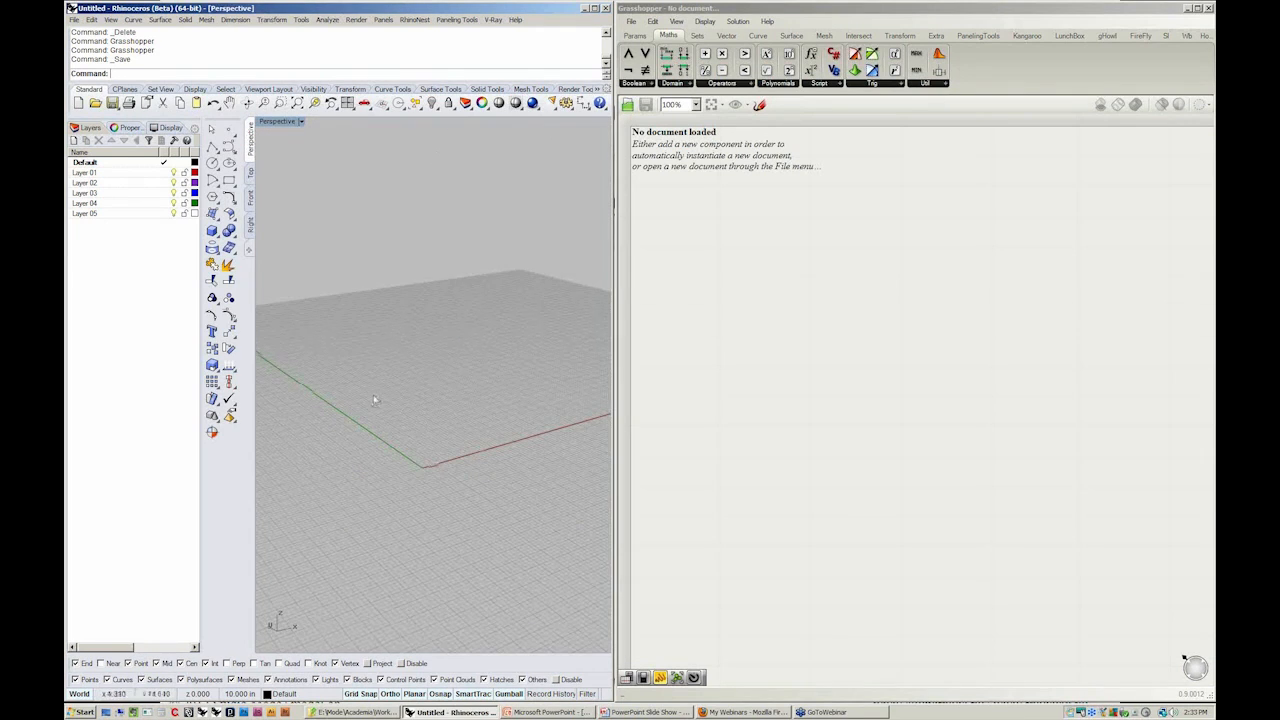
{"action": "right_click_drag", "start_coordinate": [371, 400], "coordinate": [445, 478]}
{"action": "scroll", "coordinate": [397, 446], "scroll_direction": "up", "scroll_amount": 4}
{"action": "scroll", "coordinate": [395, 446], "scroll_direction": "down", "scroll_amount": 6}
{"action": "scroll", "coordinate": [395, 445], "scroll_direction": "up", "scroll_amount": 5}
- Place a single point object at about X 3, Y 2 in the Top view
{"action": "left_click", "coordinate": [250, 173]}
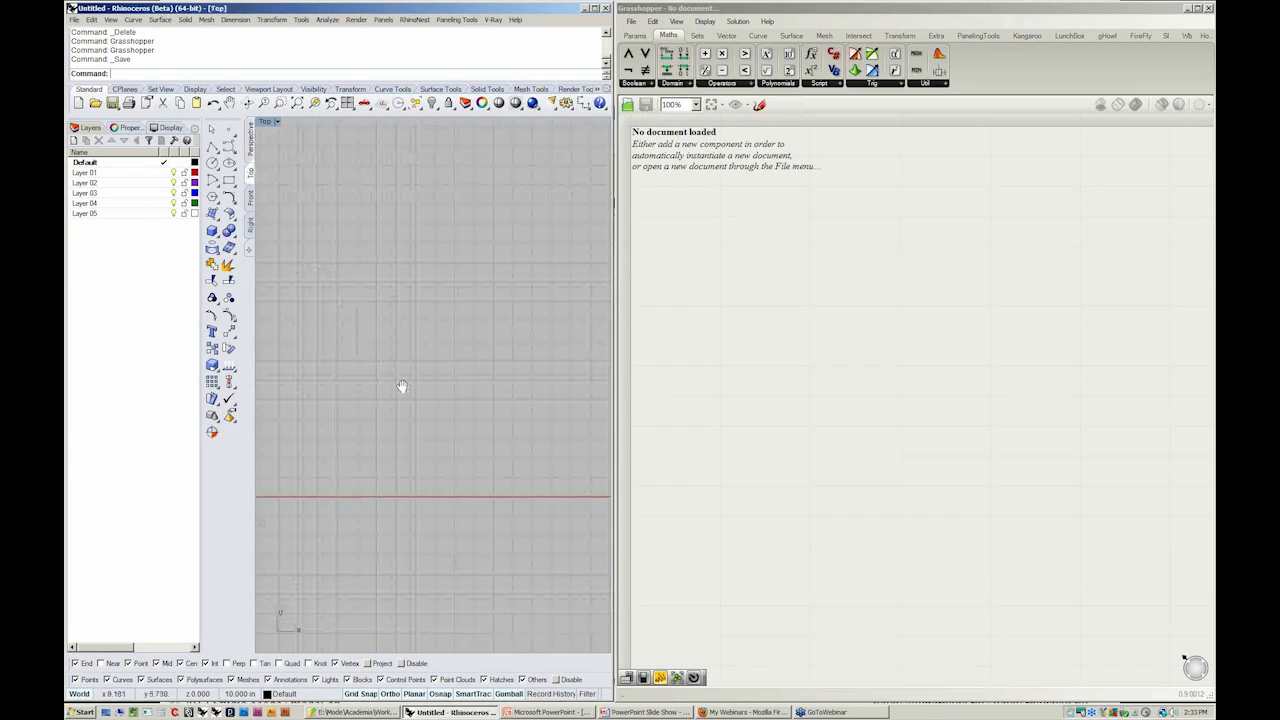
{"action": "right_click_drag", "start_coordinate": [400, 386], "coordinate": [449, 477]}
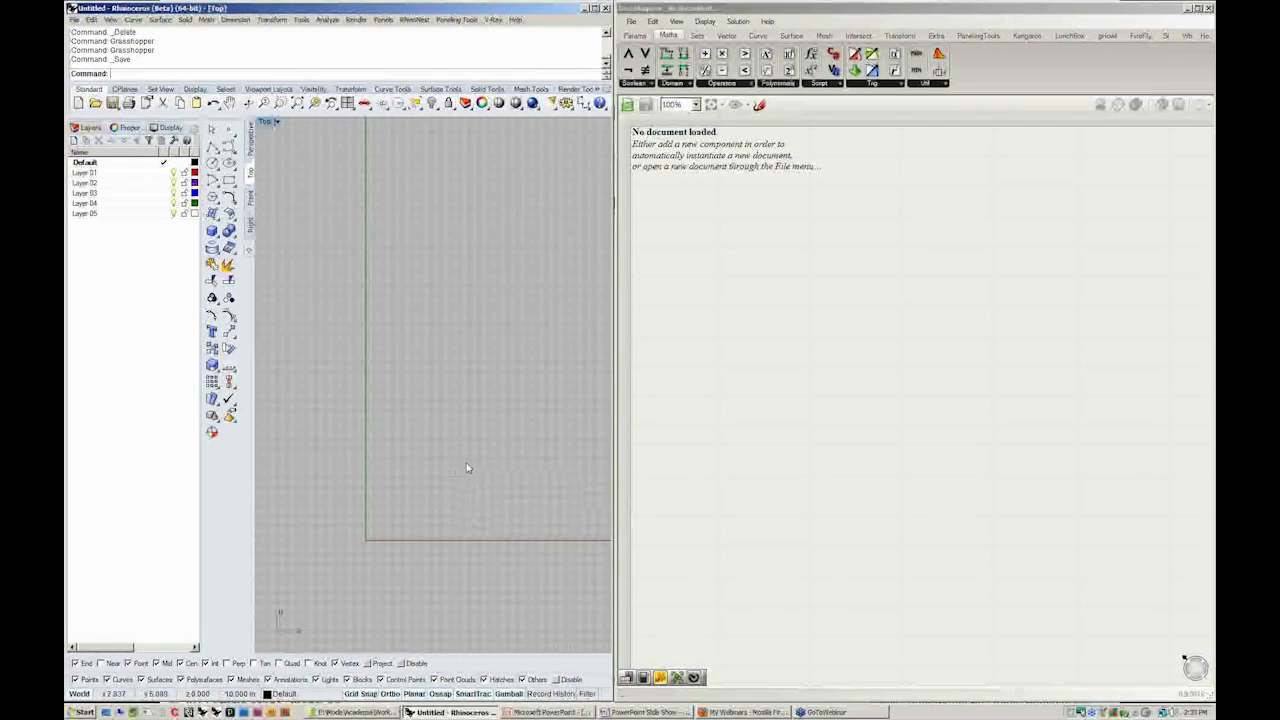
{"action": "right_click_drag", "start_coordinate": [457, 478], "coordinate": [464, 454]}
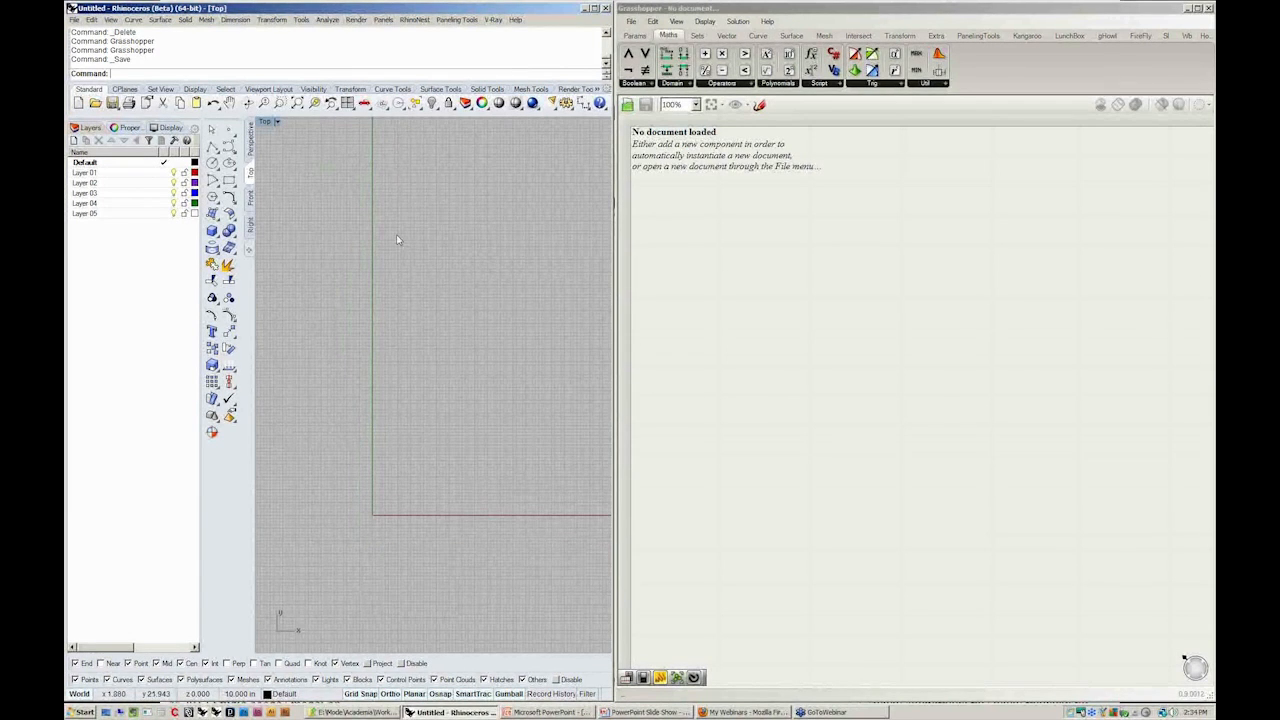
{"action": "left_click", "coordinate": [228, 130]}
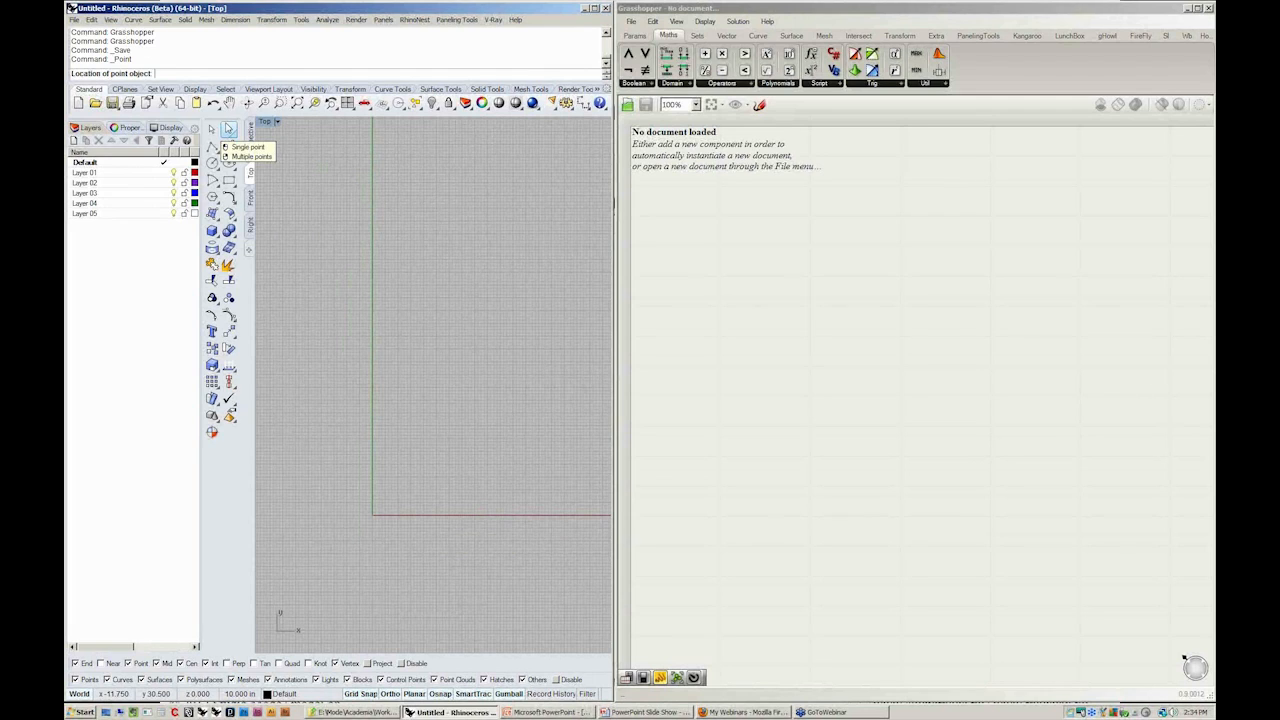
{"action": "left_click", "coordinate": [388, 269]}
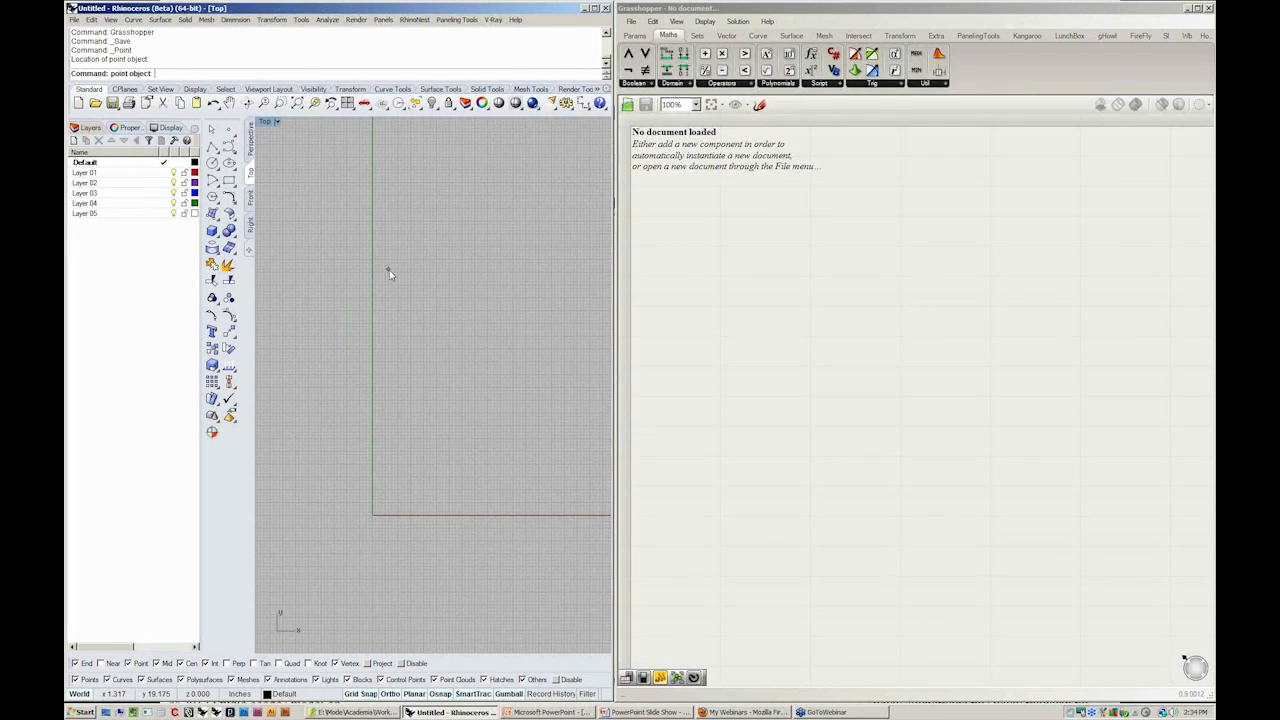
{"action": "type", "text": "Point"}
{"action": "key", "text": "Return"}
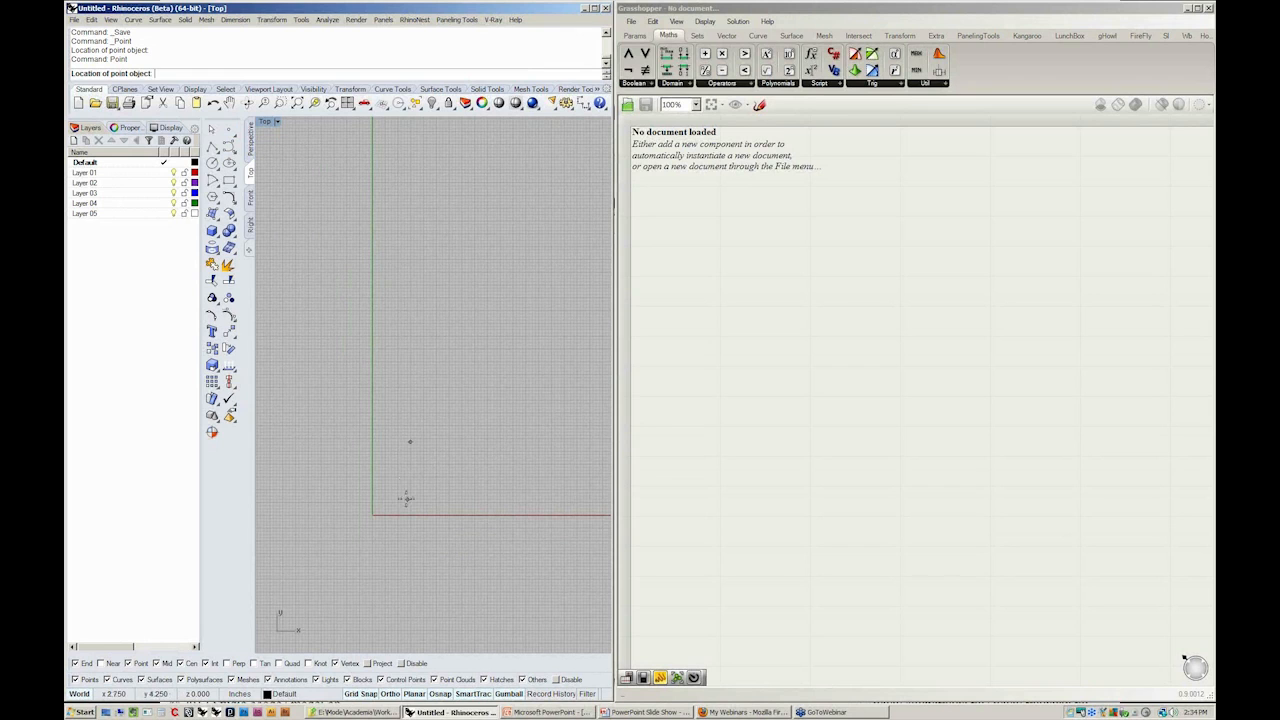
{"action": "scroll", "coordinate": [407, 498], "scroll_direction": "up", "scroll_amount": 2}
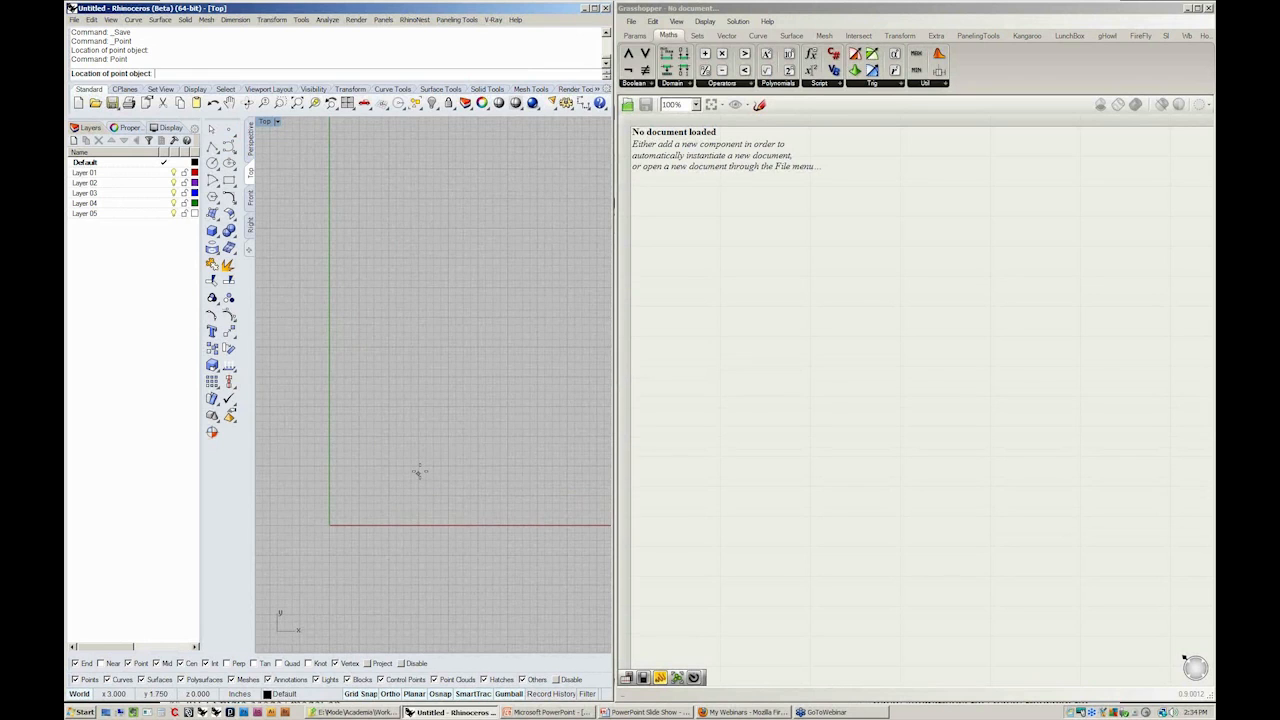
{"action": "left_click", "coordinate": [419, 466]}
{"action": "left_click", "coordinate": [419, 466]}
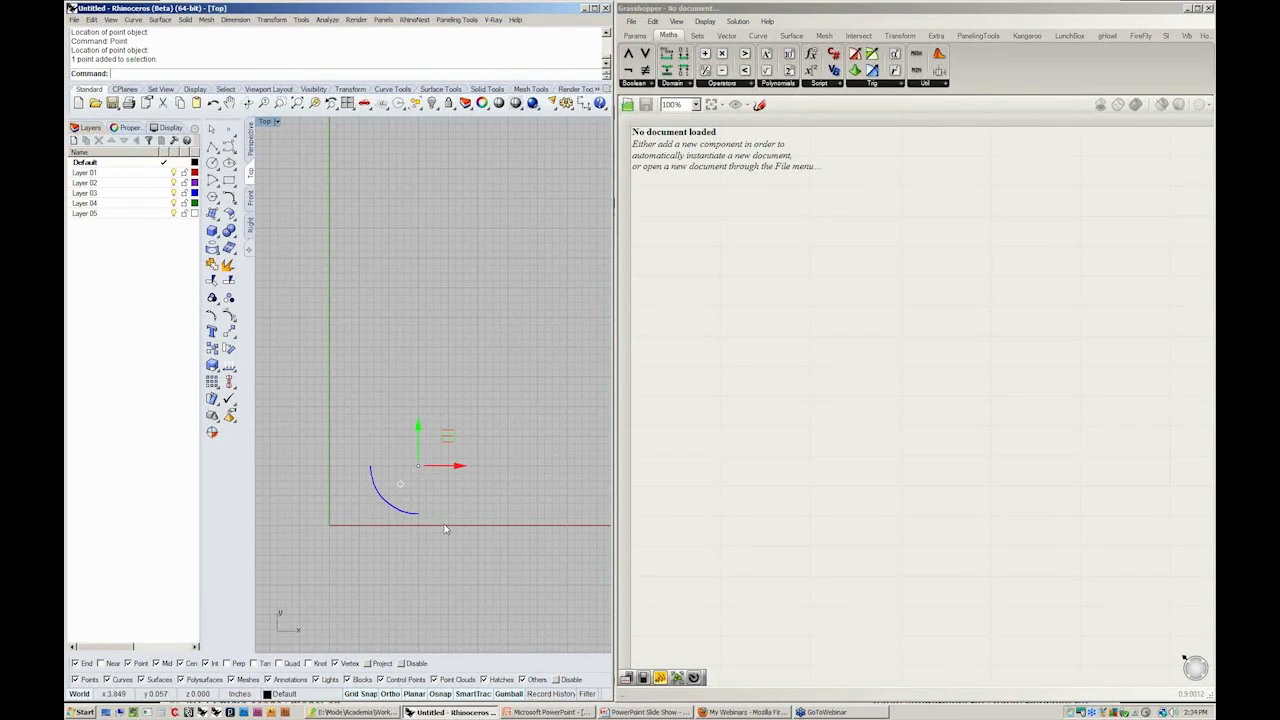
- Move the point object 1 inch in the negative X direction with the gumball
{"action": "left_click", "coordinate": [446, 530]}
{"action": "left_click", "coordinate": [418, 465]}
{"action": "left_click", "coordinate": [508, 554]}
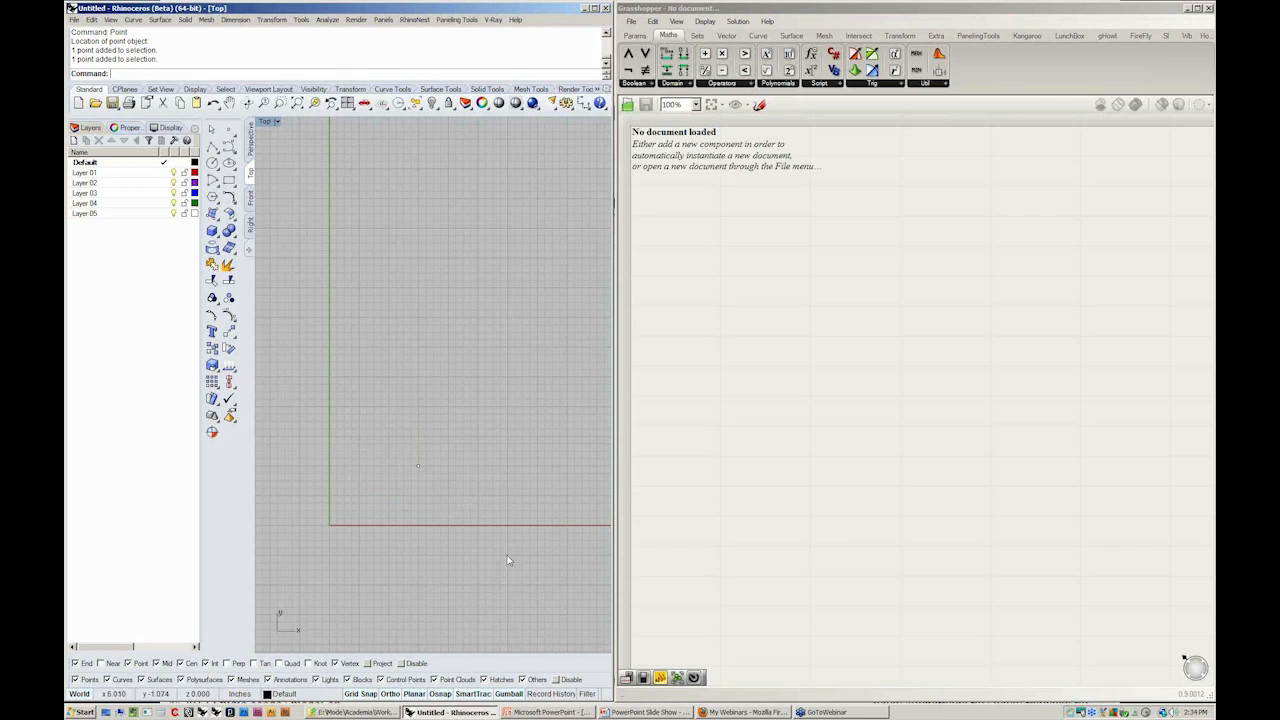
{"action": "left_click", "coordinate": [420, 467]}
{"action": "left_click_drag", "start_coordinate": [454, 469], "coordinate": [424, 470]}
{"action": "left_click", "coordinate": [422, 502]}
{"action": "right_click_drag", "start_coordinate": [421, 502], "coordinate": [434, 513]}
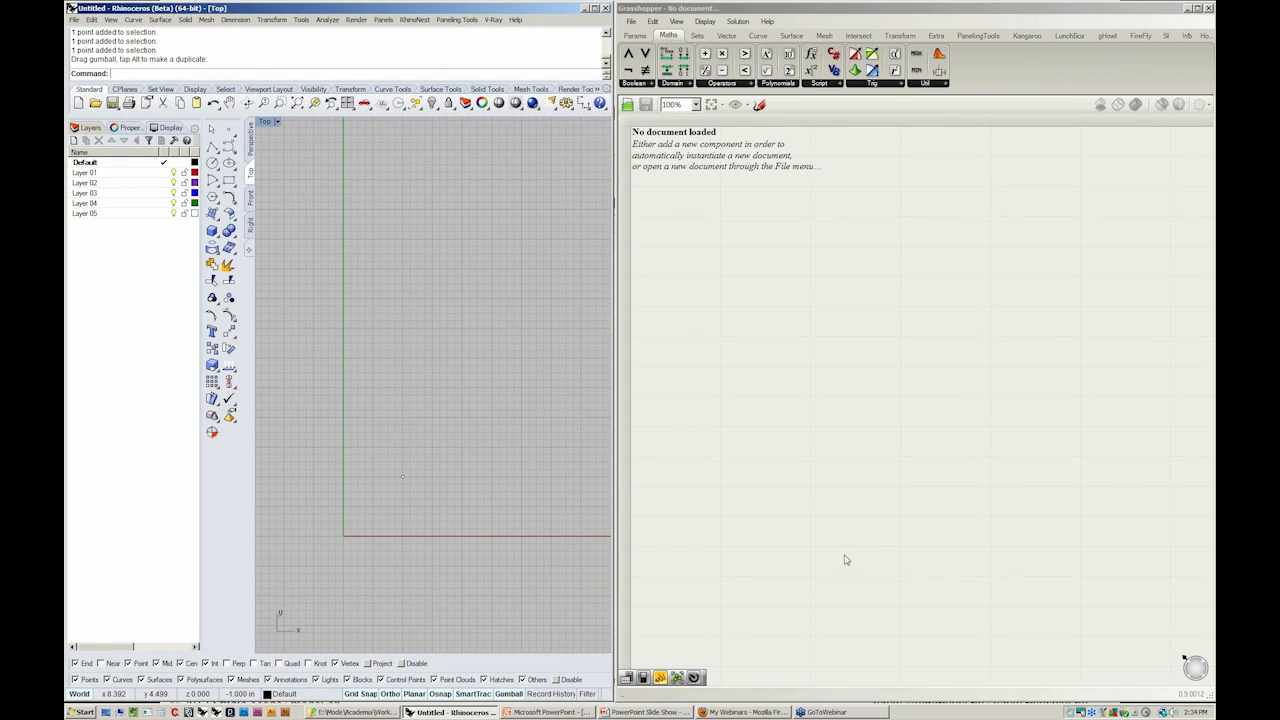
- Switch to Grasshopper and add an empty Point geometry parameter to the canvas
{"action": "left_click", "coordinate": [636, 36]}
{"action": "left_click", "coordinate": [636, 36]}
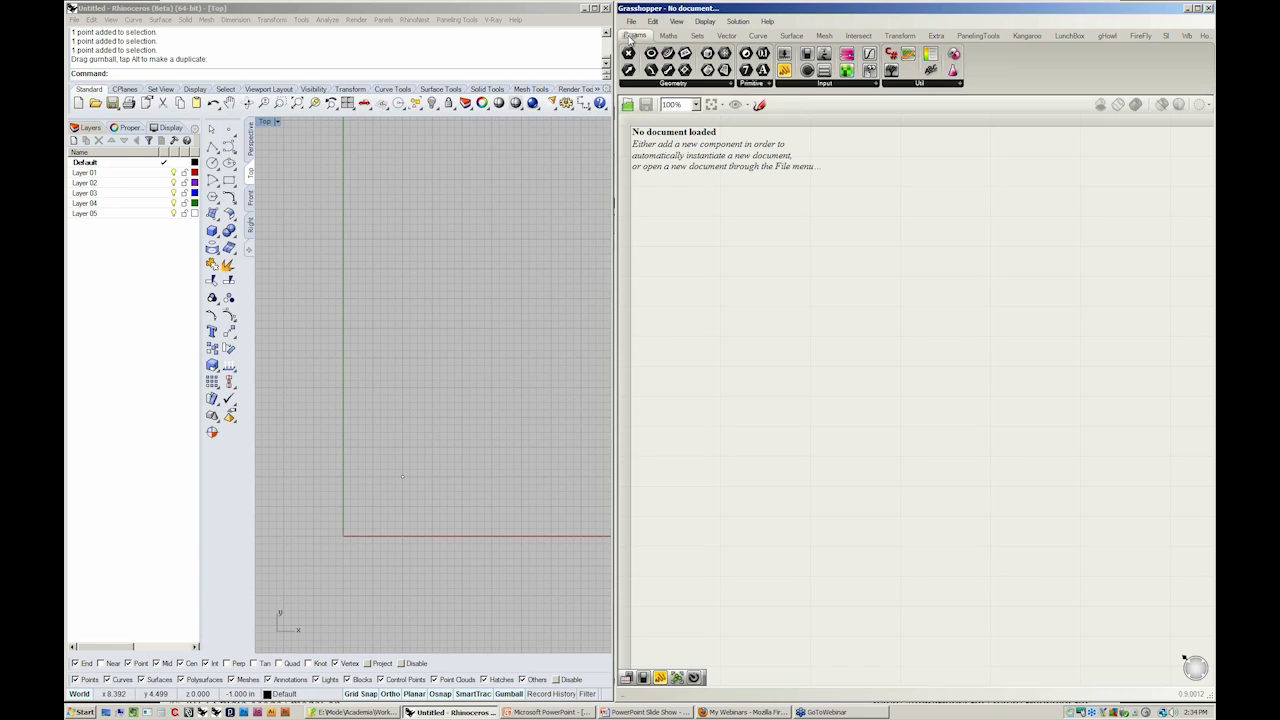
{"action": "left_click", "coordinate": [652, 86]}
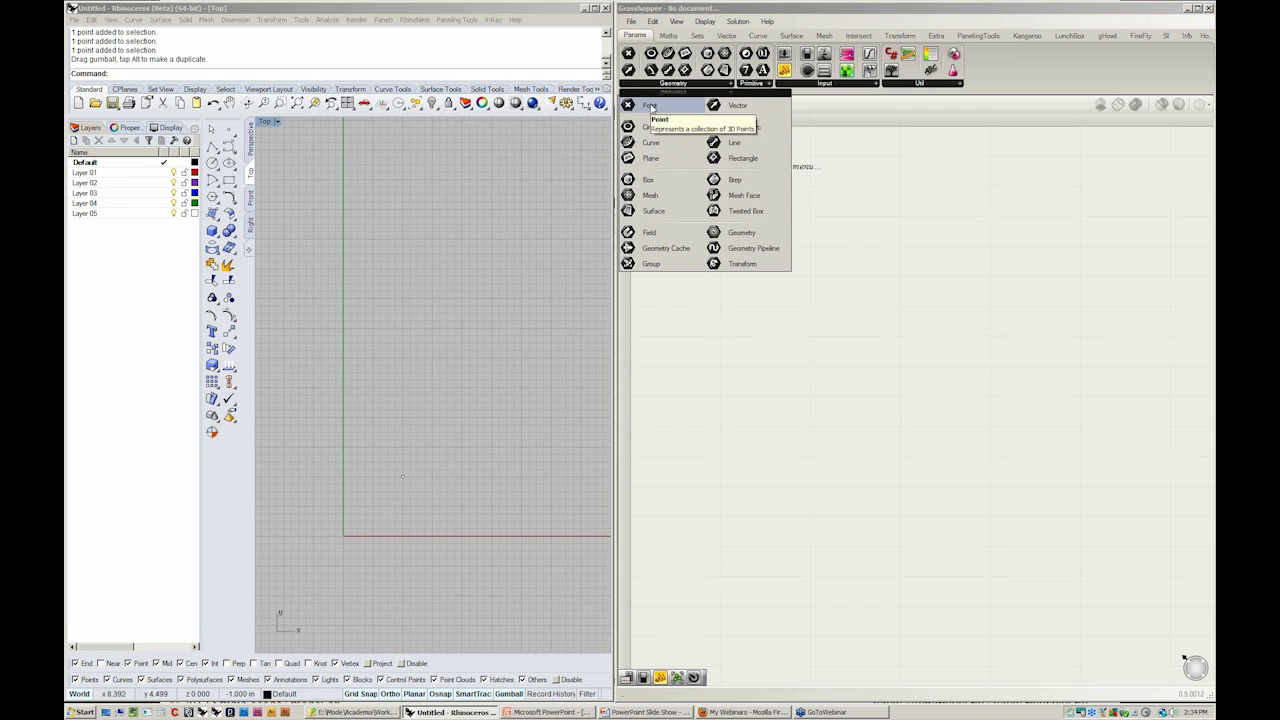
{"action": "left_click", "coordinate": [651, 107]}
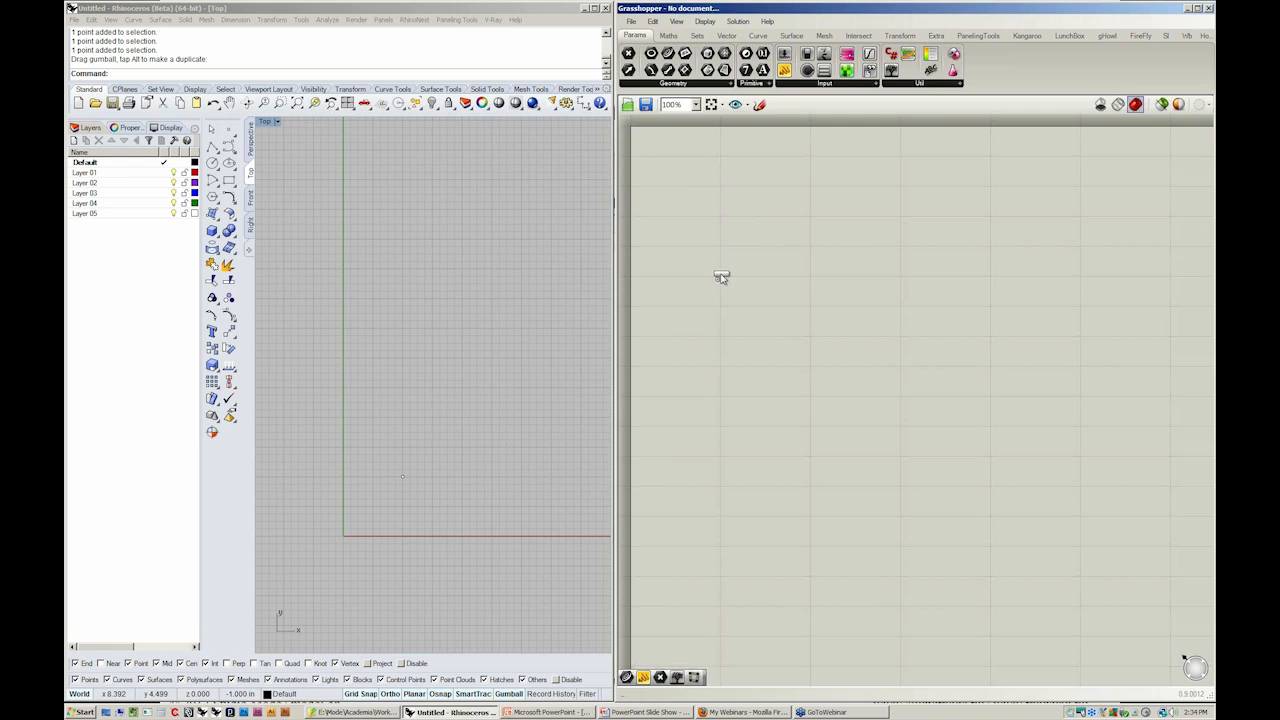
{"action": "left_click", "coordinate": [721, 277]}
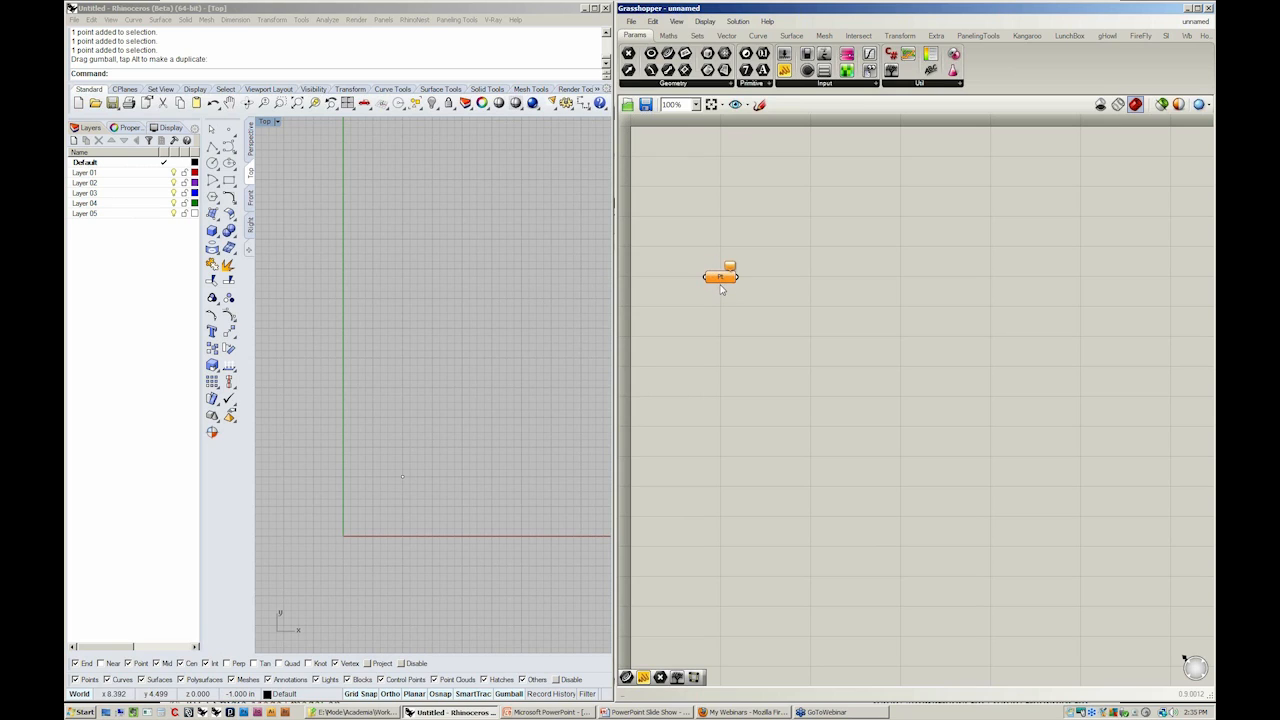
{"action": "scroll", "coordinate": [721, 275], "scroll_direction": "up", "scroll_amount": 2}
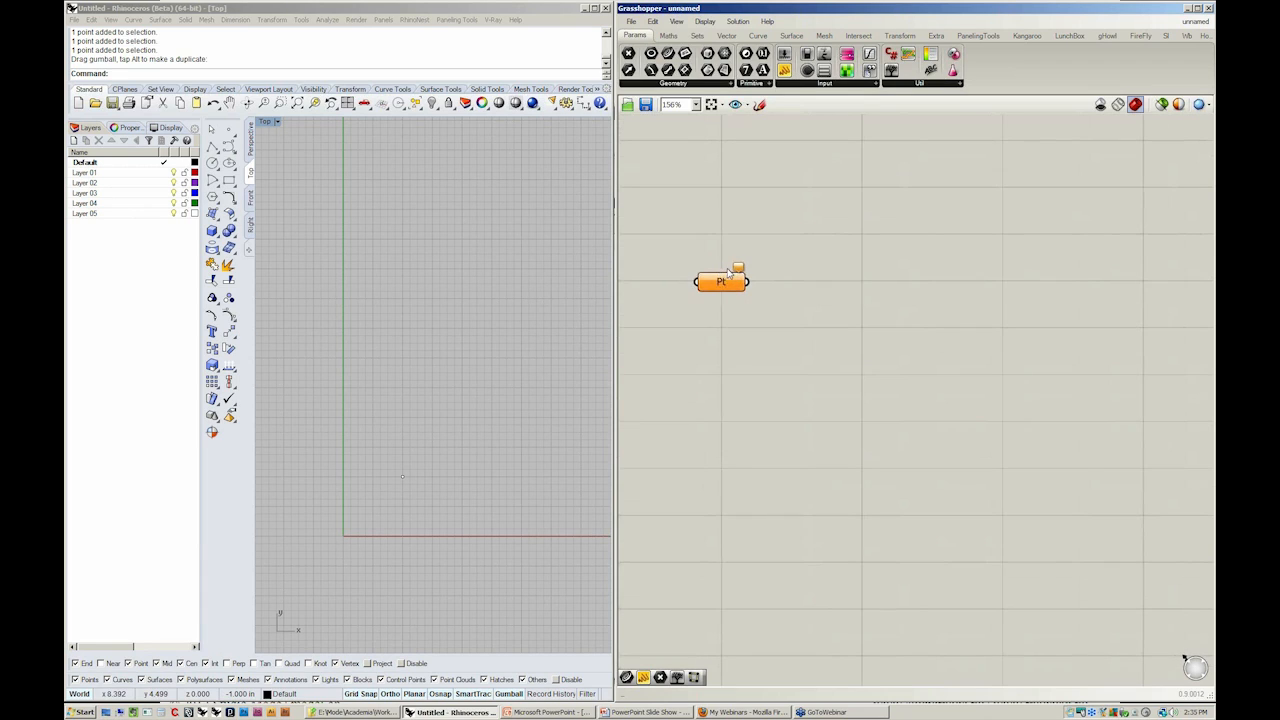
- Reference the Rhino point object in the Point parameter as one point and check its preview by selecting the parameter
{"action": "mouse_move", "coordinate": [739, 270]}
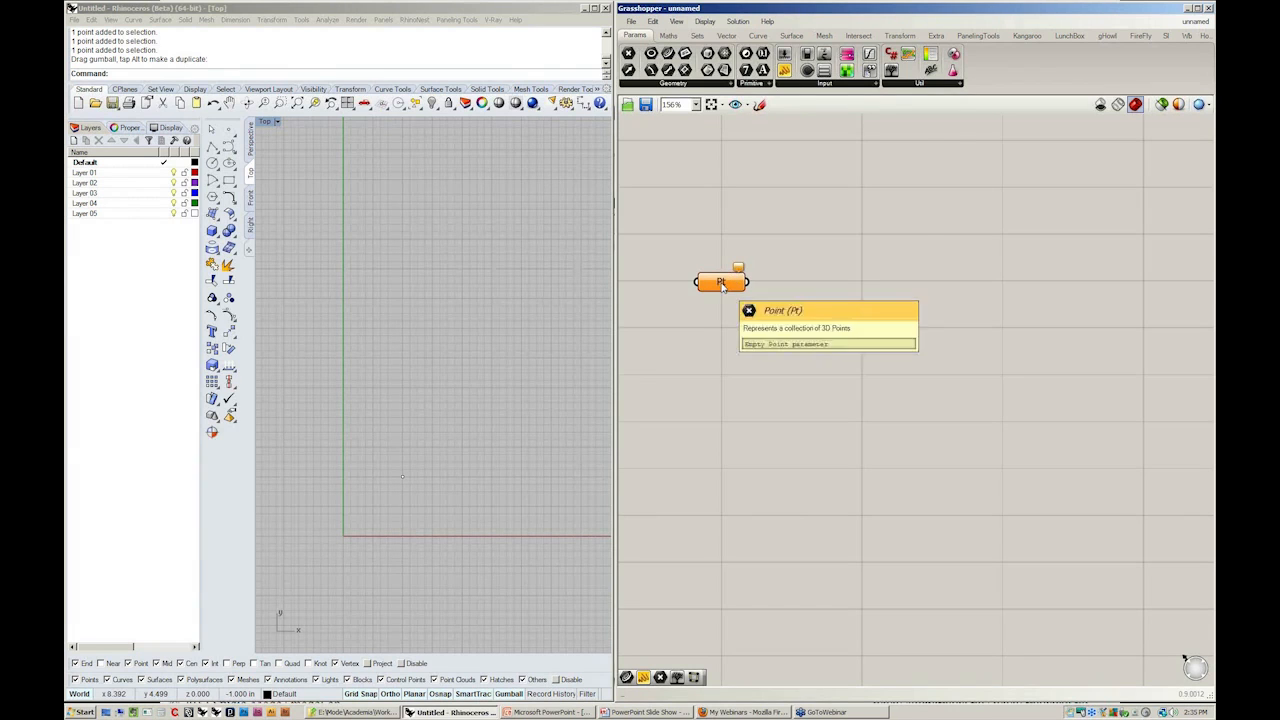
{"action": "right_click", "coordinate": [722, 284]}
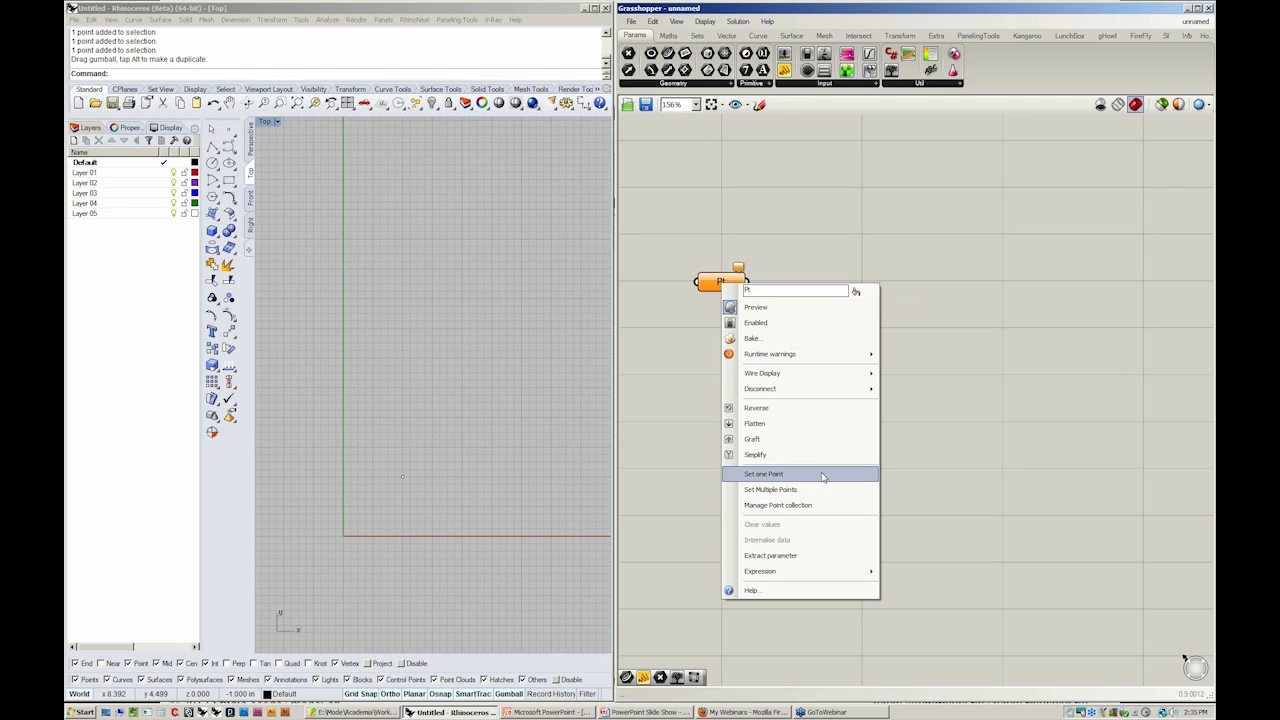
{"action": "left_click", "coordinate": [822, 475]}
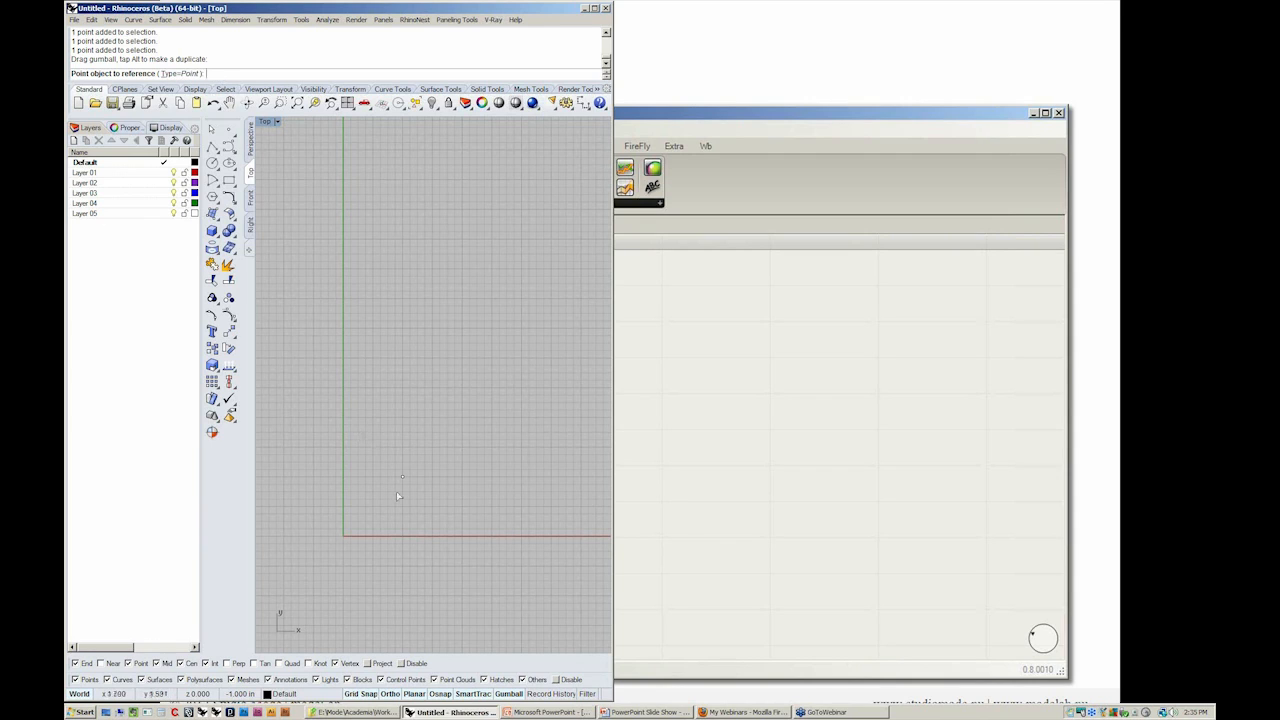
{"action": "left_click", "coordinate": [403, 479]}
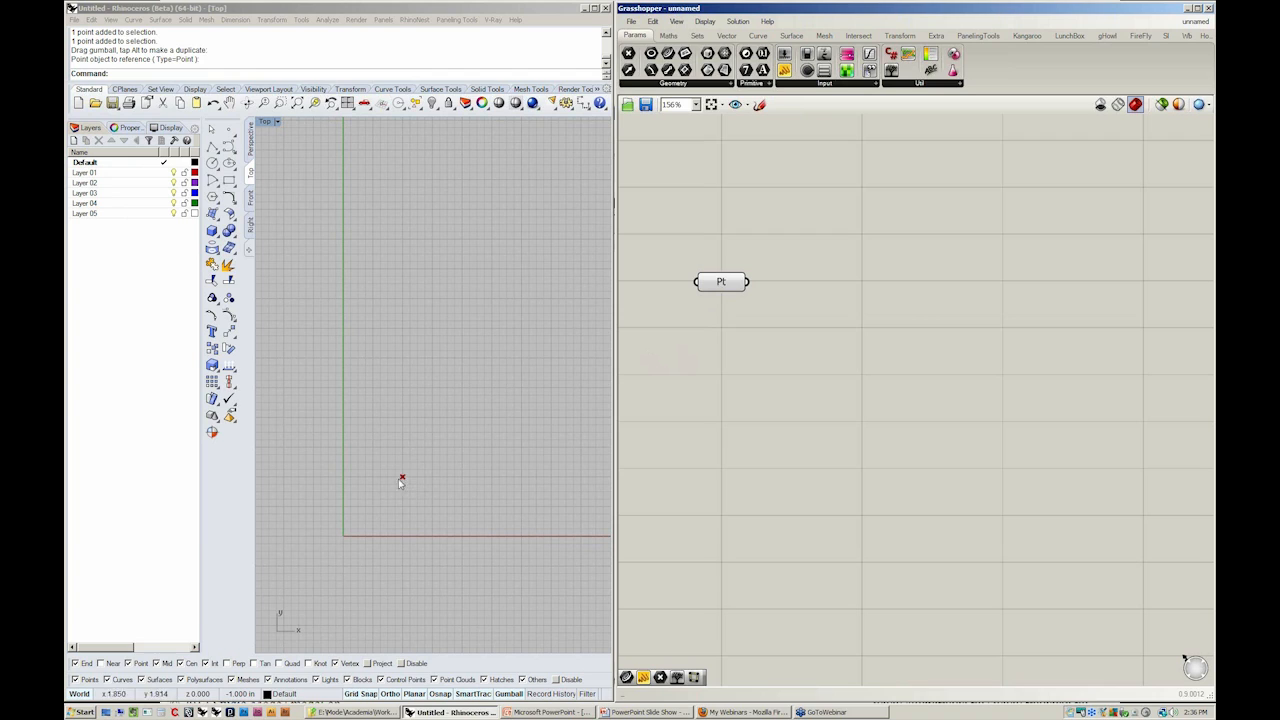
{"action": "left_click", "coordinate": [721, 284]}
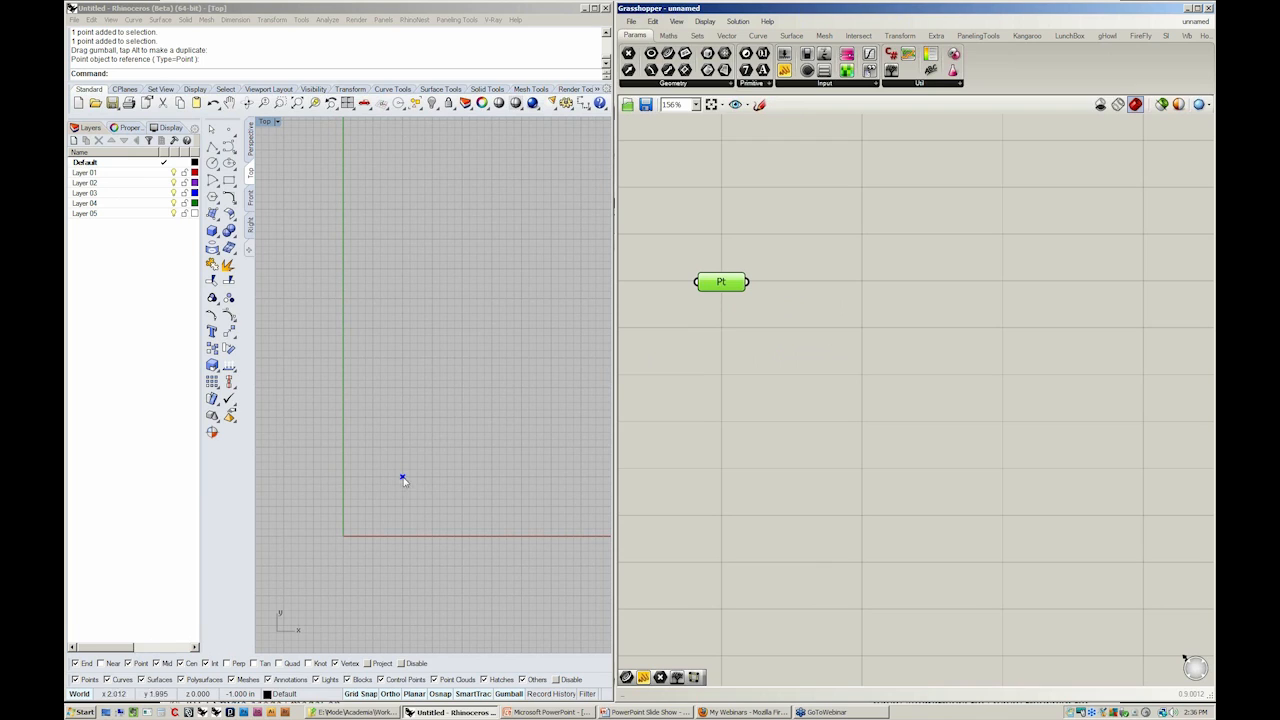
{"action": "left_click", "coordinate": [721, 426]}
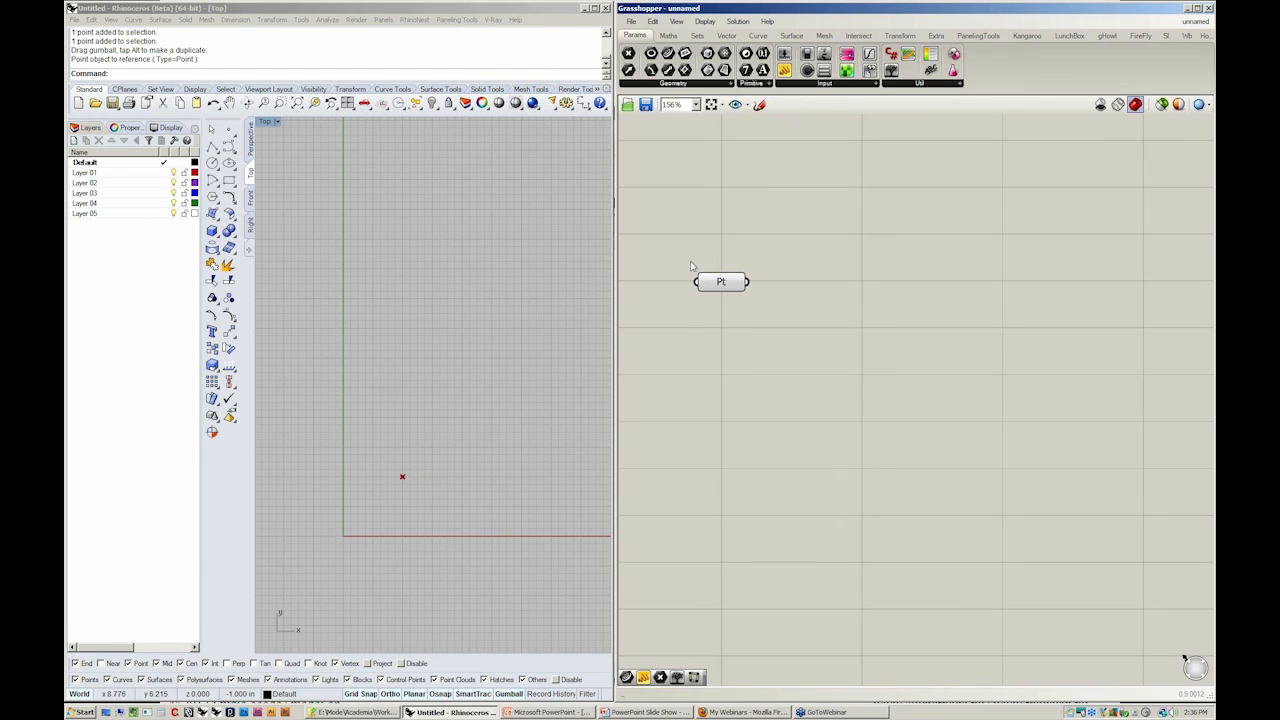
{"action": "left_click", "coordinate": [640, 709]}
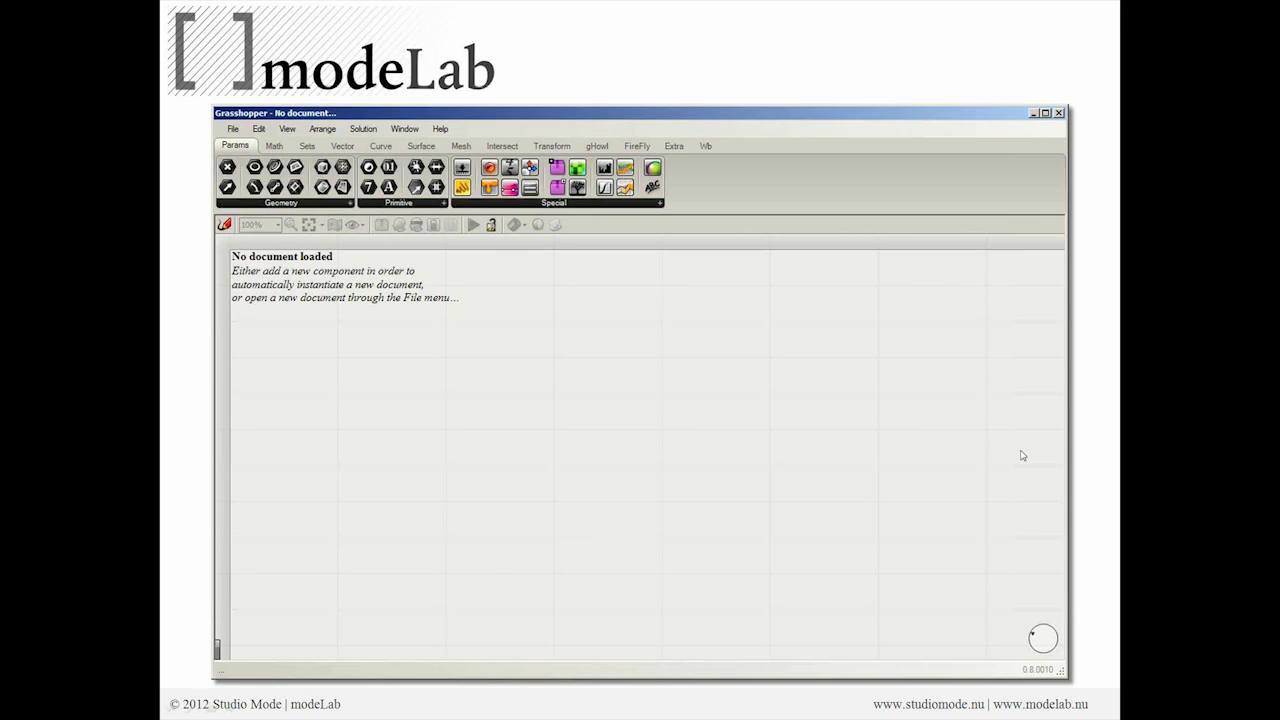
{"action": "left_click", "coordinate": [1022, 456]}
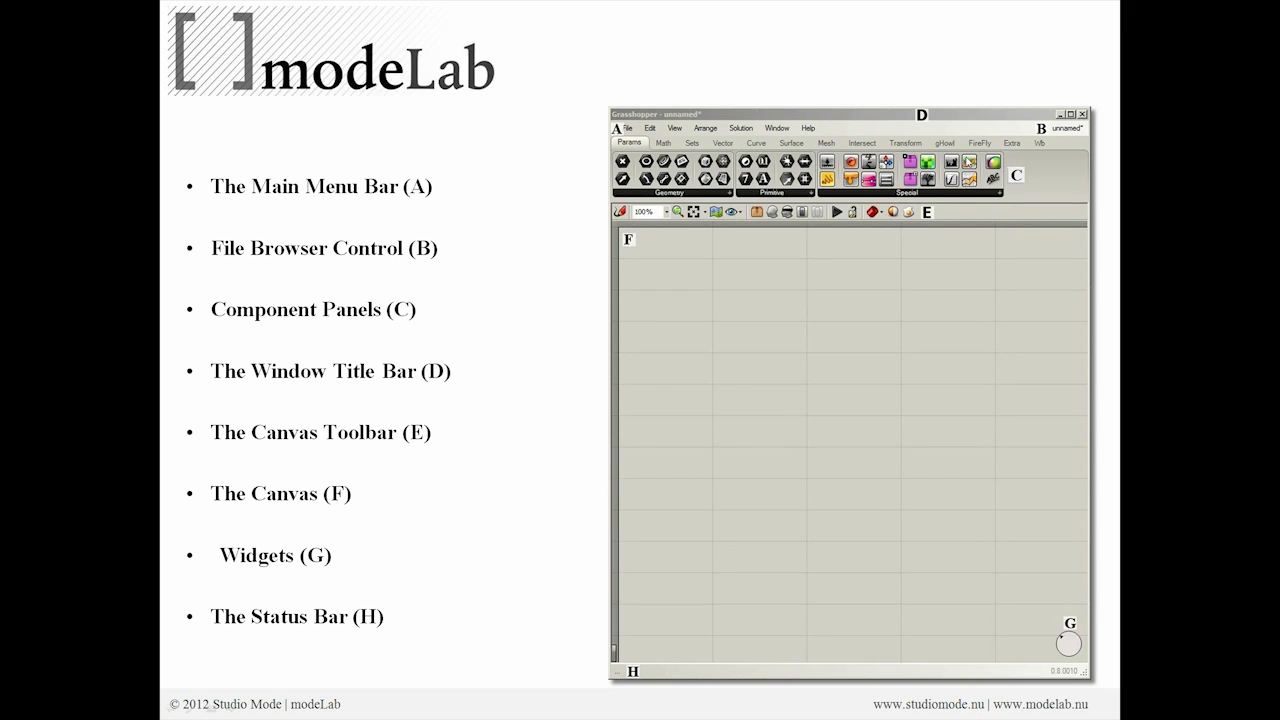
{"action": "left_click", "coordinate": [798, 401]}
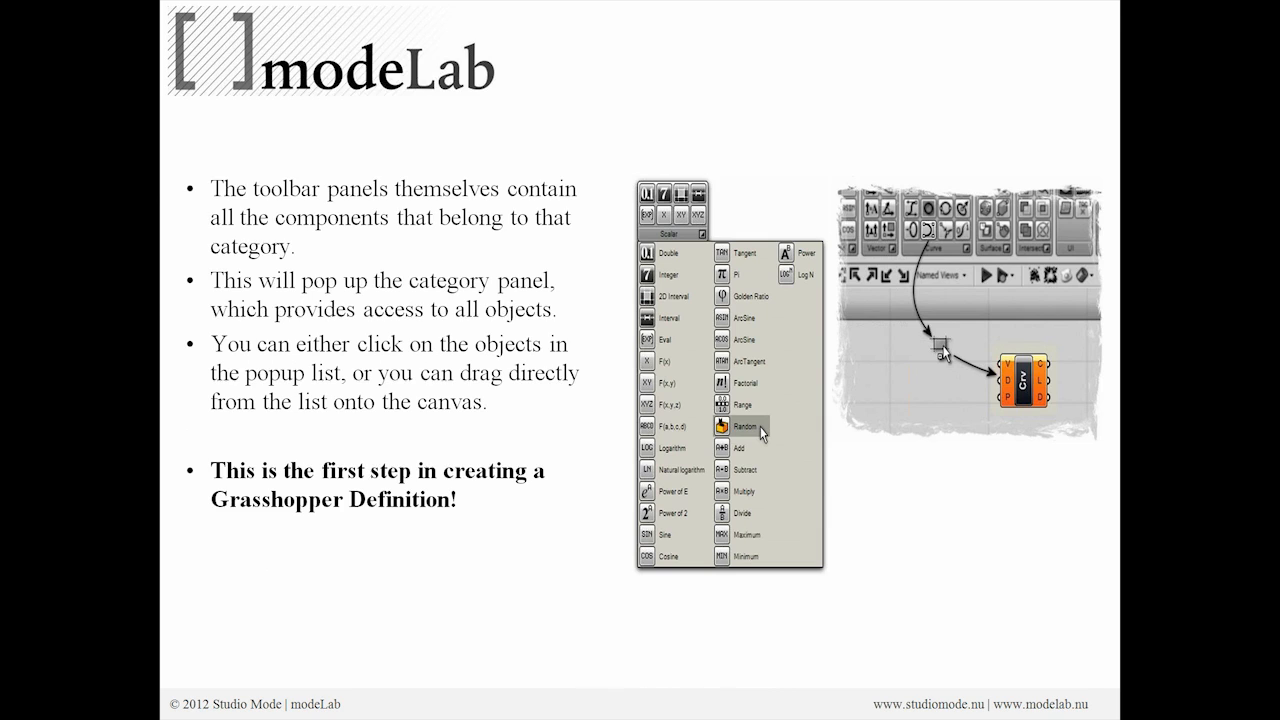
{"action": "key", "text": "Right"}
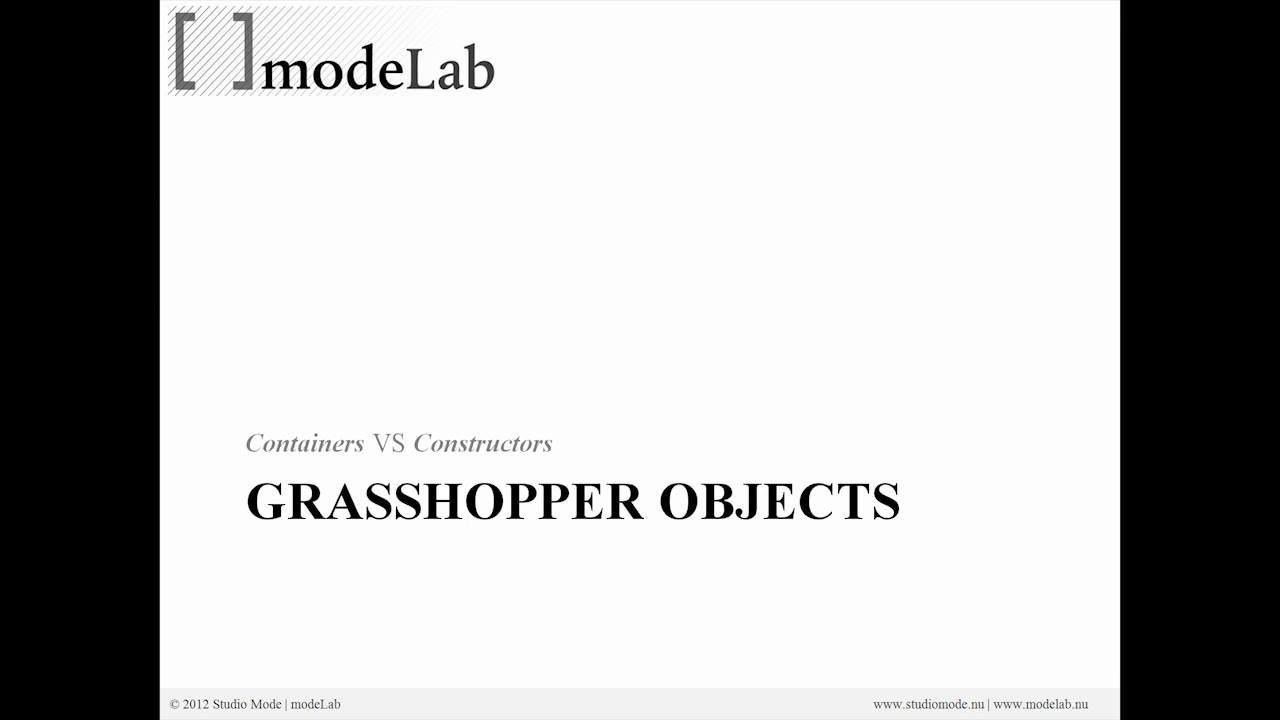
{"action": "key", "text": "alt+Tab"}
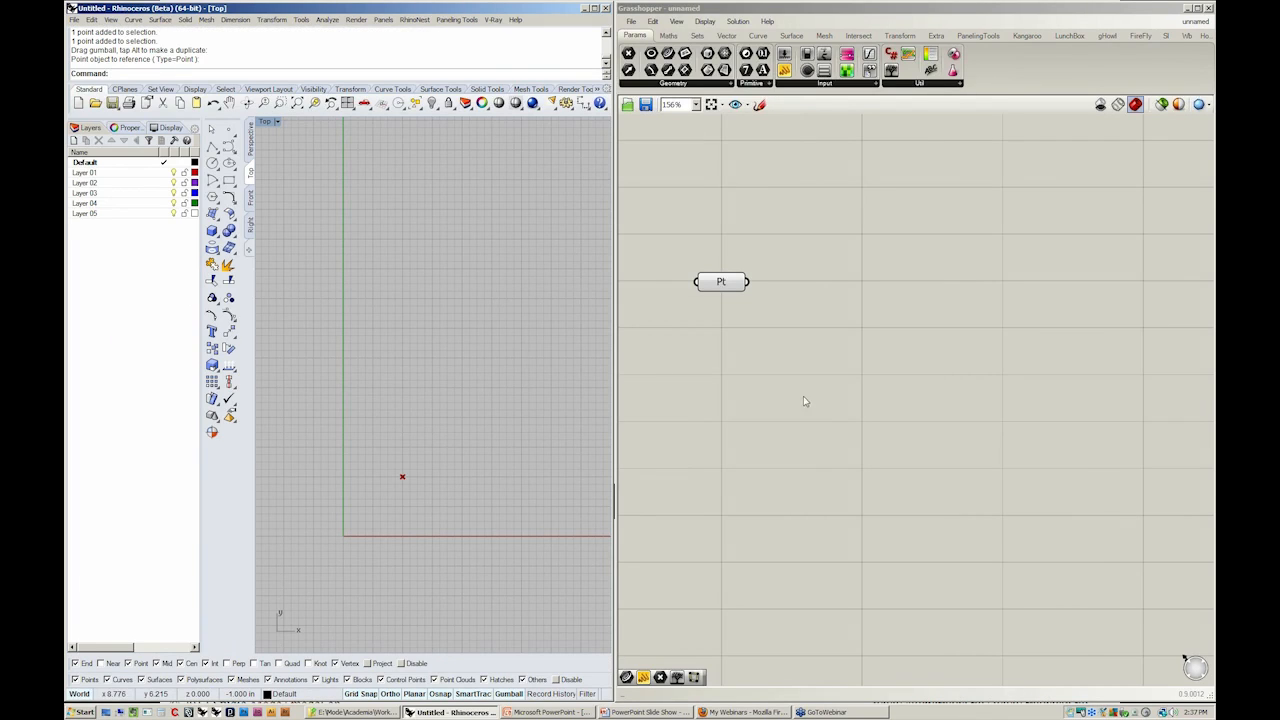
- Select the Point parameter and the Rhino point object in turn to examine how the two are linked
{"action": "left_click", "coordinate": [721, 288]}
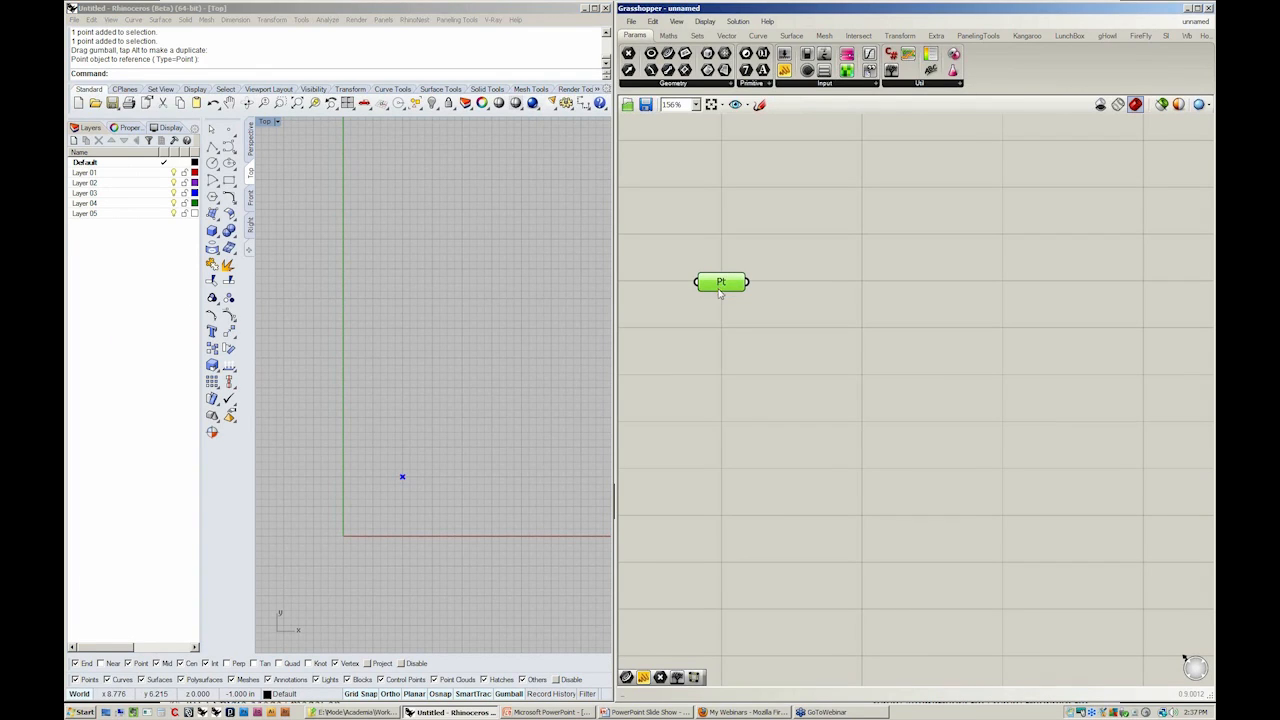
{"action": "left_click", "coordinate": [725, 333]}
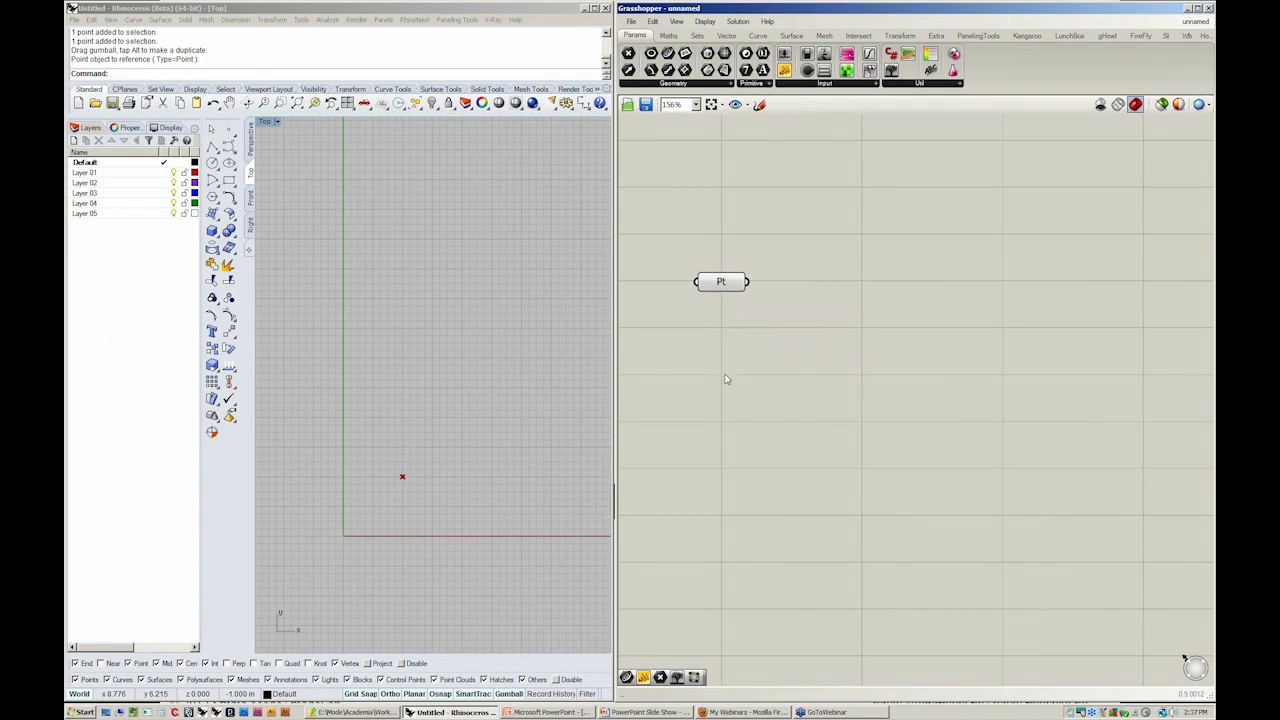
{"action": "left_click", "coordinate": [721, 283]}
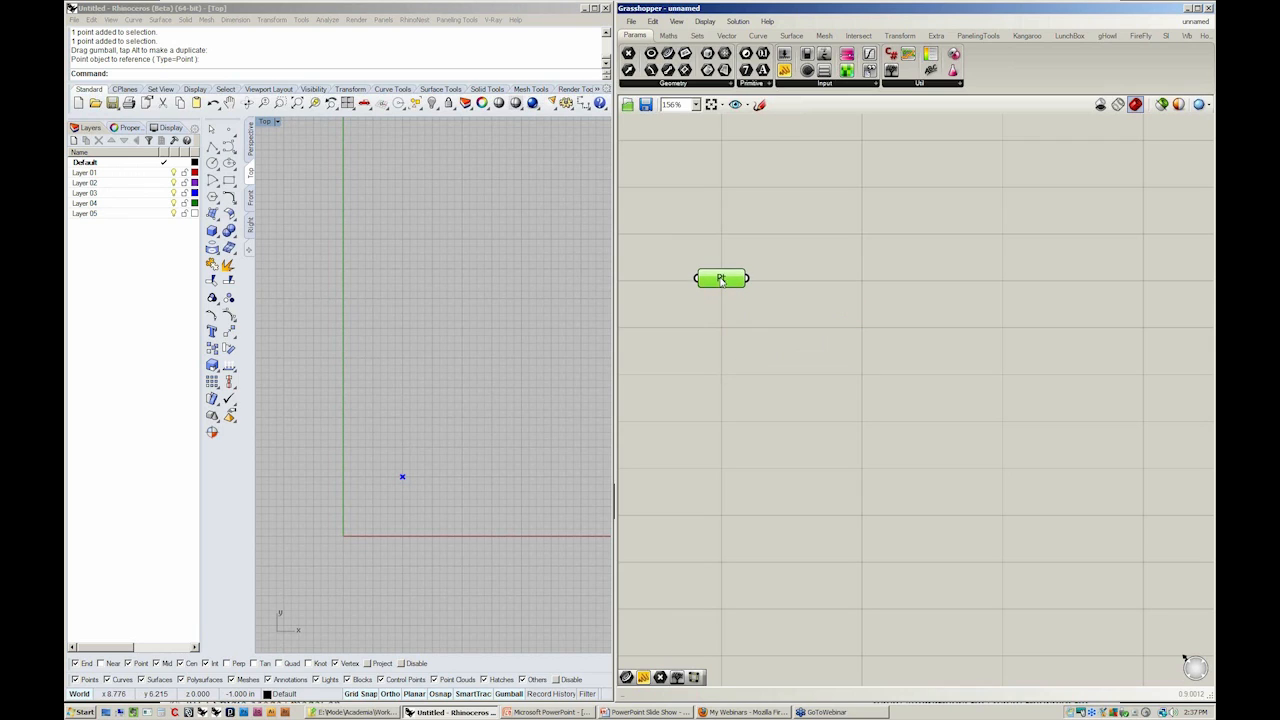
{"action": "left_click", "coordinate": [722, 352]}
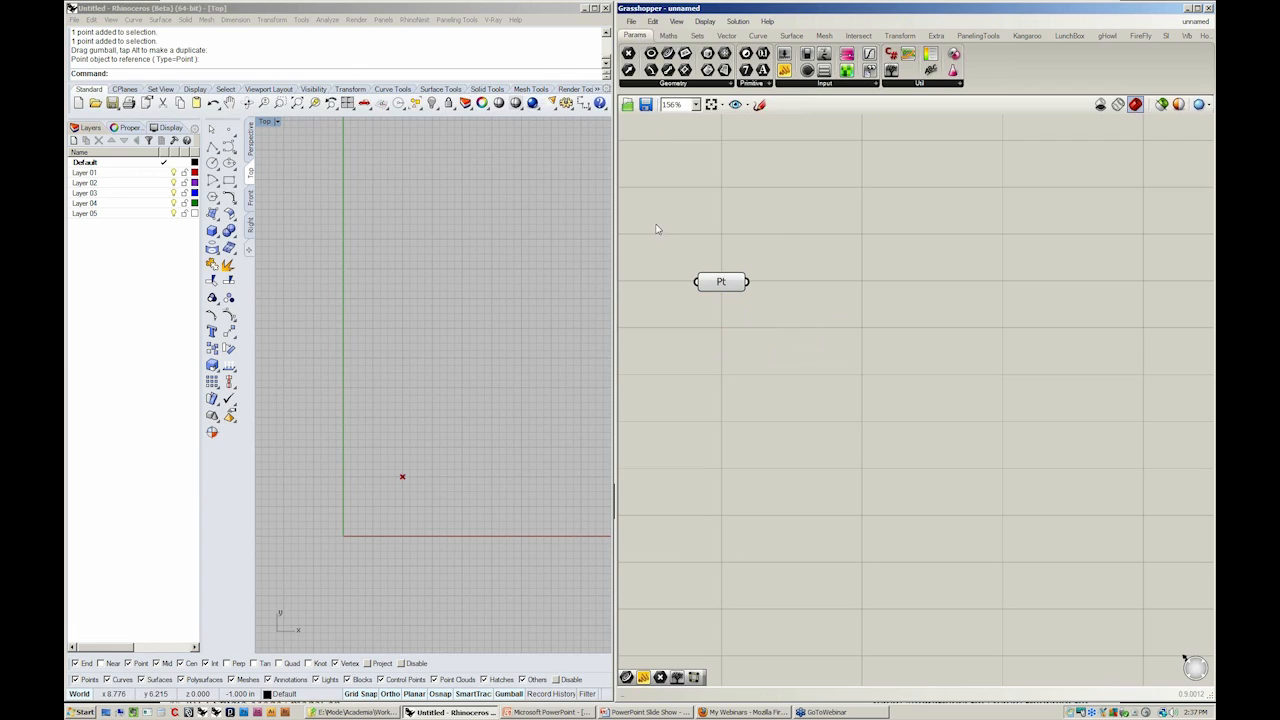
{"action": "left_click", "coordinate": [403, 480]}
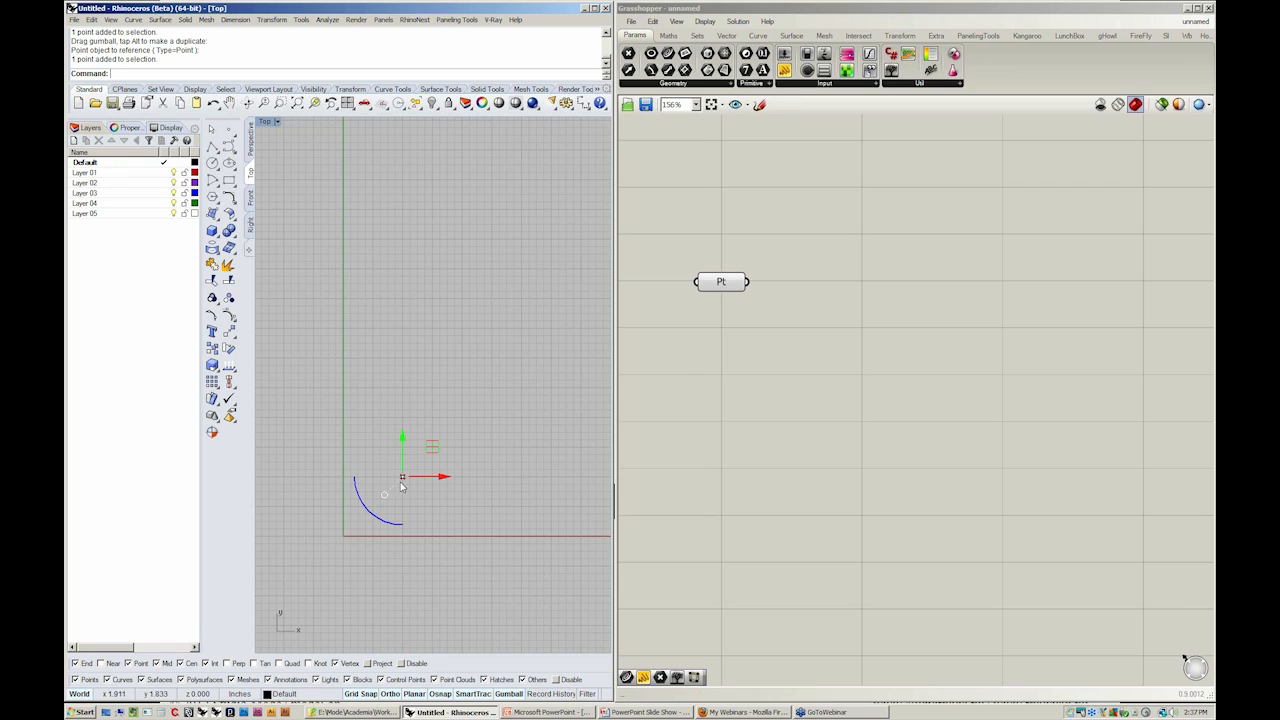
{"action": "mouse_move", "coordinate": [718, 284]}
{"action": "left_click", "coordinate": [523, 389]}
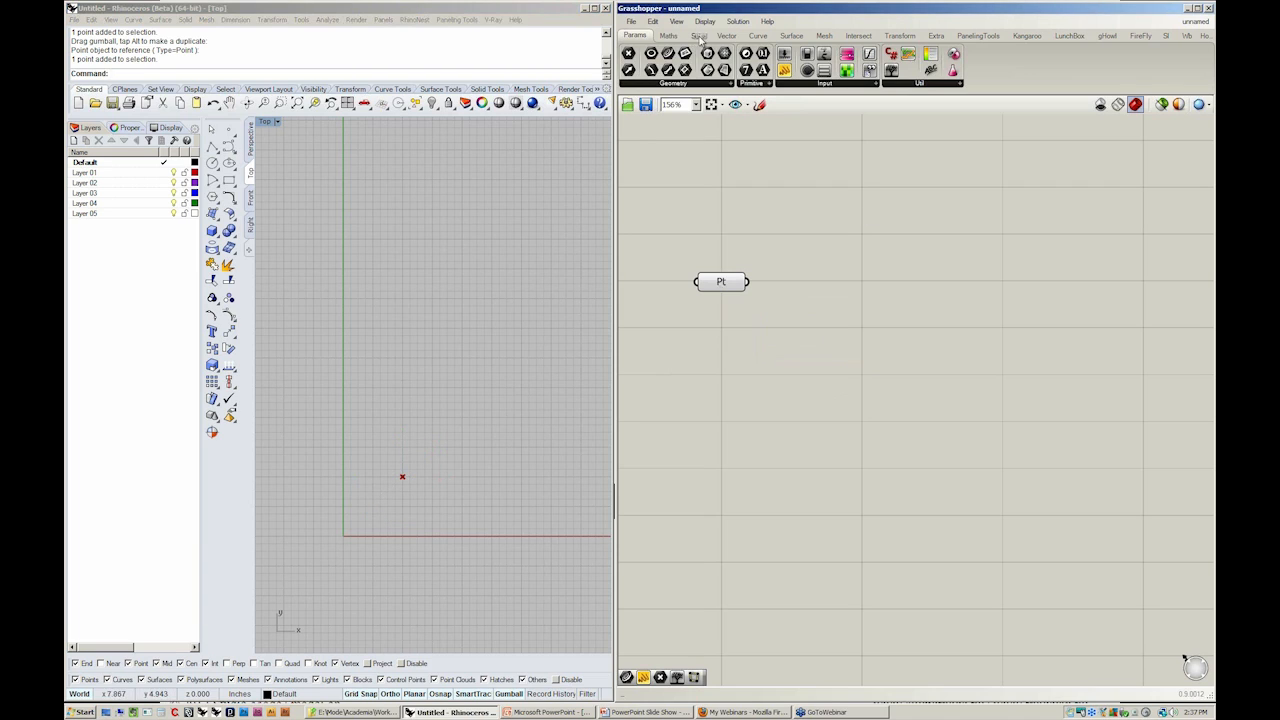
- Add a Point XYZ component to the canvas directly below the Point parameter
{"action": "left_click", "coordinate": [729, 36]}
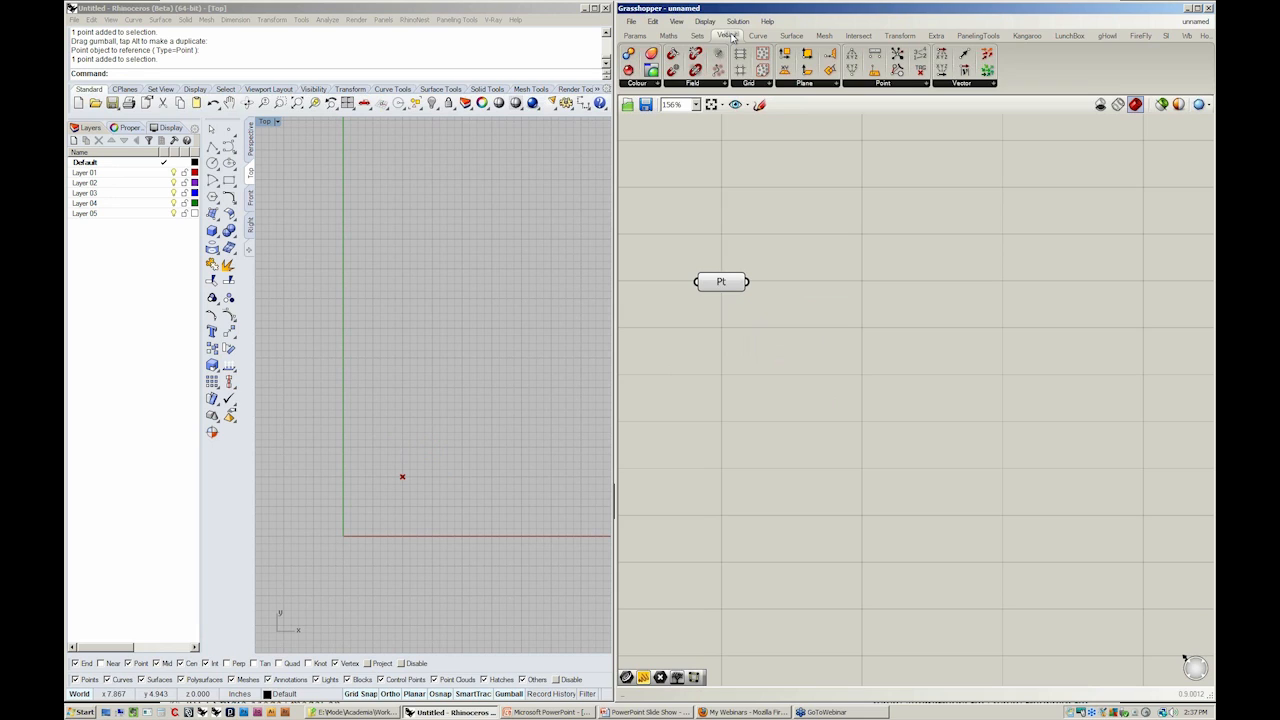
{"action": "left_click", "coordinate": [922, 83]}
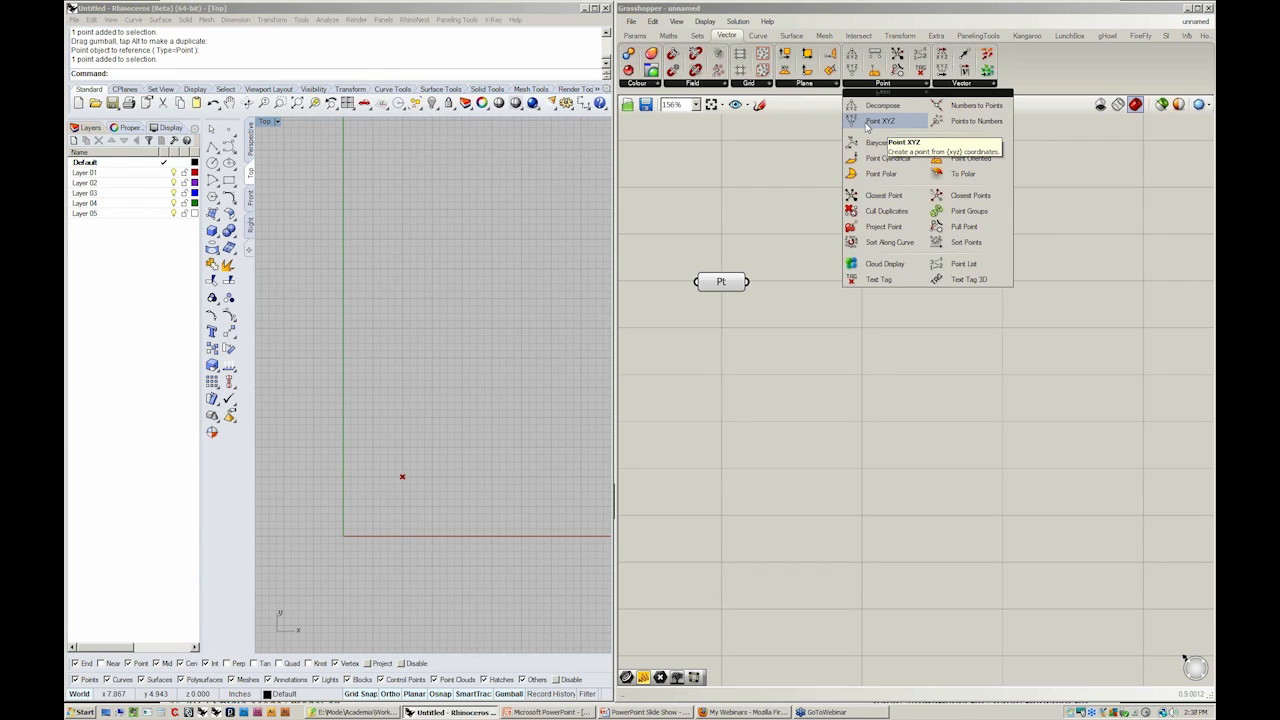
{"action": "left_click", "coordinate": [867, 124]}
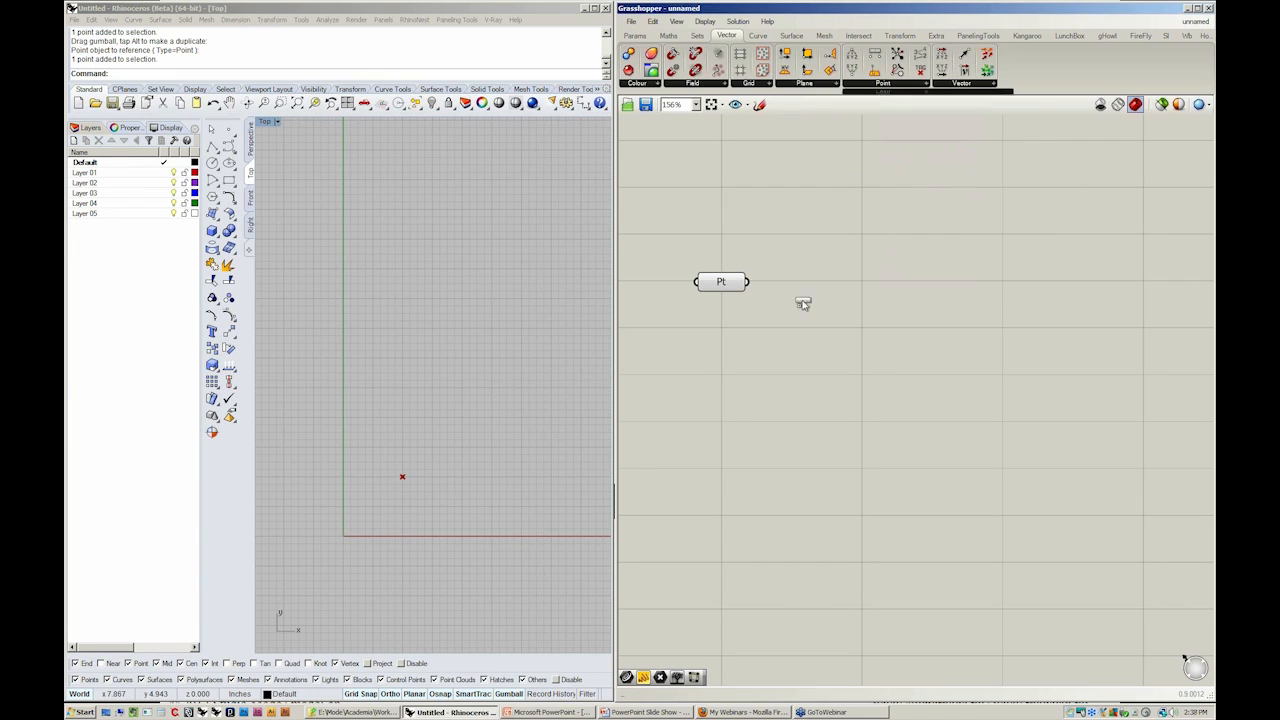
{"action": "left_click", "coordinate": [718, 370]}
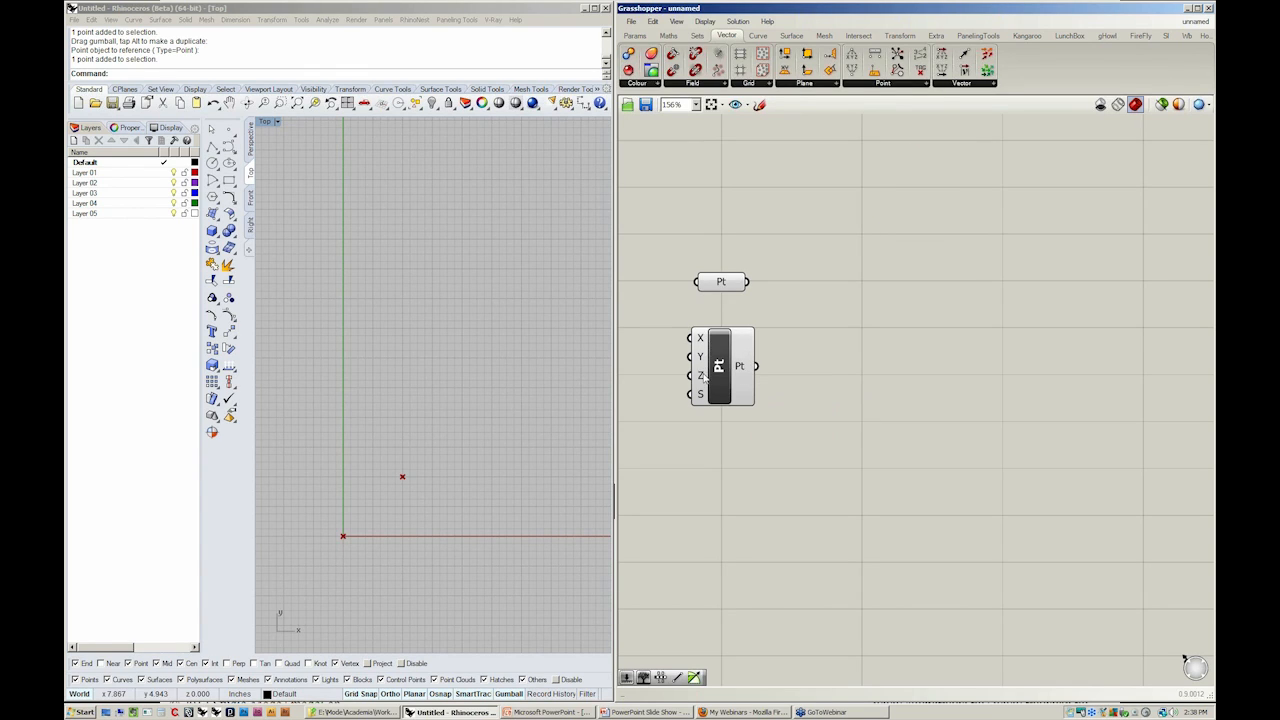
- Examine the Point XYZ component's Z input and compare its viewport preview with the Point parameter's by selecting both
{"action": "mouse_move", "coordinate": [704, 379]}
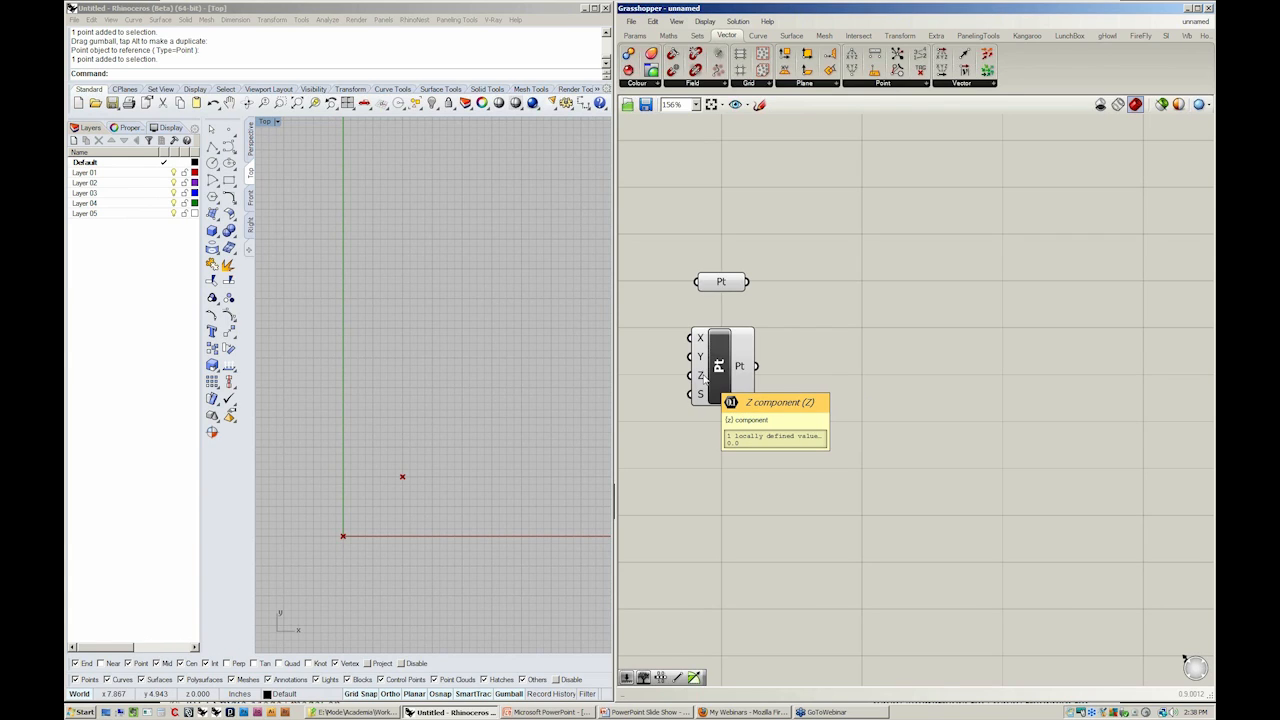
{"action": "left_click", "coordinate": [720, 376]}
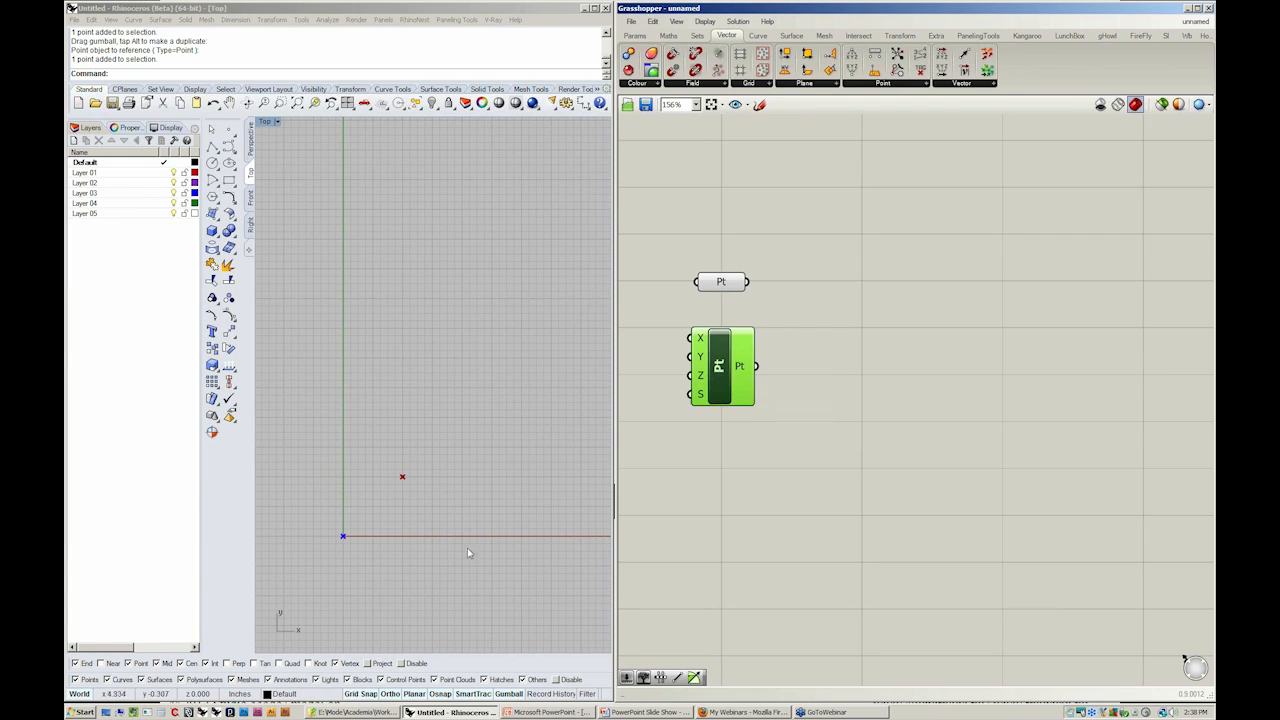
{"action": "right_click_drag", "start_coordinate": [348, 552], "coordinate": [357, 537]}
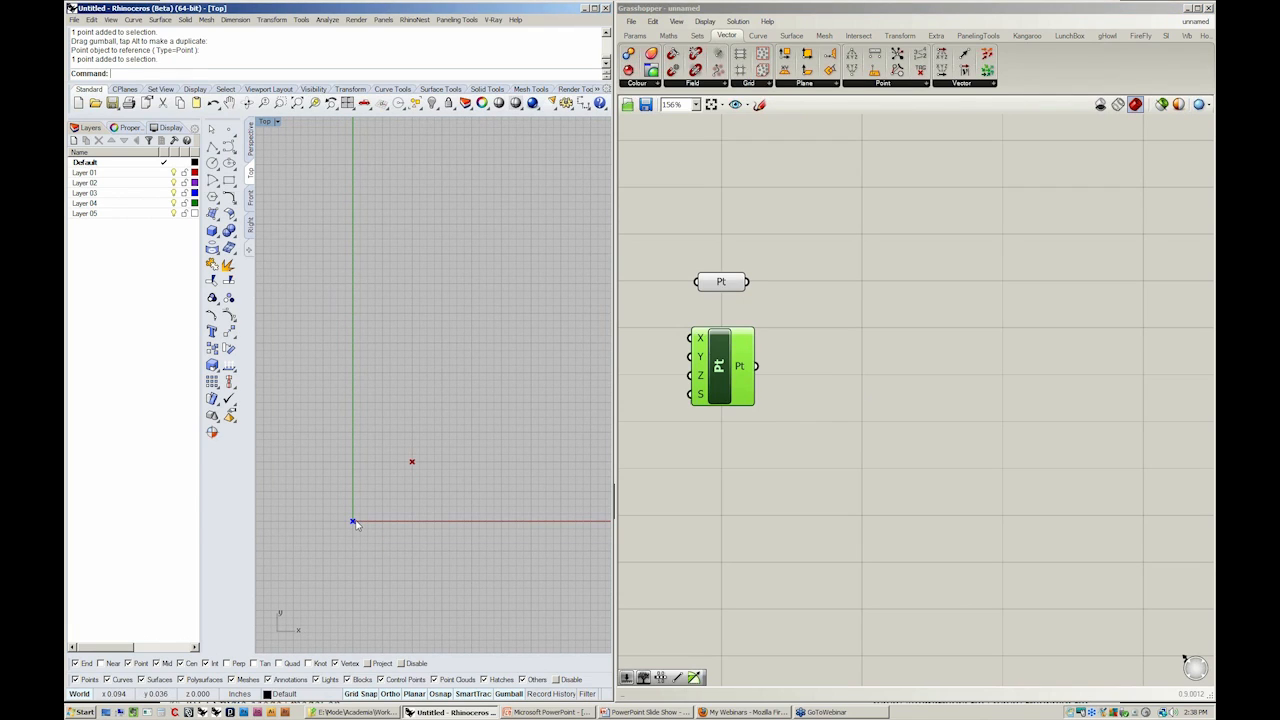
{"action": "left_click", "coordinate": [686, 496]}
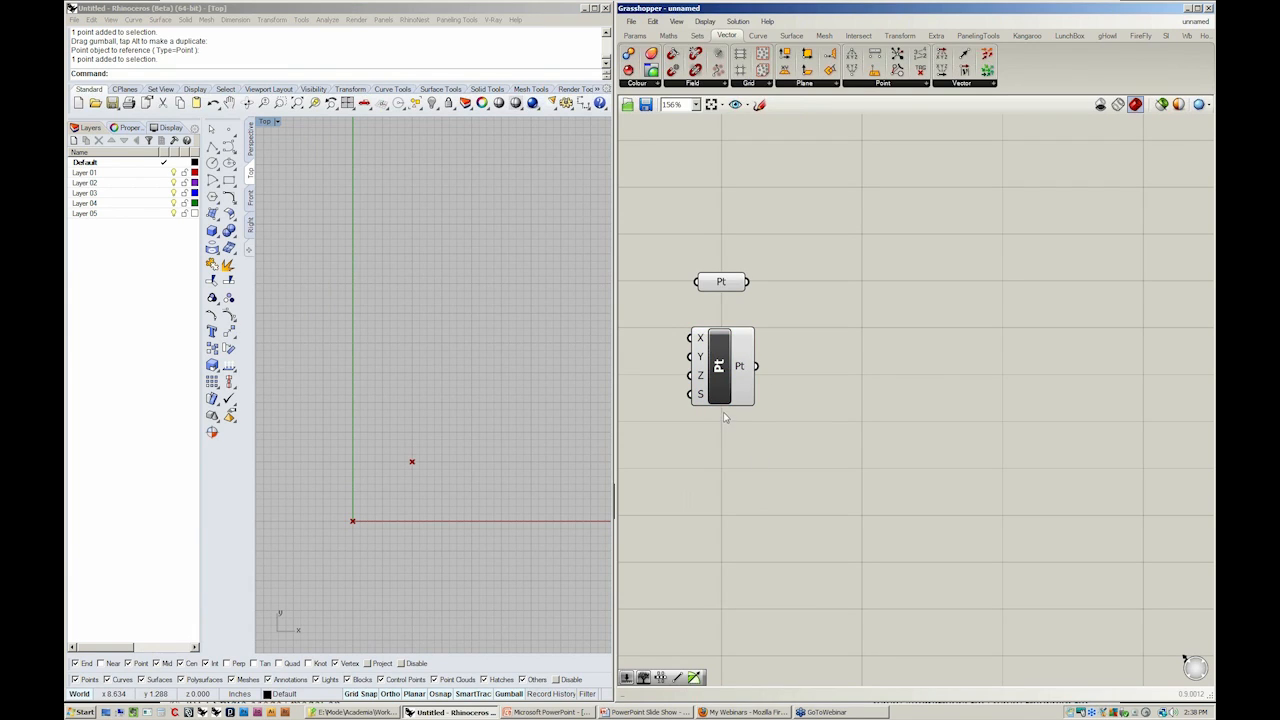
{"action": "left_click", "coordinate": [725, 377]}
{"action": "left_click_drag", "start_coordinate": [738, 497], "coordinate": [715, 250]}
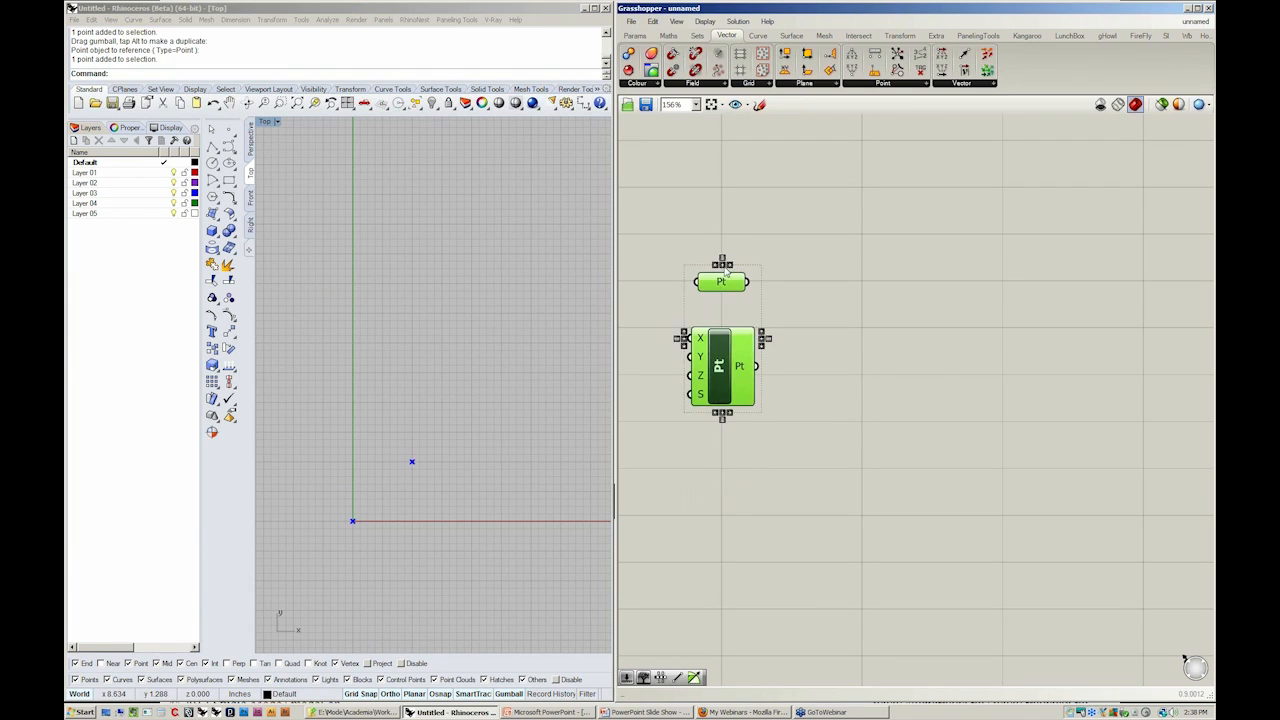
{"action": "left_click", "coordinate": [799, 249]}
{"action": "scroll", "coordinate": [711, 440], "scroll_direction": "up", "scroll_amount": 2}
{"action": "right_click_drag", "start_coordinate": [725, 332], "coordinate": [765, 422]}
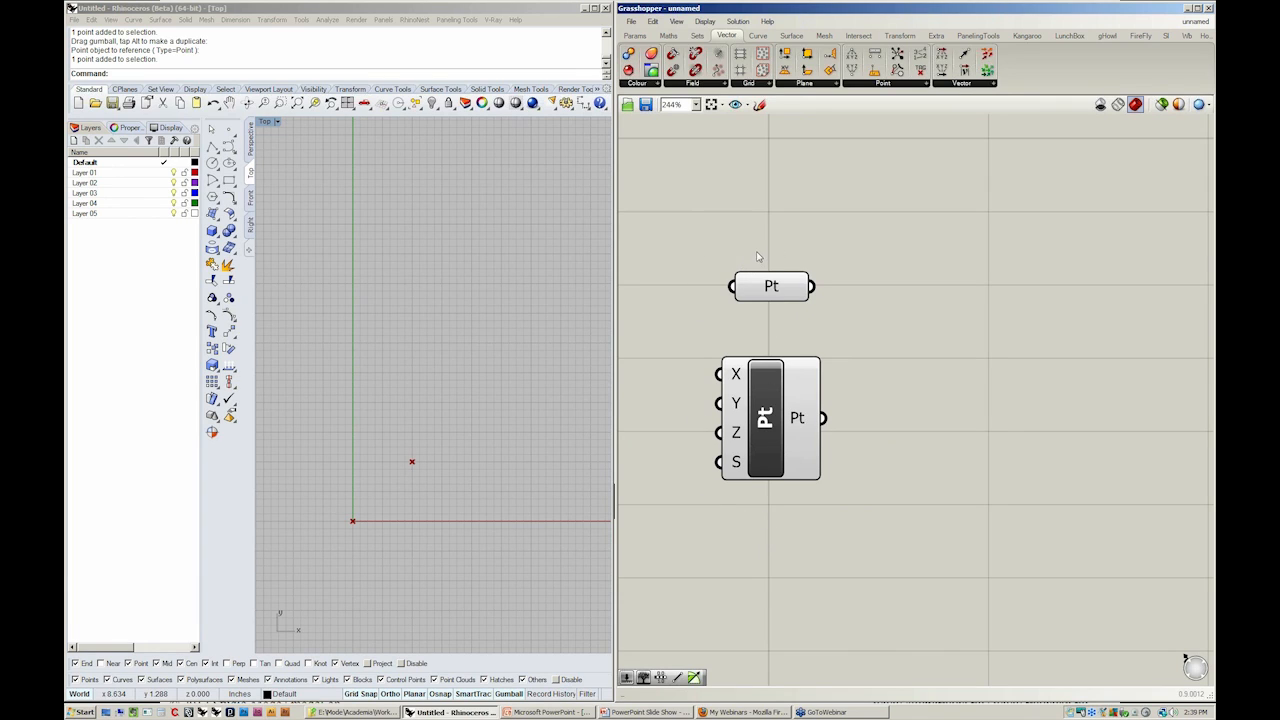
- Switch to the PowerPoint slide show and advance to the Point Container and Point Constructor comparison slide
{"action": "mouse_move", "coordinate": [733, 386]}
{"action": "mouse_move", "coordinate": [735, 432]}
{"action": "key", "text": "alt+Tab"}
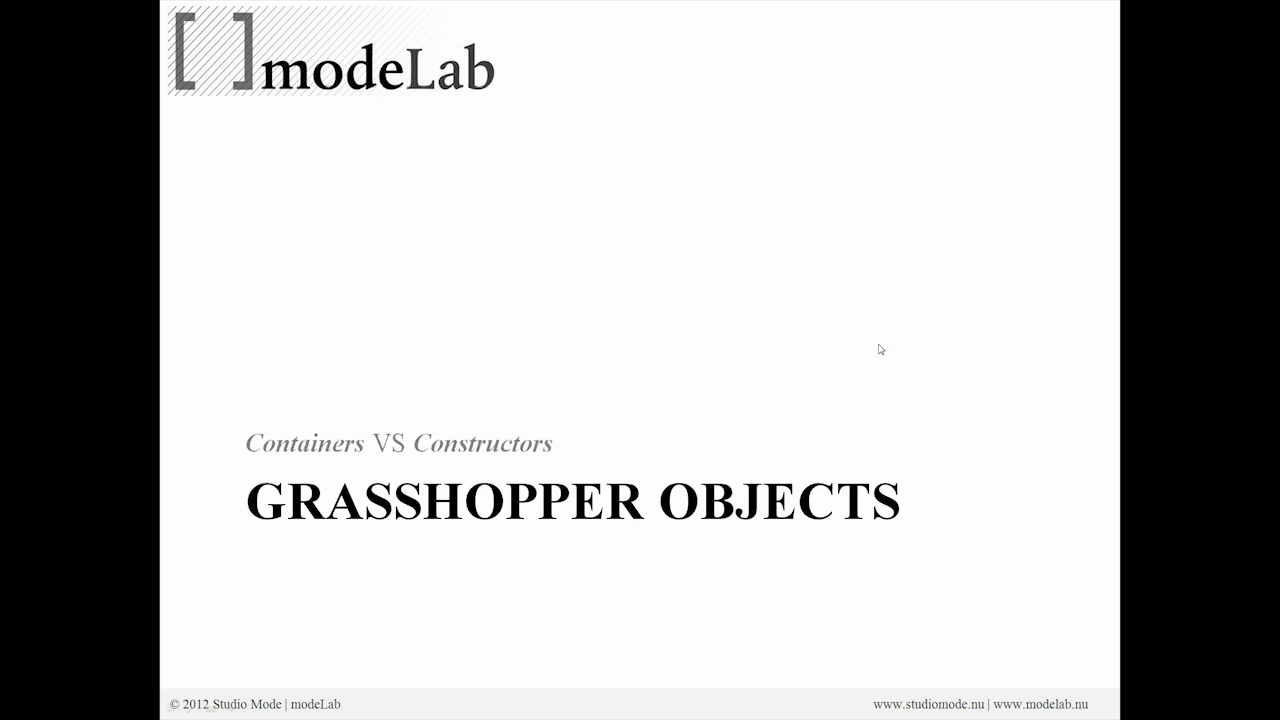
{"action": "left_click", "coordinate": [880, 349]}
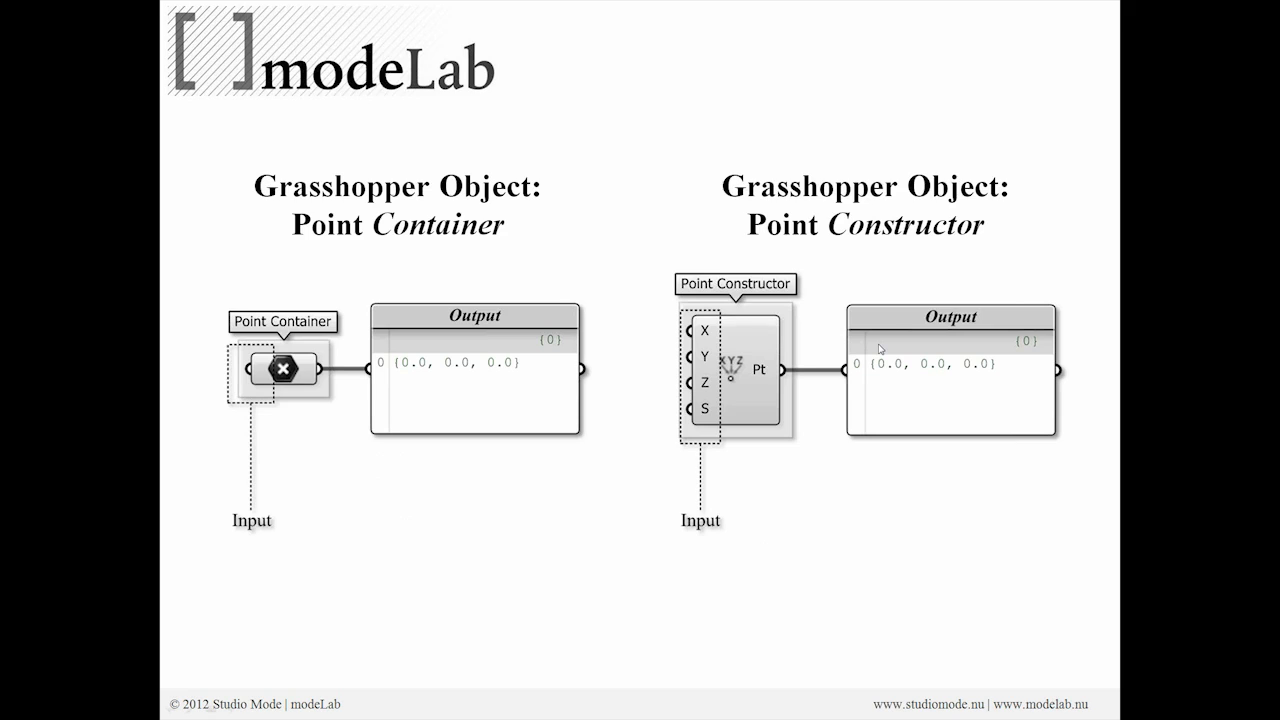
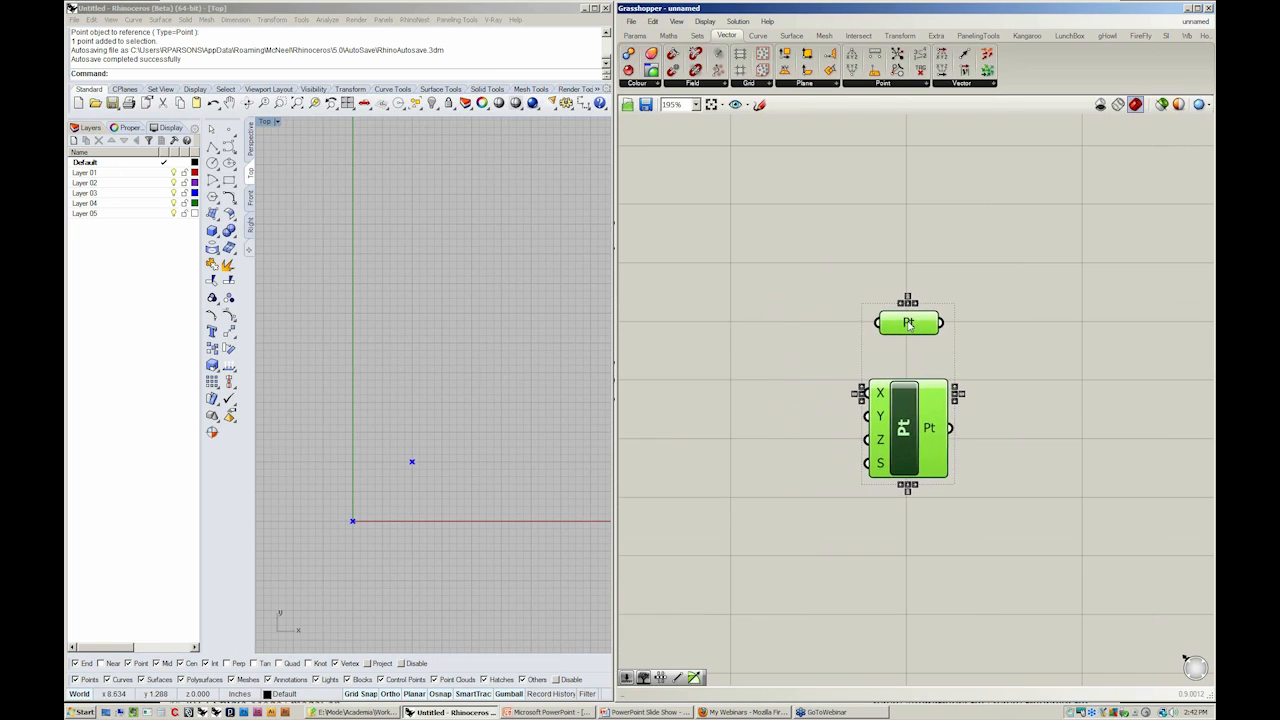
- Move the referenced Rhino point in the negative Y direction with the gumball onto the X axis, then deselect it
{"action": "left_click", "coordinate": [989, 301]}
{"action": "right_click_drag", "start_coordinate": [958, 395], "coordinate": [903, 398]}
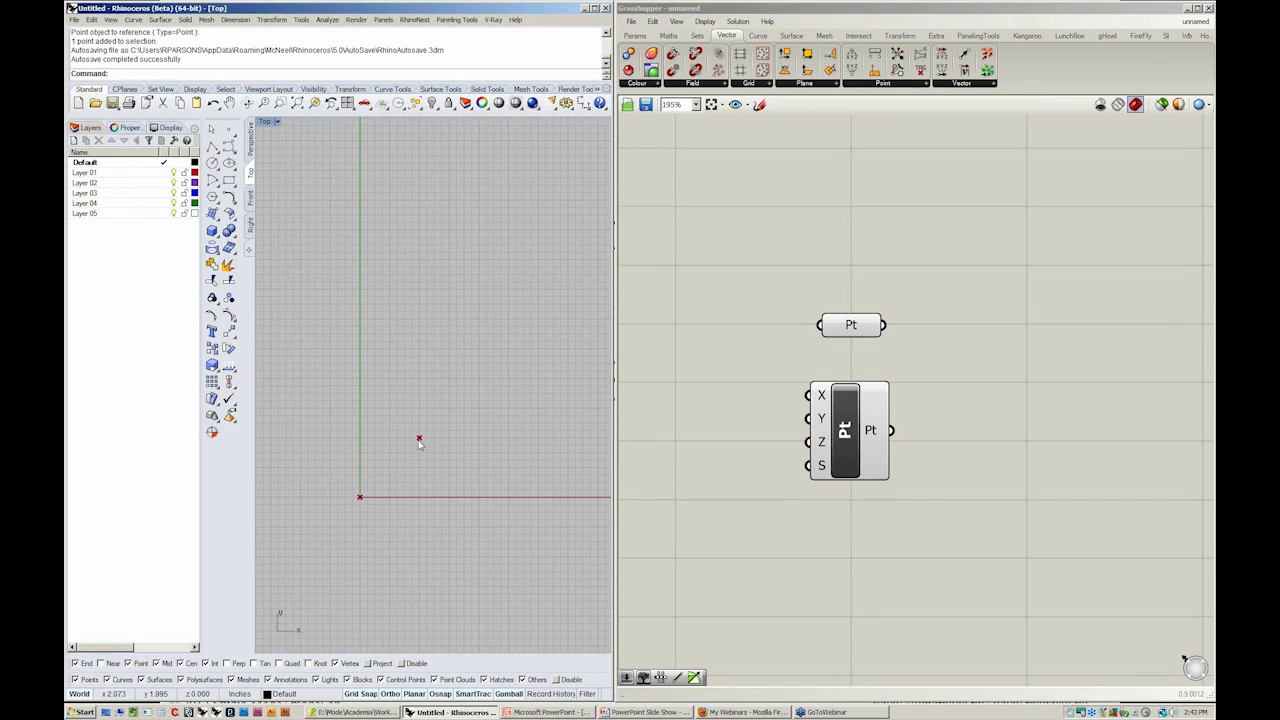
{"action": "left_click", "coordinate": [419, 440]}
{"action": "key", "text": "Escape"}
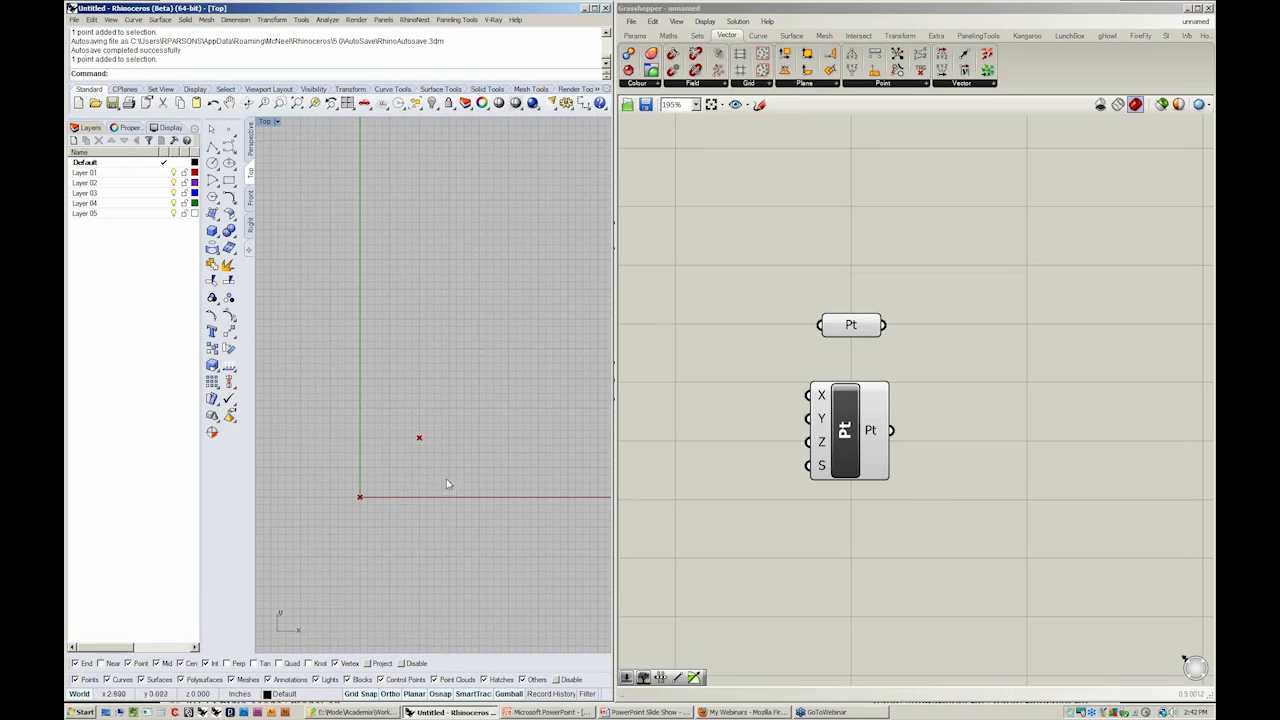
{"action": "right_click_drag", "start_coordinate": [447, 479], "coordinate": [443, 478]}
{"action": "left_click_drag", "start_coordinate": [406, 411], "coordinate": [420, 462]}
{"action": "left_click_drag", "start_coordinate": [417, 402], "coordinate": [399, 472]}
{"action": "left_click", "coordinate": [416, 495]}
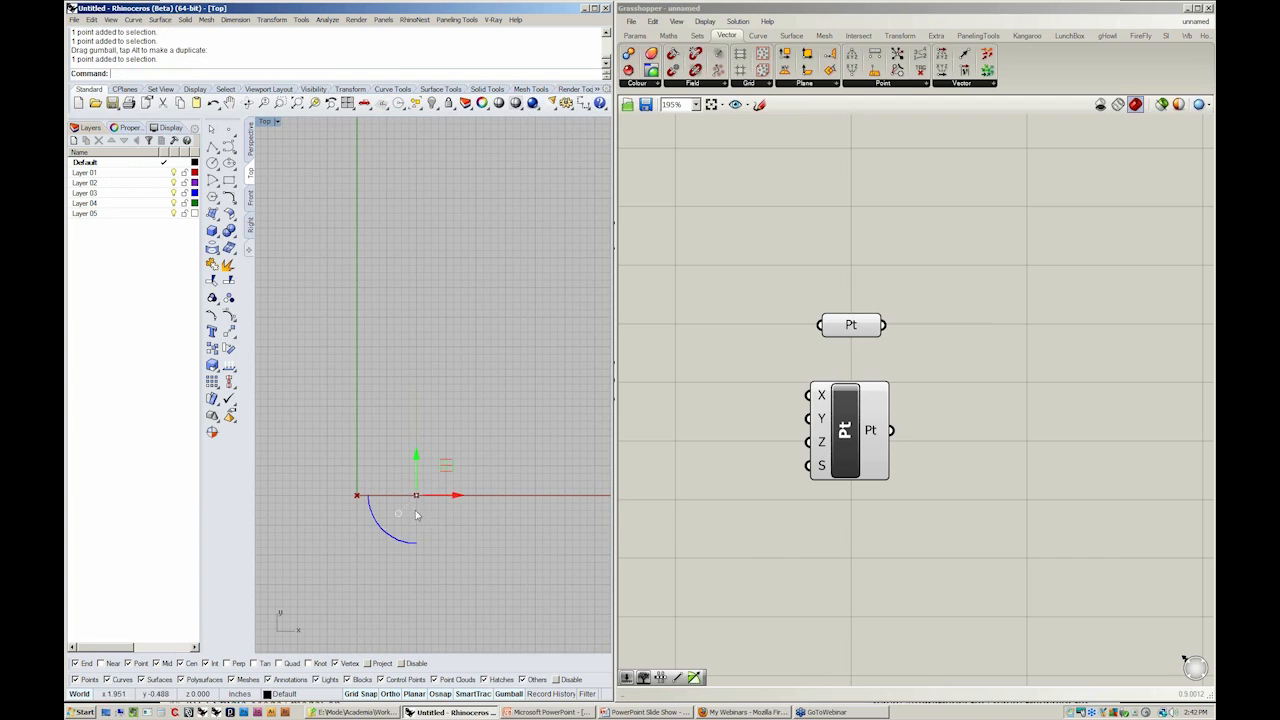
{"action": "left_click", "coordinate": [450, 532]}
{"action": "left_click", "coordinate": [942, 412]}
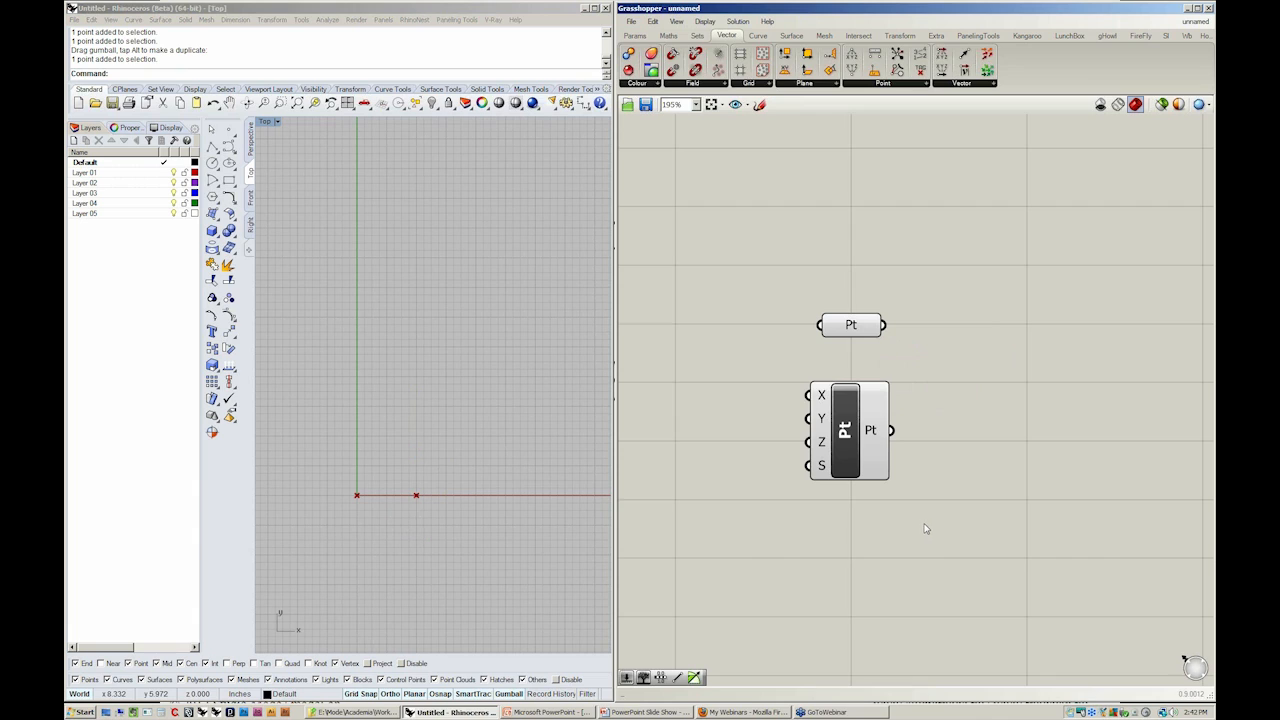
- Check the Point XYZ component's preview in the viewport and move the component slightly lower on the canvas
{"action": "left_click", "coordinate": [845, 432]}
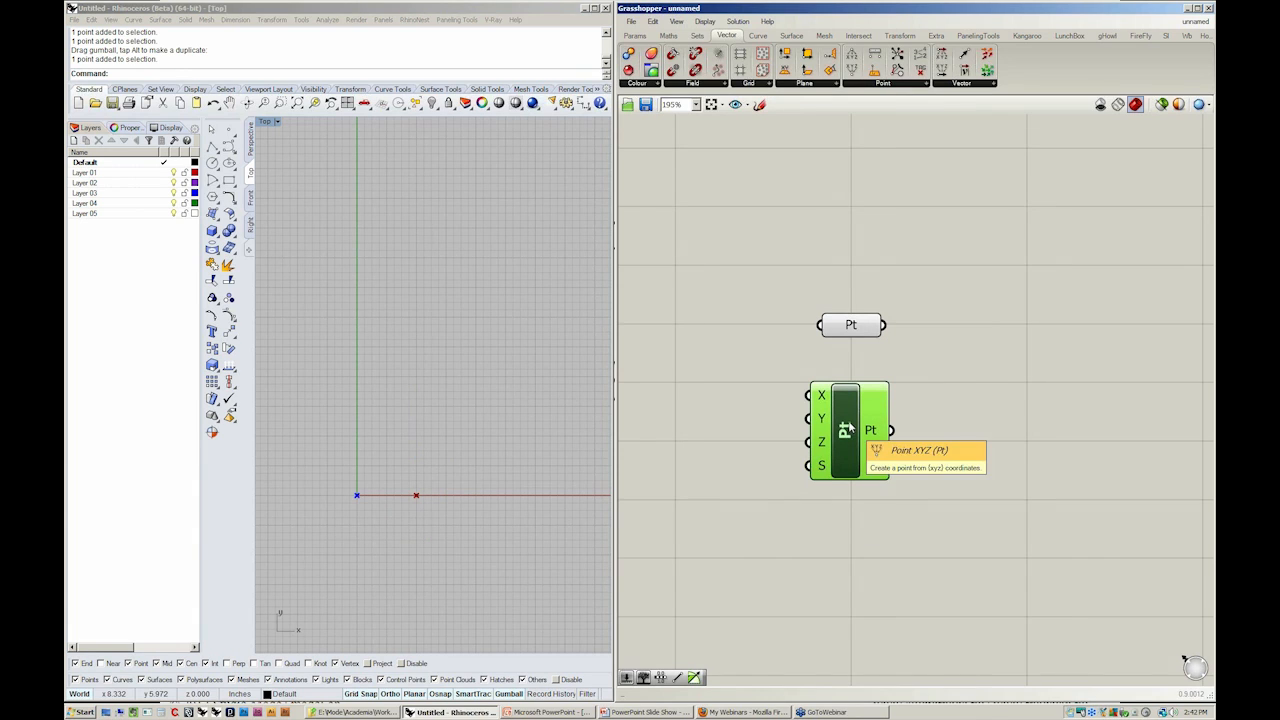
{"action": "left_click_drag", "start_coordinate": [848, 430], "coordinate": [848, 450]}
{"action": "left_click", "coordinate": [947, 444]}
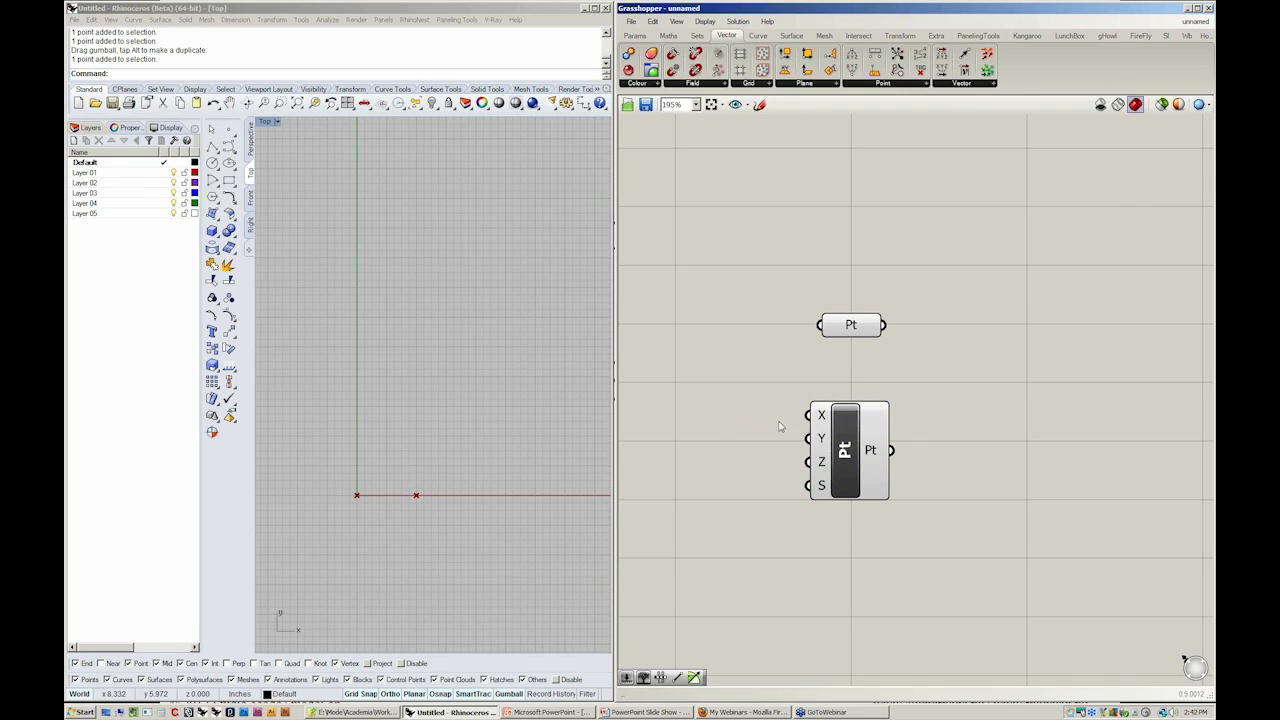
{"action": "right_click_drag", "start_coordinate": [721, 467], "coordinate": [747, 450]}
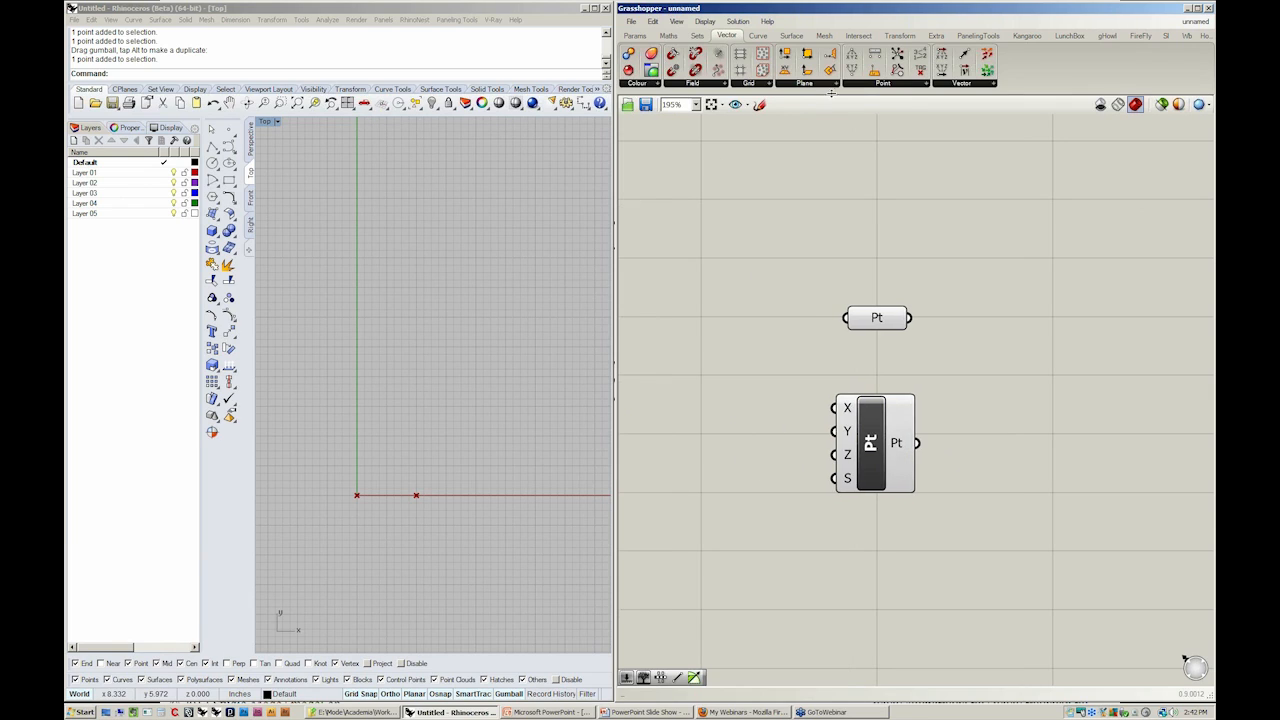
- Add a Number Slider to the canvas and place it beside the Point XYZ component's X input
{"action": "left_click", "coordinate": [641, 36]}
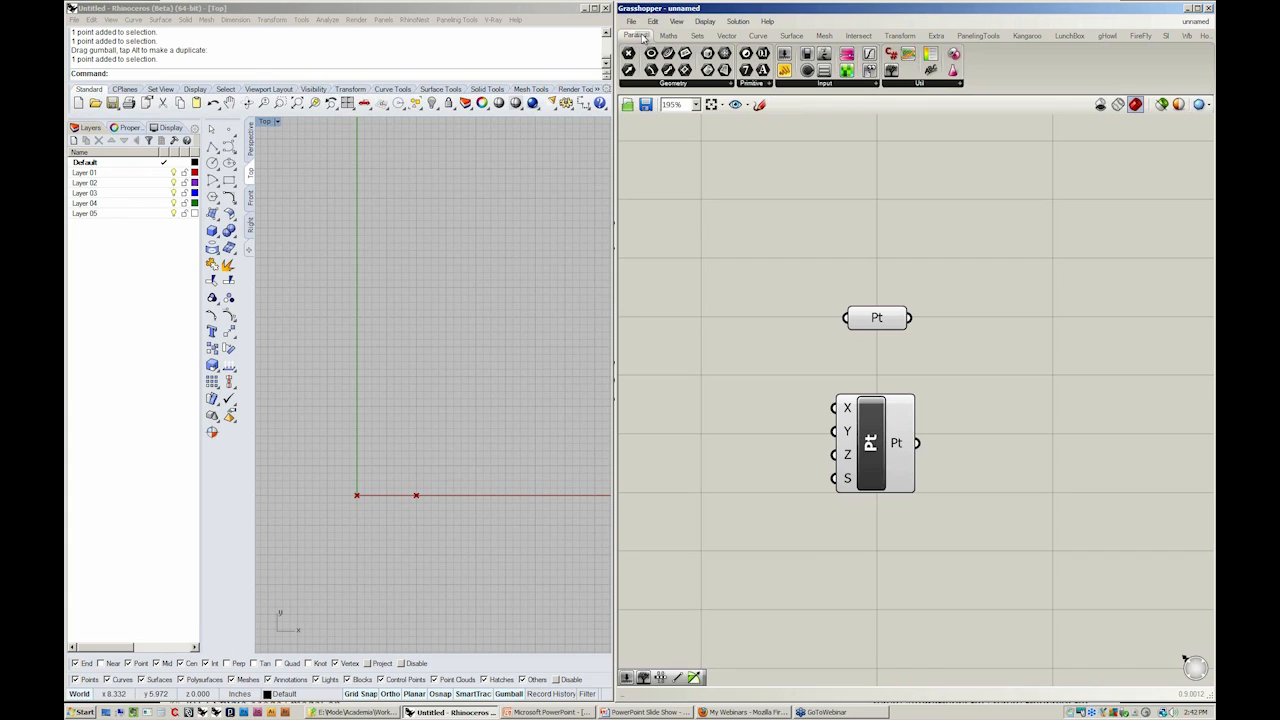
{"action": "left_click", "coordinate": [851, 86]}
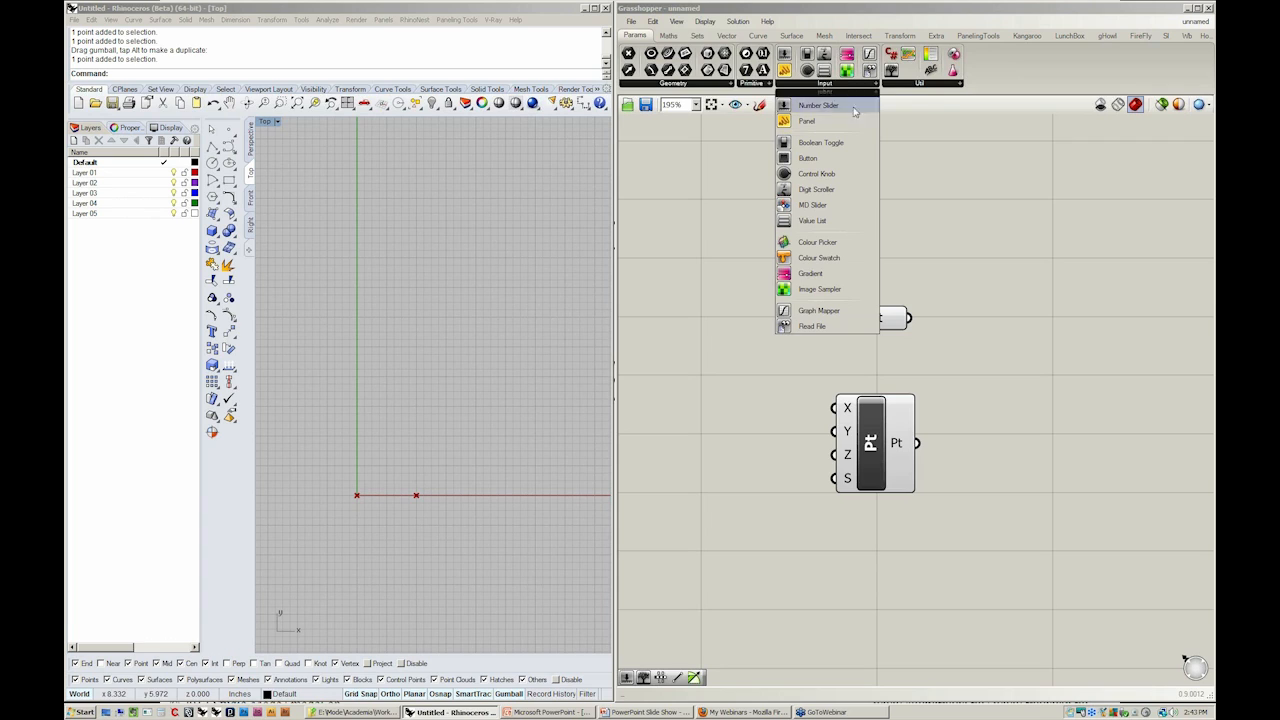
{"action": "left_click", "coordinate": [838, 108]}
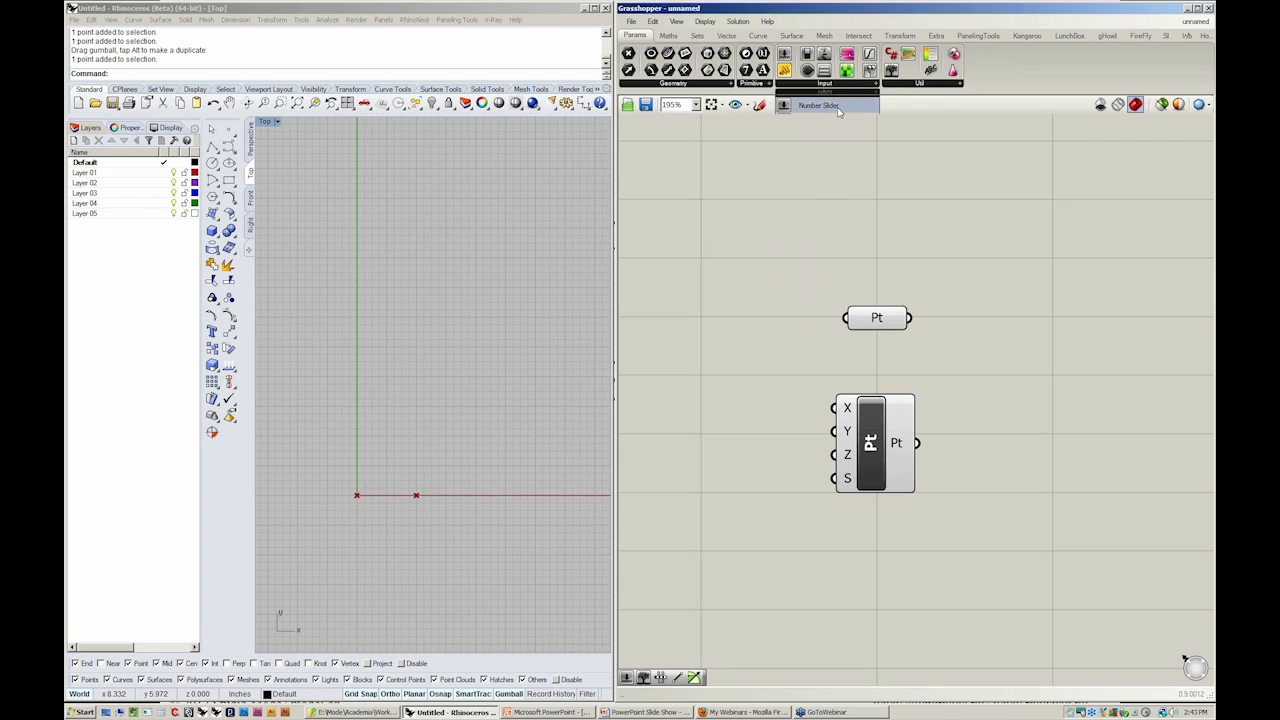
{"action": "left_click", "coordinate": [671, 407]}
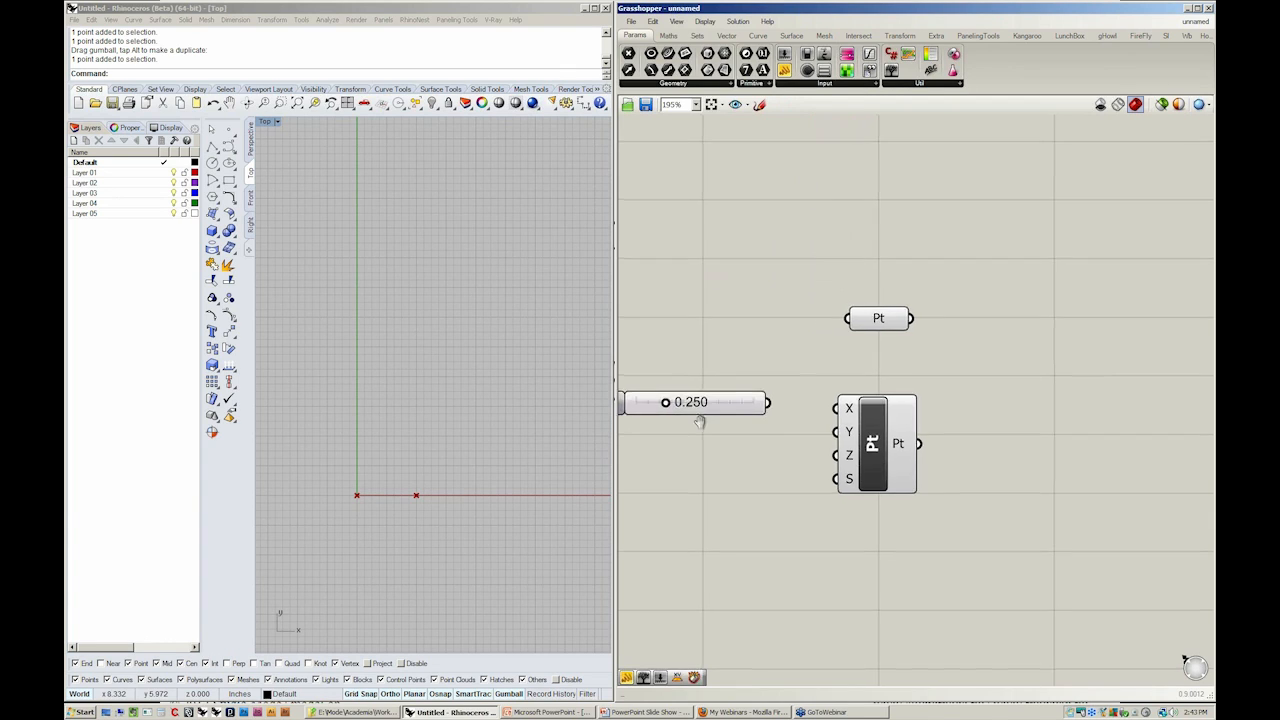
{"action": "right_click_drag", "start_coordinate": [700, 423], "coordinate": [806, 434]}
{"action": "left_click_drag", "start_coordinate": [715, 423], "coordinate": [744, 426]}
{"action": "left_click", "coordinate": [820, 494]}
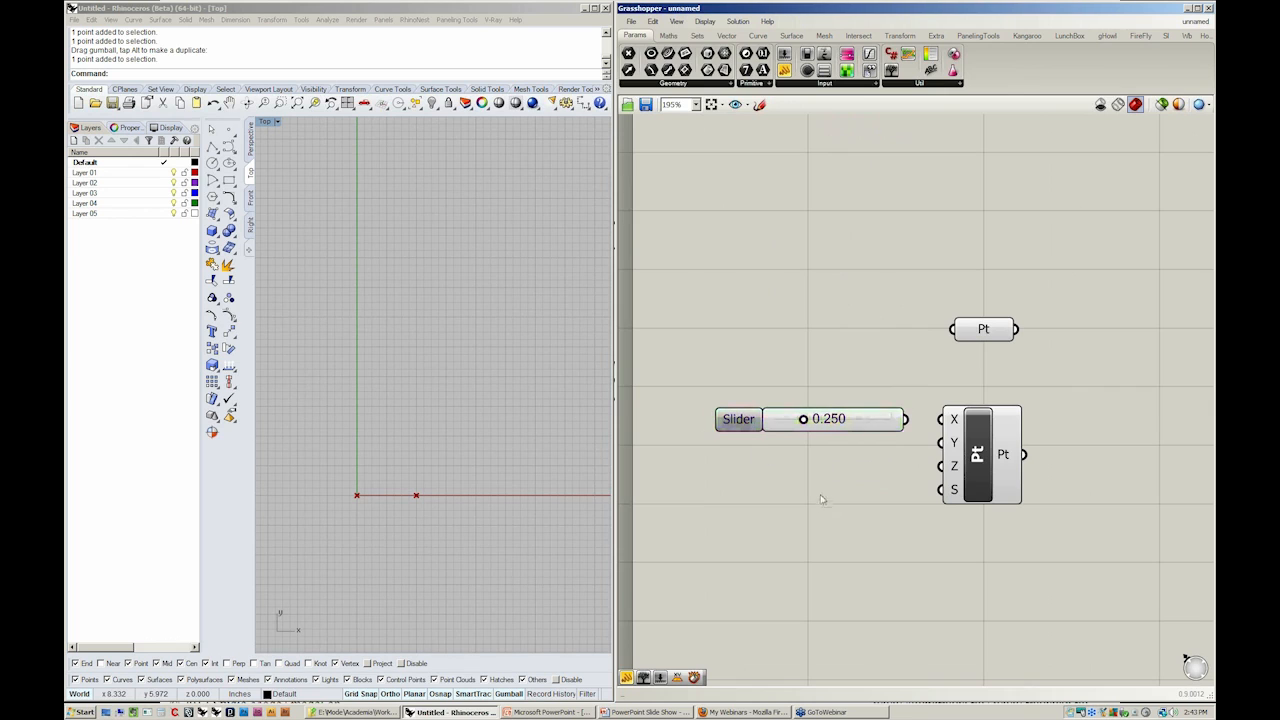
- Set the number slider's value to 0.561 on the canvas
{"action": "scroll", "coordinate": [810, 460], "scroll_direction": "up", "scroll_amount": 5}
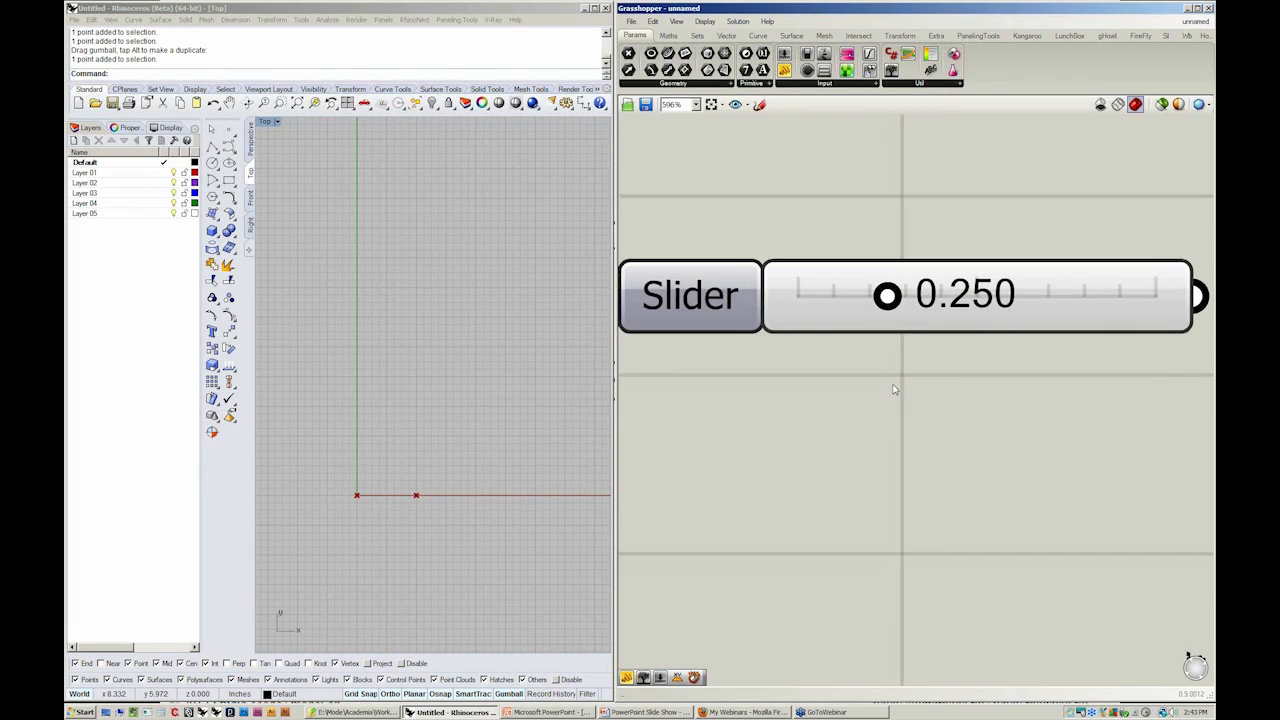
{"action": "scroll", "coordinate": [895, 390], "scroll_direction": "down", "scroll_amount": 1}
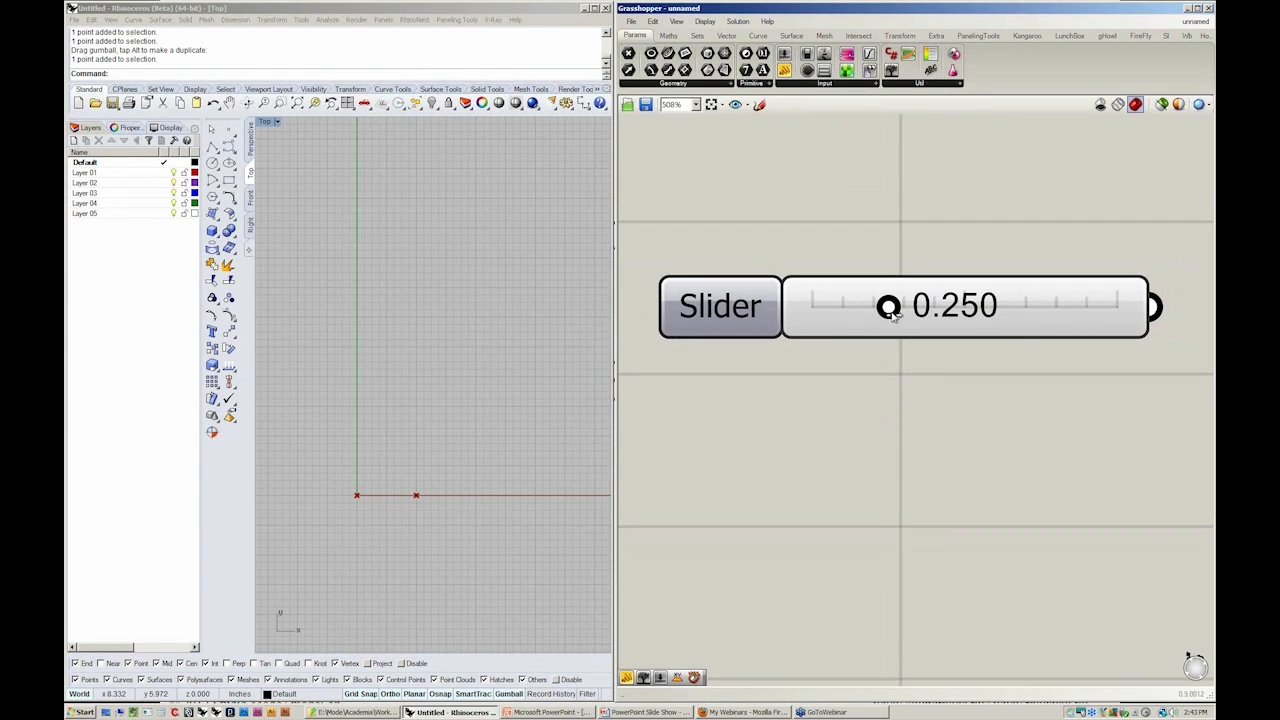
{"action": "left_click_drag", "start_coordinate": [888, 307], "coordinate": [983, 307]}
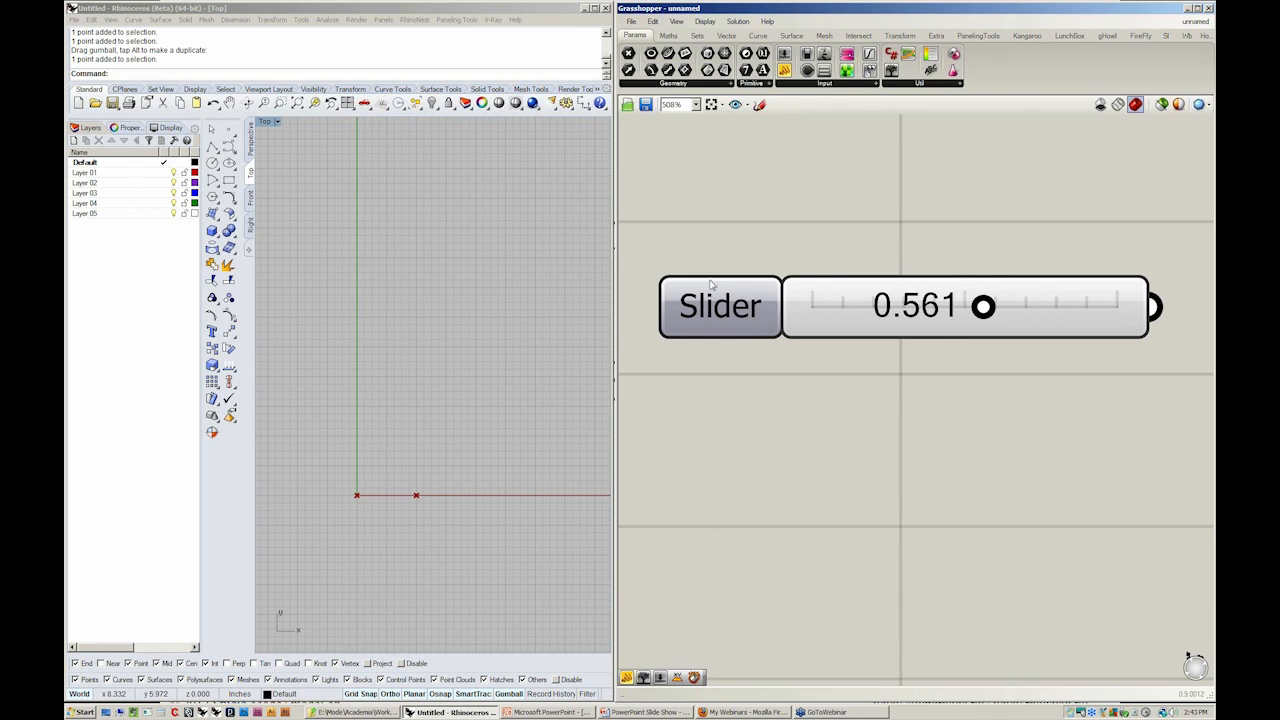
- Open the number slider's settings and rename the slider as xPos
{"action": "double_click", "coordinate": [738, 308]}
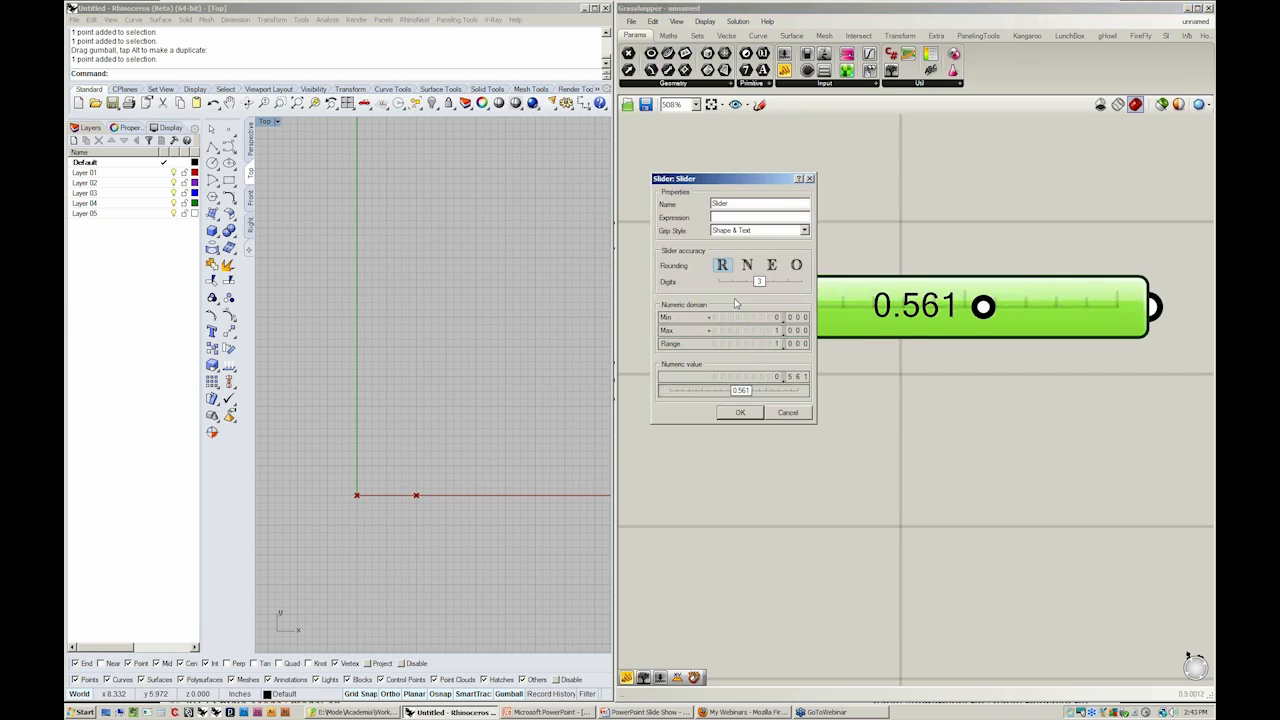
{"action": "left_click_drag", "start_coordinate": [749, 183], "coordinate": [833, 368]}
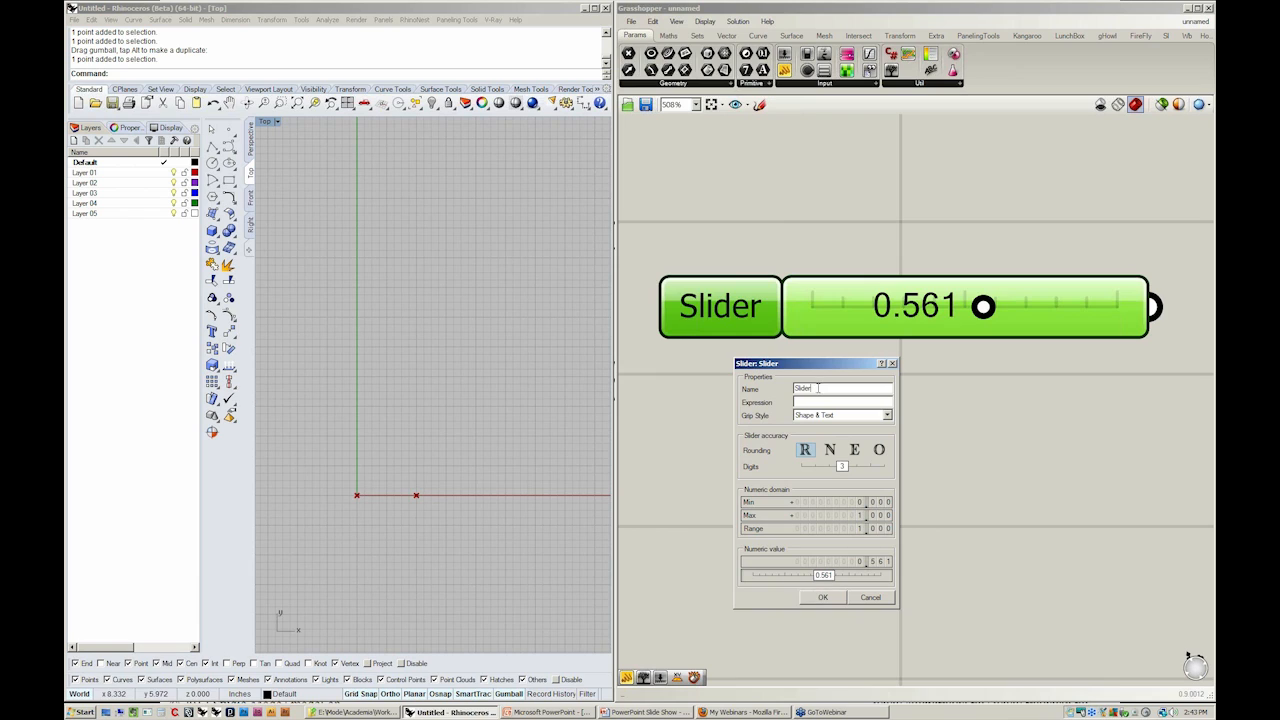
{"action": "left_click_drag", "start_coordinate": [816, 390], "coordinate": [774, 389]}
{"action": "double_click", "coordinate": [802, 388]}
{"action": "type", "text": "XpOS"}
{"action": "type", "text": "Pos"}
{"action": "key", "text": "Tab"}
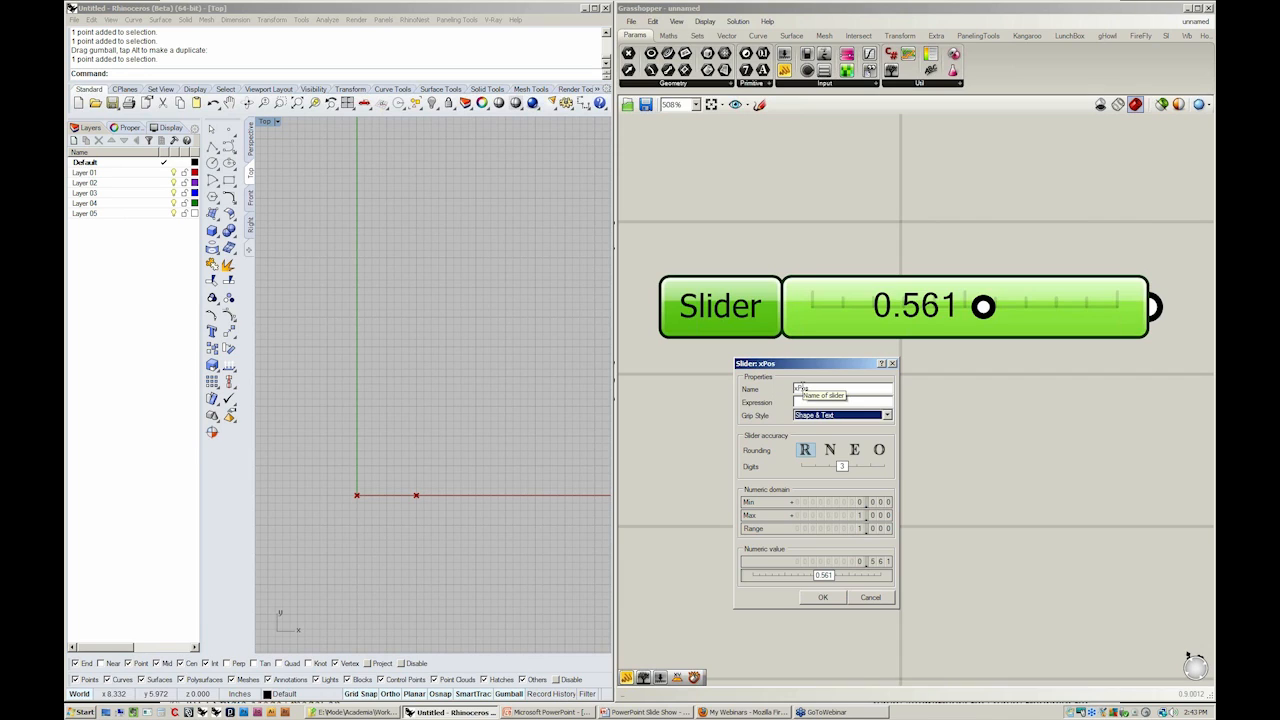
- Cycle the slider's rounding through integer, even and odd back to floating point, and set its digits to 2
{"action": "left_click", "coordinate": [829, 450]}
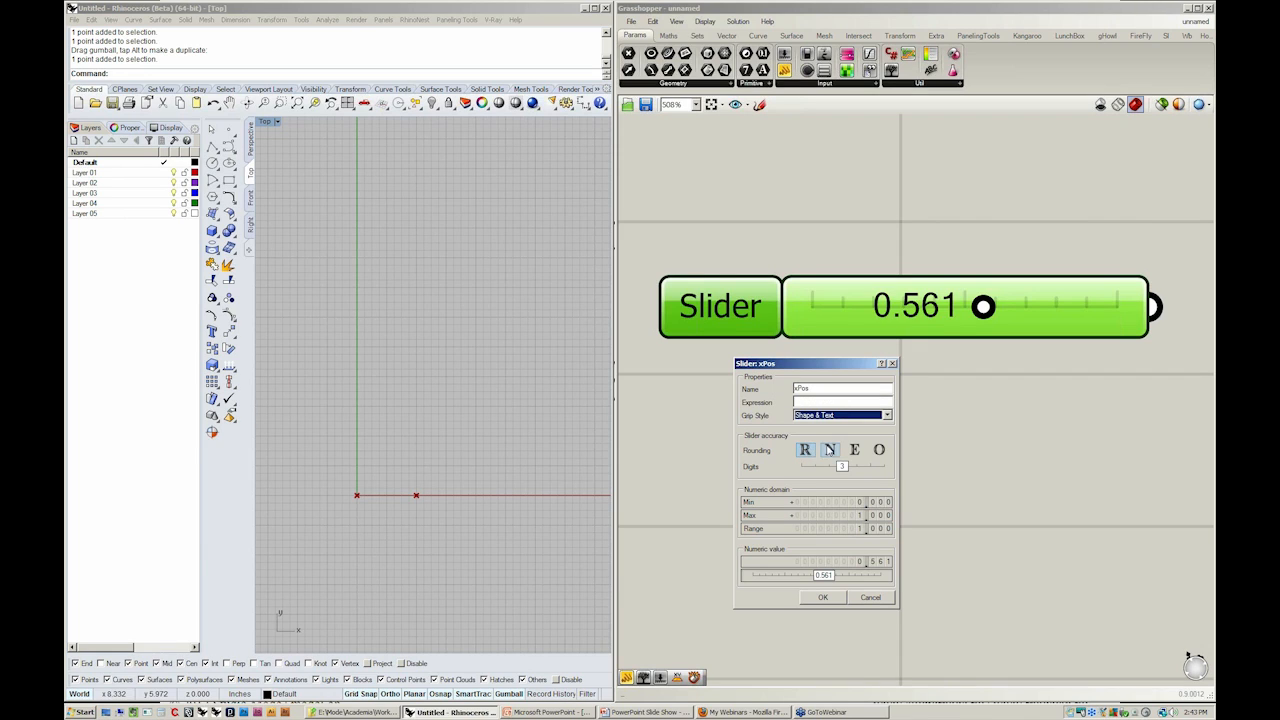
{"action": "left_click", "coordinate": [852, 450]}
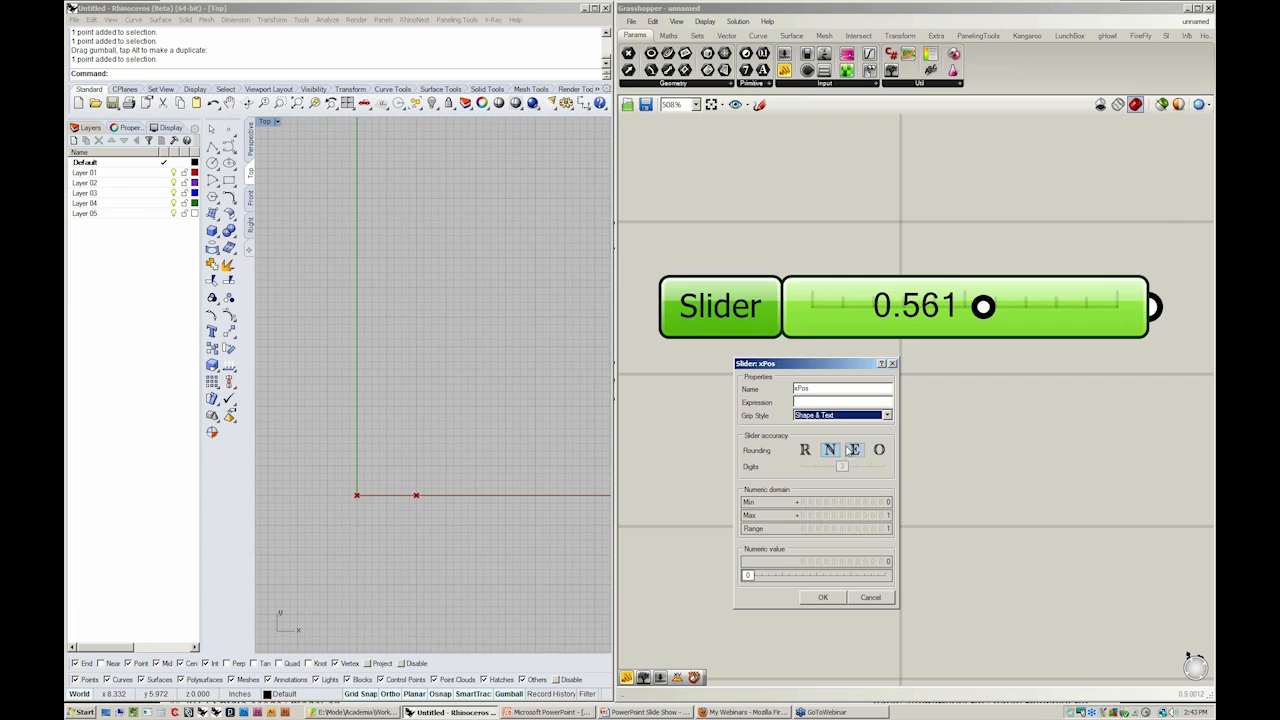
{"action": "left_click", "coordinate": [878, 450]}
{"action": "left_click", "coordinate": [812, 450]}
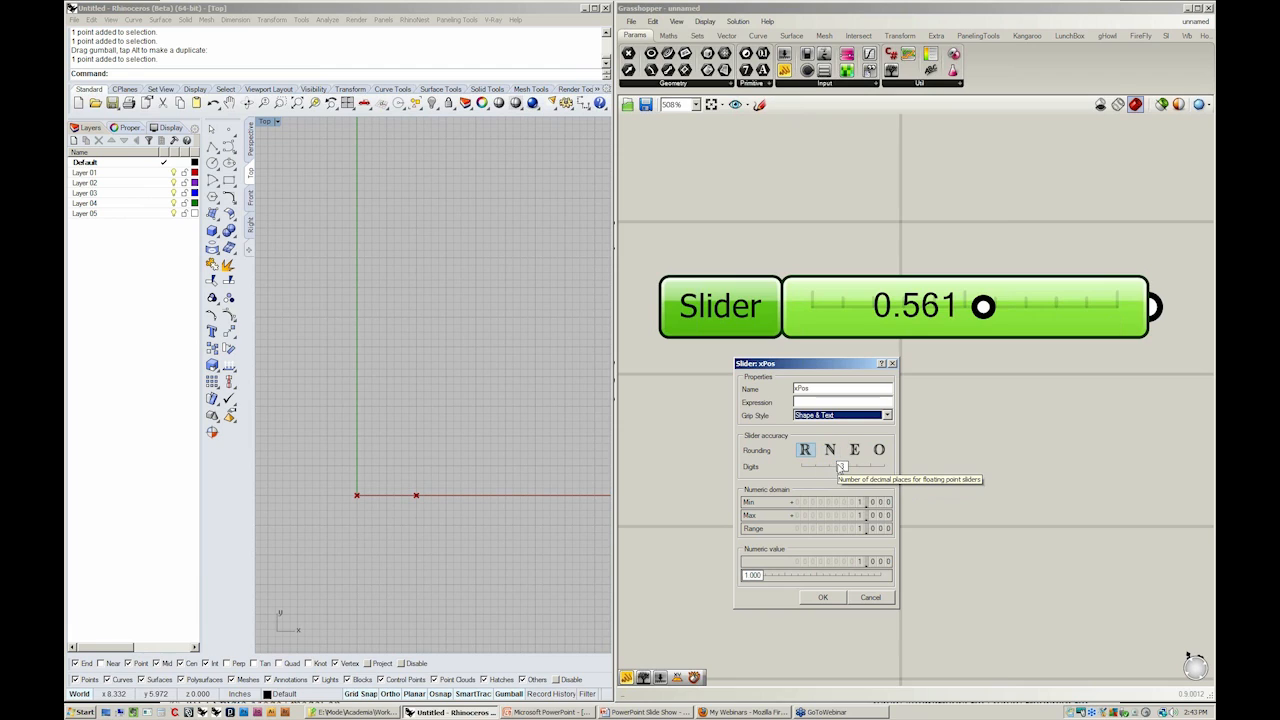
{"action": "left_click_drag", "start_coordinate": [841, 468], "coordinate": [826, 470]}
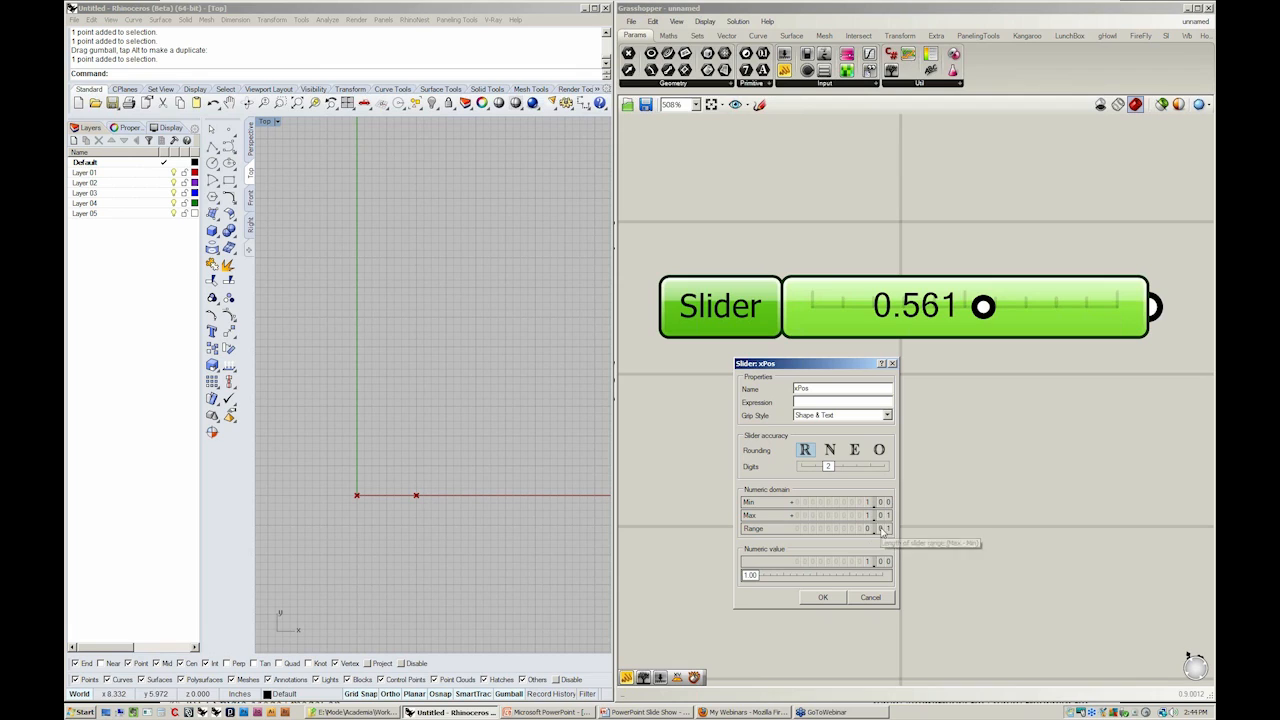
- Set the xPos slider's numeric domain to a minimum of 0 and a maximum of 12, and accept the settings
{"action": "double_click", "coordinate": [864, 503]}
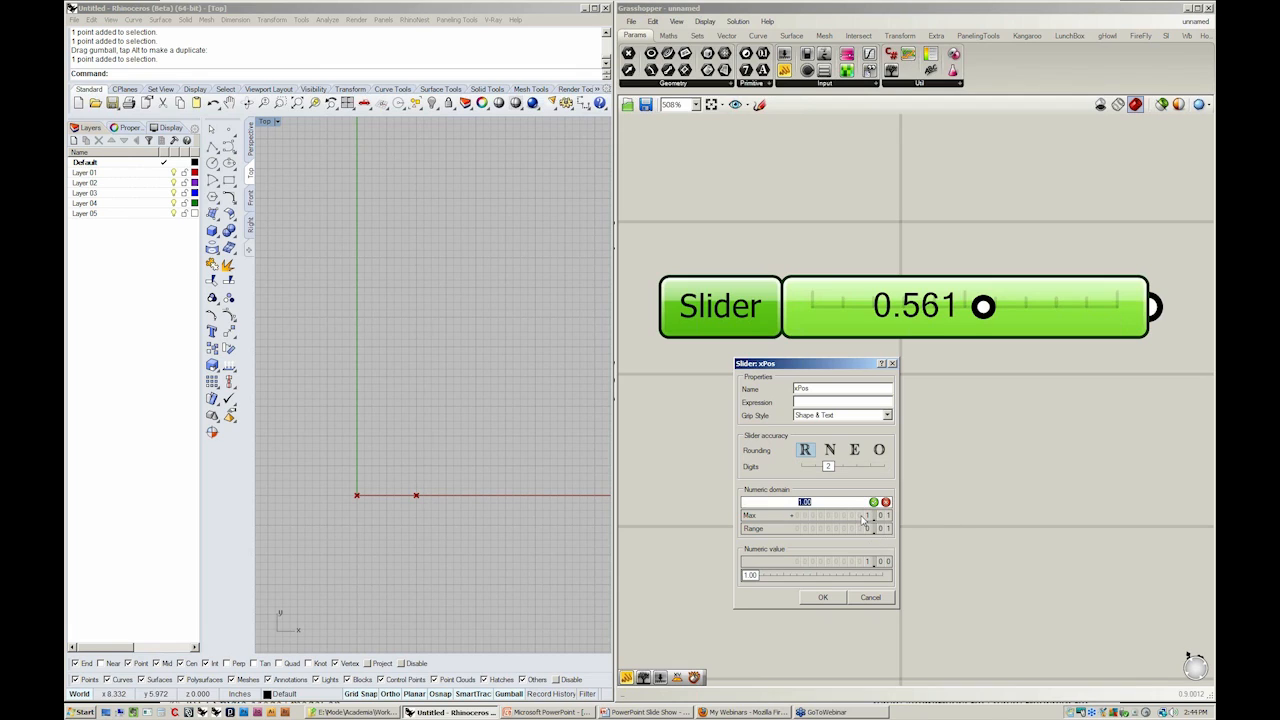
{"action": "type", "text": "0"}
{"action": "key", "text": "Return"}
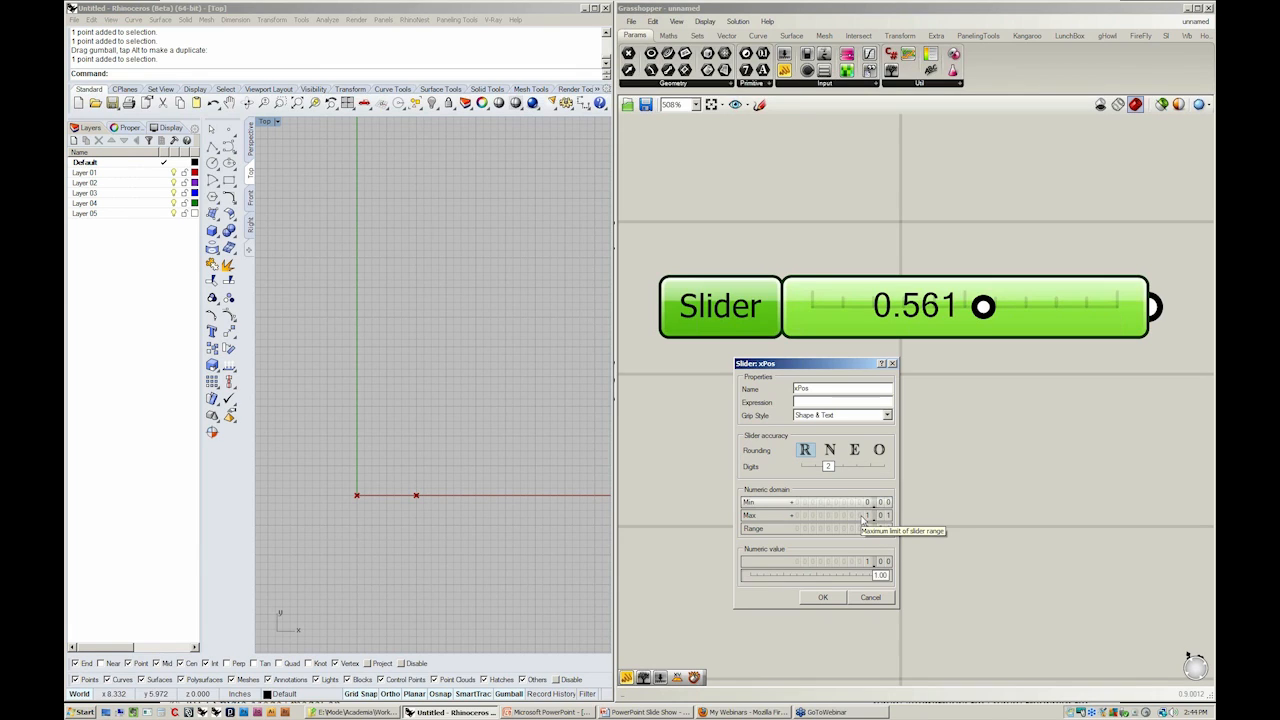
{"action": "double_click", "coordinate": [863, 517]}
{"action": "type", "text": "1"}
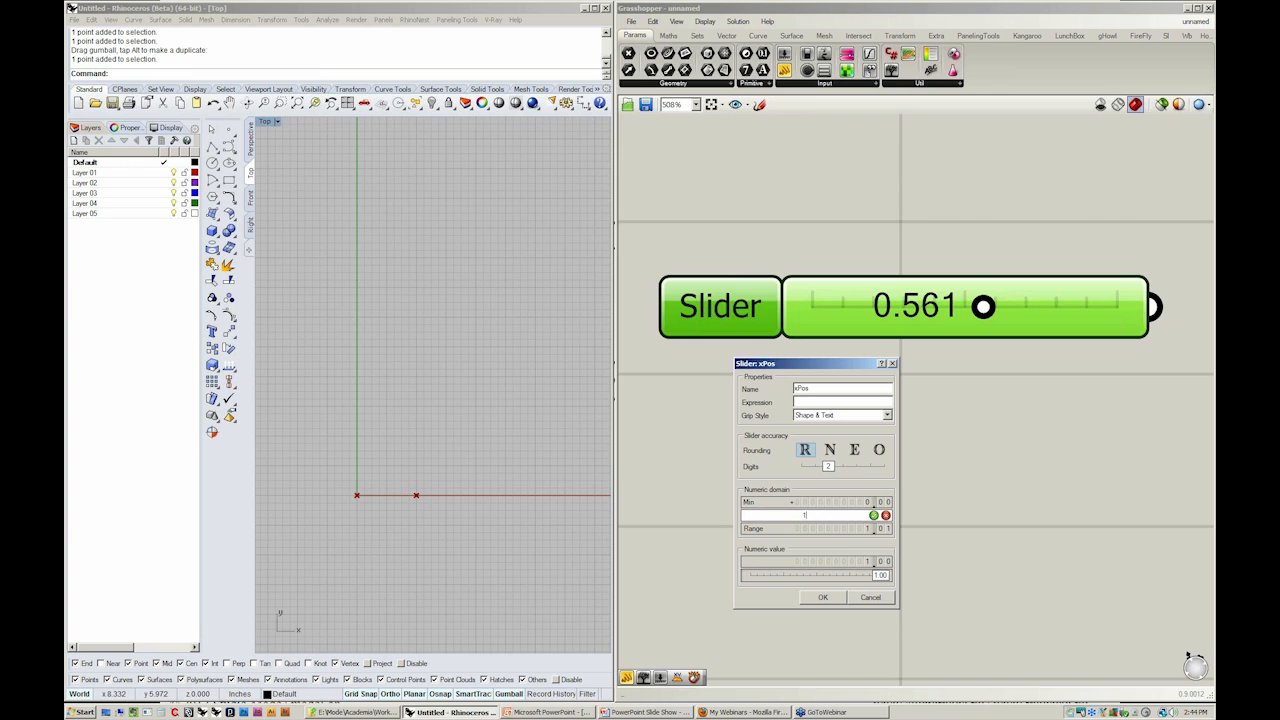
{"action": "type", "text": "2"}
{"action": "key", "text": "Return"}
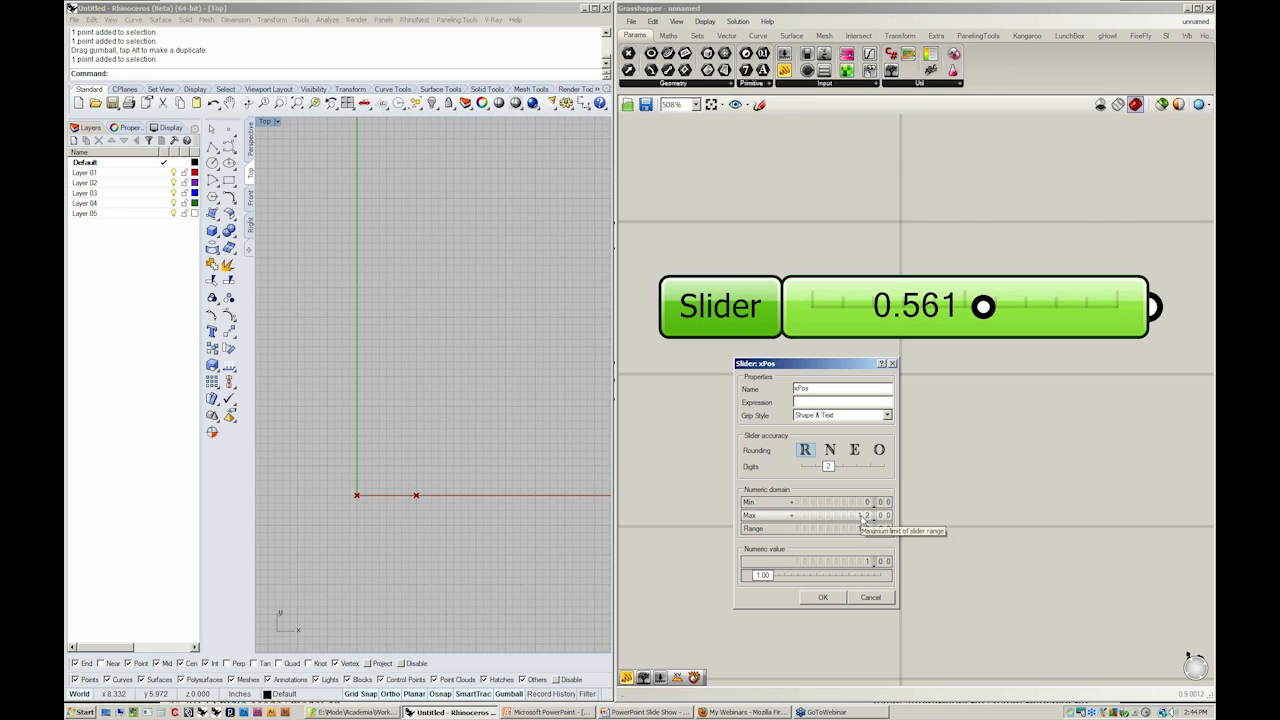
{"action": "left_click", "coordinate": [823, 598]}
{"action": "left_click", "coordinate": [826, 604]}
- Highlight the Point XYZ component's point in the viewport, and set the component's Y input to the number 2
{"action": "scroll", "coordinate": [900, 540], "scroll_direction": "down", "scroll_amount": 3}
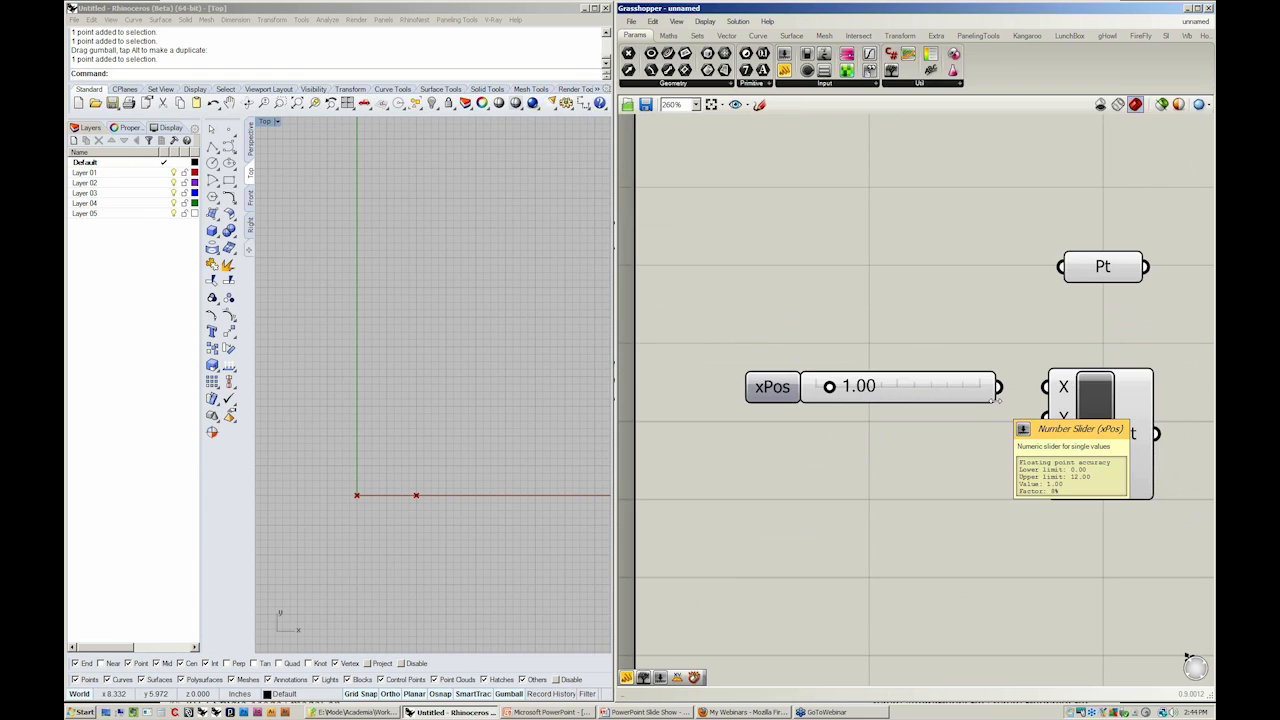
{"action": "right_click_drag", "start_coordinate": [1034, 457], "coordinate": [961, 464]}
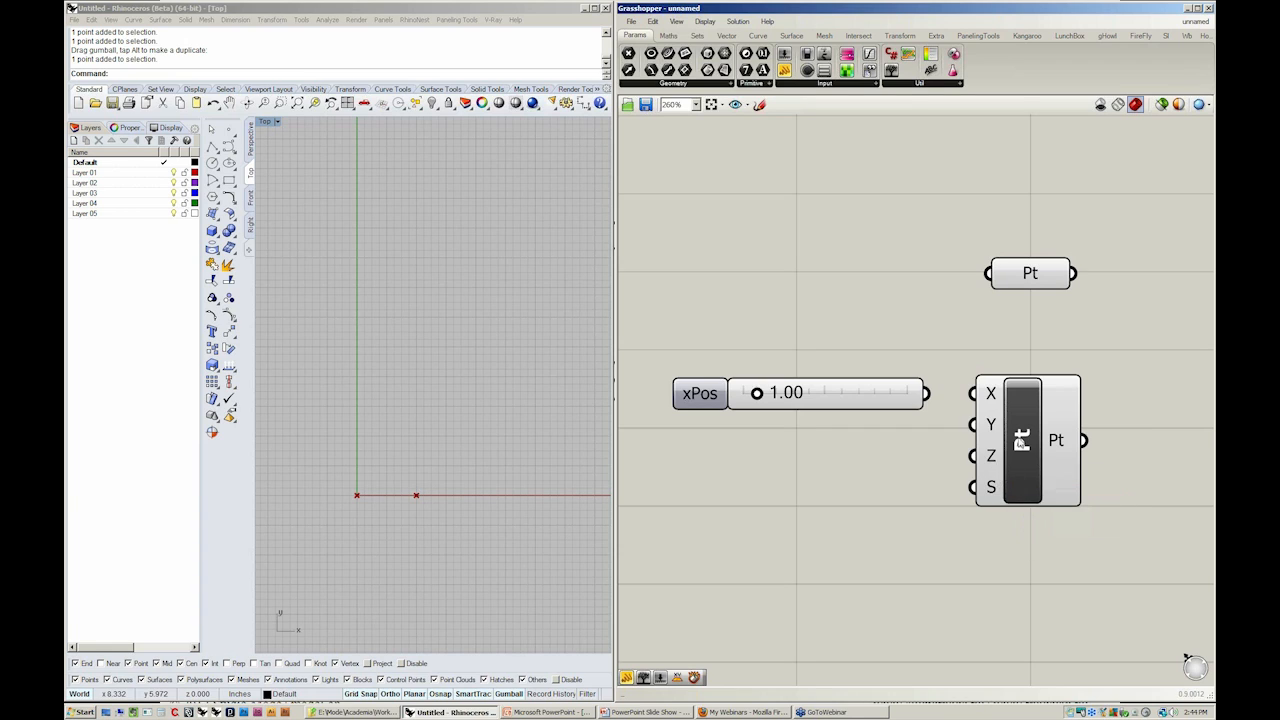
{"action": "left_click", "coordinate": [1018, 450]}
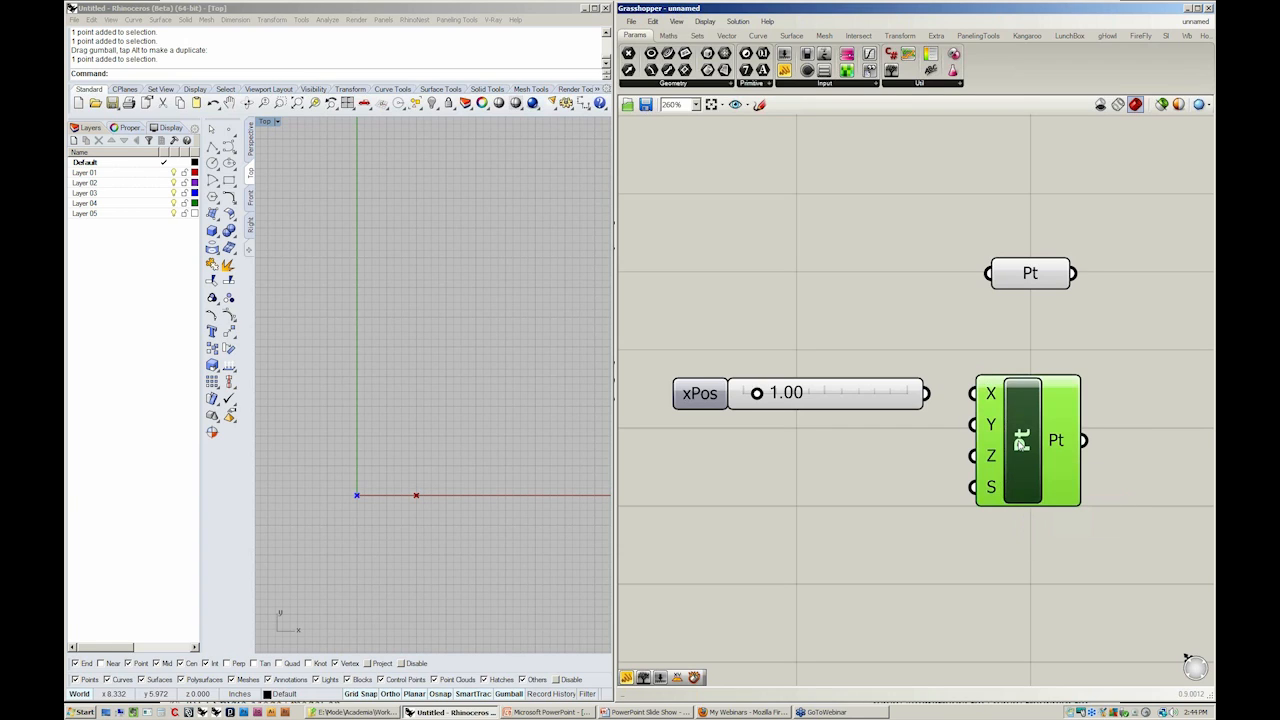
{"action": "left_click", "coordinate": [895, 525]}
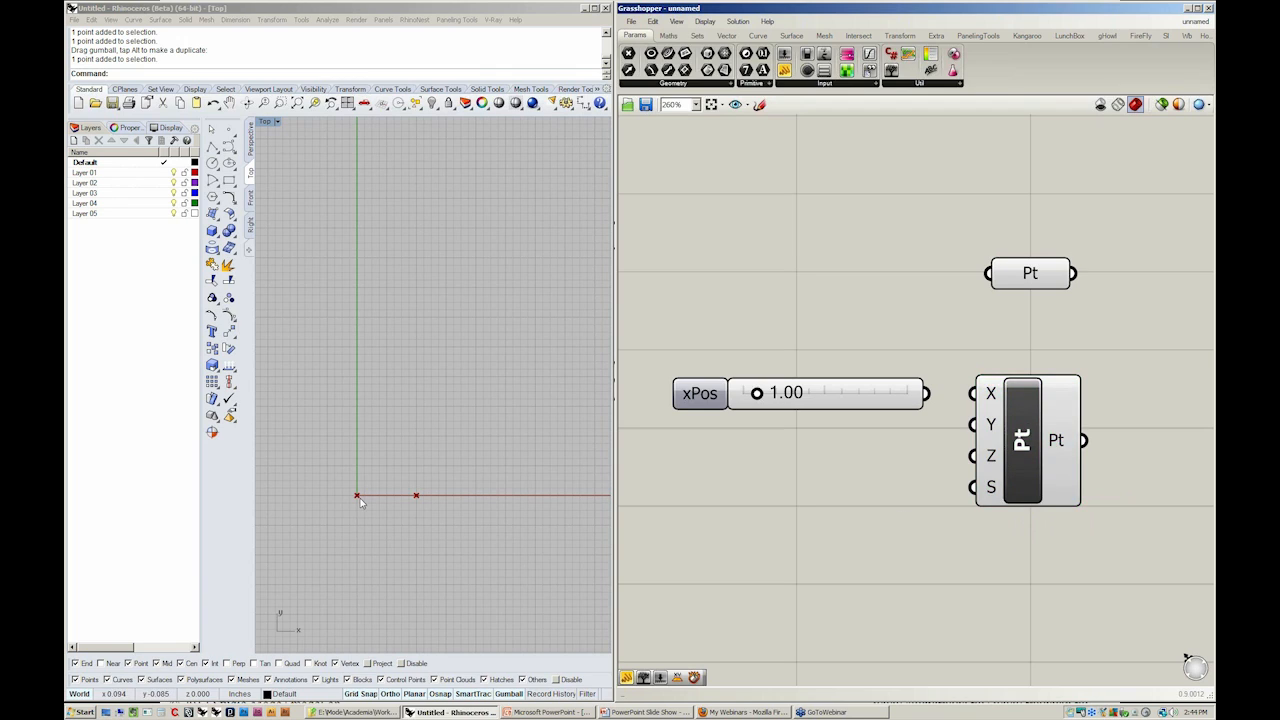
{"action": "mouse_move", "coordinate": [991, 424]}
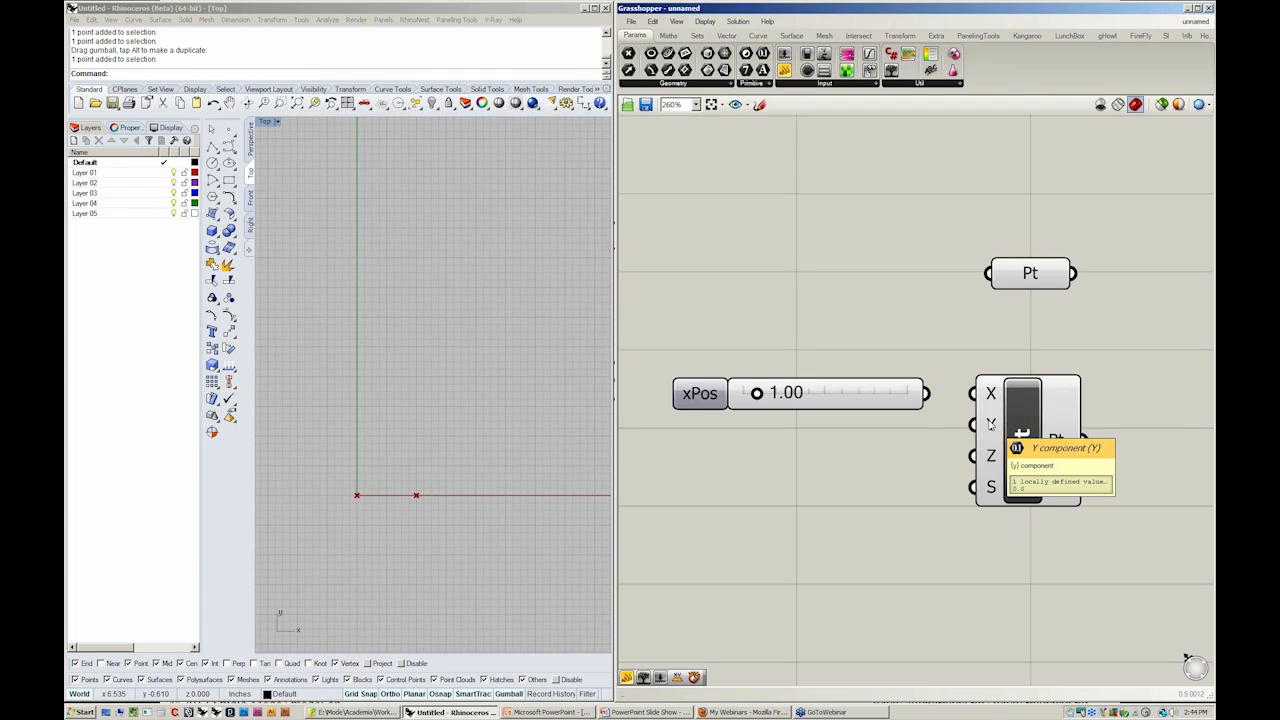
{"action": "right_click", "coordinate": [991, 424]}
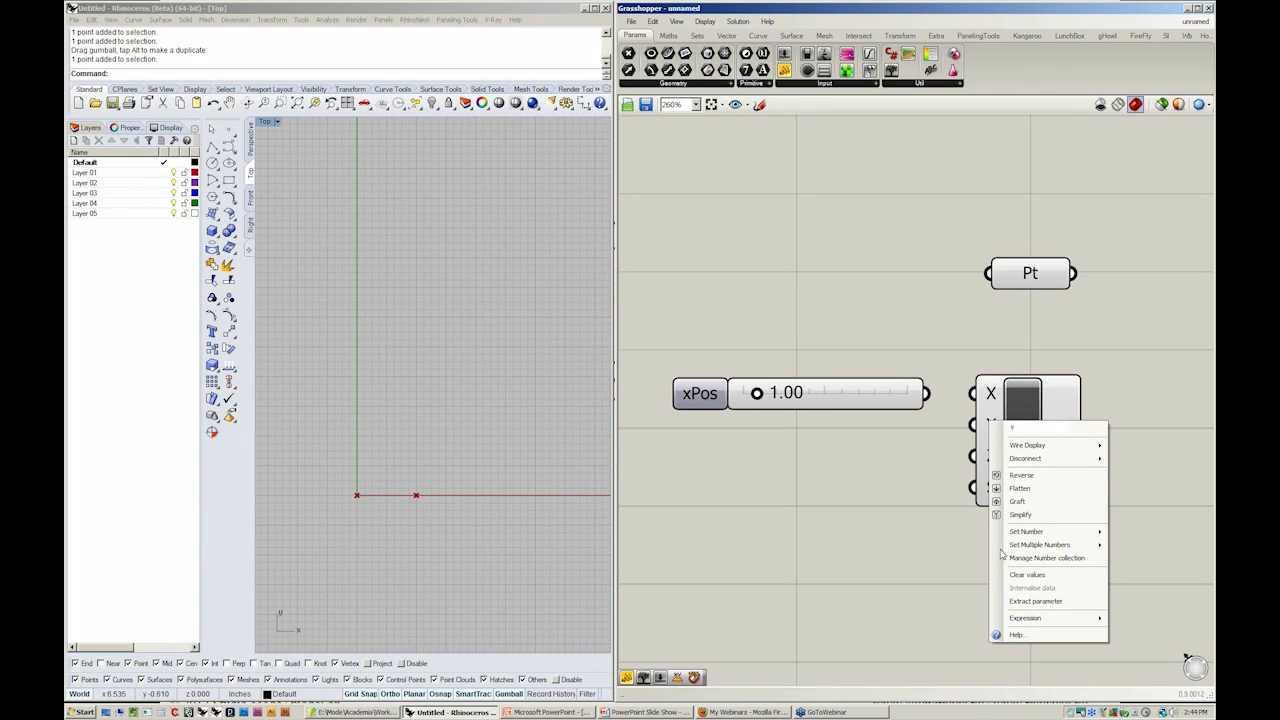
{"action": "mouse_move", "coordinate": [1028, 531]}
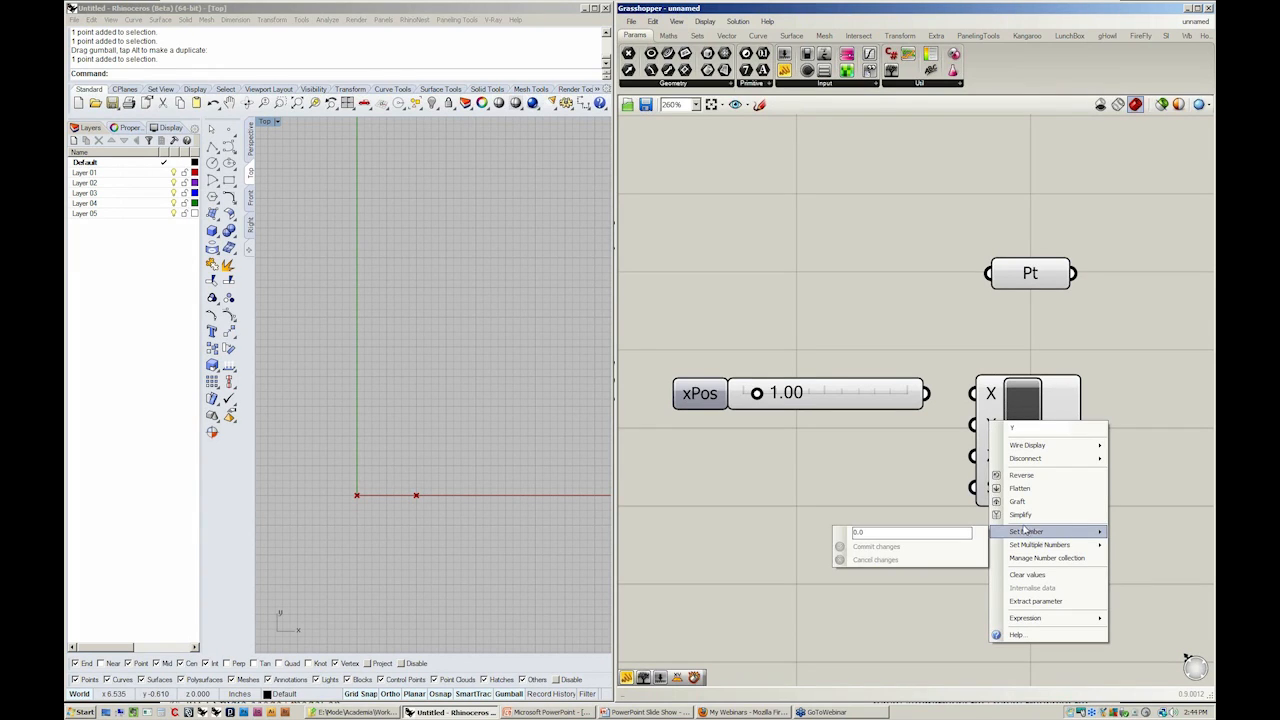
{"action": "left_click", "coordinate": [954, 533]}
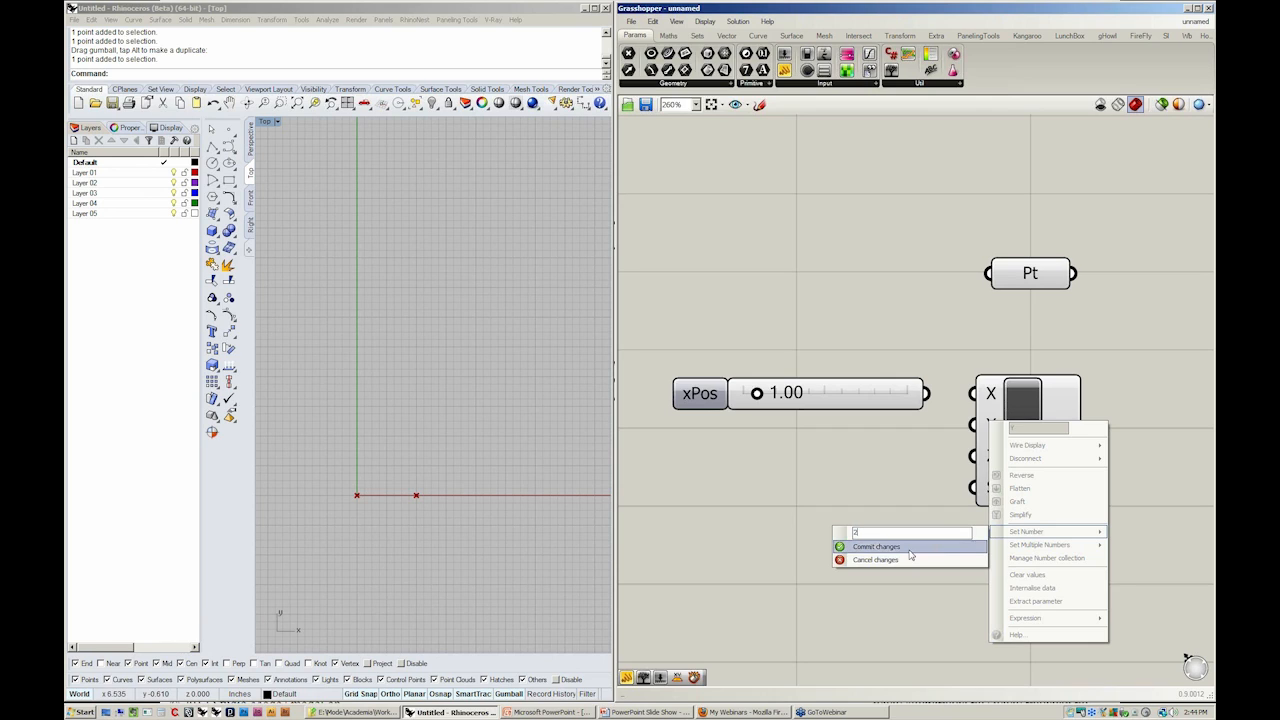
{"action": "left_click", "coordinate": [910, 547]}
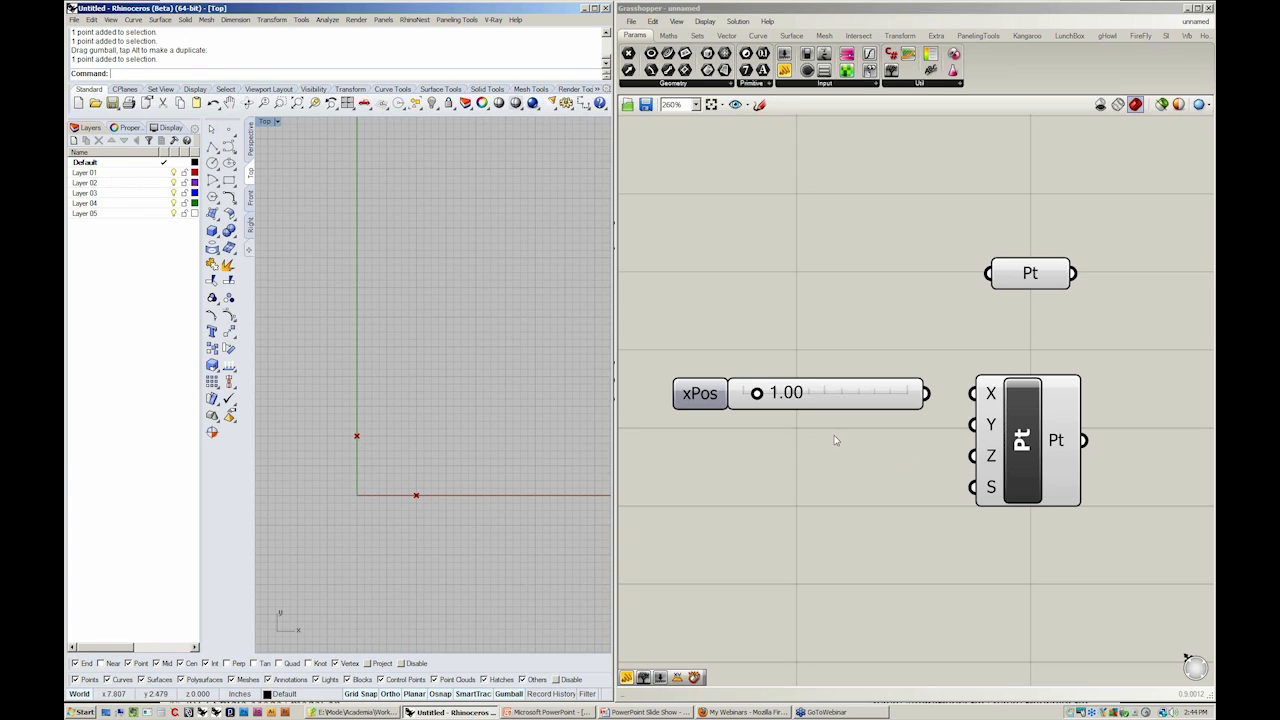
- Set the Point XYZ component's Y input number back to 0
{"action": "right_click", "coordinate": [992, 428]}
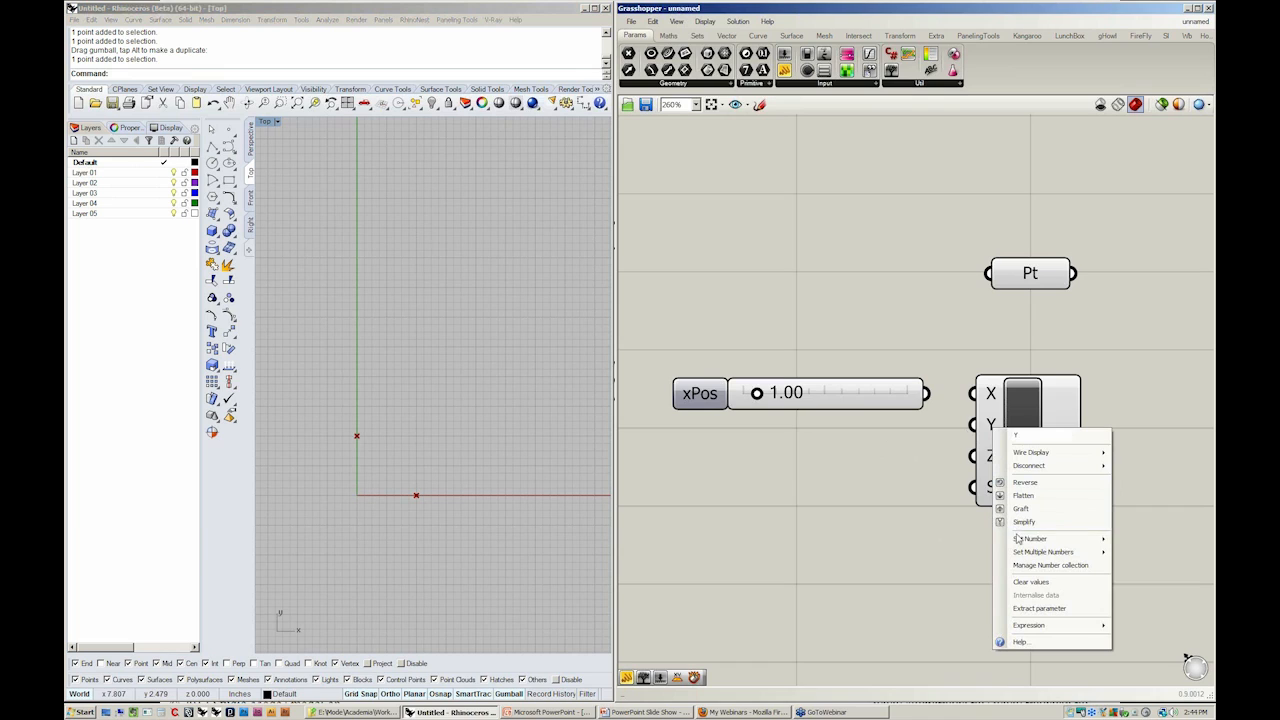
{"action": "mouse_move", "coordinate": [1020, 539]}
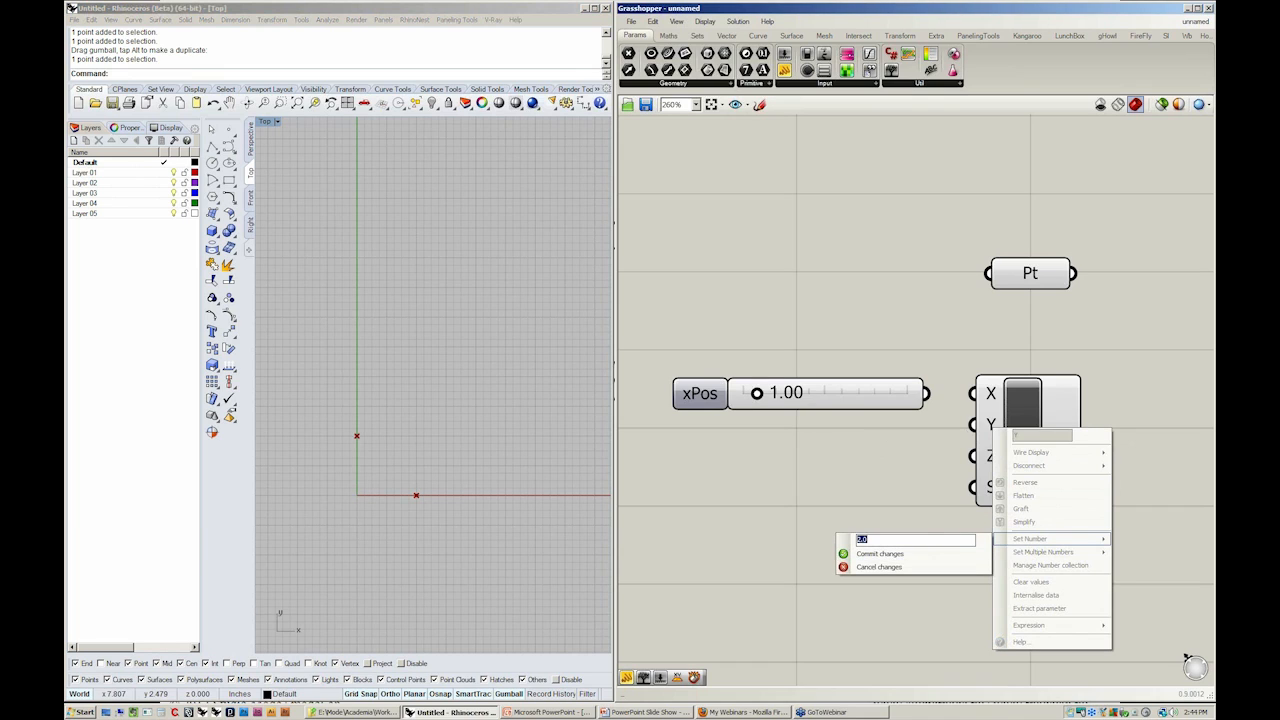
{"action": "type", "text": "0"}
{"action": "left_click", "coordinate": [926, 553]}
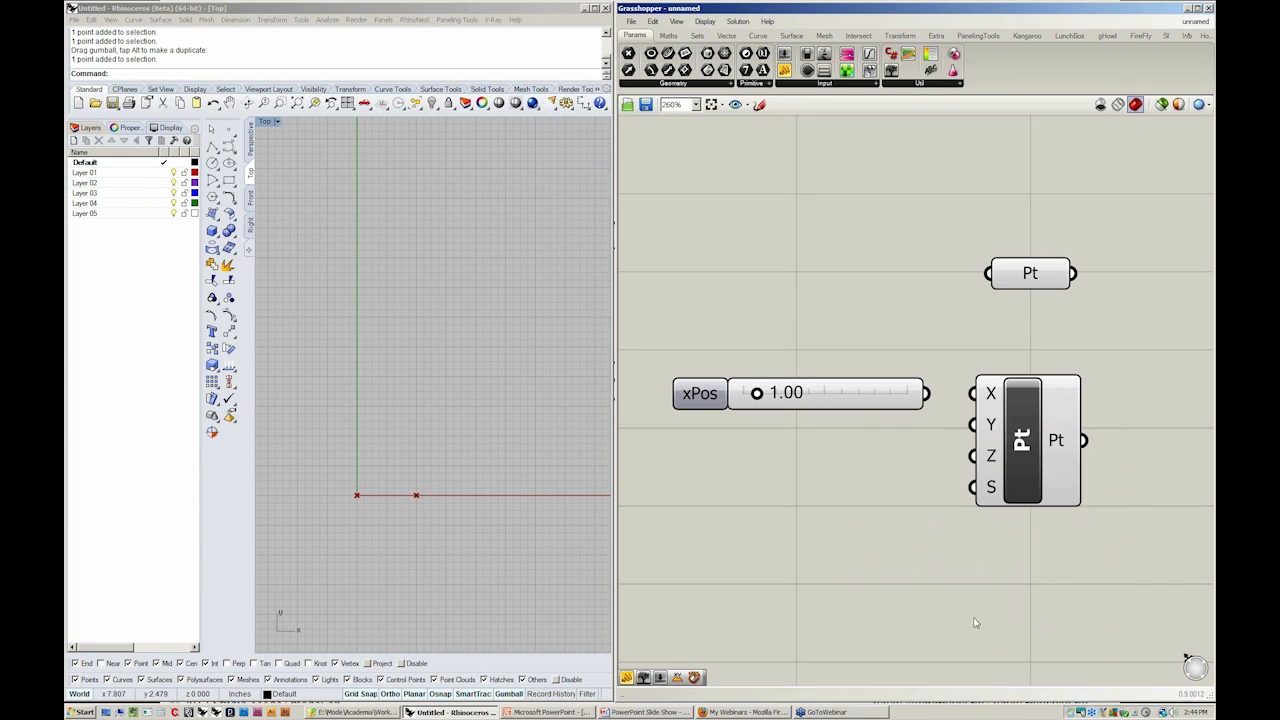
- Set the xPos slider to 6.49 and reposition the Point XYZ component beside it
{"action": "left_click_drag", "start_coordinate": [860, 398], "coordinate": [809, 336]}
{"action": "left_click_drag", "start_coordinate": [707, 333], "coordinate": [717, 384]}
{"action": "left_click", "coordinate": [855, 538]}
{"action": "right_click_drag", "start_coordinate": [1025, 579], "coordinate": [928, 587]}
{"action": "left_click", "coordinate": [925, 400]}
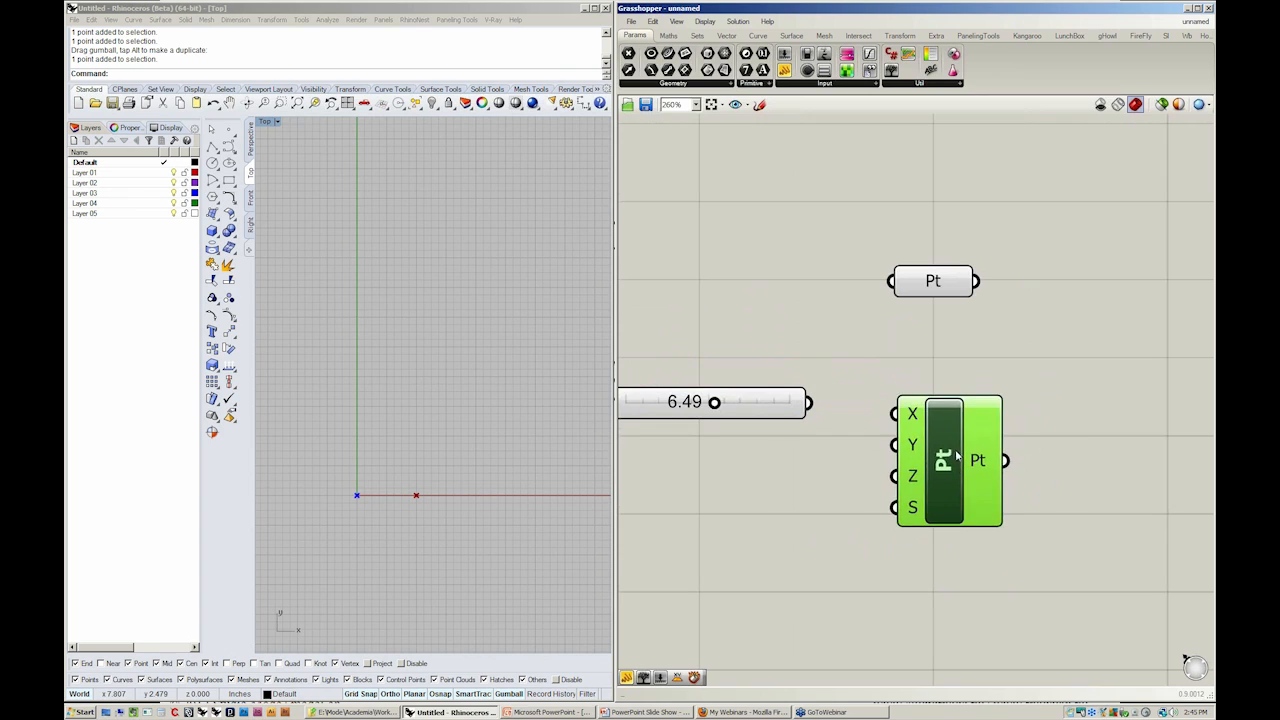
{"action": "left_click", "coordinate": [909, 377]}
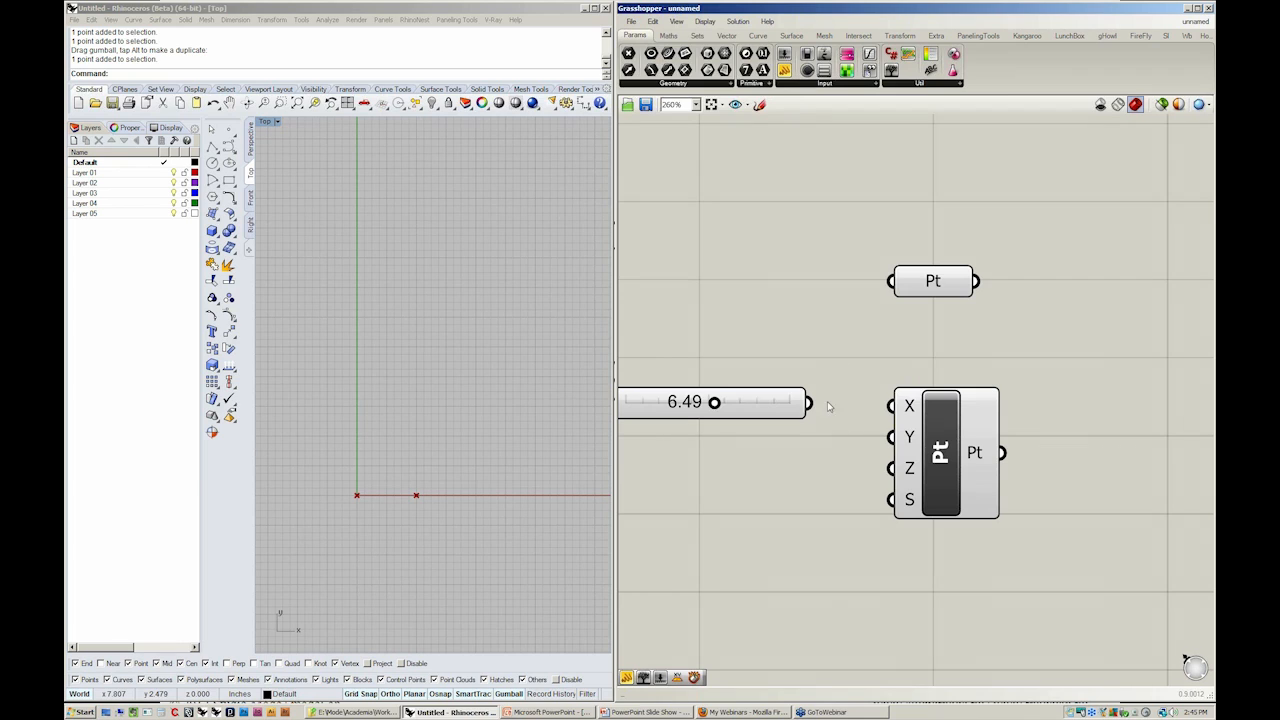
- Wire the xPos slider's output into the Point XYZ component's X input and line the component up with the slider
{"action": "left_click_drag", "start_coordinate": [765, 405], "coordinate": [850, 360]}
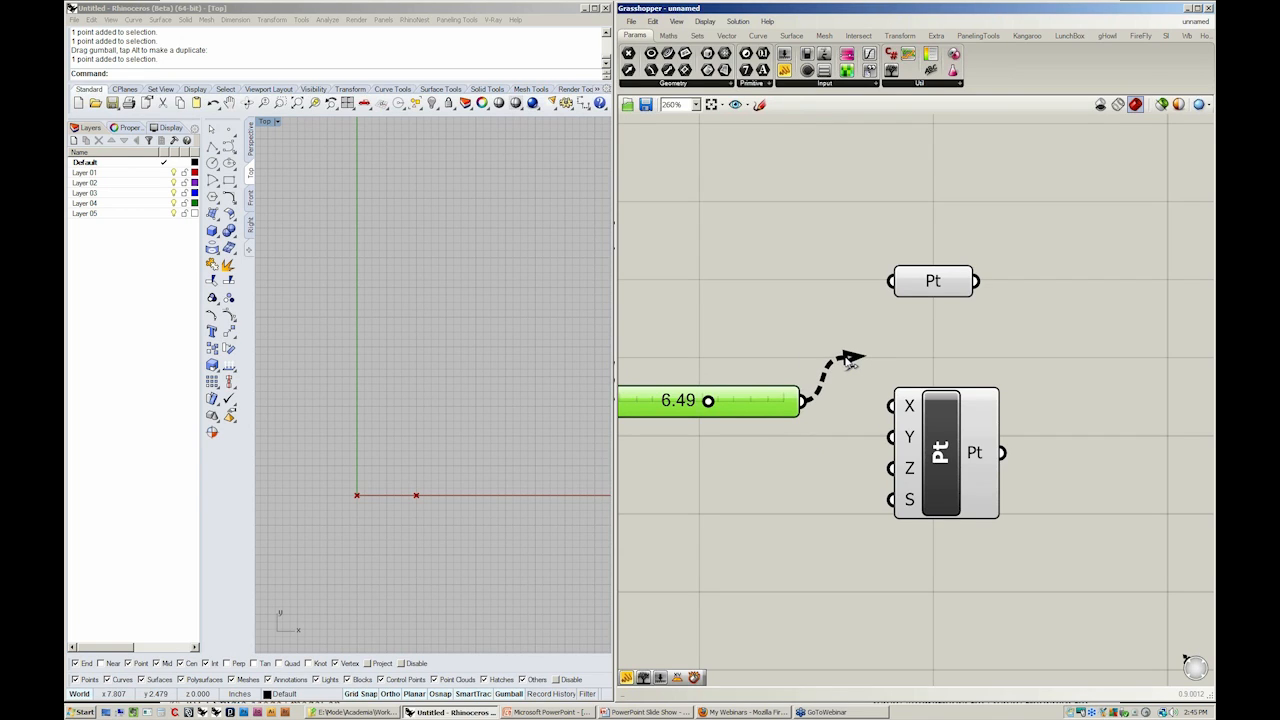
{"action": "left_click_drag", "start_coordinate": [850, 360], "coordinate": [857, 408]}
{"action": "left_click_drag", "start_coordinate": [859, 407], "coordinate": [872, 404]}
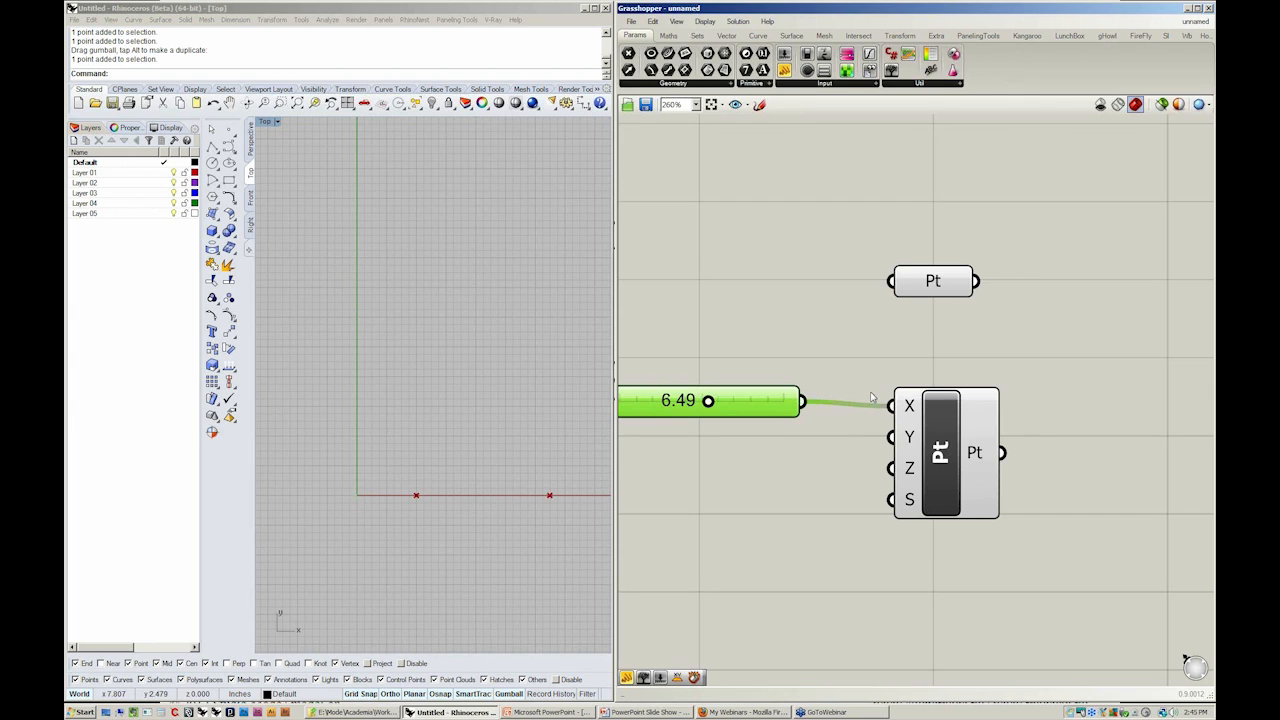
{"action": "left_click_drag", "start_coordinate": [931, 456], "coordinate": [934, 453]}
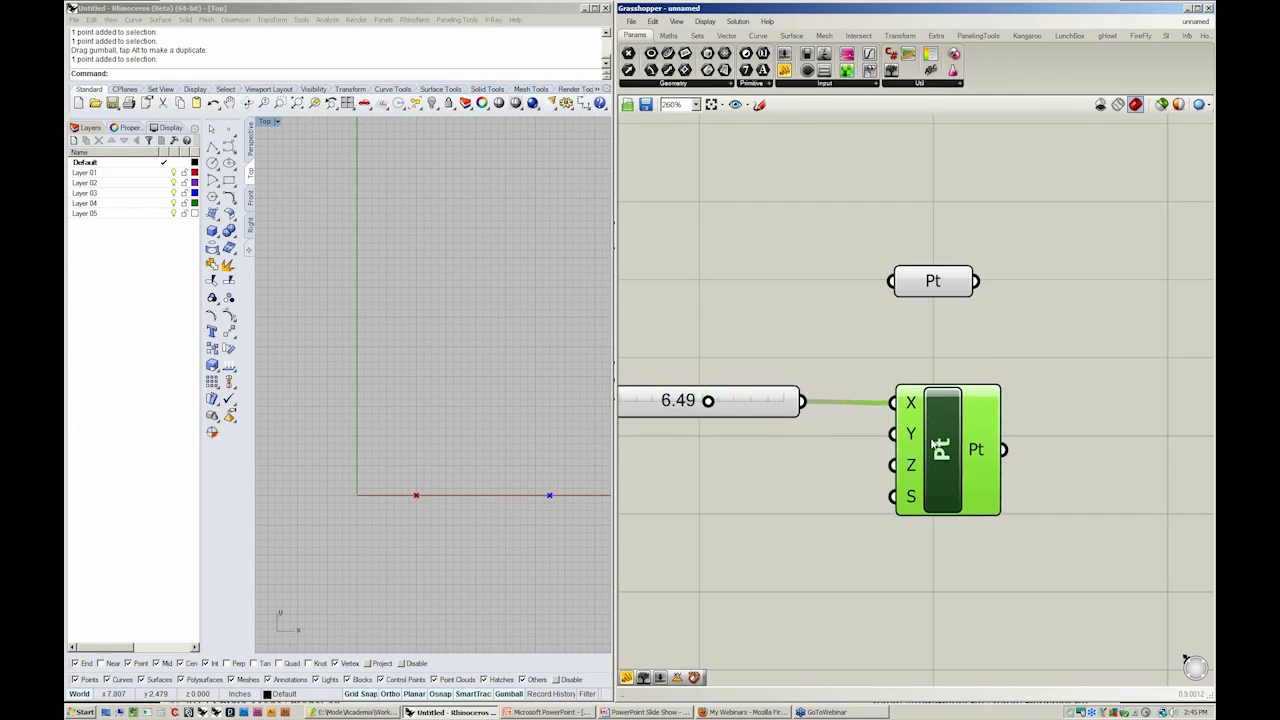
- Set the xPos slider to 0.00 and align the Point XYZ component with it
{"action": "right_click_drag", "start_coordinate": [698, 424], "coordinate": [832, 417]}
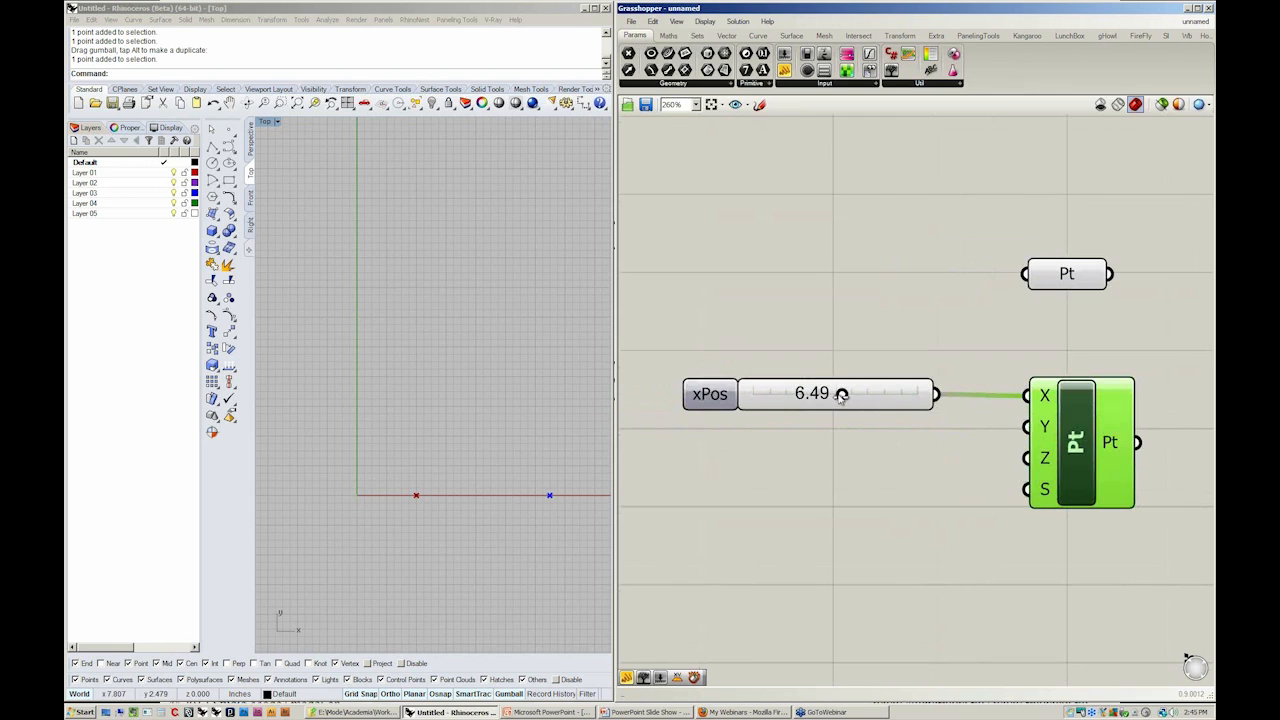
{"action": "left_click_drag", "start_coordinate": [842, 394], "coordinate": [740, 434]}
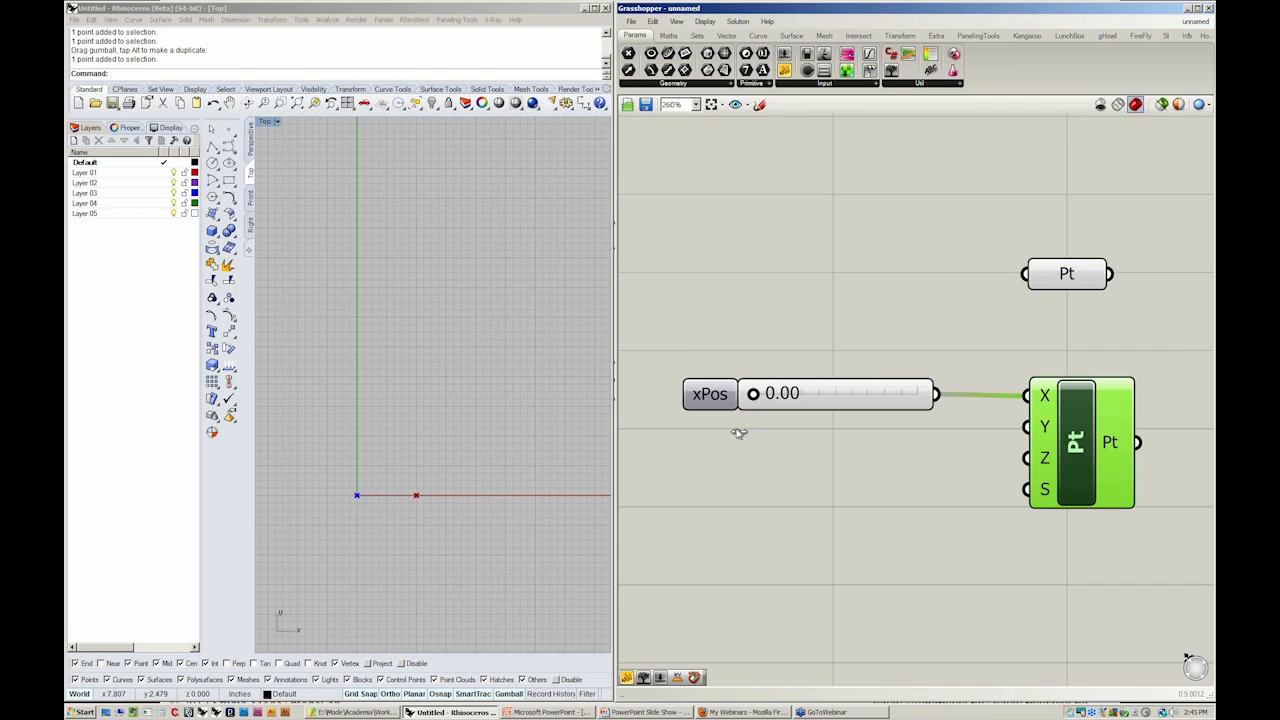
{"action": "left_click", "coordinate": [786, 452]}
{"action": "right_click_drag", "start_coordinate": [884, 444], "coordinate": [887, 431]}
{"action": "left_click_drag", "start_coordinate": [1071, 441], "coordinate": [1065, 440]}
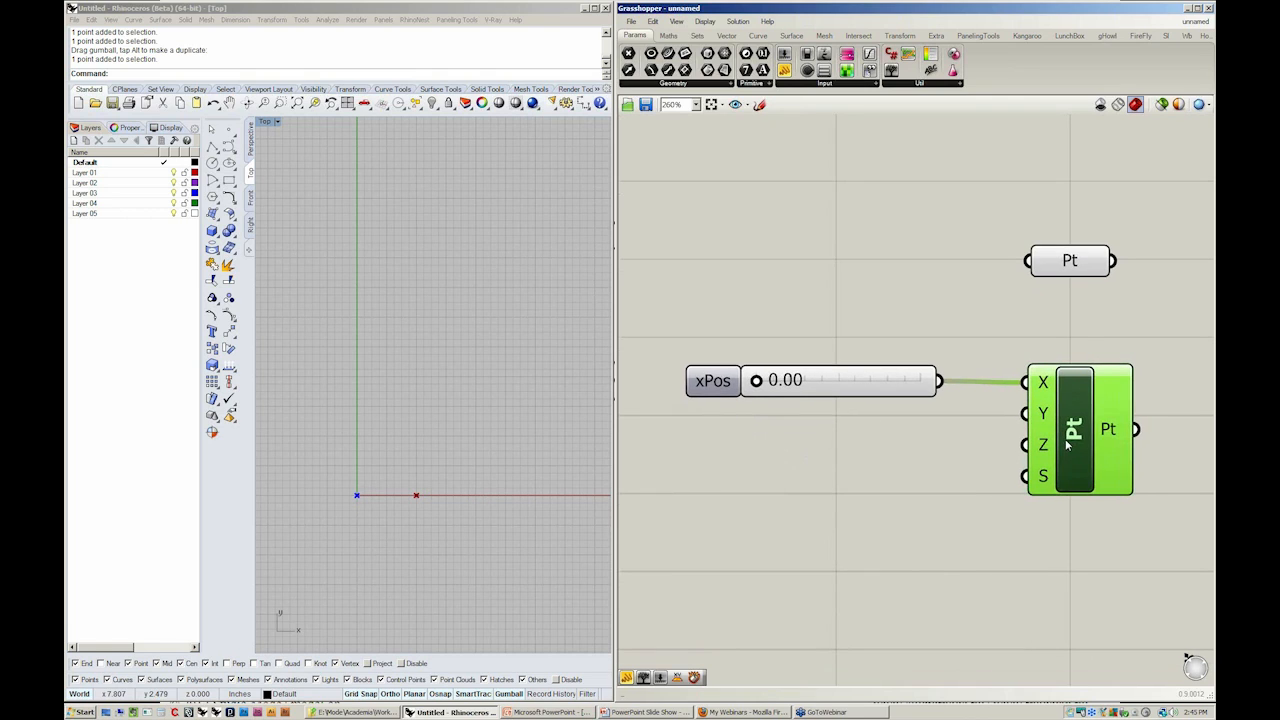
{"action": "left_click", "coordinate": [939, 465]}
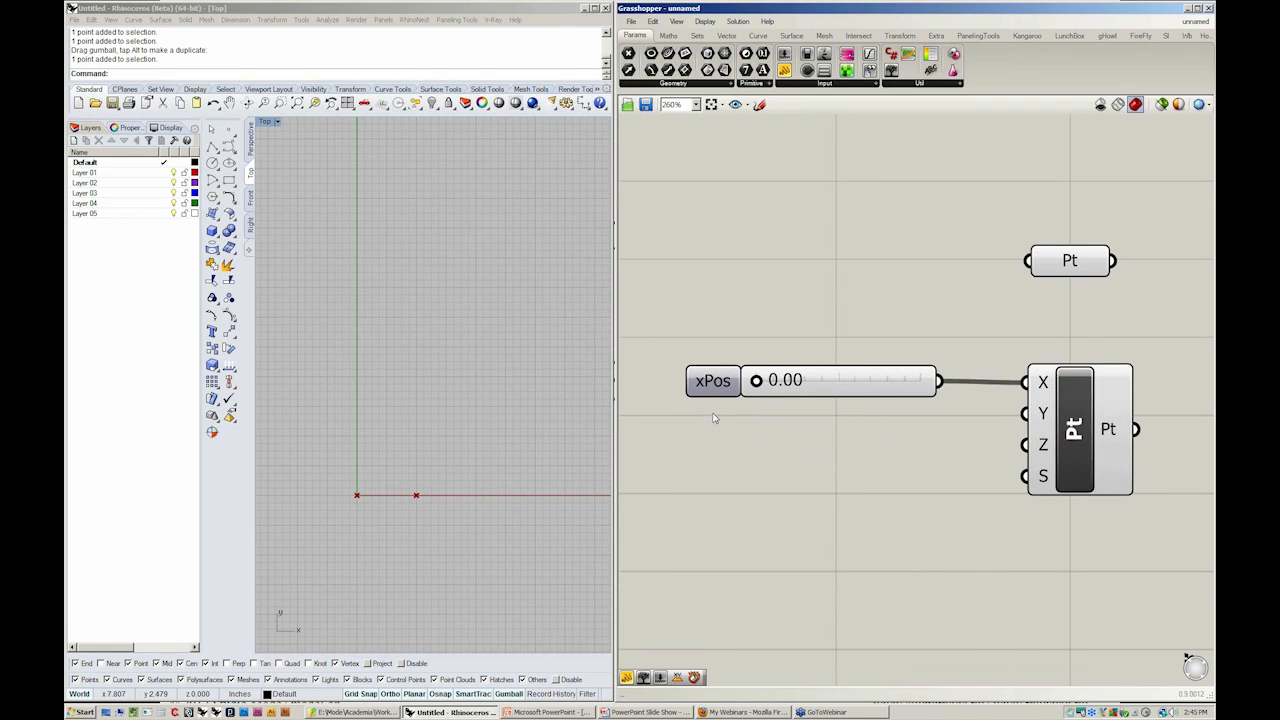
- Copy and paste the xPos slider, and place the duplicate directly below the original
{"action": "left_click", "coordinate": [870, 395]}
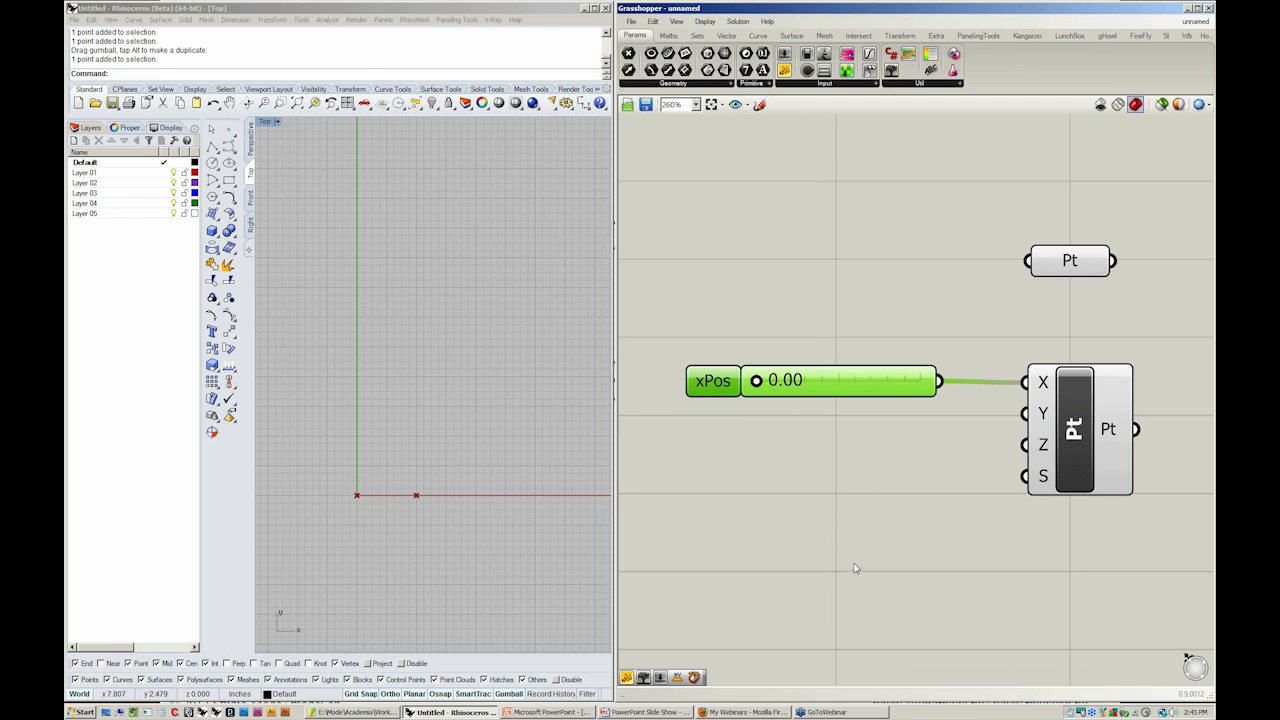
{"action": "left_click", "coordinate": [654, 21]}
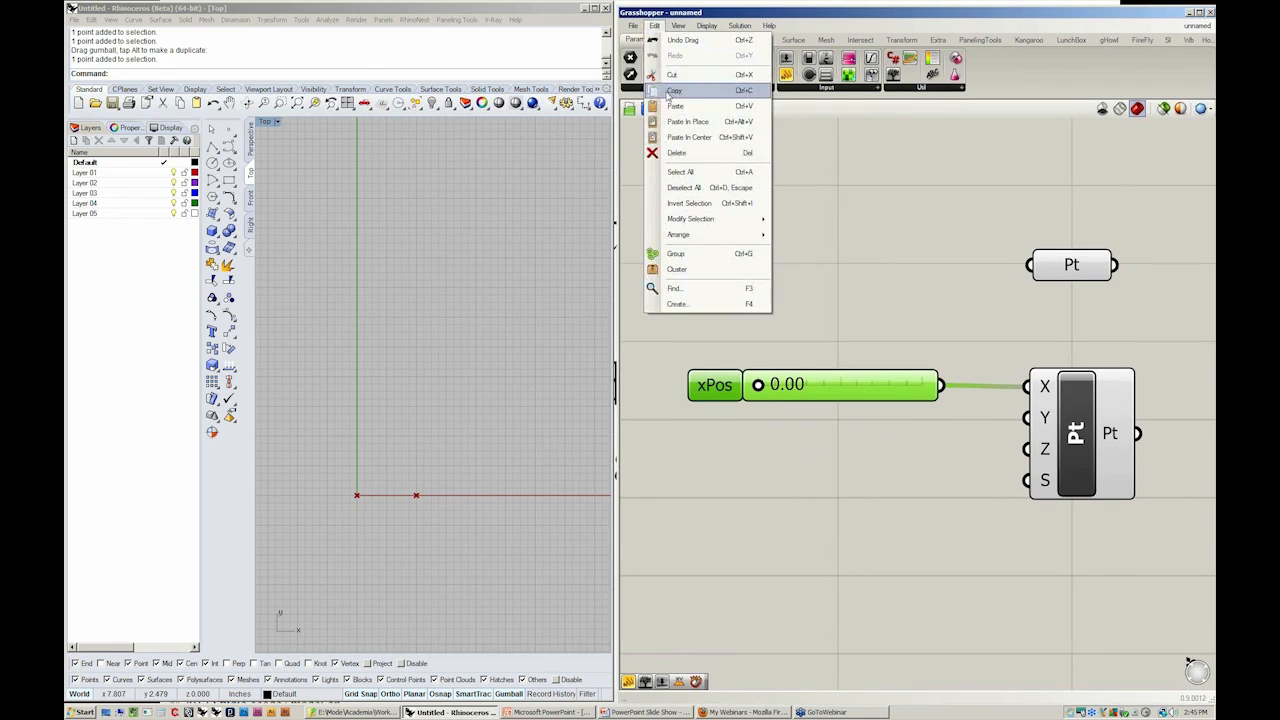
{"action": "left_click", "coordinate": [654, 21]}
{"action": "left_click", "coordinate": [654, 21]}
{"action": "left_click", "coordinate": [676, 105]}
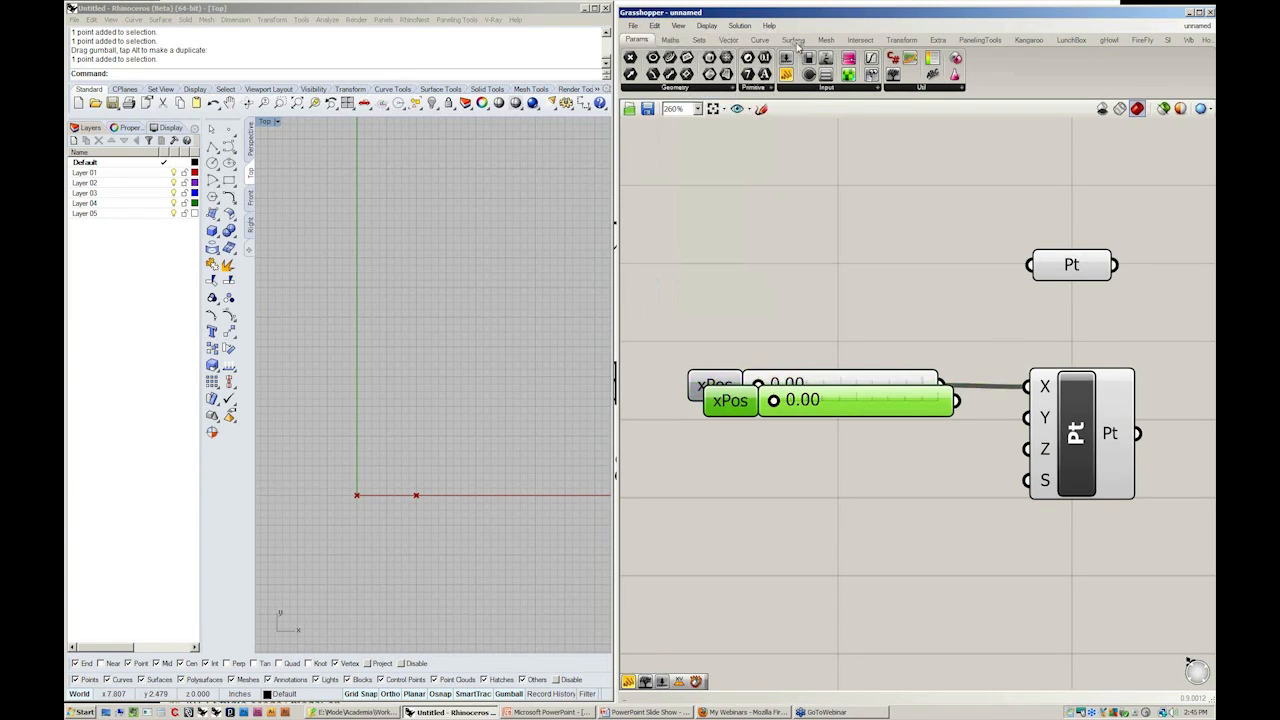
{"action": "left_click_drag", "start_coordinate": [802, 15], "coordinate": [800, 10]}
{"action": "left_click_drag", "start_coordinate": [838, 400], "coordinate": [822, 428]}
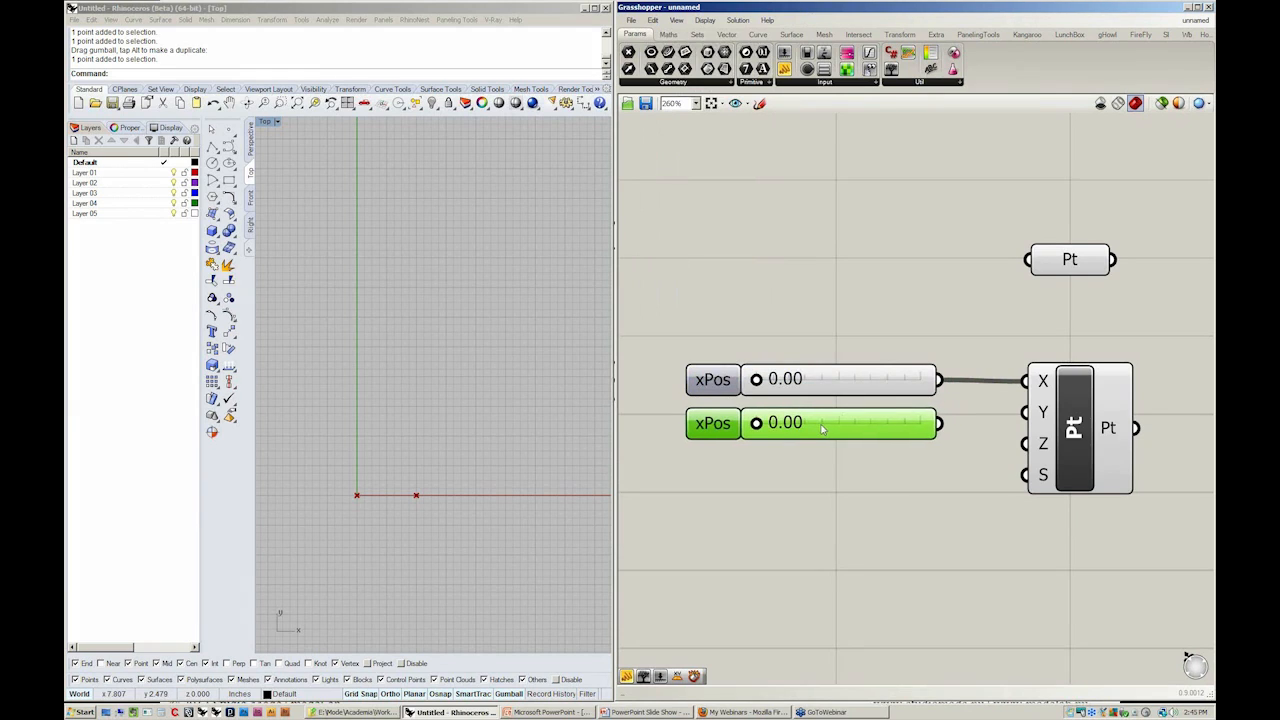
- Rename the duplicated slider as yPos and wire it into the Point XYZ component's Y input
{"action": "right_click", "coordinate": [706, 425]}
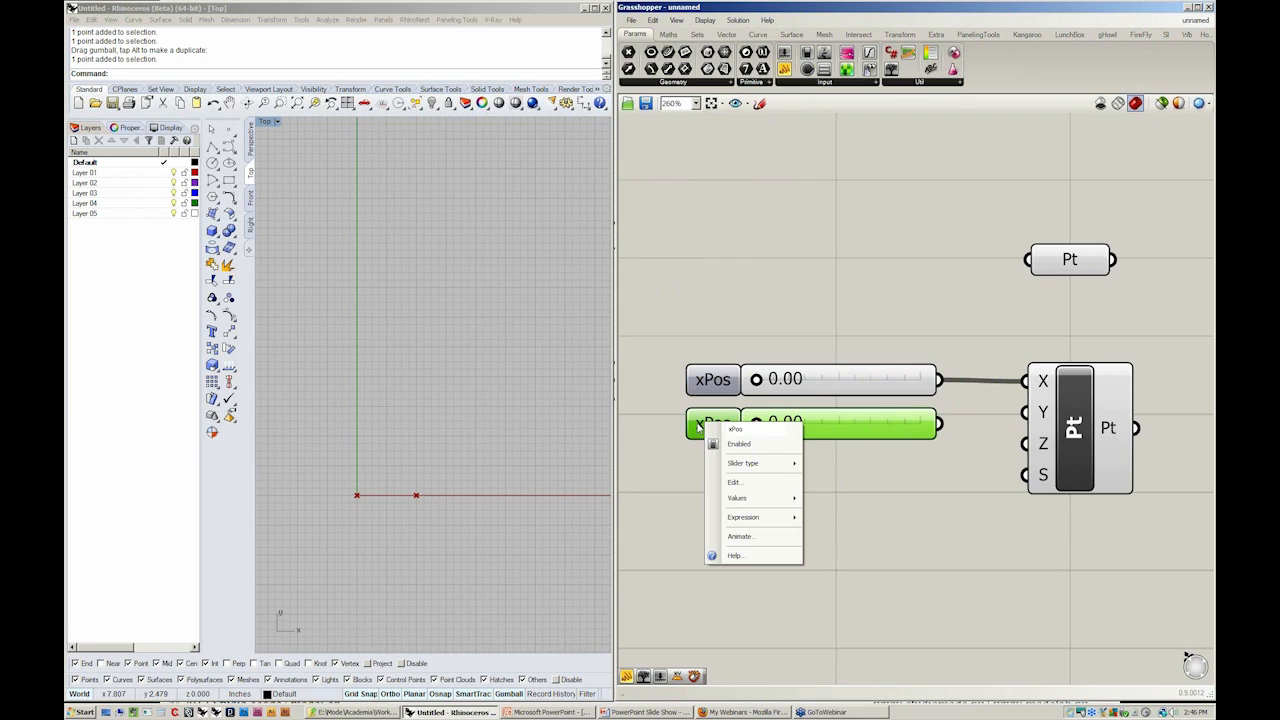
{"action": "type", "text": "y"}
{"action": "key", "text": "Return"}
{"action": "left_click_drag", "start_coordinate": [1022, 413], "coordinate": [940, 423]}
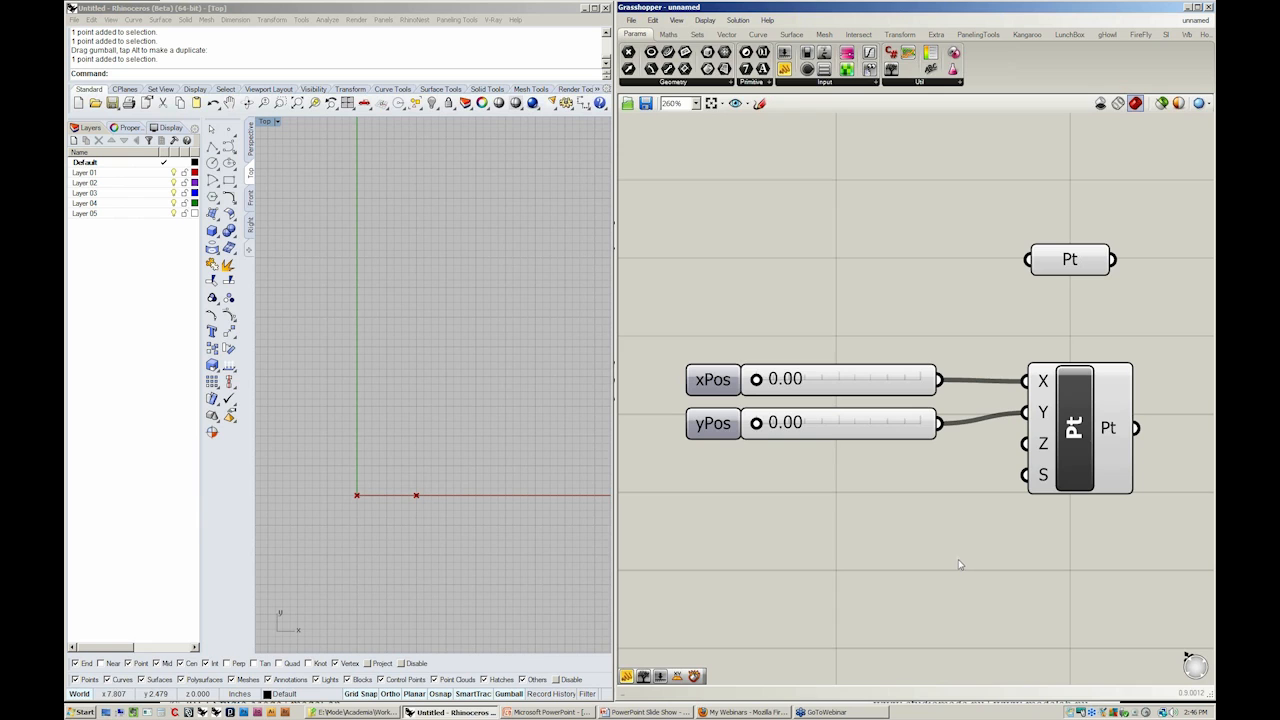
- Show the Rhino model in the Perspective view, and set the yPos slider to 2.28 and the xPos slider to 0.61
{"action": "left_click", "coordinate": [250, 140]}
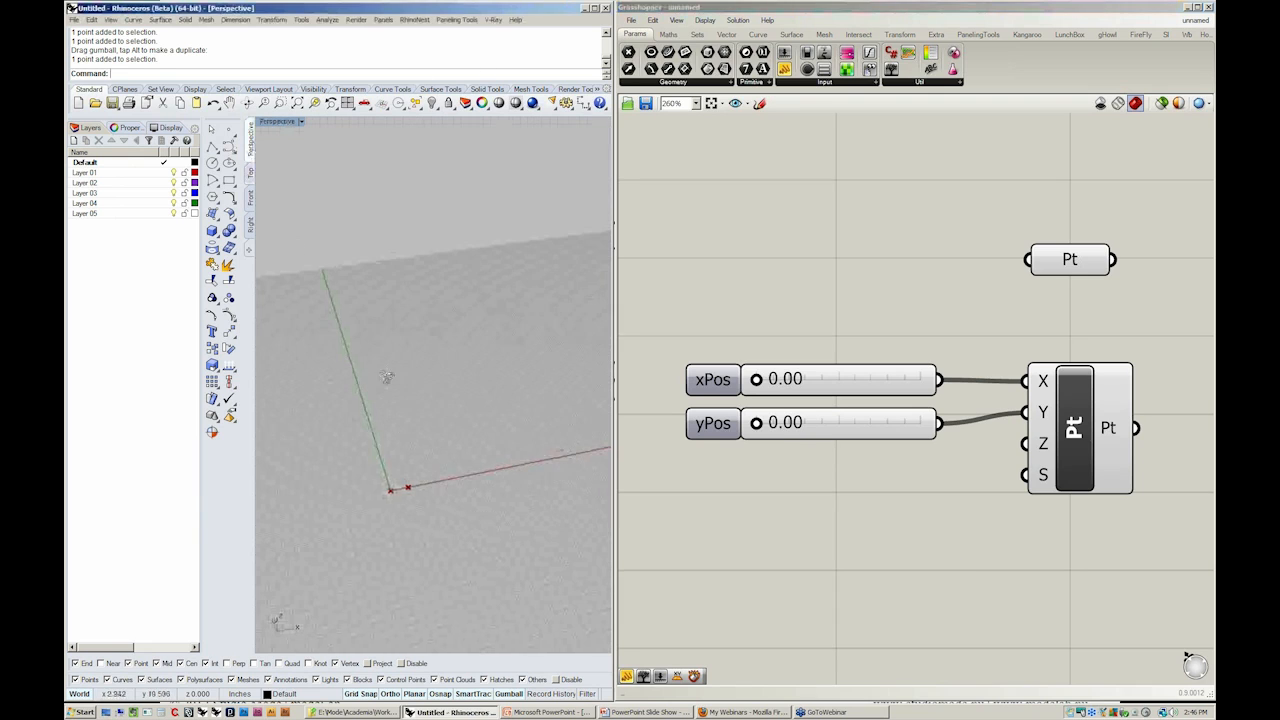
{"action": "right_click_drag", "start_coordinate": [387, 376], "coordinate": [480, 490]}
{"action": "left_click_drag", "start_coordinate": [756, 423], "coordinate": [791, 423]}
{"action": "mouse_move", "coordinate": [756, 379]}
{"action": "left_mouse_down"}
{"action": "mouse_move", "coordinate": [798, 382]}
{"action": "mouse_move", "coordinate": [774, 382]}
{"action": "mouse_move", "coordinate": [787, 423]}
{"action": "mouse_move", "coordinate": [766, 423]}
{"action": "mouse_move", "coordinate": [787, 422]}
{"action": "mouse_move", "coordinate": [768, 387]}
{"action": "mouse_move", "coordinate": [781, 387]}
{"action": "mouse_move", "coordinate": [766, 388]}
{"action": "left_mouse_up"}
- Select the referenced point in Rhino, turn off Gumball, and nudge the point in 0.2 increments along the Y and X directions
{"action": "left_click", "coordinate": [467, 462]}
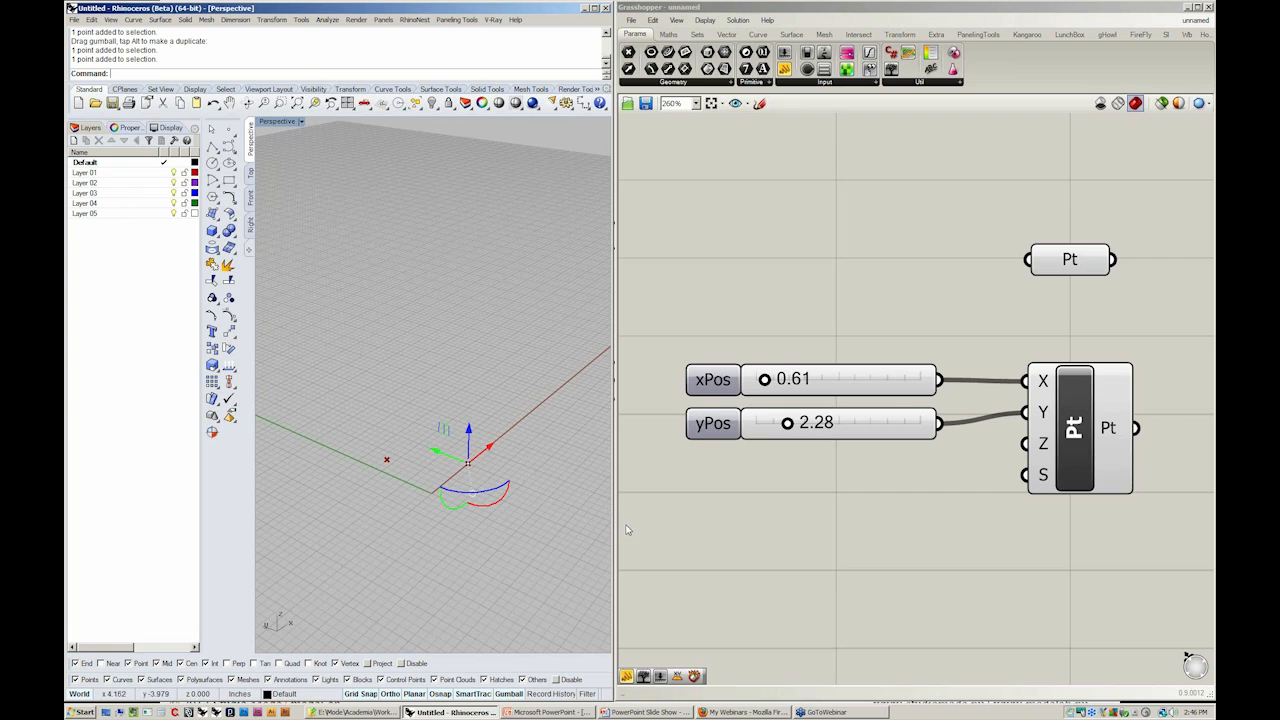
{"action": "left_click", "coordinate": [522, 695]}
{"action": "right_click_drag", "start_coordinate": [571, 512], "coordinate": [543, 513]}
{"action": "key", "text": "alt+Up"}
{"action": "key", "text": "alt+Up"}
{"action": "key", "text": "alt+Up"}
{"action": "key", "text": "alt+Up"}
{"action": "key", "text": "alt+Up"}
{"action": "key", "text": "alt+Up"}
{"action": "key", "text": "alt+Up"}
{"action": "key", "text": "alt+Up"}
{"action": "key", "text": "alt+Up"}
{"action": "key", "text": "alt+Up"}
{"action": "key", "text": "alt+Up"}
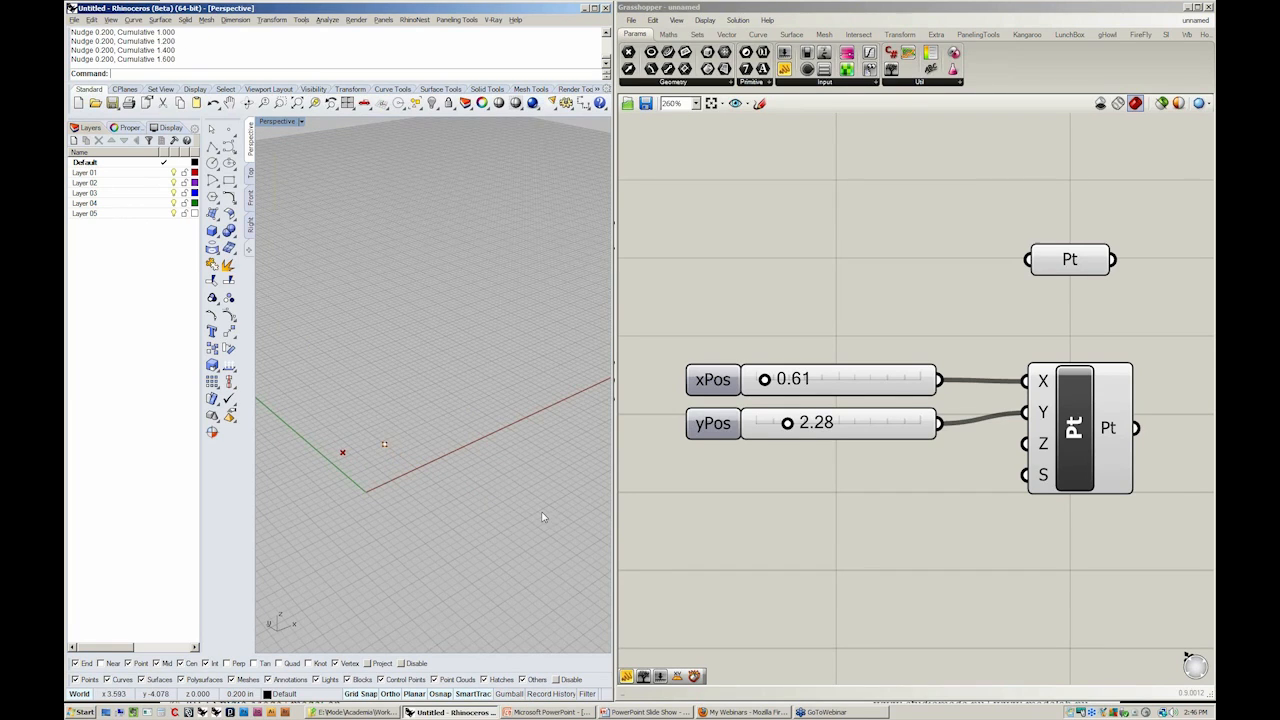
{"action": "key", "text": "alt+Right"}
{"action": "key", "text": "alt+Right"}
{"action": "key", "text": "alt+Right"}
{"action": "key", "text": "alt+Right"}
{"action": "key", "text": "alt+Right"}
{"action": "key", "text": "alt+Up"}
{"action": "key", "text": "alt+Up"}
{"action": "key", "text": "alt+Up"}
{"action": "key", "text": "alt+Up"}
- Set the xPos slider to 0.57 and the yPos slider to 1.45
{"action": "mouse_move", "coordinate": [764, 379]}
{"action": "left_mouse_down"}
{"action": "mouse_move", "coordinate": [751, 379]}
{"action": "mouse_move", "coordinate": [800, 379]}
{"action": "mouse_move", "coordinate": [764, 379]}
{"action": "left_mouse_up"}
{"action": "mouse_move", "coordinate": [787, 423]}
{"action": "left_mouse_down"}
{"action": "mouse_move", "coordinate": [806, 423]}
{"action": "mouse_move", "coordinate": [776, 423]}
{"action": "left_mouse_up"}
{"action": "left_click", "coordinate": [854, 425]}
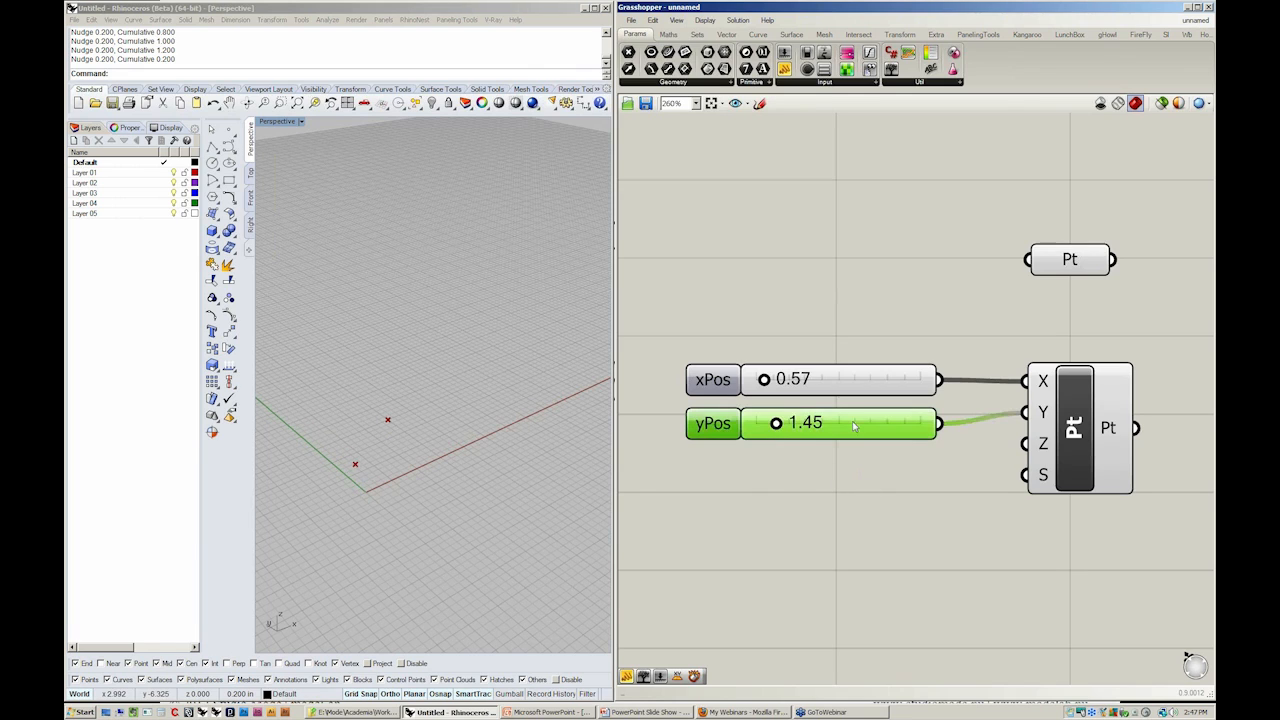
- Duplicate the yPos slider directly below itself and rename the copy zPos
{"action": "left_click_drag", "start_coordinate": [854, 425], "coordinate": [856, 465], "text": "alt"}
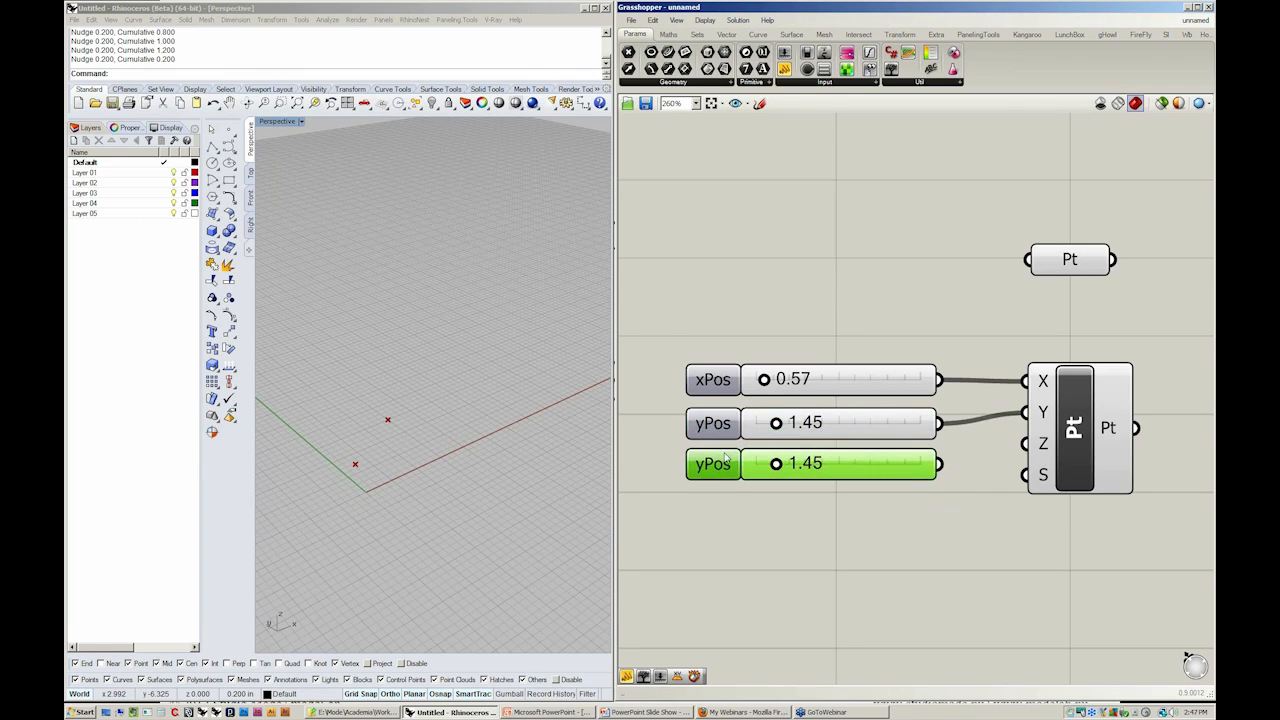
{"action": "right_click", "coordinate": [716, 465]}
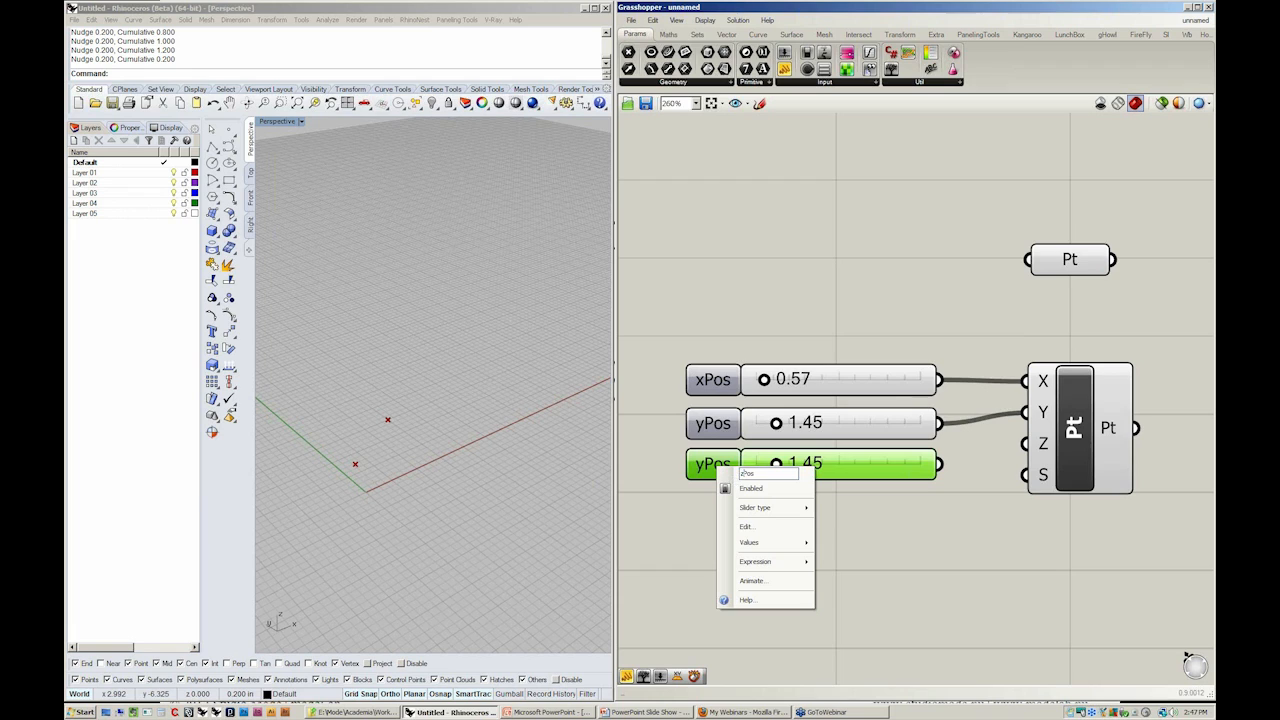
{"action": "left_click", "coordinate": [818, 300]}
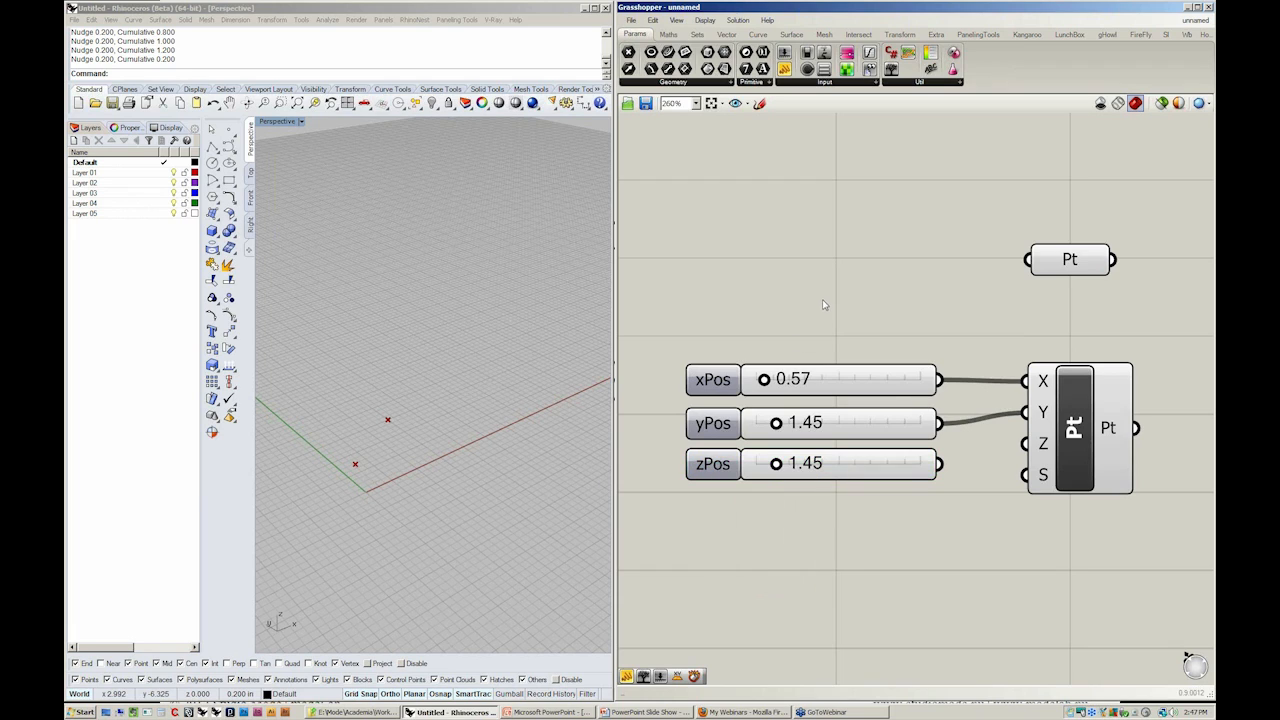
- Wire the zPos slider into the Point XYZ component's Z input and set it to 5.71
{"action": "left_click_drag", "start_coordinate": [1028, 441], "coordinate": [938, 463]}
{"action": "left_click_drag", "start_coordinate": [776, 463], "coordinate": [834, 463]}
{"action": "left_click", "coordinate": [428, 452]}
{"action": "right_click_drag", "start_coordinate": [428, 452], "coordinate": [484, 462]}
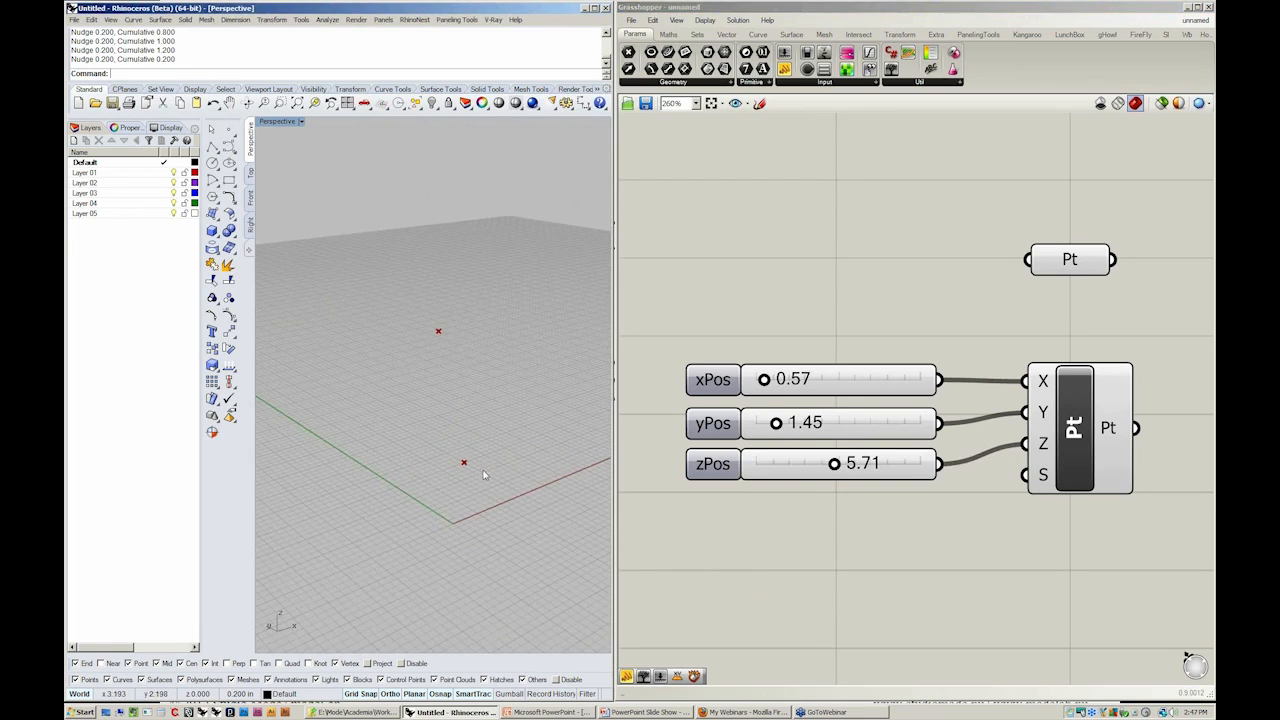
- Align the Point parameter with the Point XYZ component on their vertical centres
{"action": "left_click", "coordinate": [1095, 331]}
{"action": "right_click_drag", "start_coordinate": [1095, 331], "coordinate": [1004, 341]}
{"action": "left_click_drag", "start_coordinate": [1032, 192], "coordinate": [943, 556]}
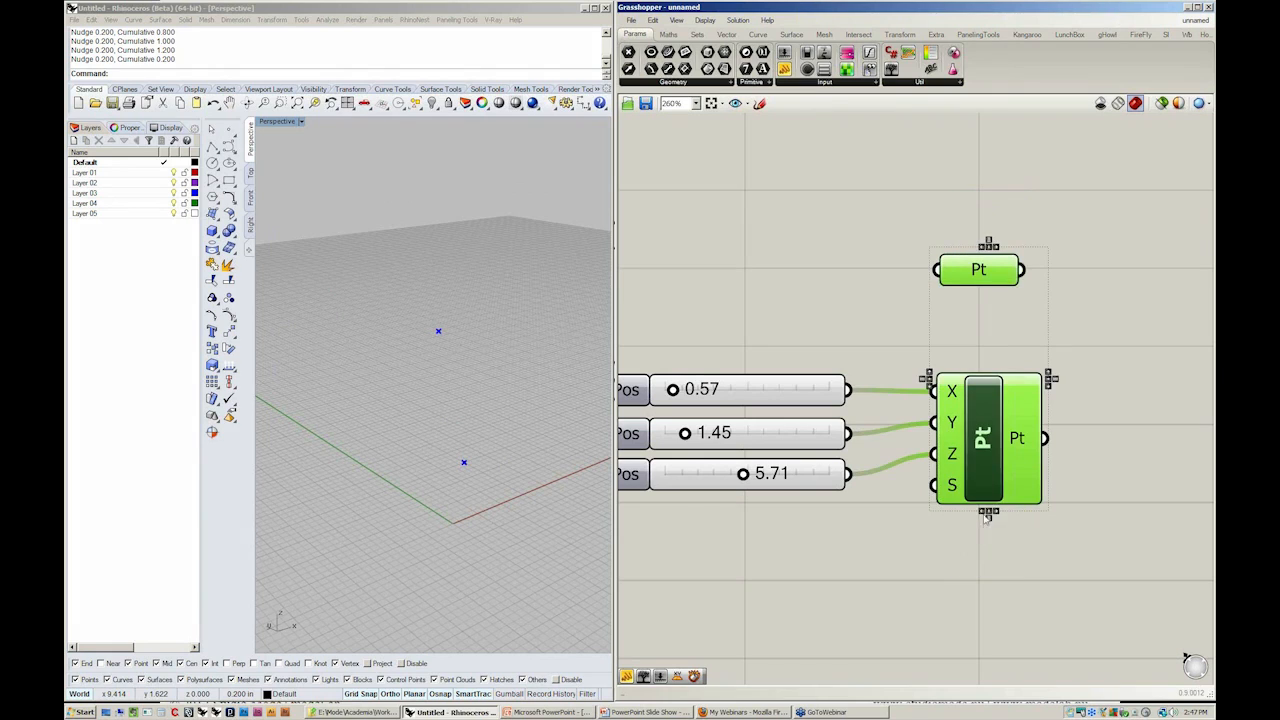
{"action": "left_click", "coordinate": [988, 518]}
{"action": "left_click", "coordinate": [991, 558]}
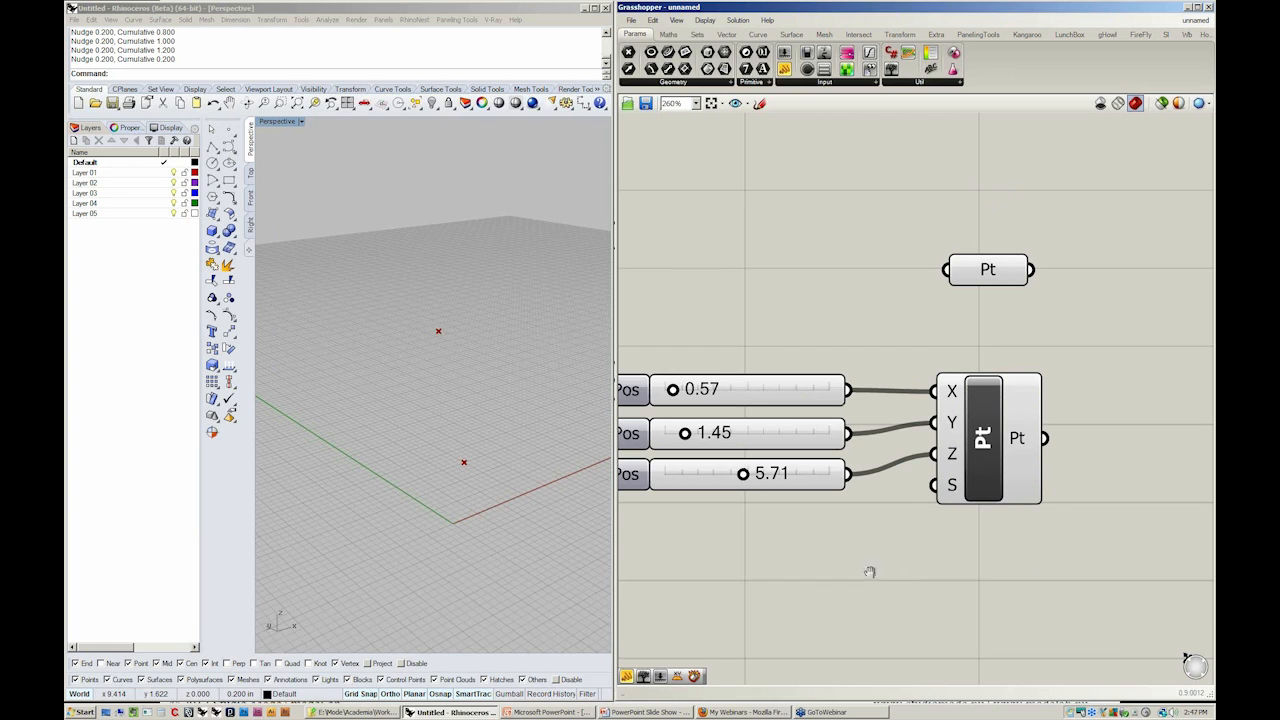
- Pull the xPos slider away from the others and wire it into the Point XYZ component's Y input as well, replacing yPos
{"action": "right_click_drag", "start_coordinate": [788, 420], "coordinate": [875, 412]}
{"action": "left_click", "coordinate": [867, 384]}
{"action": "left_click_drag", "start_coordinate": [867, 384], "coordinate": [1022, 414]}
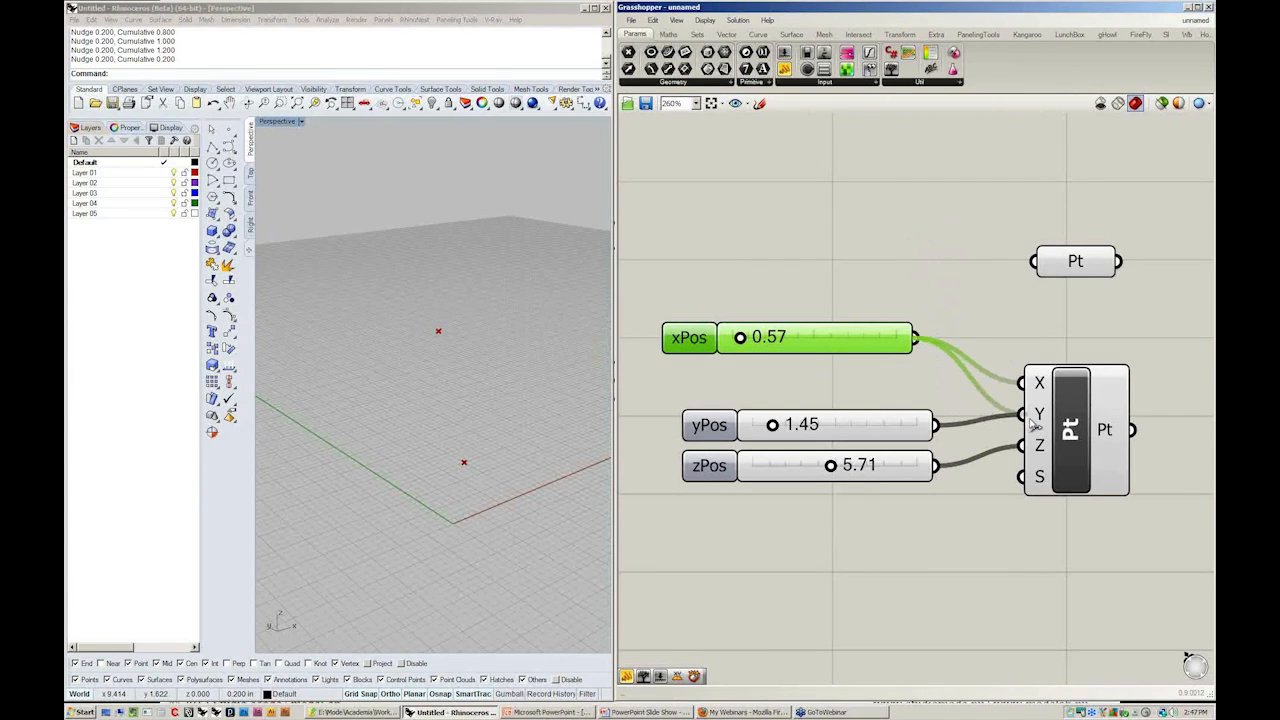
{"action": "left_click", "coordinate": [965, 513]}
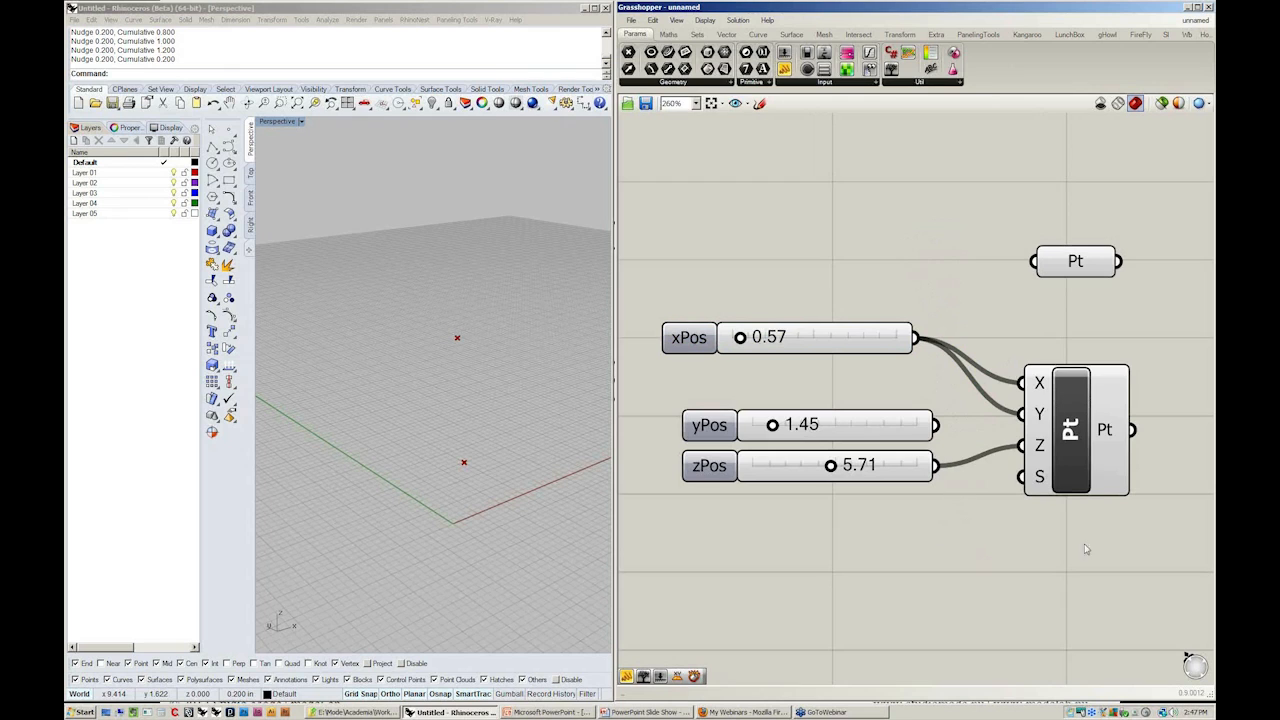
- Move the Point XYZ component up level with the xPos slider, and set xPos to 1.28, viewing the points from the Top view
{"action": "left_click_drag", "start_coordinate": [1074, 446], "coordinate": [1078, 401]}
{"action": "left_click", "coordinate": [849, 291]}
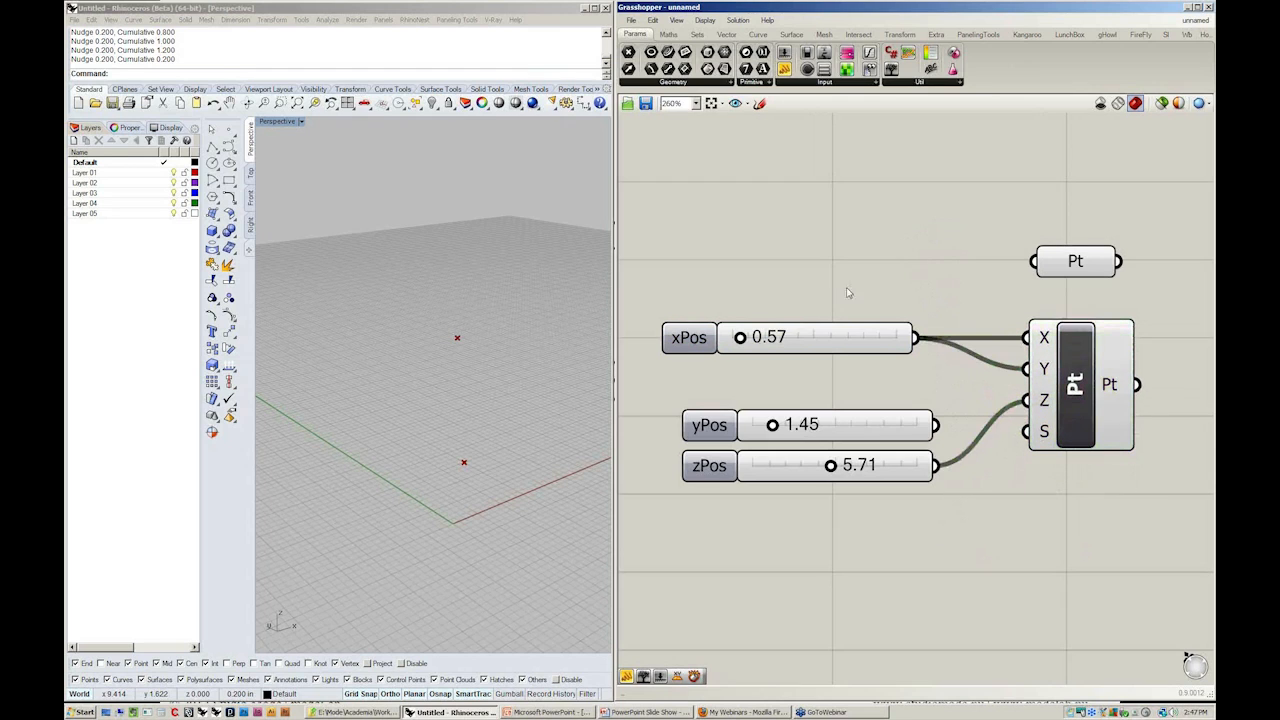
{"action": "right_click_drag", "start_coordinate": [415, 306], "coordinate": [495, 328]}
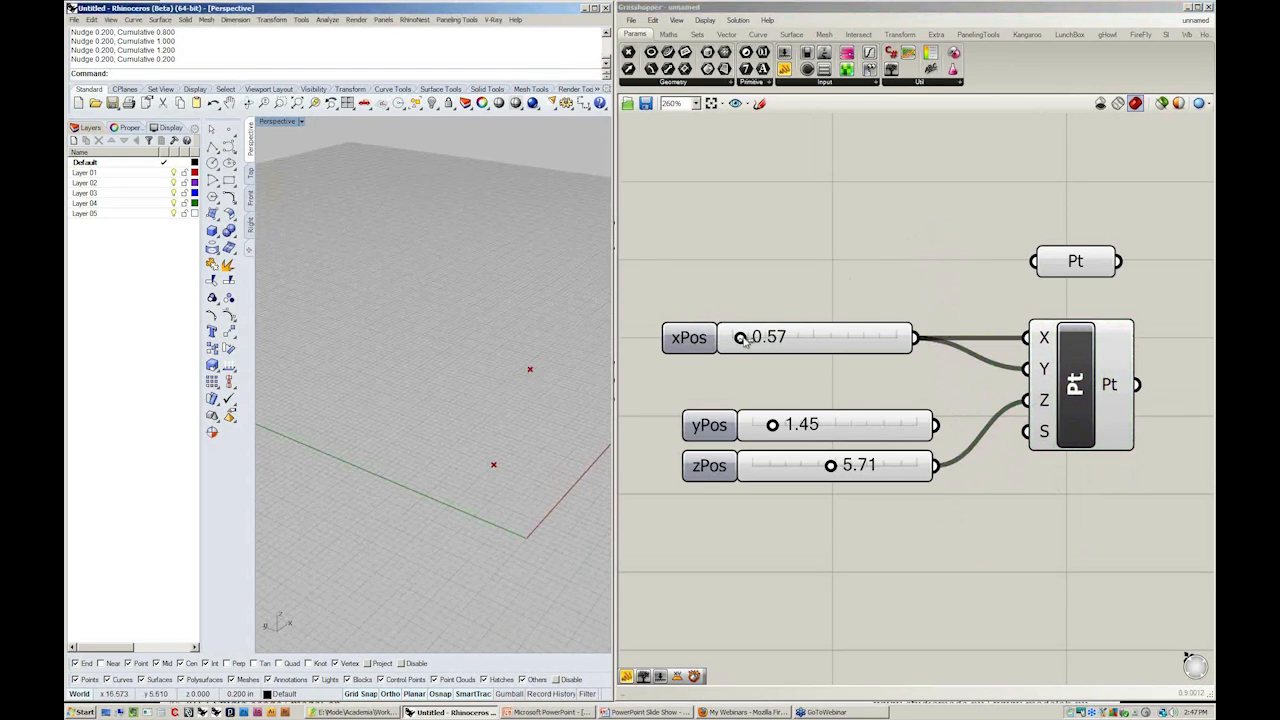
{"action": "mouse_move", "coordinate": [738, 340]}
{"action": "left_mouse_down"}
{"action": "mouse_move", "coordinate": [809, 340]}
{"action": "mouse_move", "coordinate": [737, 340]}
{"action": "mouse_move", "coordinate": [788, 347]}
{"action": "mouse_move", "coordinate": [750, 360]}
{"action": "left_mouse_up"}
{"action": "left_click", "coordinate": [250, 176]}
{"action": "left_click", "coordinate": [745, 340]}
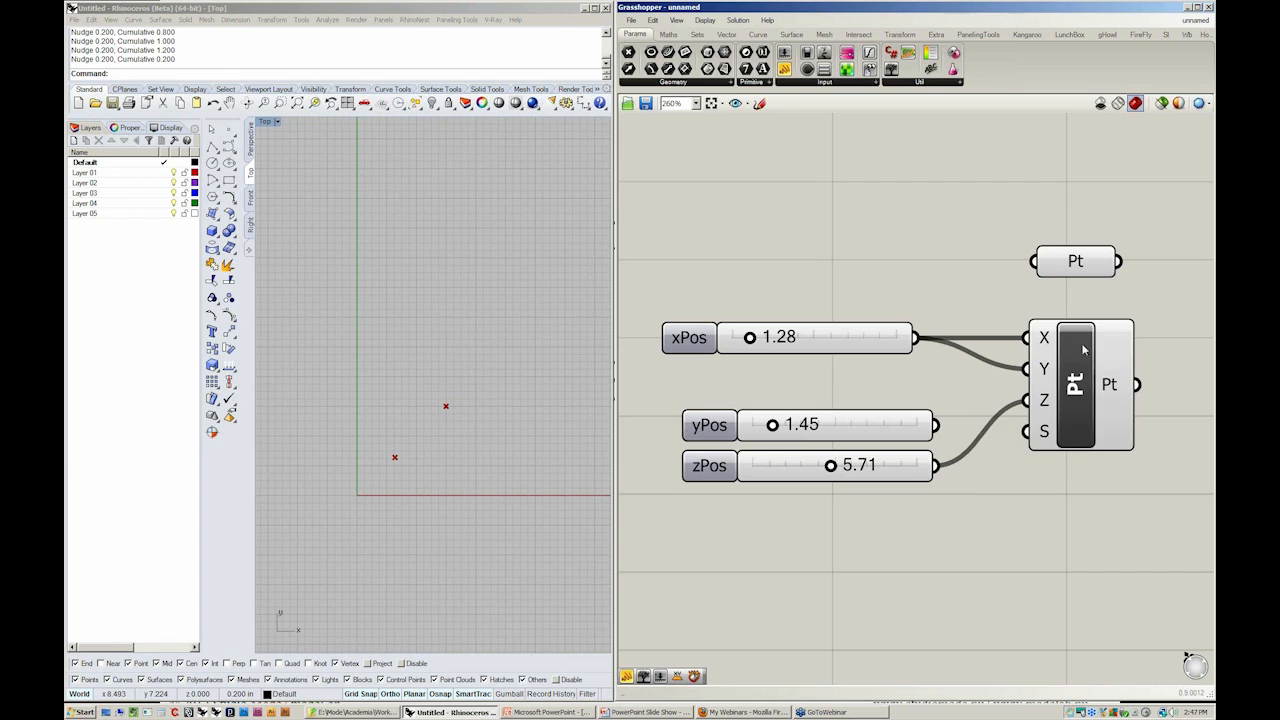
- Wire the yPos slider into the Y input again, and align the three sliders in a compact column
{"action": "mouse_move", "coordinate": [1053, 370]}
{"action": "left_click_drag", "start_coordinate": [938, 428], "coordinate": [1035, 371]}
{"action": "left_click_drag", "start_coordinate": [789, 578], "coordinate": [709, 210]}
{"action": "left_click", "coordinate": [808, 313]}
{"action": "left_click_drag", "start_coordinate": [861, 257], "coordinate": [899, 262]}
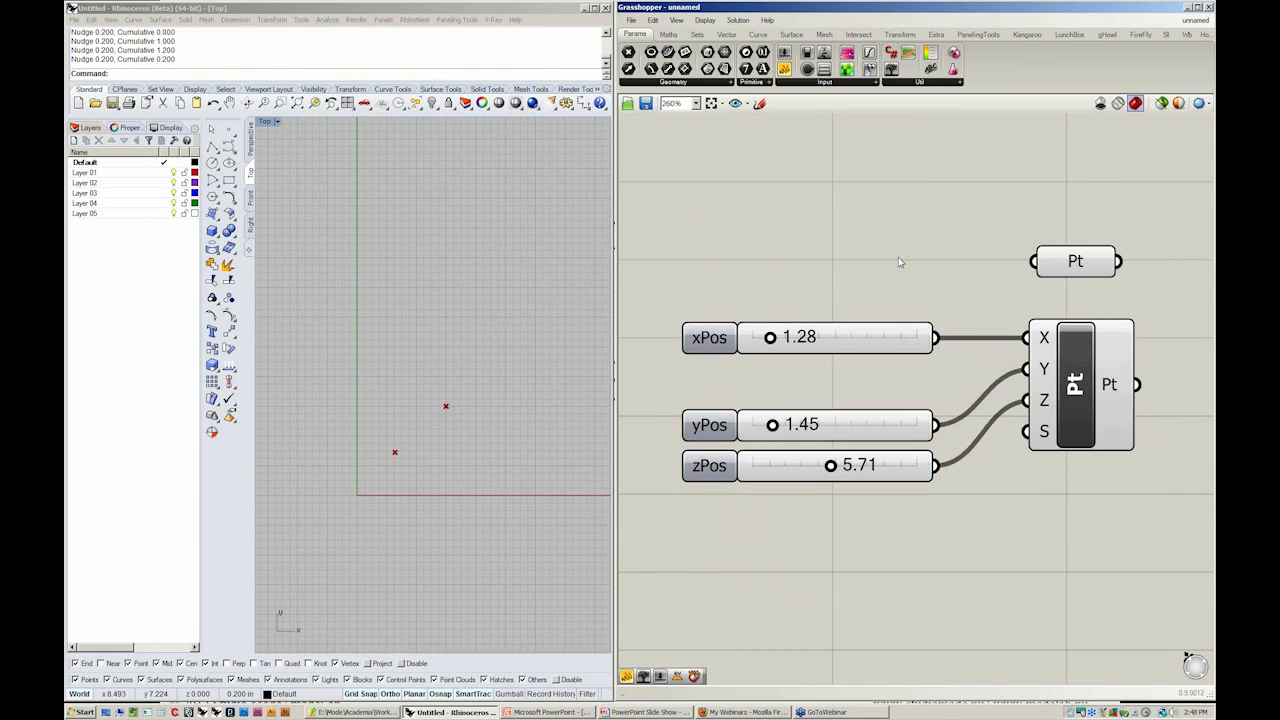
{"action": "left_click_drag", "start_coordinate": [950, 560], "coordinate": [900, 385]}
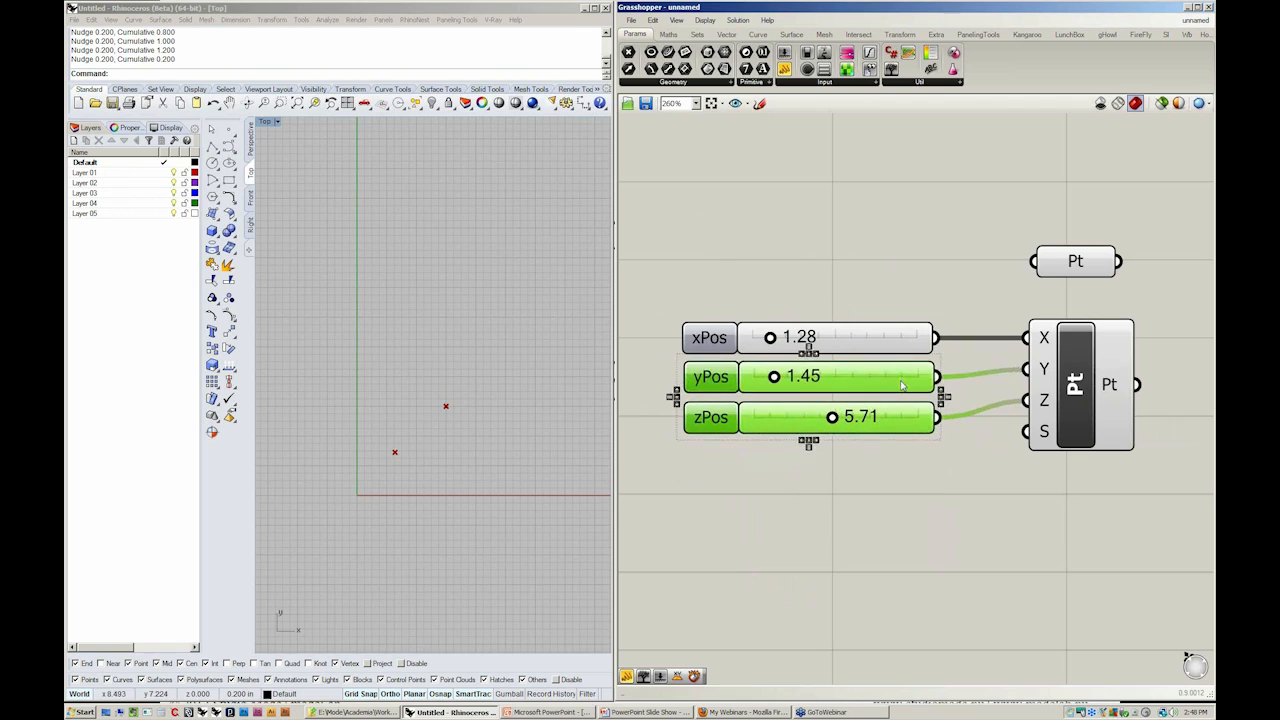
{"action": "left_click", "coordinate": [945, 437]}
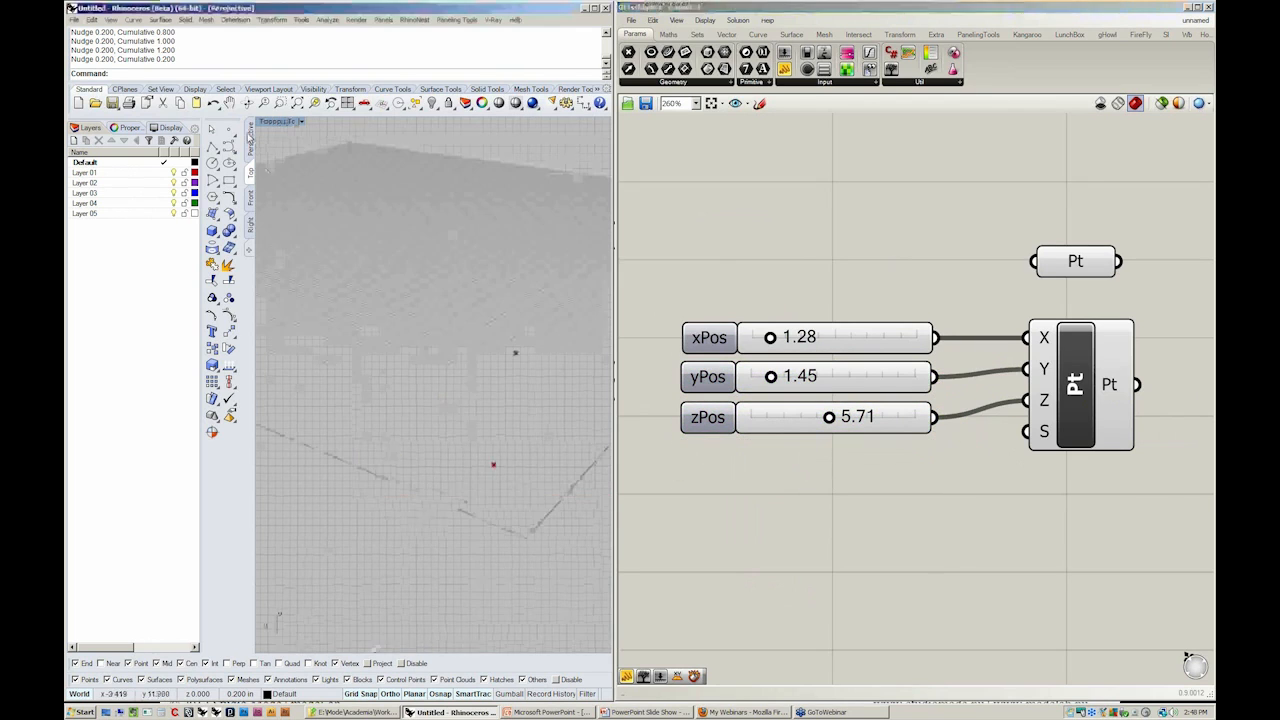
- Return to the Perspective view and select both point components to locate their points in the Rhino model
{"action": "left_click", "coordinate": [251, 140]}
{"action": "right_click_drag", "start_coordinate": [368, 411], "coordinate": [466, 393]}
{"action": "right_click_drag", "start_coordinate": [1089, 306], "coordinate": [946, 294]}
{"action": "left_click_drag", "start_coordinate": [988, 540], "coordinate": [962, 217]}
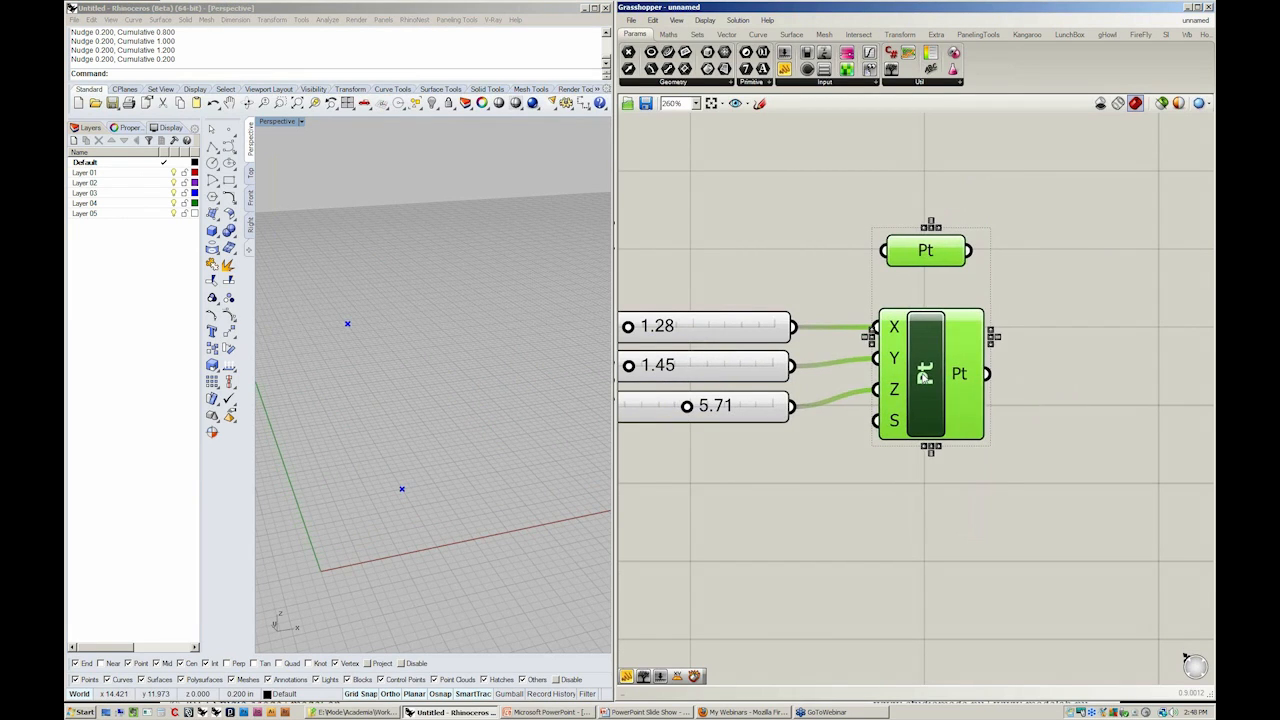
{"action": "left_click", "coordinate": [1028, 413]}
{"action": "right_click_drag", "start_coordinate": [1028, 413], "coordinate": [993, 437]}
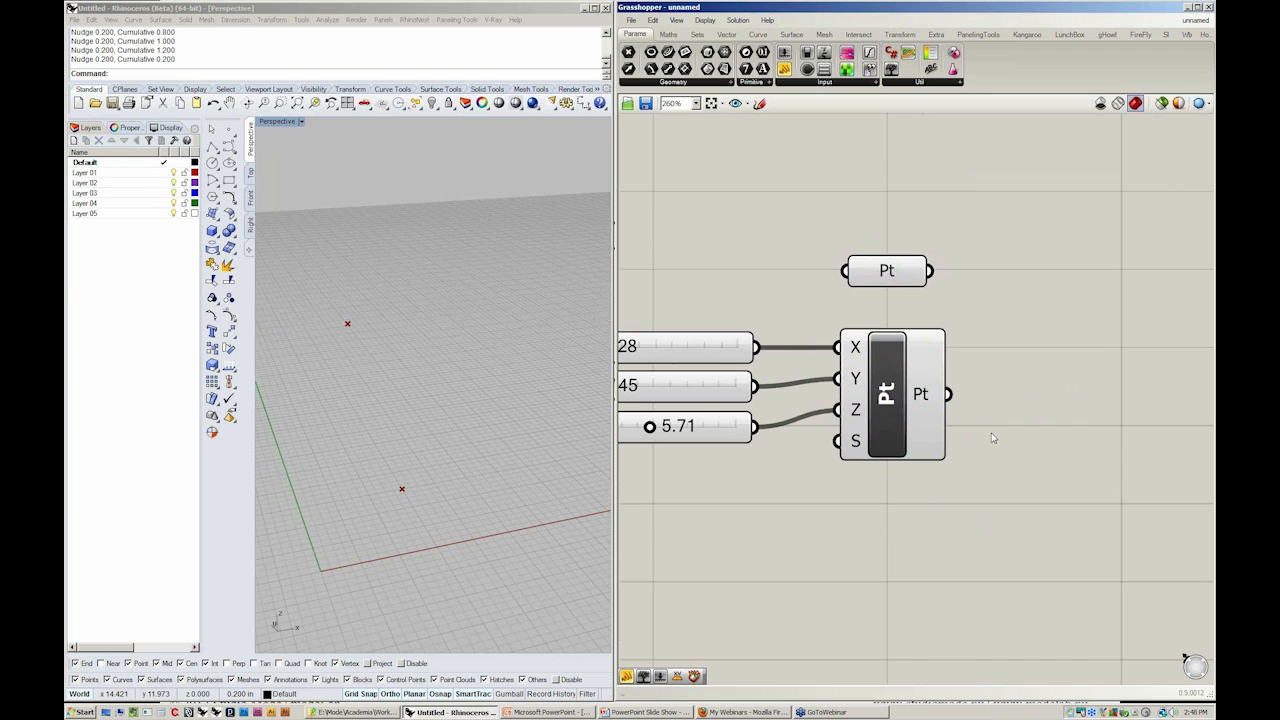
{"action": "mouse_move", "coordinate": [461, 437]}
{"action": "right_mouse_down"}
{"action": "mouse_move", "coordinate": [460, 452]}
{"action": "mouse_move", "coordinate": [474, 421]}
{"action": "right_mouse_up"}
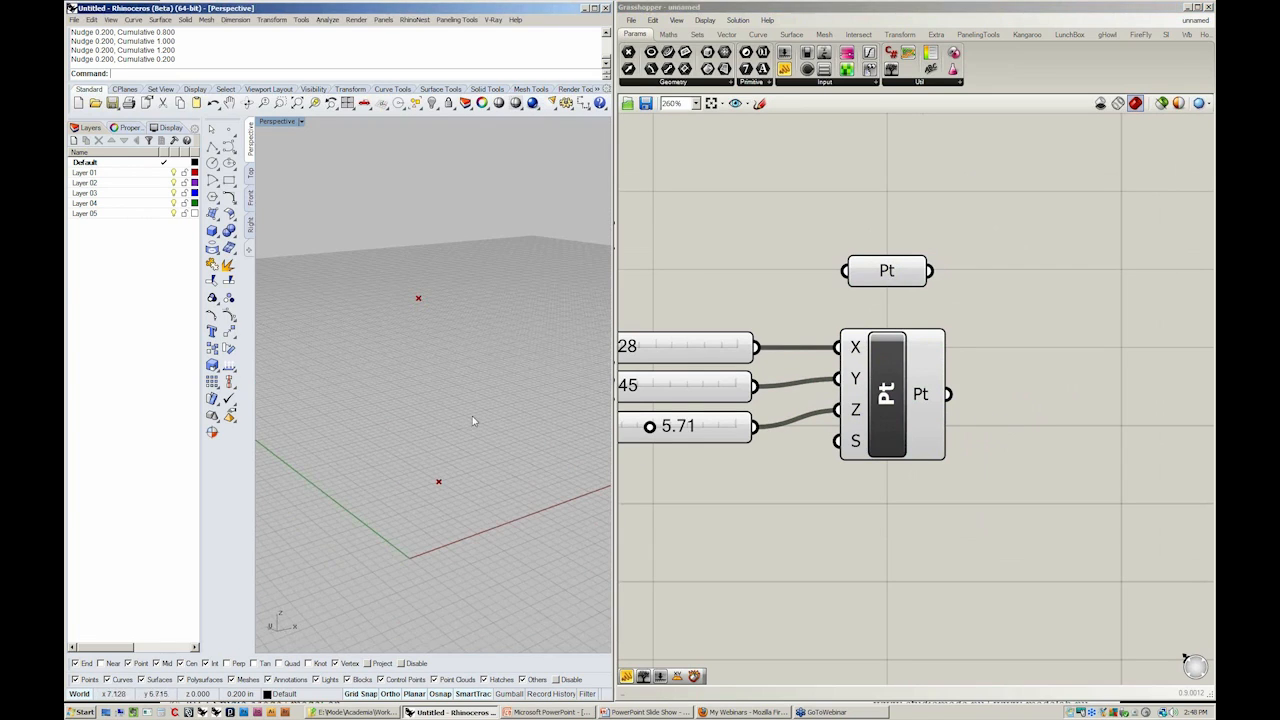
- Add a Line component that takes two points to the canvas, beside the two point components
{"action": "left_click", "coordinate": [746, 37]}
{"action": "left_click", "coordinate": [758, 35]}
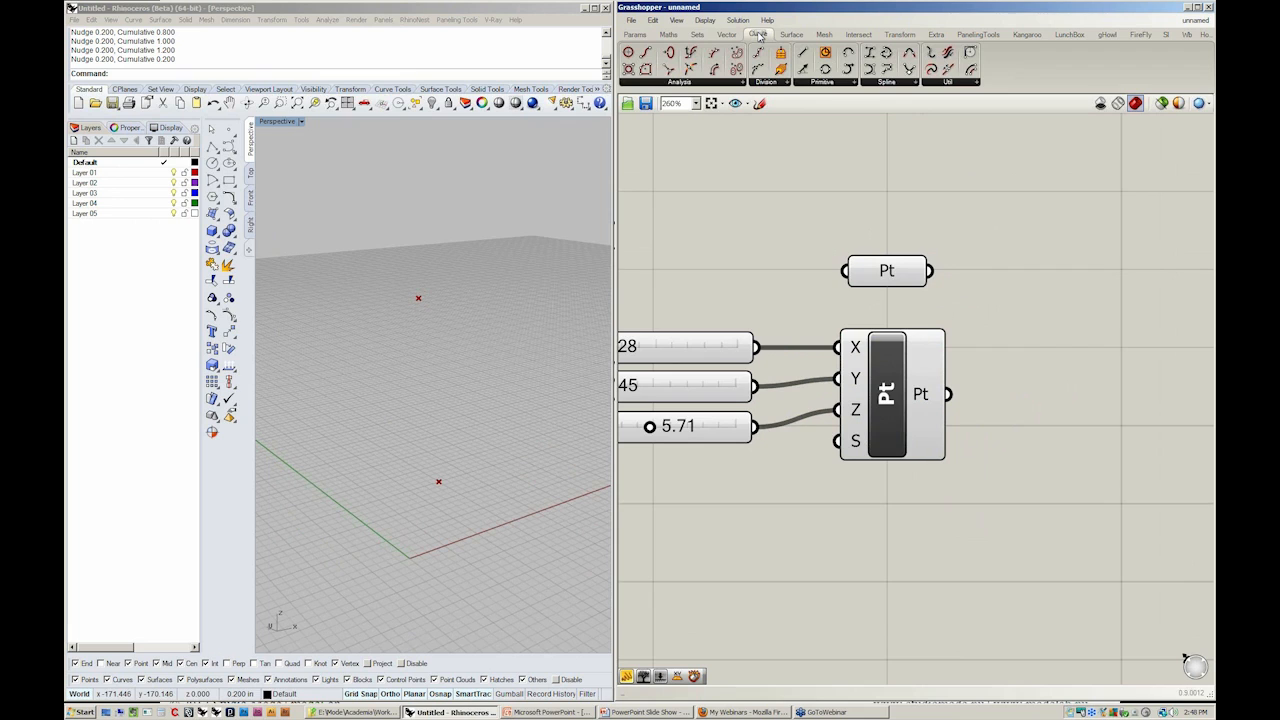
{"action": "left_click", "coordinate": [850, 84]}
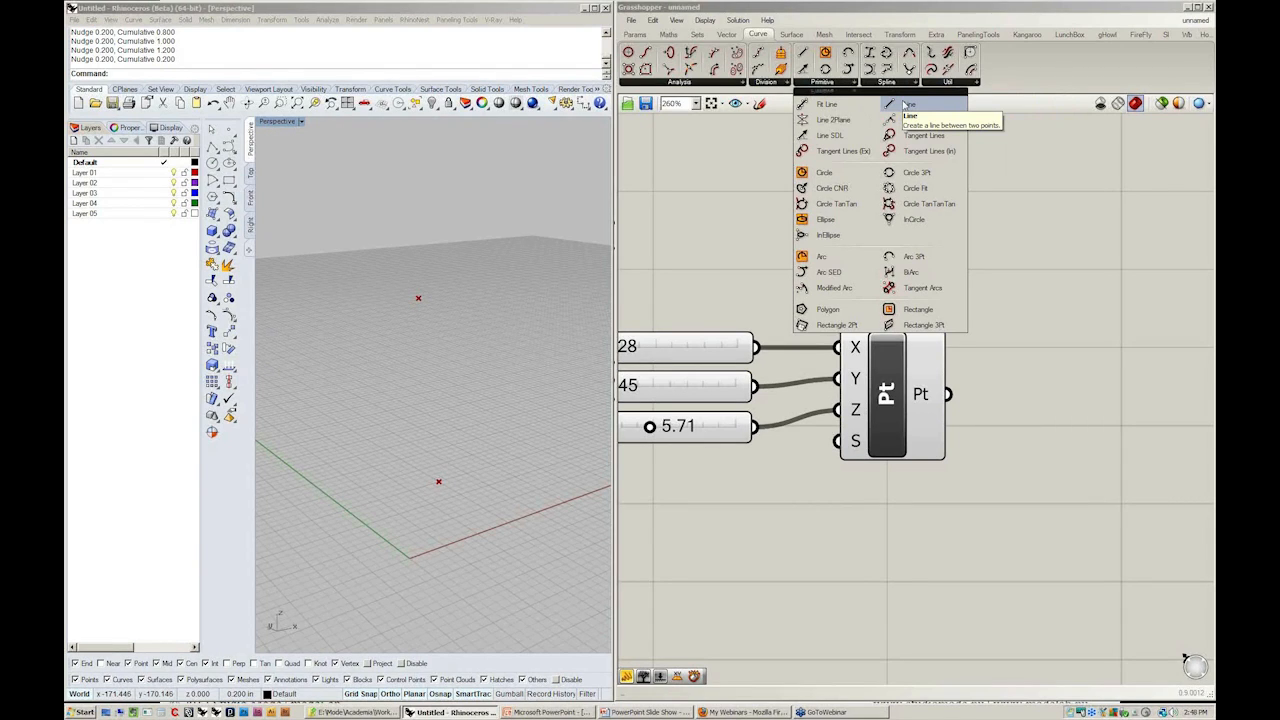
{"action": "left_click", "coordinate": [905, 104]}
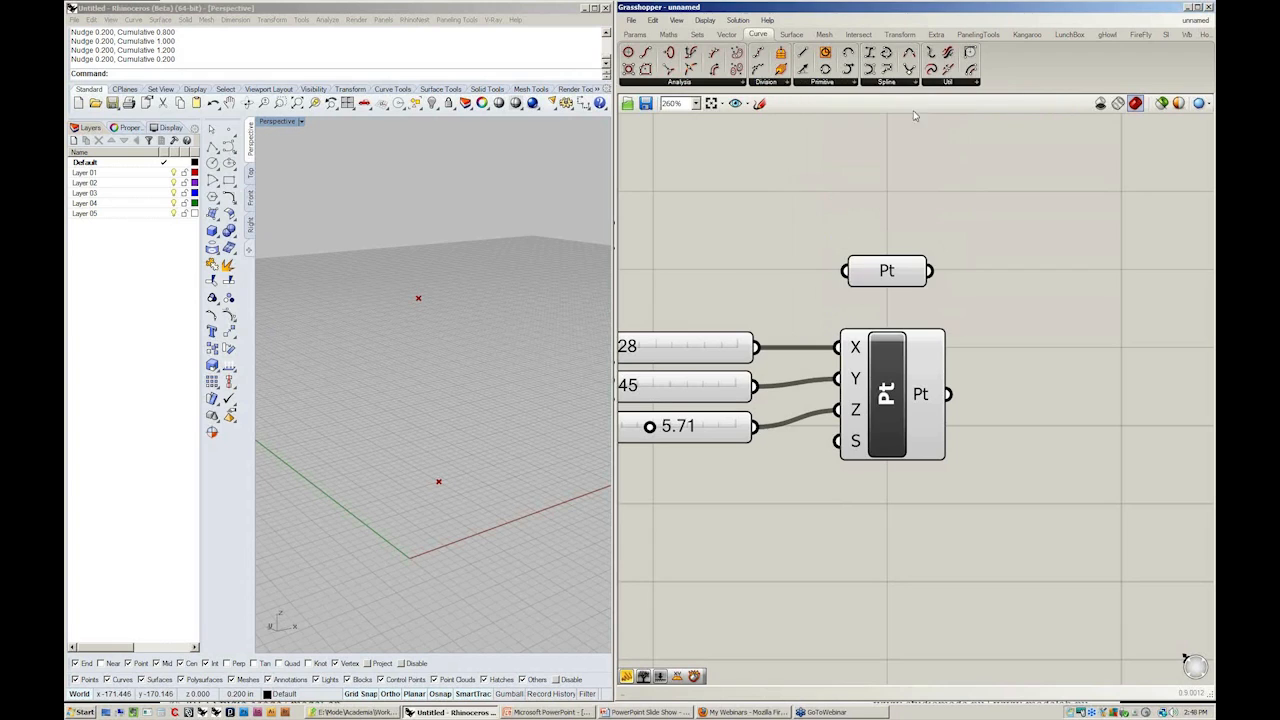
{"action": "left_click", "coordinate": [1060, 342]}
{"action": "left_click_drag", "start_coordinate": [1077, 340], "coordinate": [1085, 332]}
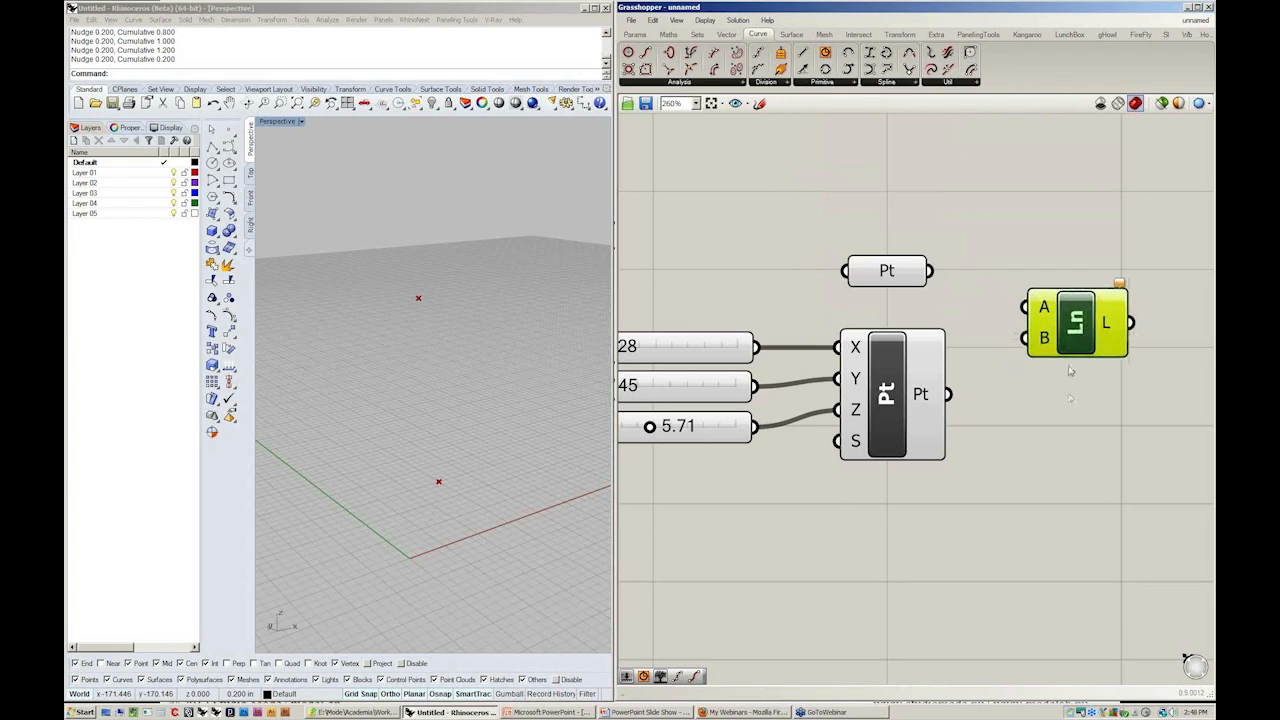
{"action": "left_click", "coordinate": [1070, 376]}
- Wire the Point parameter into the Line component's A input and the Point XYZ output into its B input
{"action": "right_click_drag", "start_coordinate": [1057, 390], "coordinate": [980, 391]}
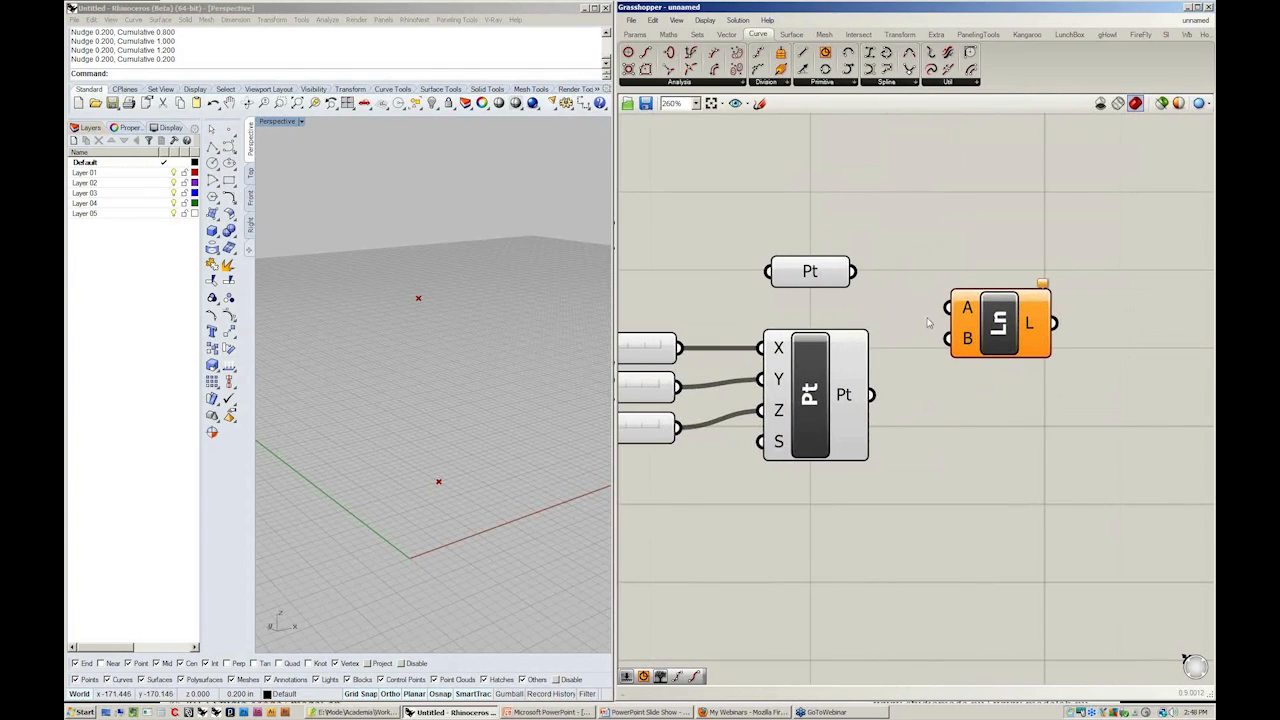
{"action": "mouse_move", "coordinate": [960, 308]}
{"action": "left_click_drag", "start_coordinate": [855, 271], "coordinate": [1050, 348]}
{"action": "left_click", "coordinate": [1015, 505]}
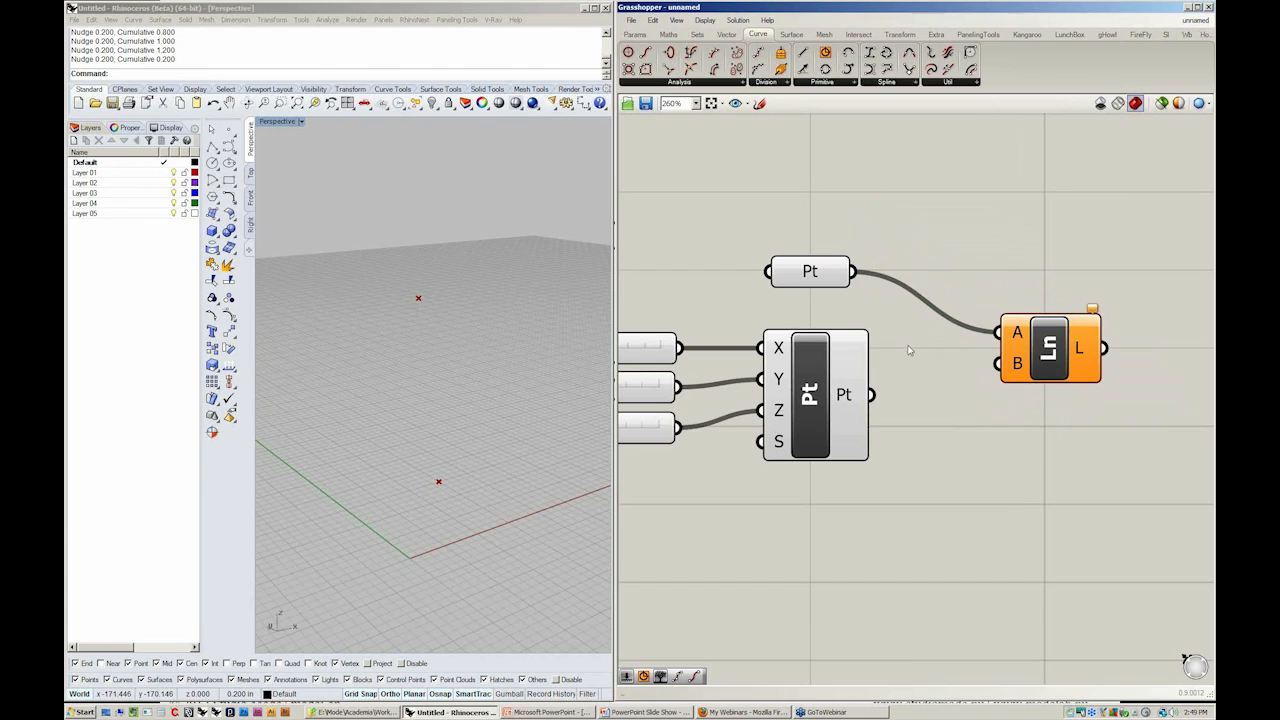
{"action": "left_click_drag", "start_coordinate": [873, 398], "coordinate": [998, 366]}
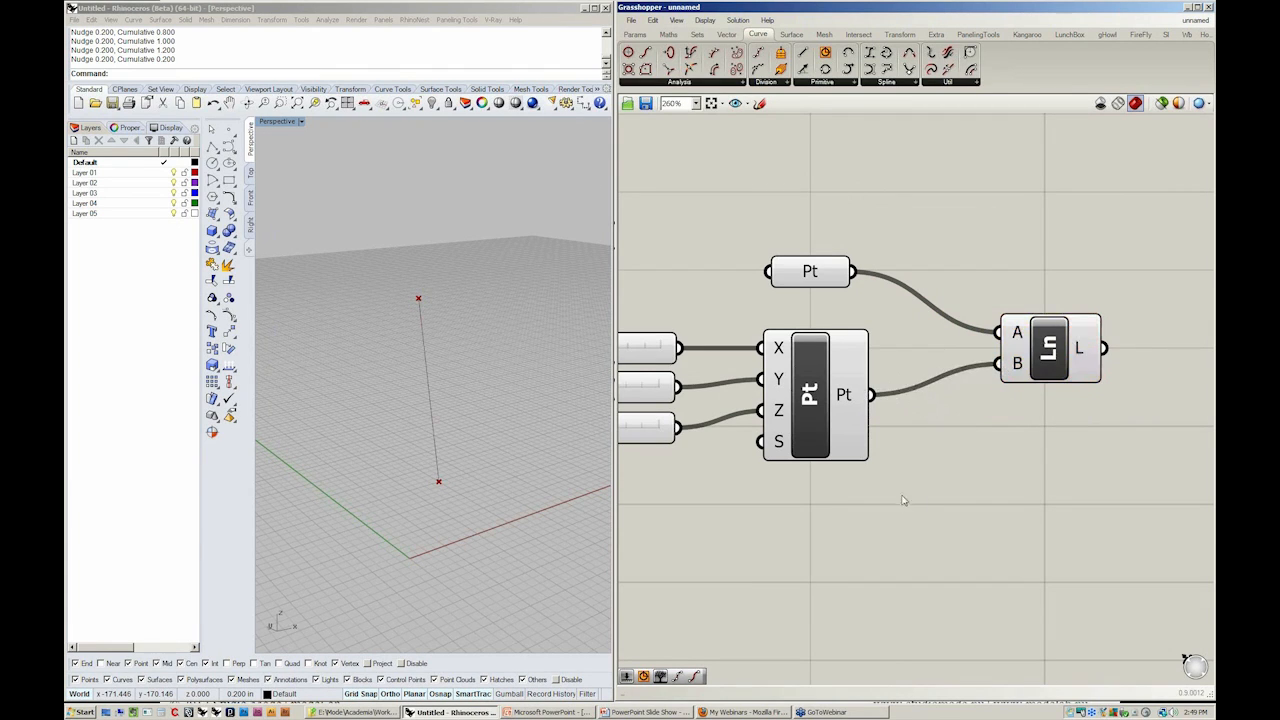
- Move the line's endpoint by setting xPos to 2.10, yPos to 2.89 and zPos to 2.76
{"action": "right_click_drag", "start_coordinate": [436, 424], "coordinate": [404, 399]}
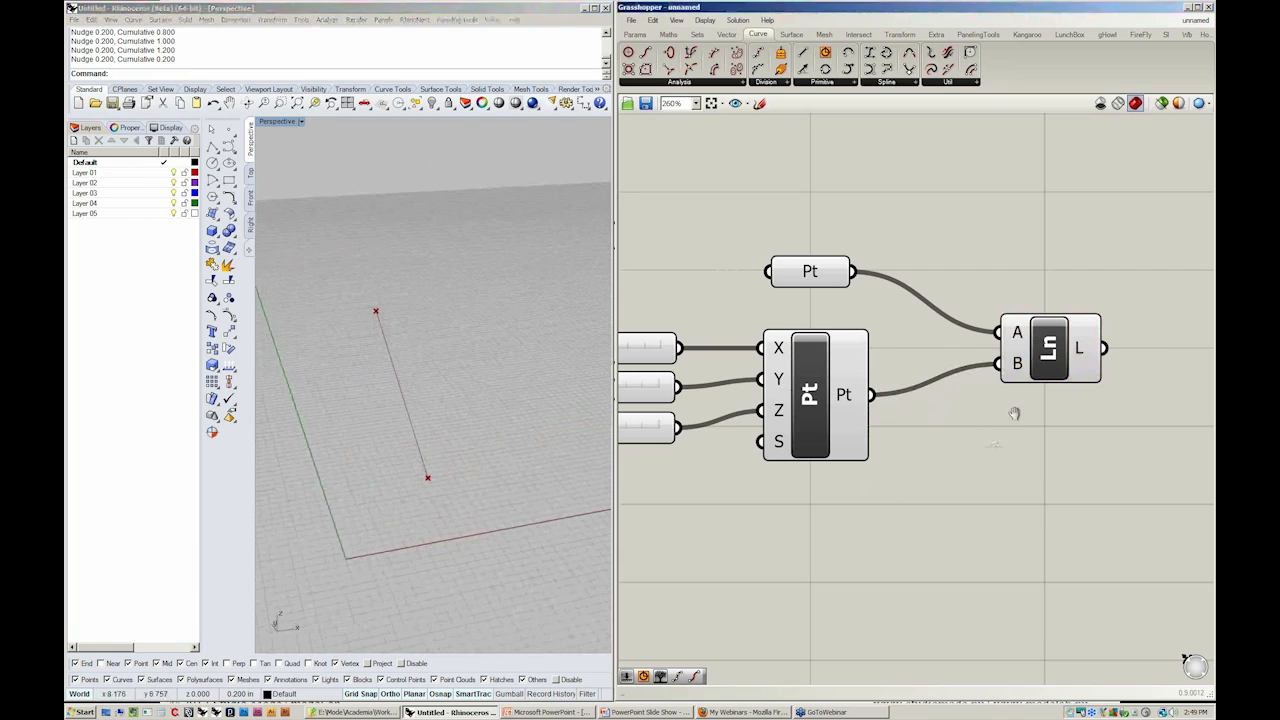
{"action": "scroll", "coordinate": [1010, 415], "scroll_direction": "down", "scroll_amount": 4}
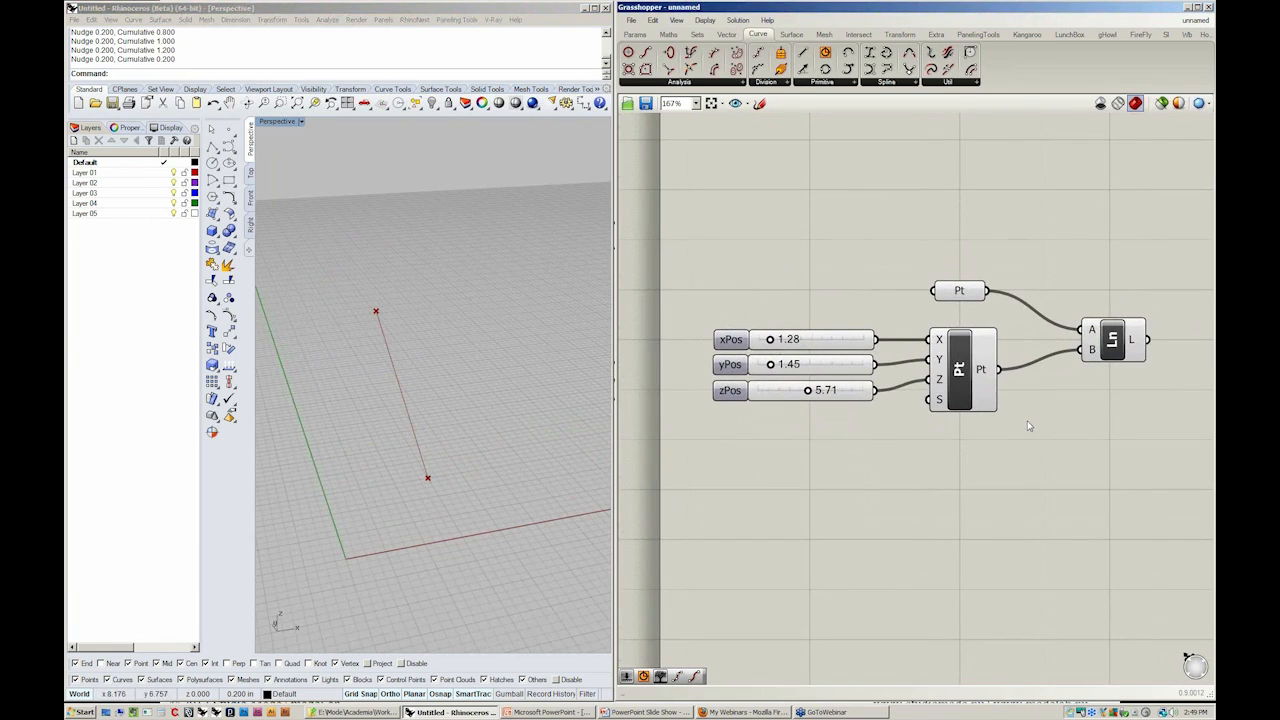
{"action": "left_click_drag", "start_coordinate": [768, 344], "coordinate": [782, 392]}
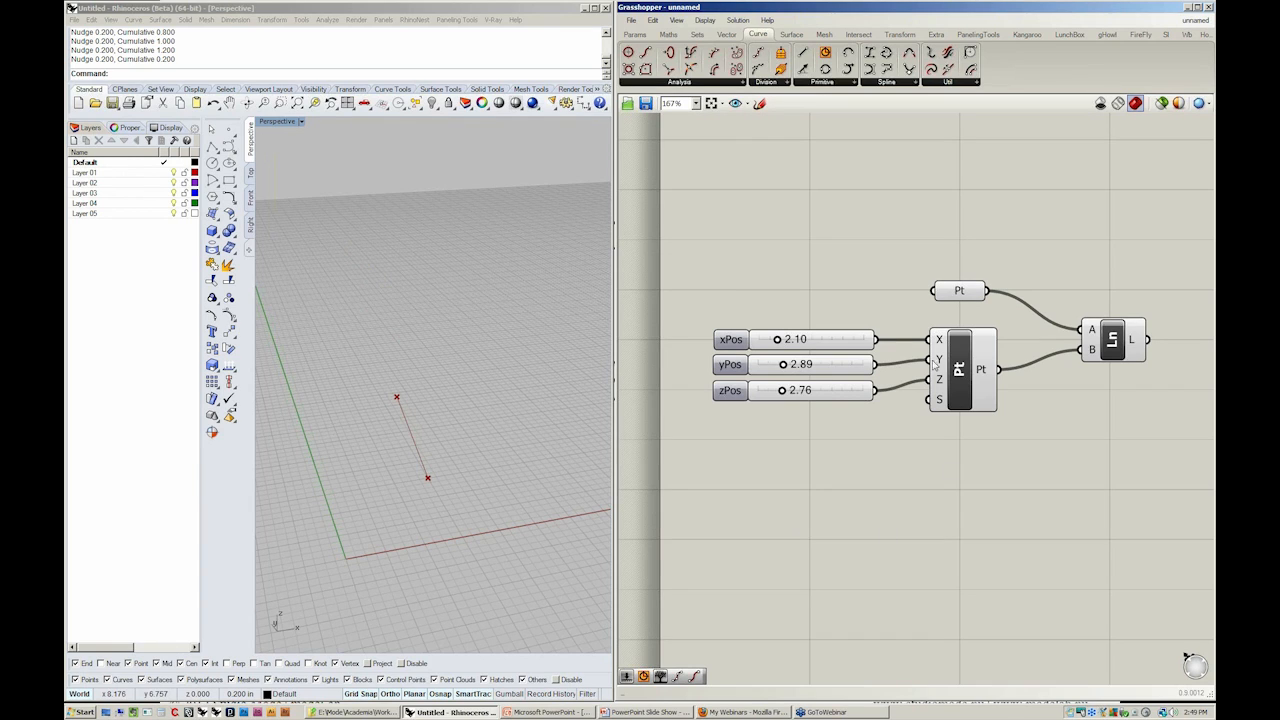
- Disconnect the Point parameter from the Line component's A input, and wire it back in
{"action": "left_click_drag", "start_coordinate": [988, 291], "coordinate": [1080, 293]}
{"action": "right_click_drag", "start_coordinate": [1100, 349], "coordinate": [1050, 329]}
{"action": "scroll", "coordinate": [1050, 329], "scroll_direction": "up", "scroll_amount": 1}
{"action": "scroll", "coordinate": [1050, 329], "scroll_direction": "up", "scroll_amount": 1}
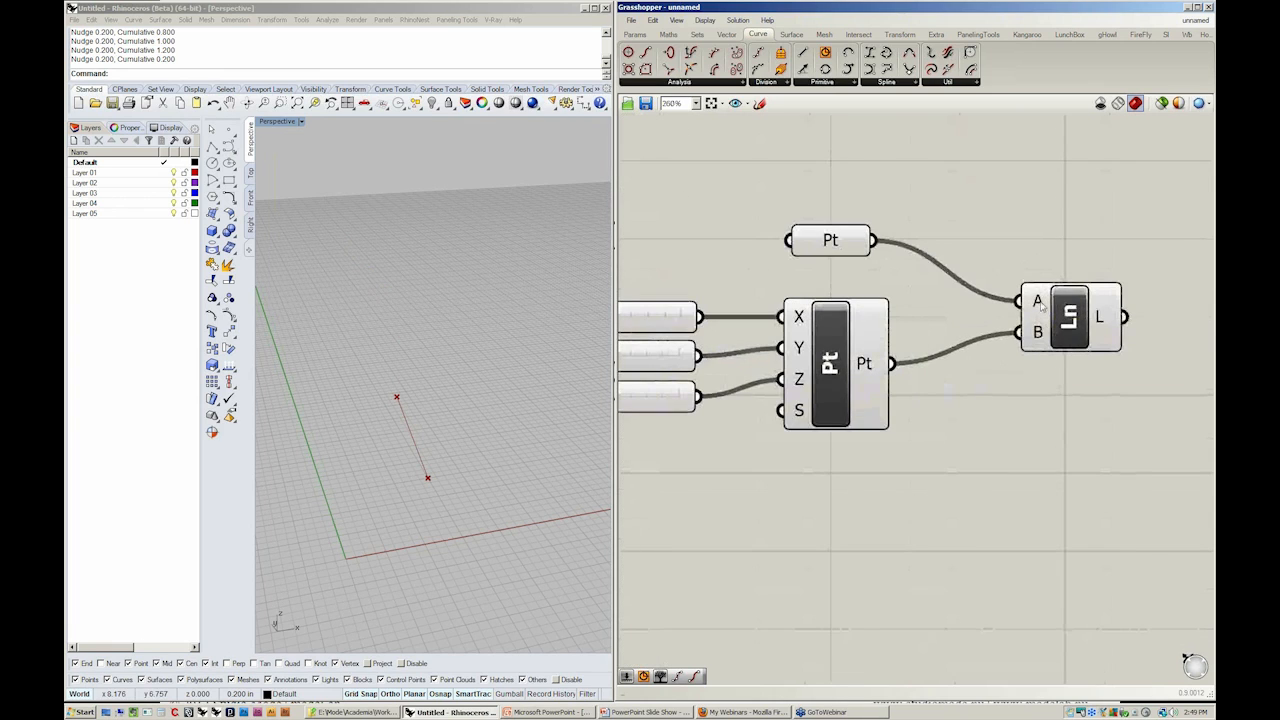
{"action": "right_click", "coordinate": [1042, 302]}
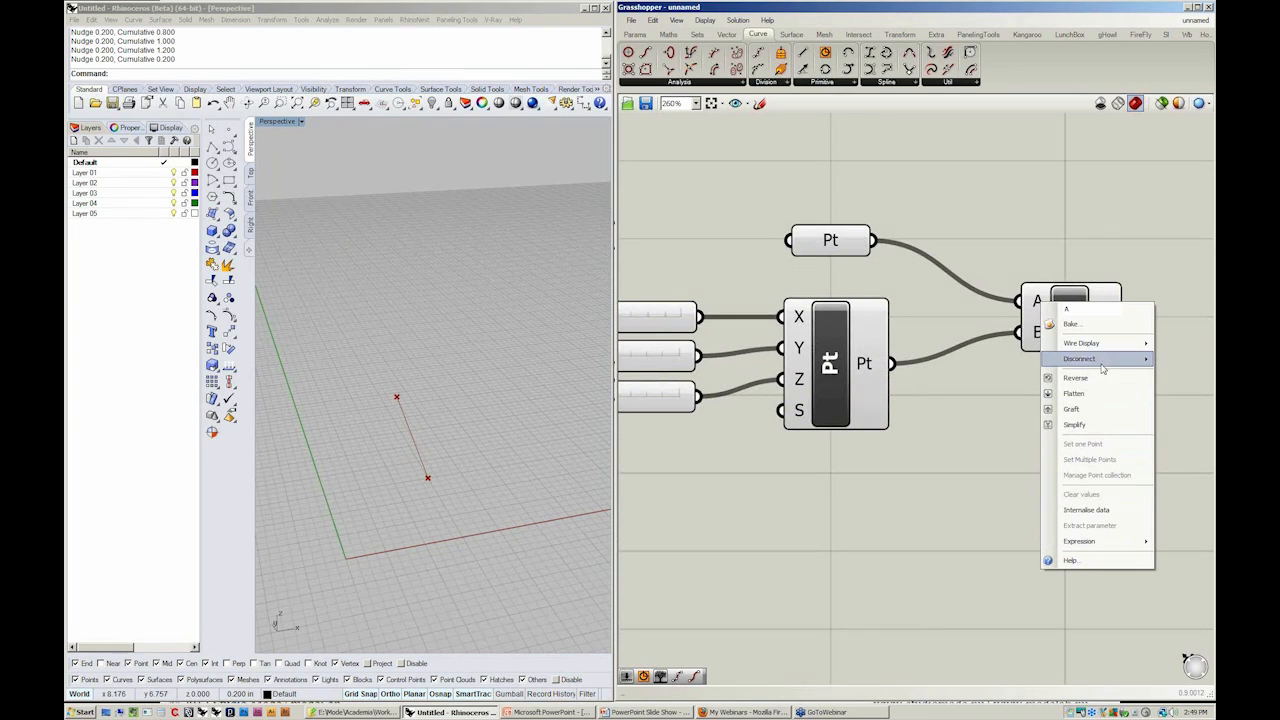
{"action": "mouse_move", "coordinate": [1102, 365]}
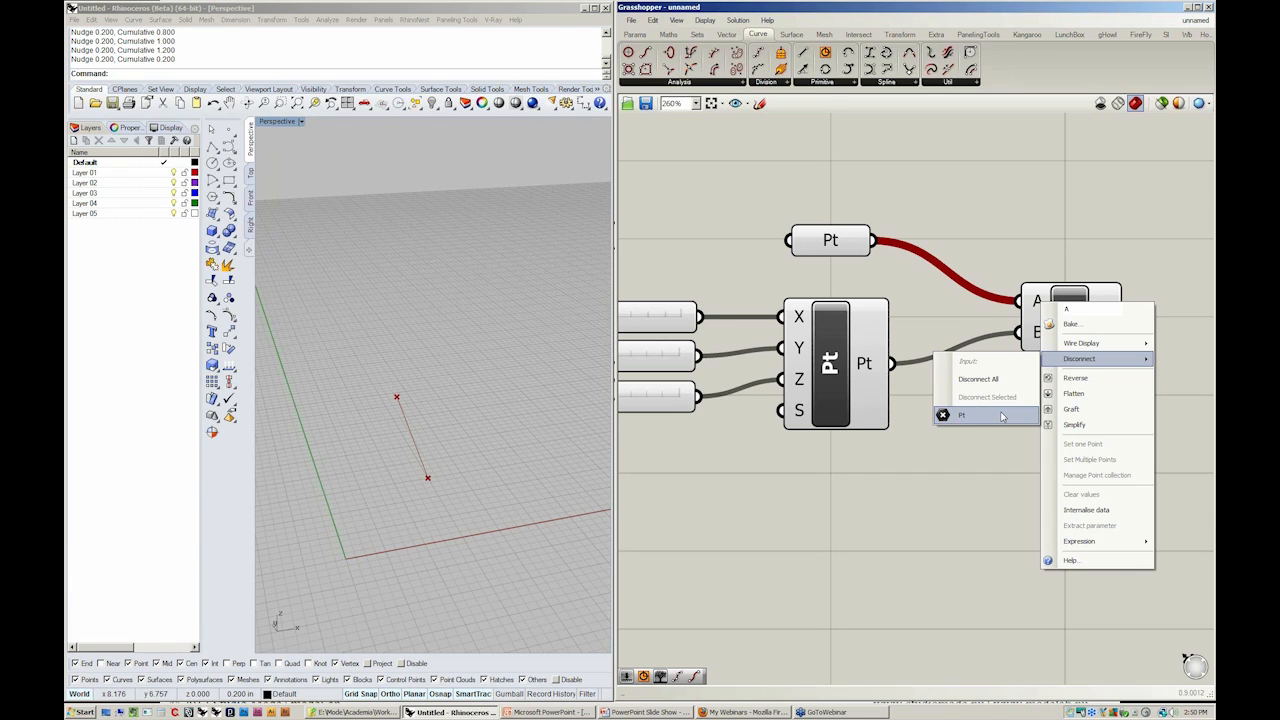
{"action": "left_click", "coordinate": [1002, 416]}
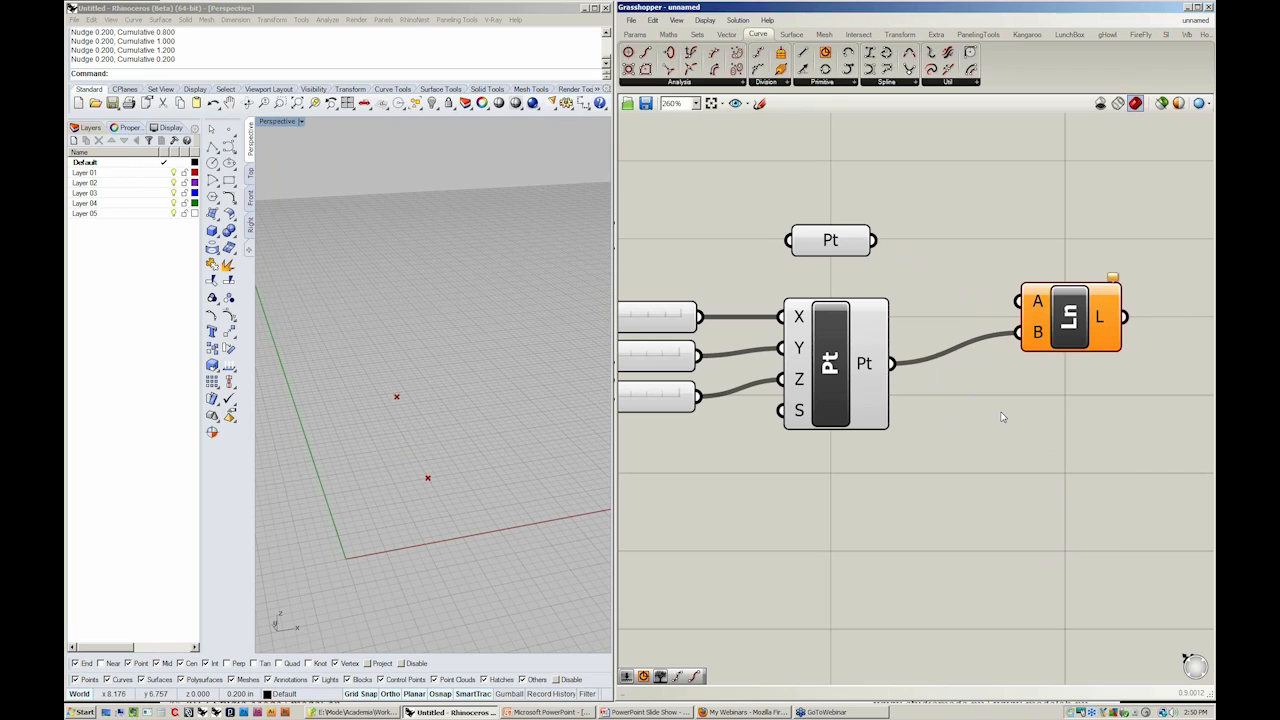
{"action": "left_click_drag", "start_coordinate": [875, 247], "coordinate": [1018, 298]}
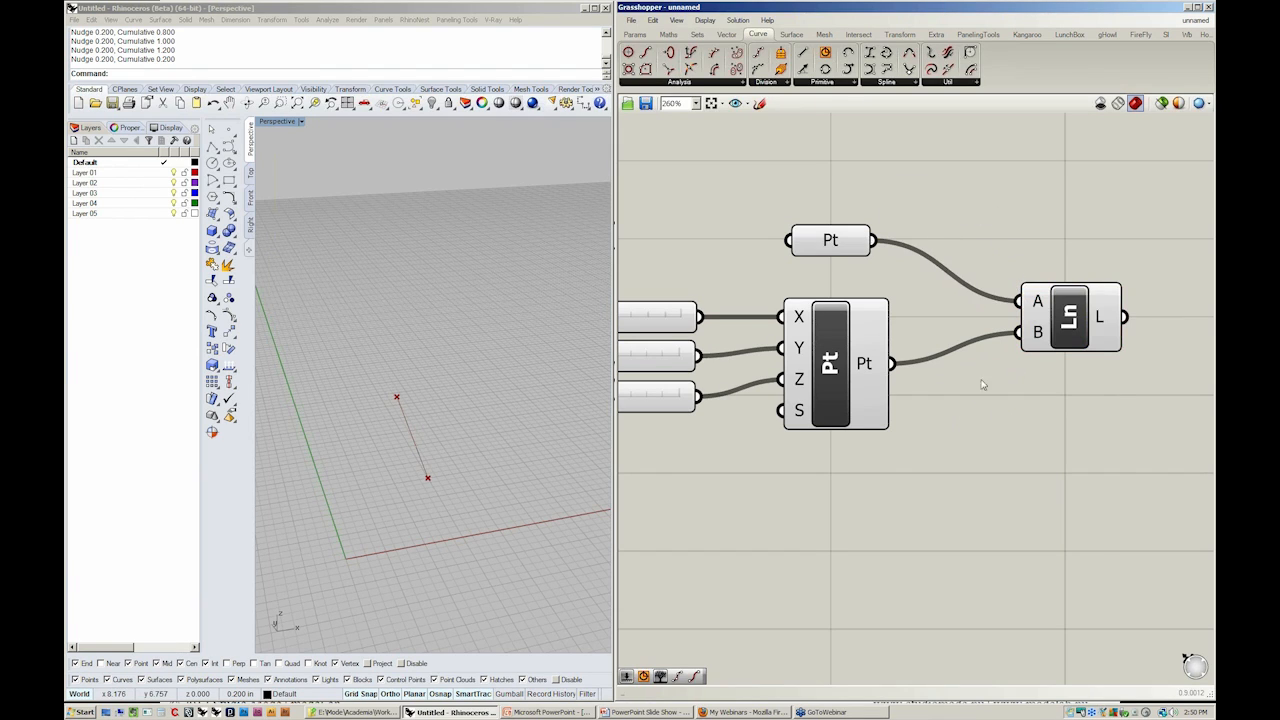
- Switch the Line's A source to Point XYZ and back to the Point parameter, and place the component level with the Point XYZ output
{"action": "left_click_drag", "start_coordinate": [893, 363], "coordinate": [1072, 367]}
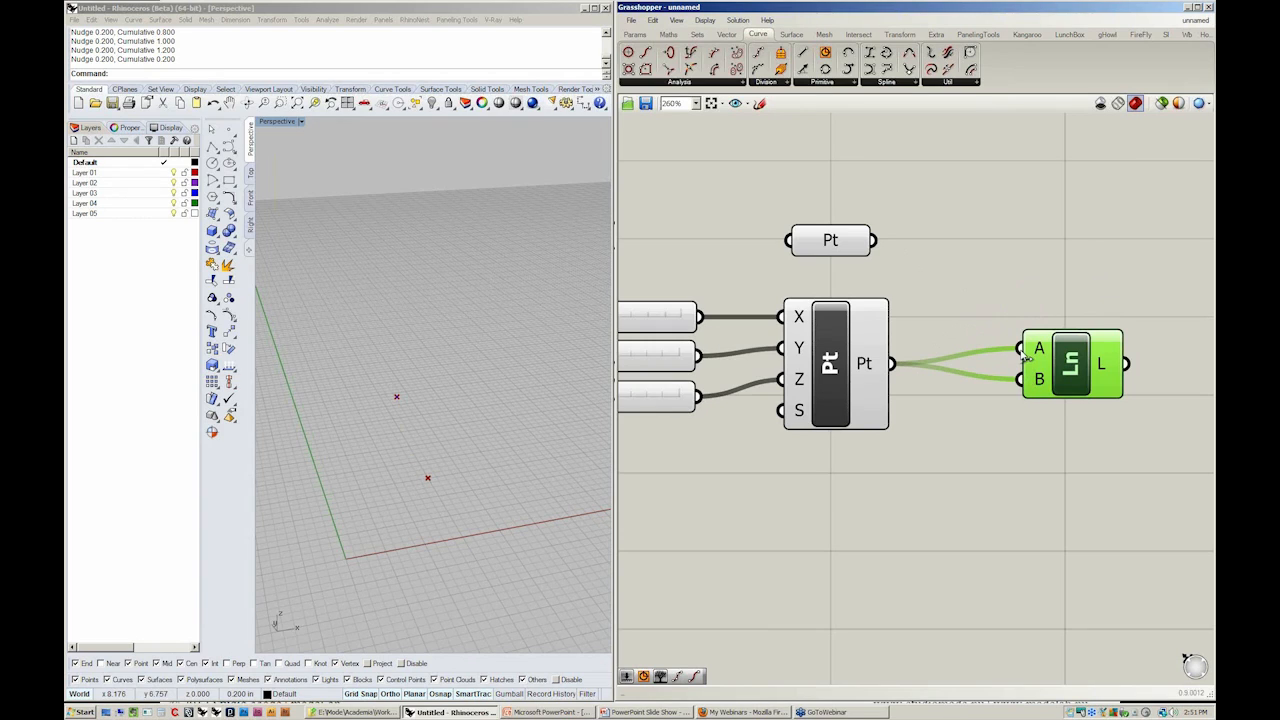
{"action": "left_click_drag", "start_coordinate": [1022, 349], "coordinate": [873, 240]}
{"action": "left_click_drag", "start_coordinate": [1032, 338], "coordinate": [1032, 322]}
{"action": "left_click", "coordinate": [1070, 397]}
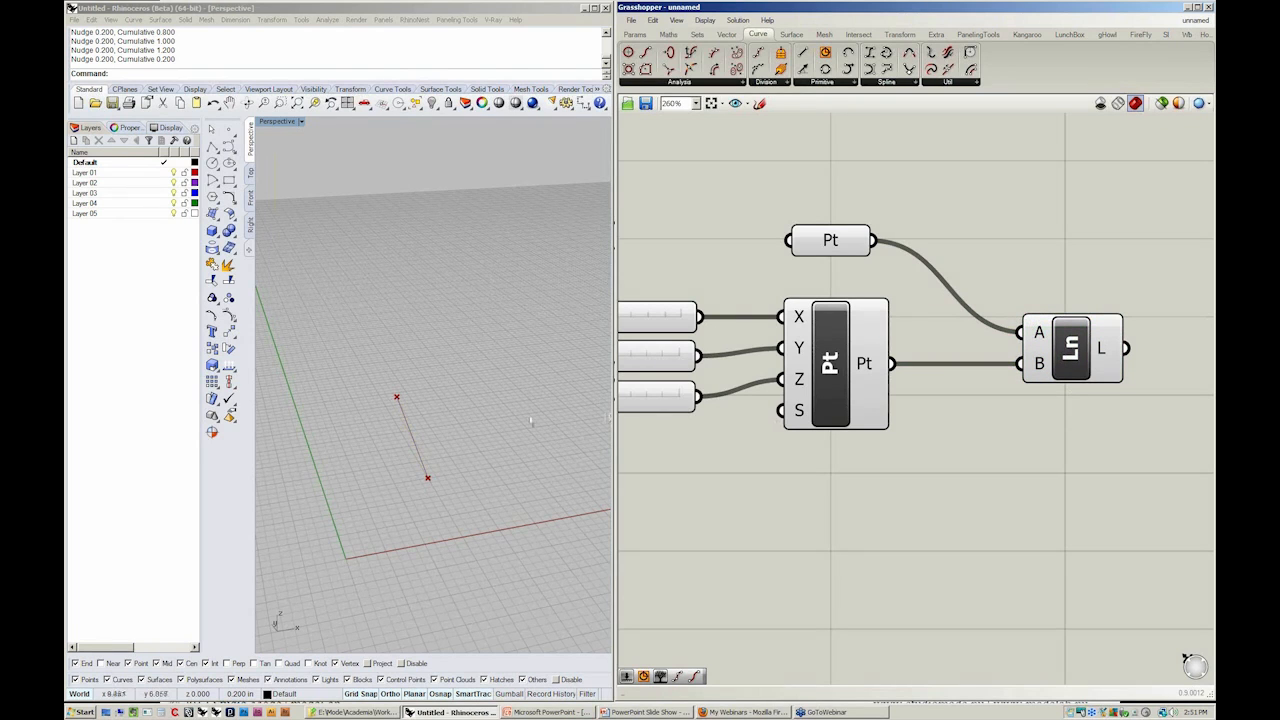
{"action": "left_click", "coordinate": [420, 415]}
{"action": "right_click_drag", "start_coordinate": [423, 420], "coordinate": [457, 425]}
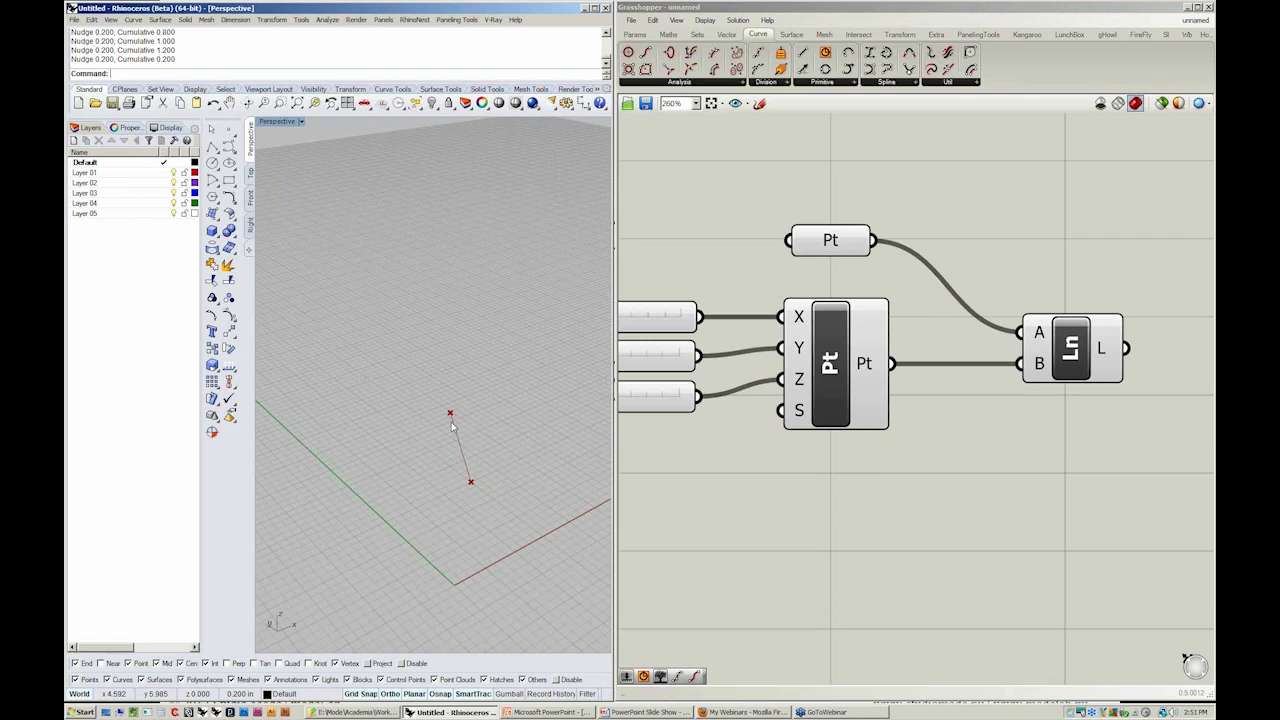
- Set the maximum of the xPos slider's numeric domain to 6
{"action": "right_click_drag", "start_coordinate": [774, 317], "coordinate": [940, 340]}
{"action": "scroll", "coordinate": [940, 340], "scroll_direction": "down", "scroll_amount": 2}
{"action": "scroll", "coordinate": [720, 326], "scroll_direction": "up", "scroll_amount": 1}
{"action": "right_click_drag", "start_coordinate": [874, 280], "coordinate": [949, 247]}
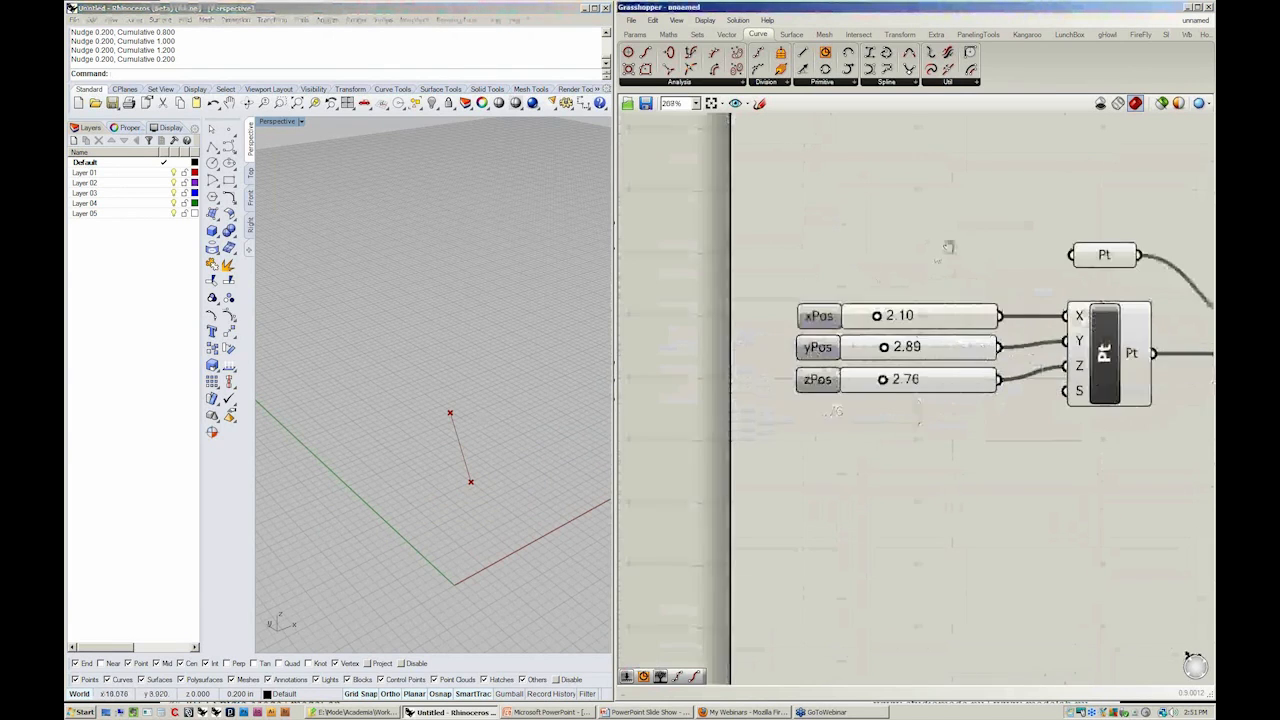
{"action": "scroll", "coordinate": [912, 318], "scroll_direction": "up", "scroll_amount": 1}
{"action": "scroll", "coordinate": [882, 351], "scroll_direction": "up", "scroll_amount": 3}
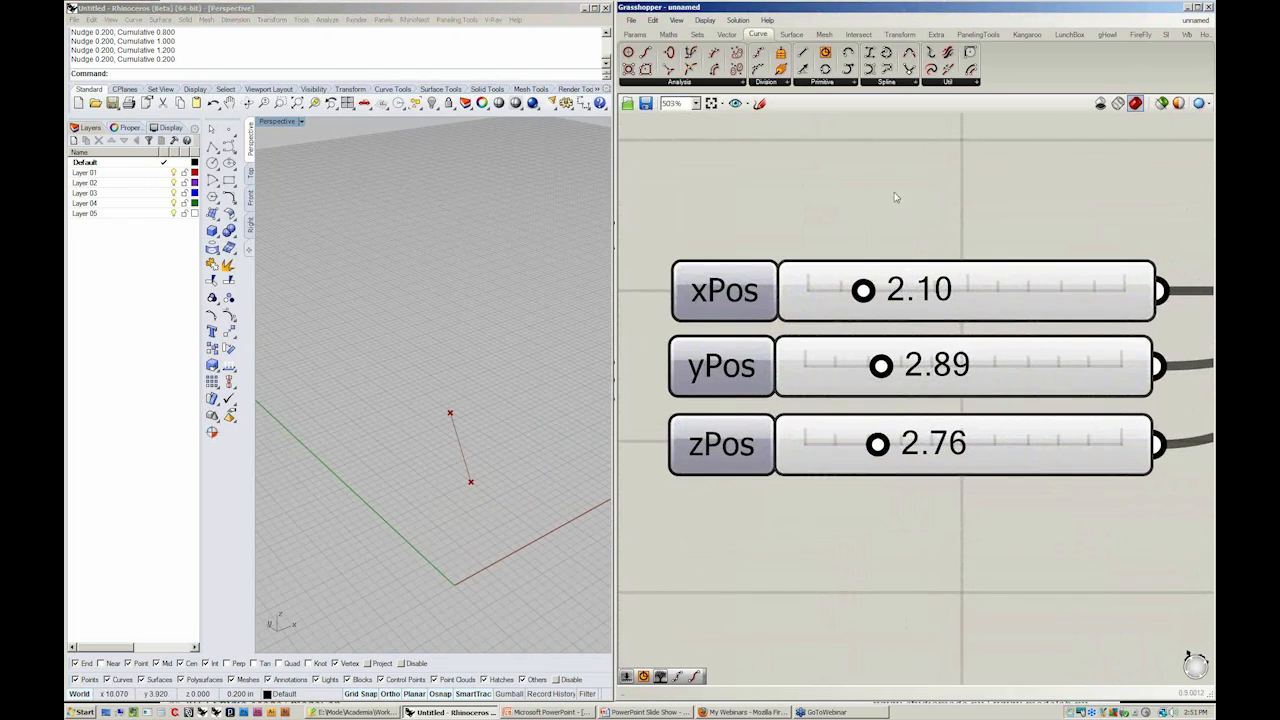
{"action": "left_click_drag", "start_coordinate": [893, 192], "coordinate": [799, 502]}
{"action": "left_click", "coordinate": [913, 487]}
{"action": "left_click", "coordinate": [743, 511]}
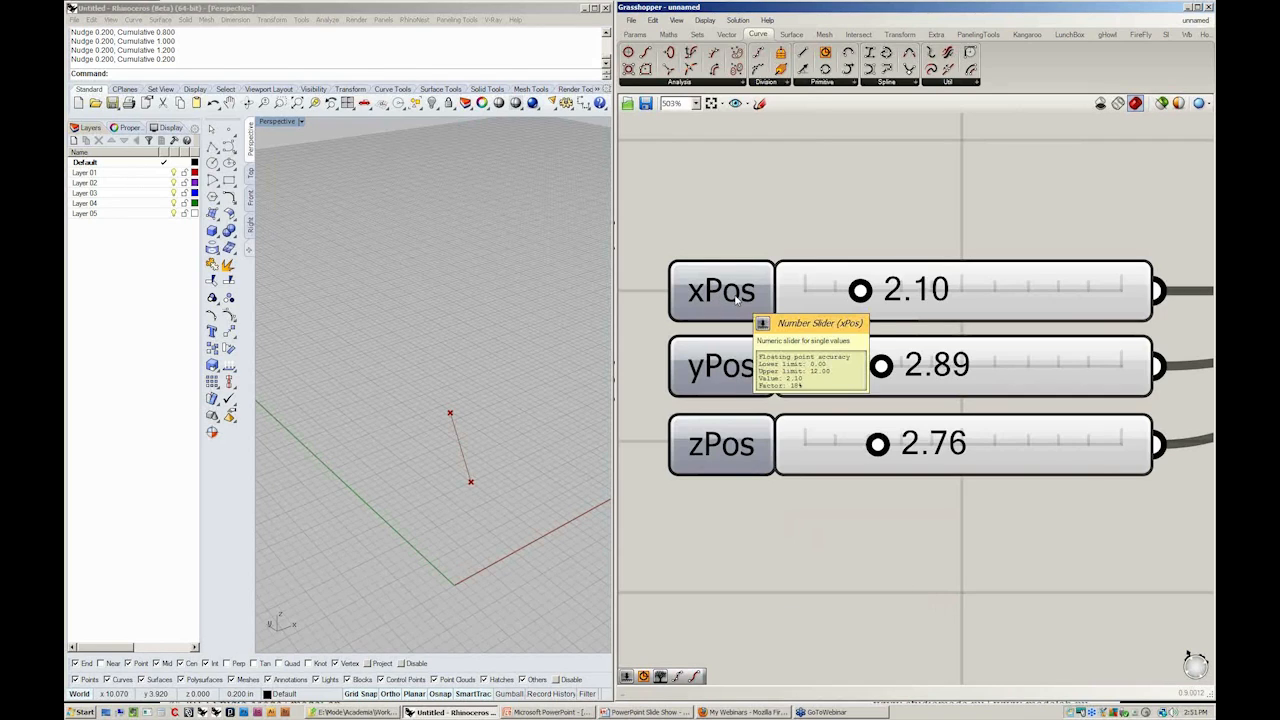
{"action": "double_click", "coordinate": [736, 298]}
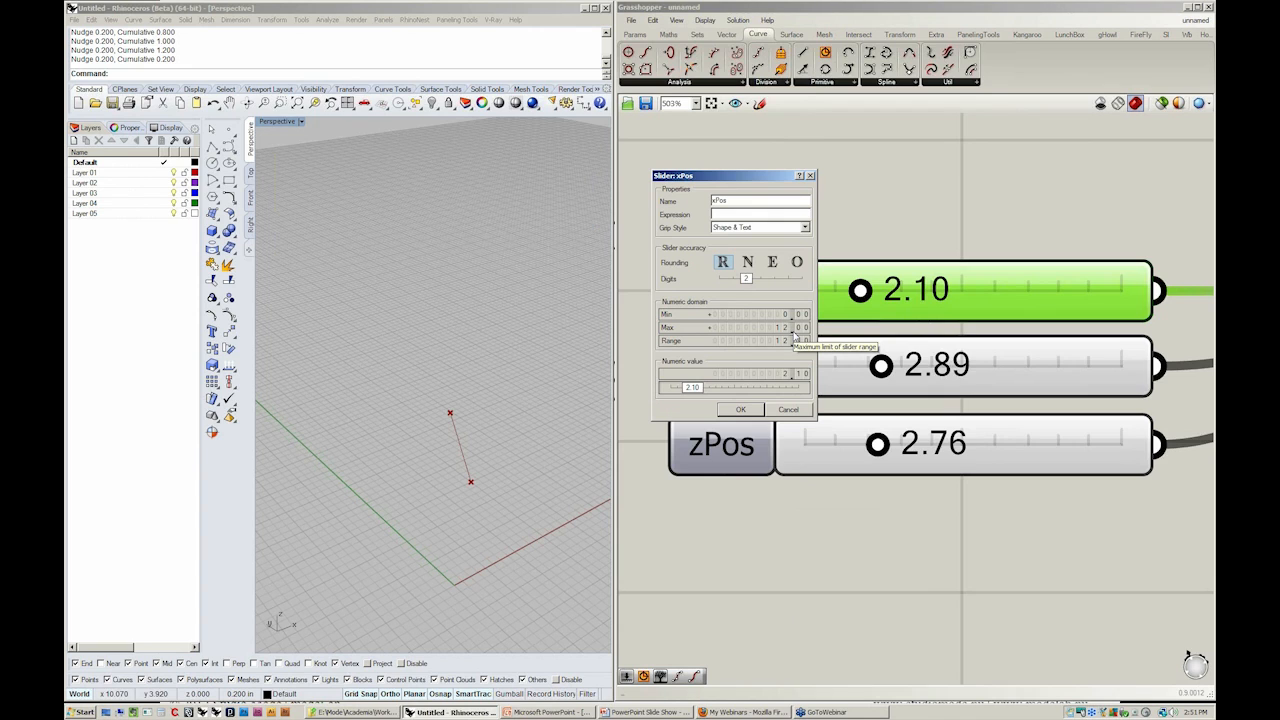
{"action": "double_click", "coordinate": [786, 338]}
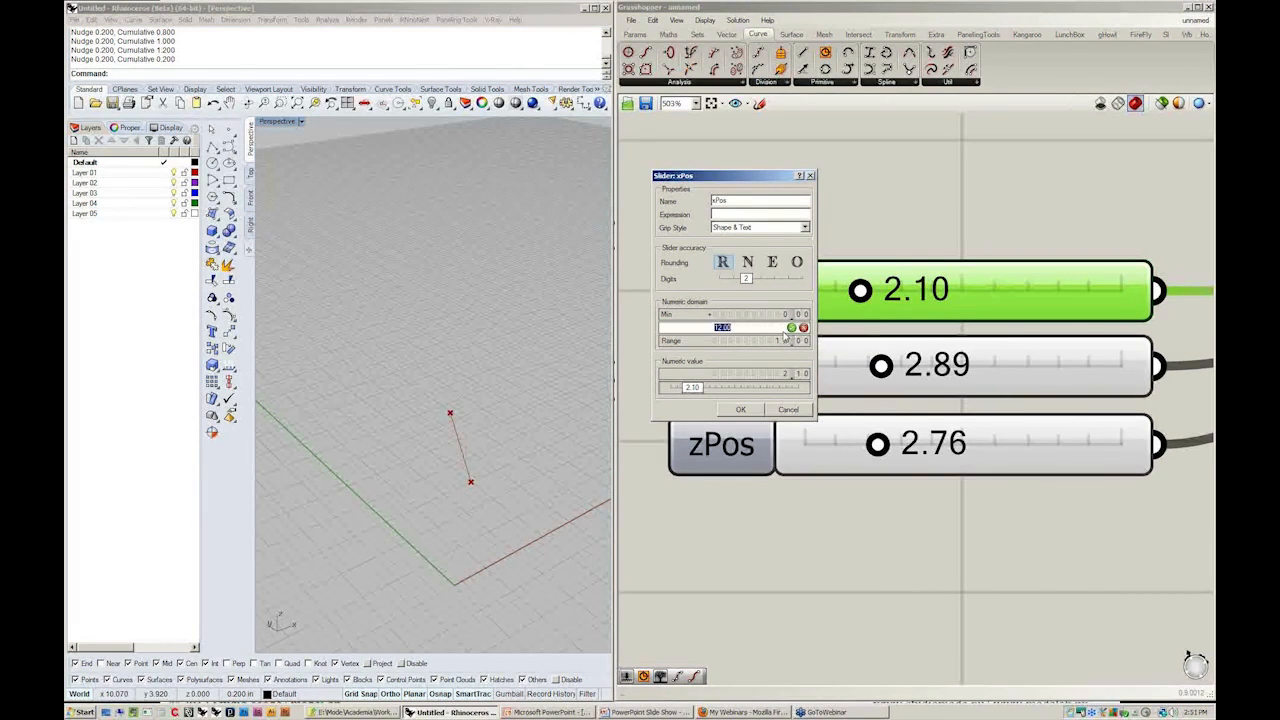
{"action": "type", "text": "6"}
{"action": "key", "text": "Return"}
{"action": "left_click", "coordinate": [748, 410]}
- Set the maximum of the yPos slider's numeric domain to 24
{"action": "double_click", "coordinate": [720, 365]}
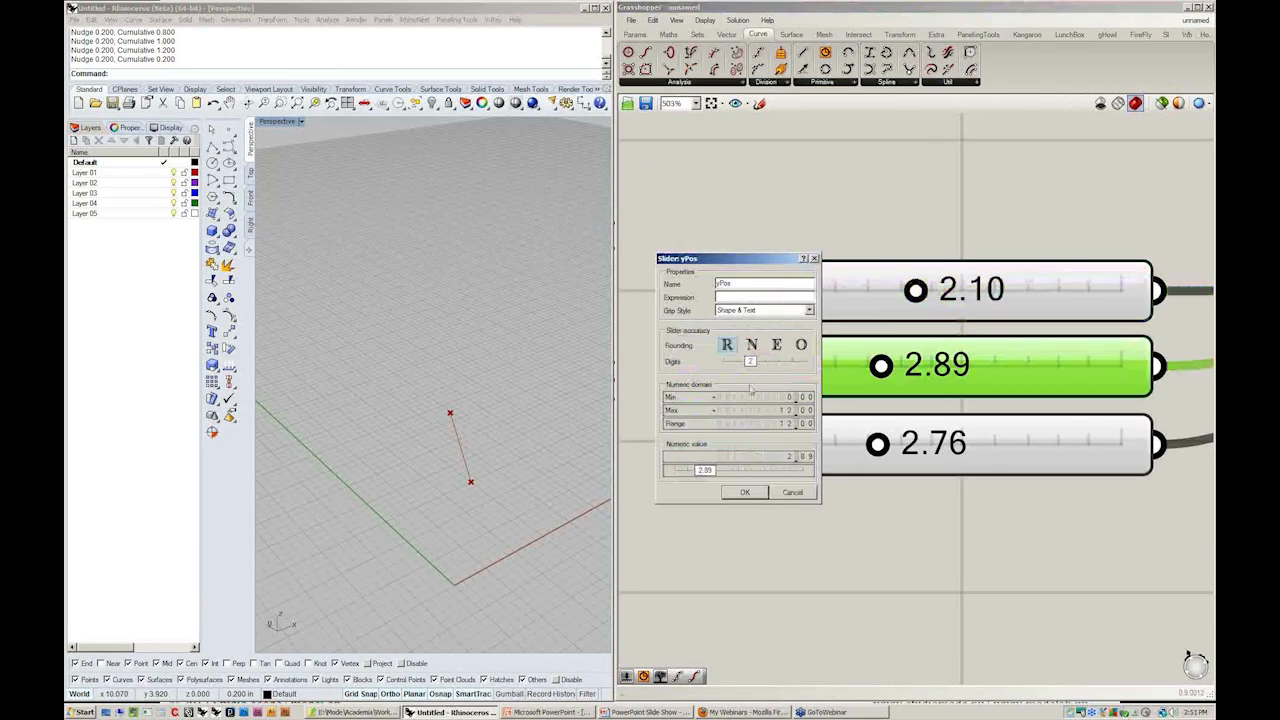
{"action": "double_click", "coordinate": [778, 411]}
{"action": "type", "text": "24"}
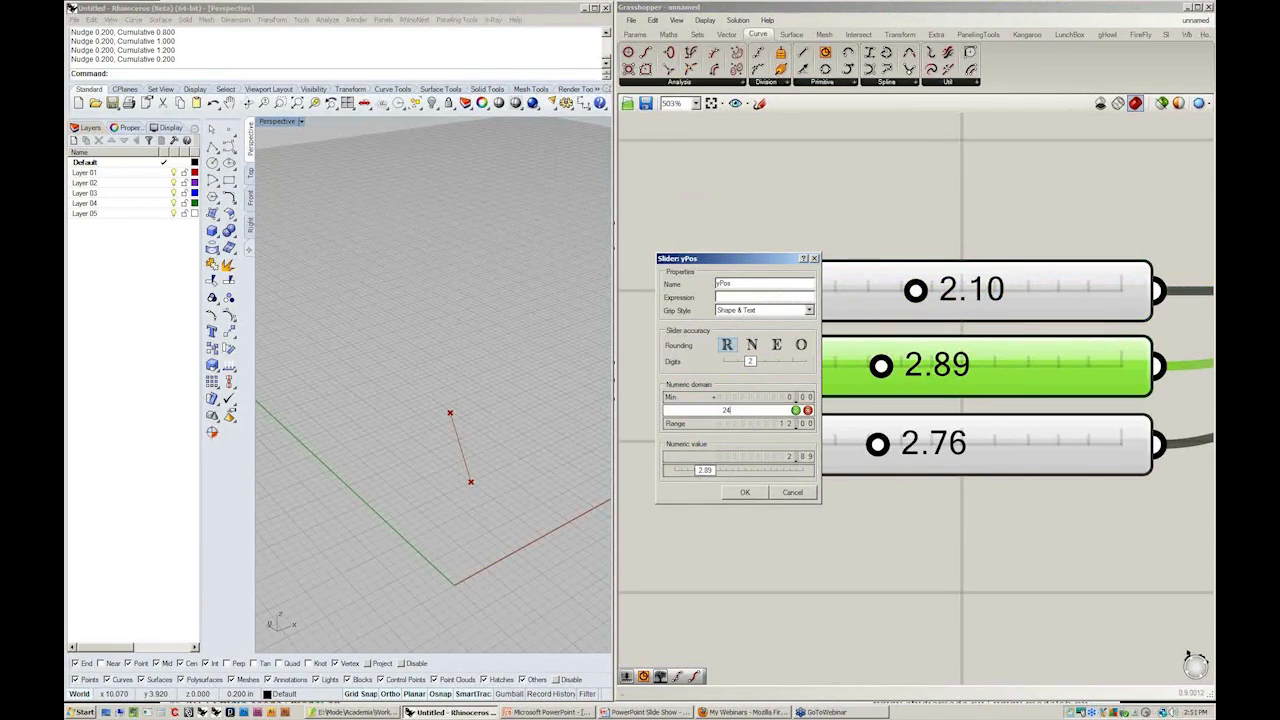
{"action": "left_click", "coordinate": [796, 411]}
{"action": "left_click", "coordinate": [745, 492]}
{"action": "left_click", "coordinate": [795, 545]}
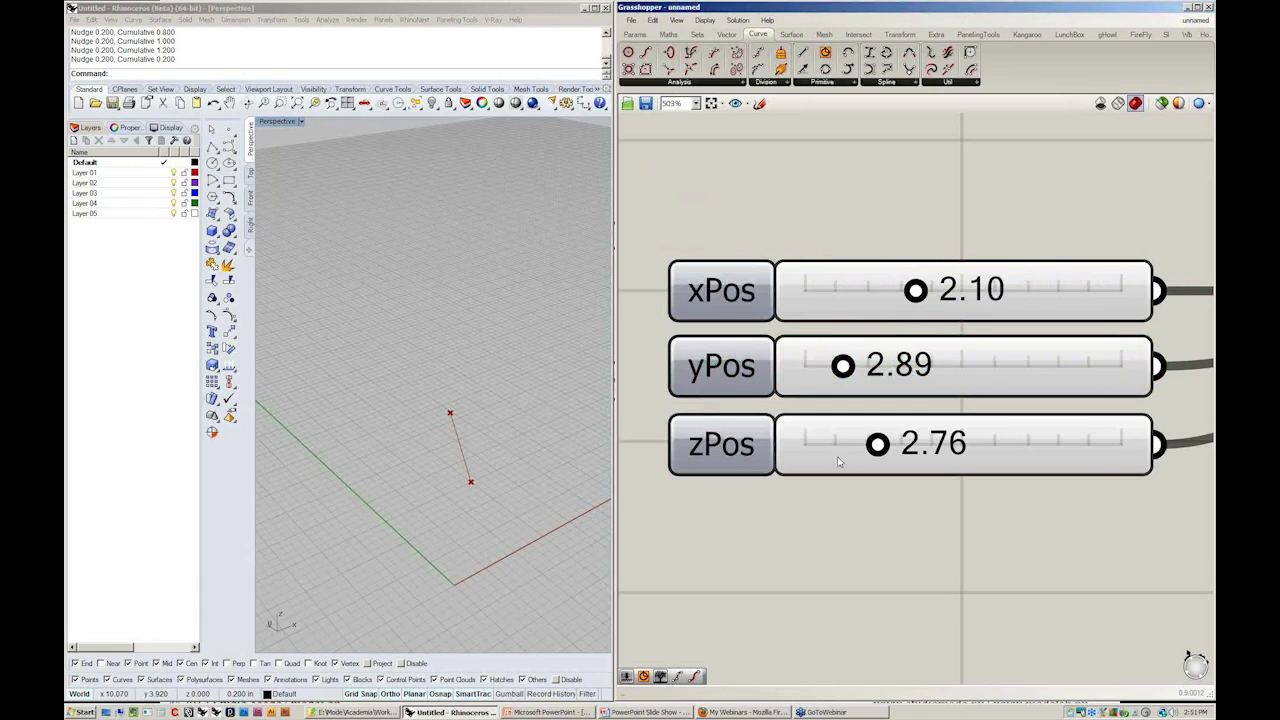
- Move the line's endpoint by setting xPos to 5.00, yPos to 2.62 and zPos to 3.92
{"action": "left_click_drag", "start_coordinate": [922, 293], "coordinate": [1068, 290]}
{"action": "mouse_move", "coordinate": [843, 365]}
{"action": "left_mouse_down"}
{"action": "mouse_move", "coordinate": [1069, 366]}
{"action": "mouse_move", "coordinate": [837, 372]}
{"action": "left_mouse_up"}
{"action": "right_click_drag", "start_coordinate": [416, 352], "coordinate": [440, 415]}
{"action": "scroll", "coordinate": [375, 335], "scroll_direction": "down", "scroll_amount": 4}
{"action": "scroll", "coordinate": [440, 415], "scroll_direction": "up", "scroll_amount": 3}
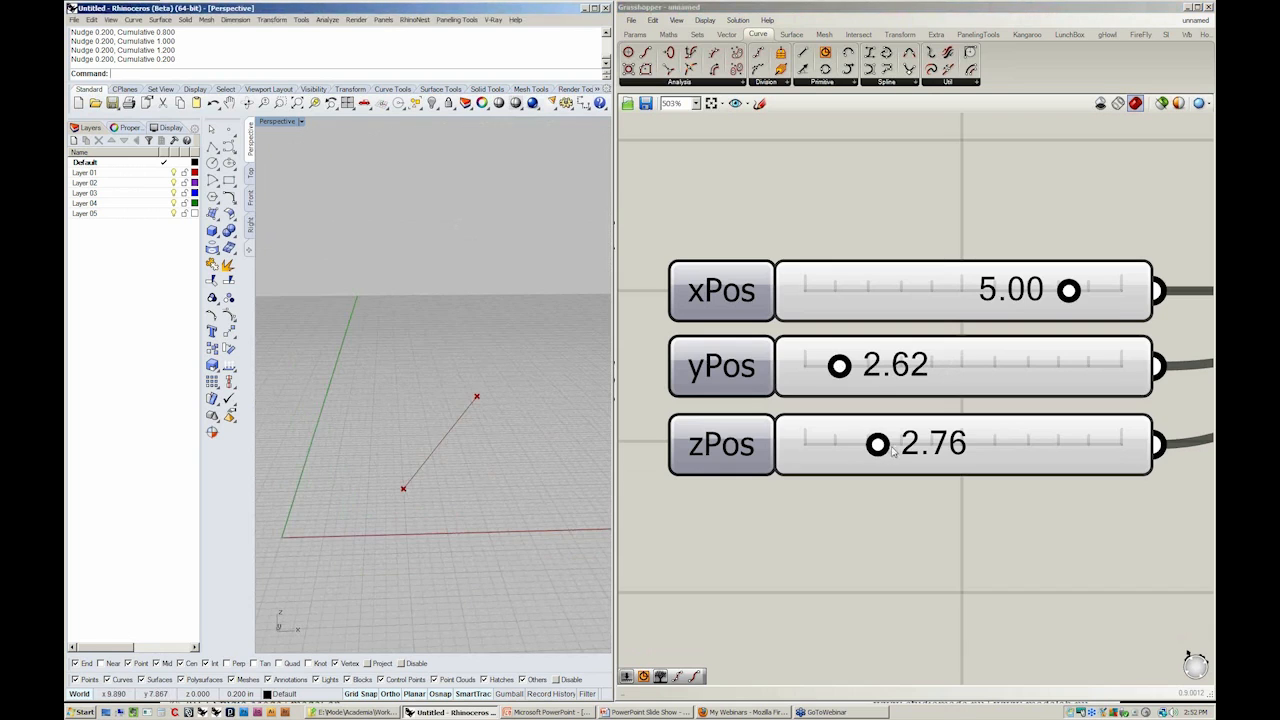
{"action": "left_click_drag", "start_coordinate": [882, 448], "coordinate": [908, 444]}
{"action": "right_click_drag", "start_coordinate": [403, 394], "coordinate": [436, 394]}
{"action": "left_click", "coordinate": [950, 482]}
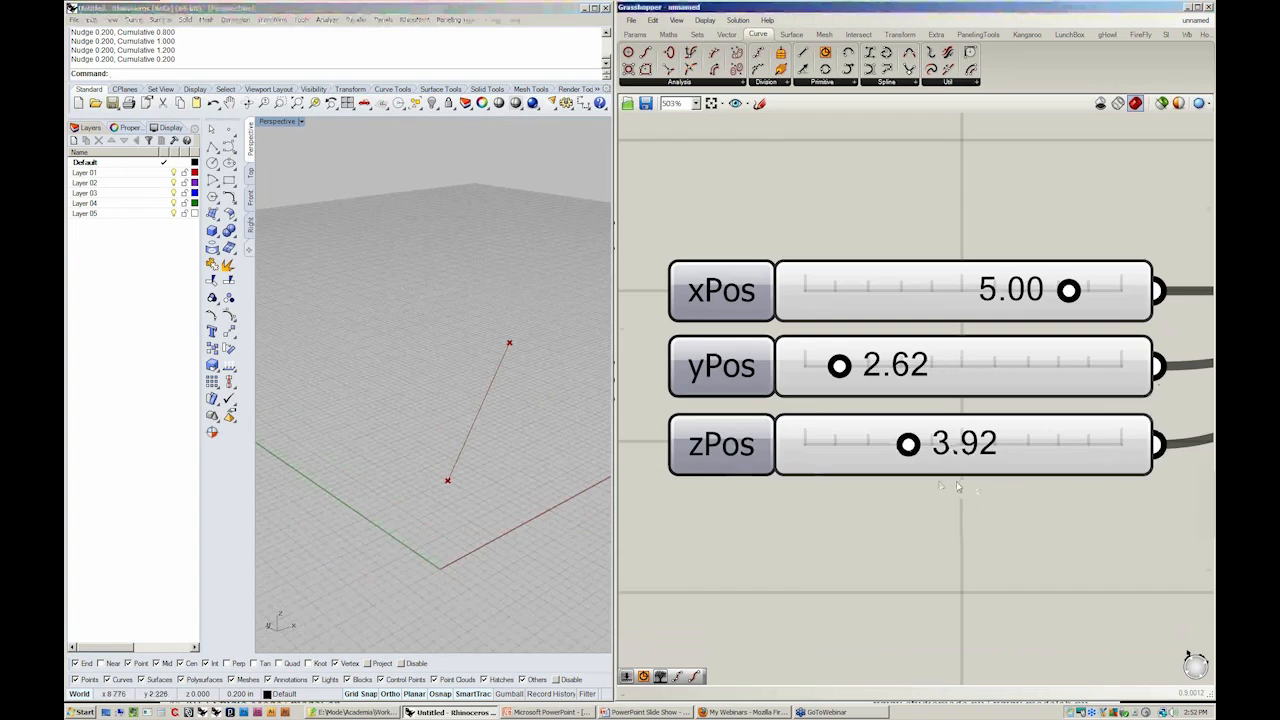
- Move the Line component level with the Point parameter, and then back down to a height between it and the Point XYZ output
{"action": "scroll", "coordinate": [950, 482], "scroll_direction": "down", "scroll_amount": 5}
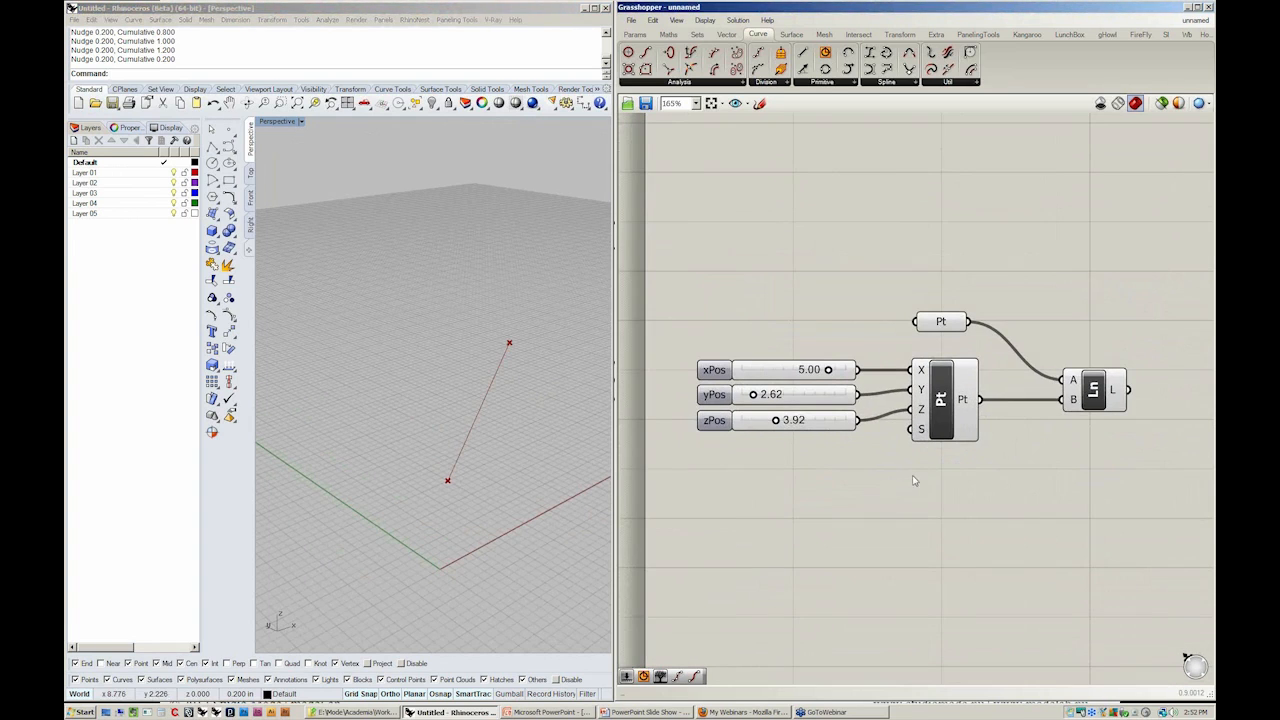
{"action": "left_click_drag", "start_coordinate": [1094, 396], "coordinate": [1094, 338]}
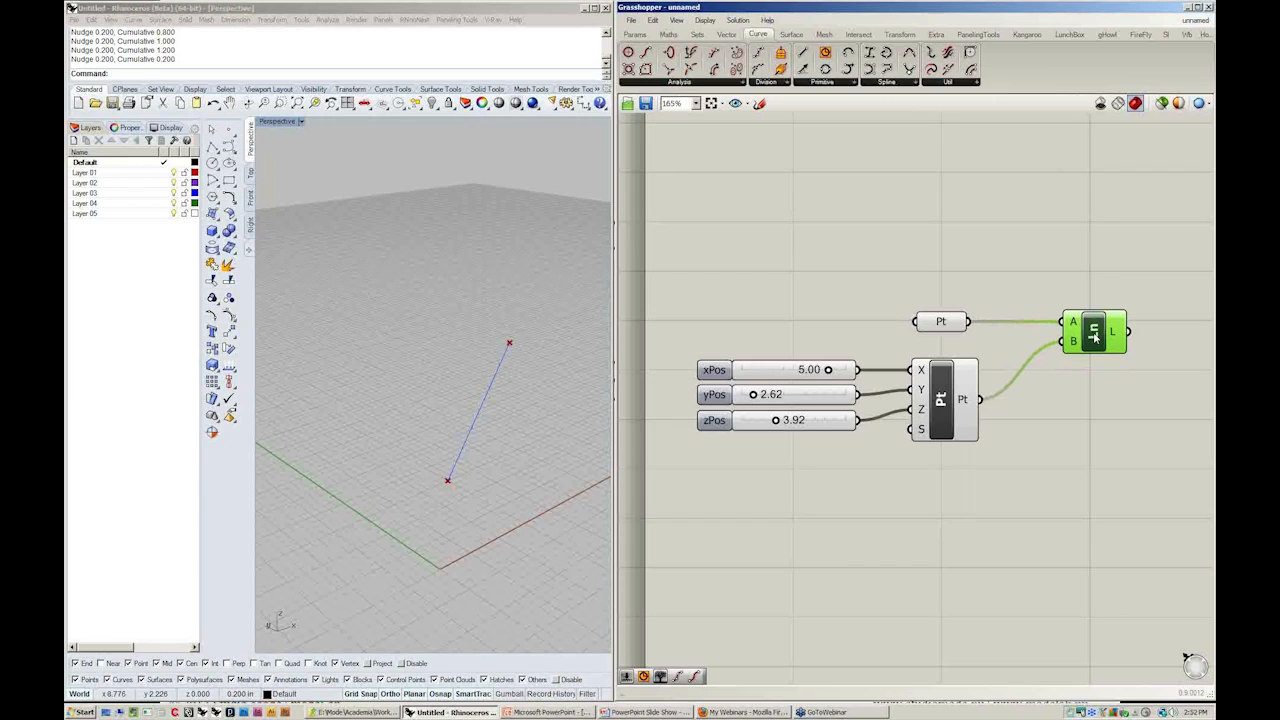
{"action": "left_click", "coordinate": [1094, 371]}
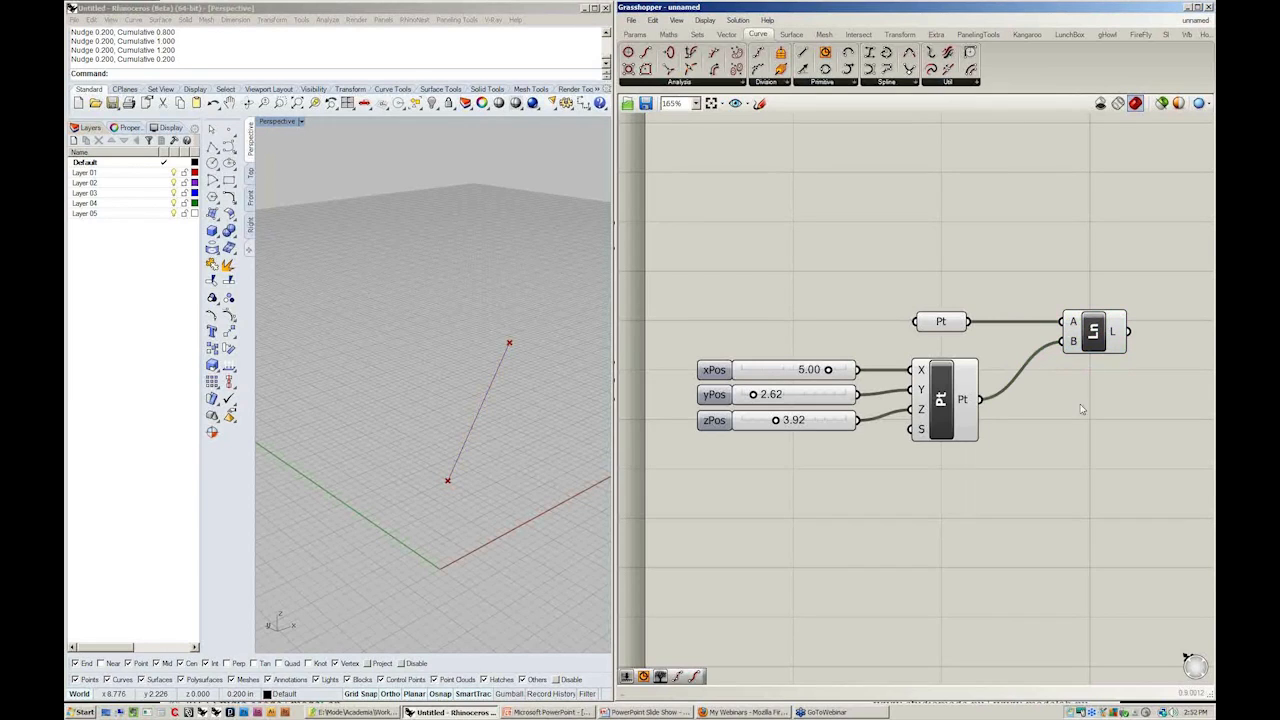
{"action": "left_click_drag", "start_coordinate": [1097, 341], "coordinate": [1098, 374]}
{"action": "left_click", "coordinate": [1088, 501]}
{"action": "right_click_drag", "start_coordinate": [427, 469], "coordinate": [439, 480]}
{"action": "left_click", "coordinate": [777, 278]}
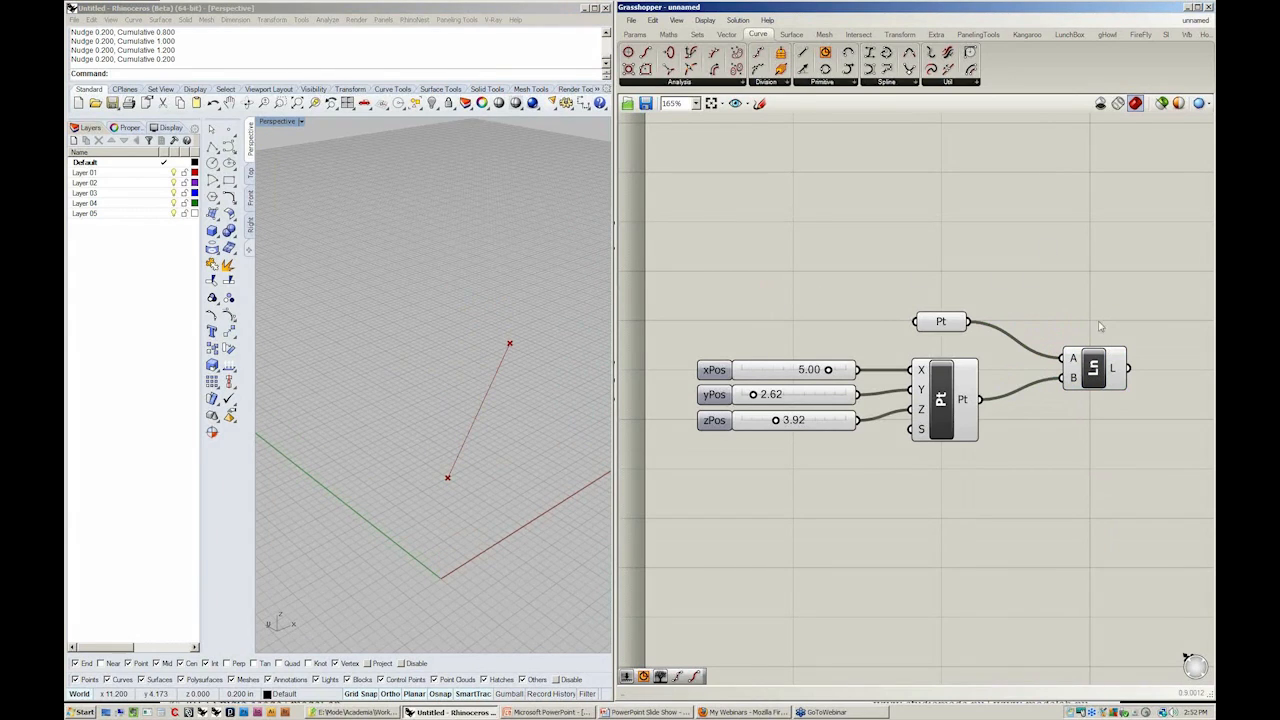
- Save the definition as 99_myFirstGrasshopperFile in the 000_WorkshopFiles folder of 20120924_PD-Webinar, and close it
{"action": "left_click", "coordinate": [633, 21]}
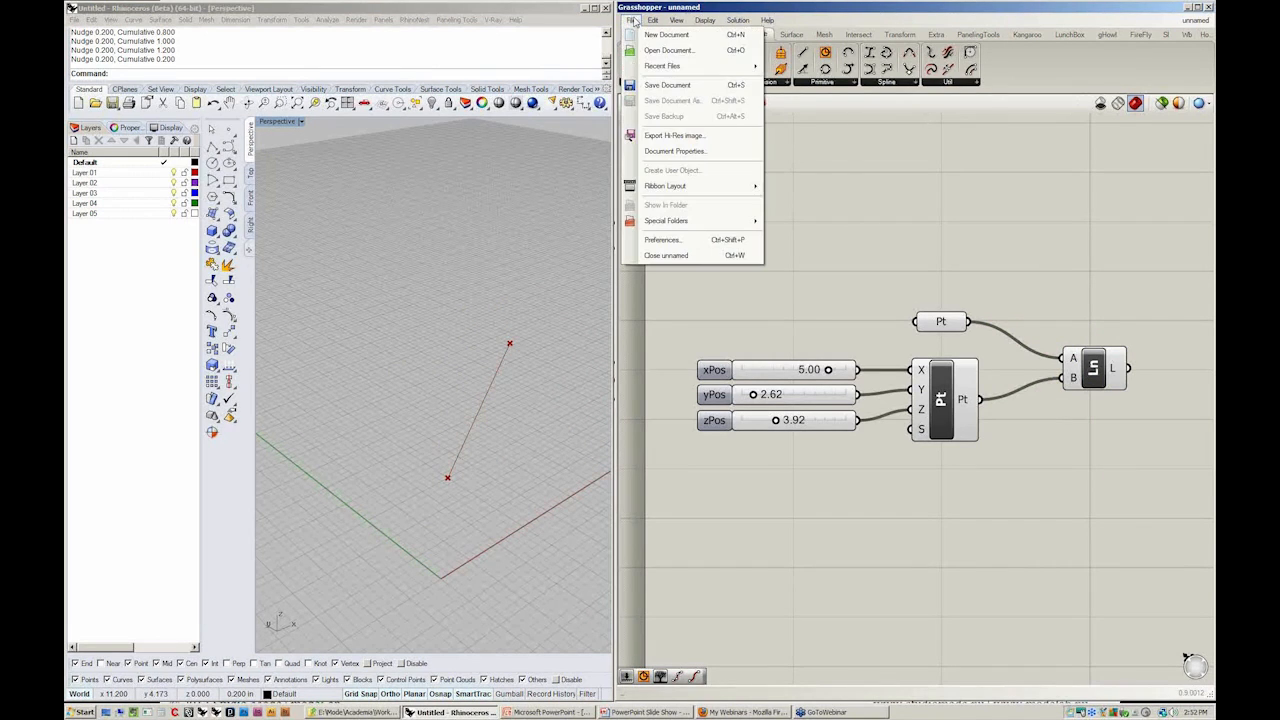
{"action": "left_click", "coordinate": [666, 84]}
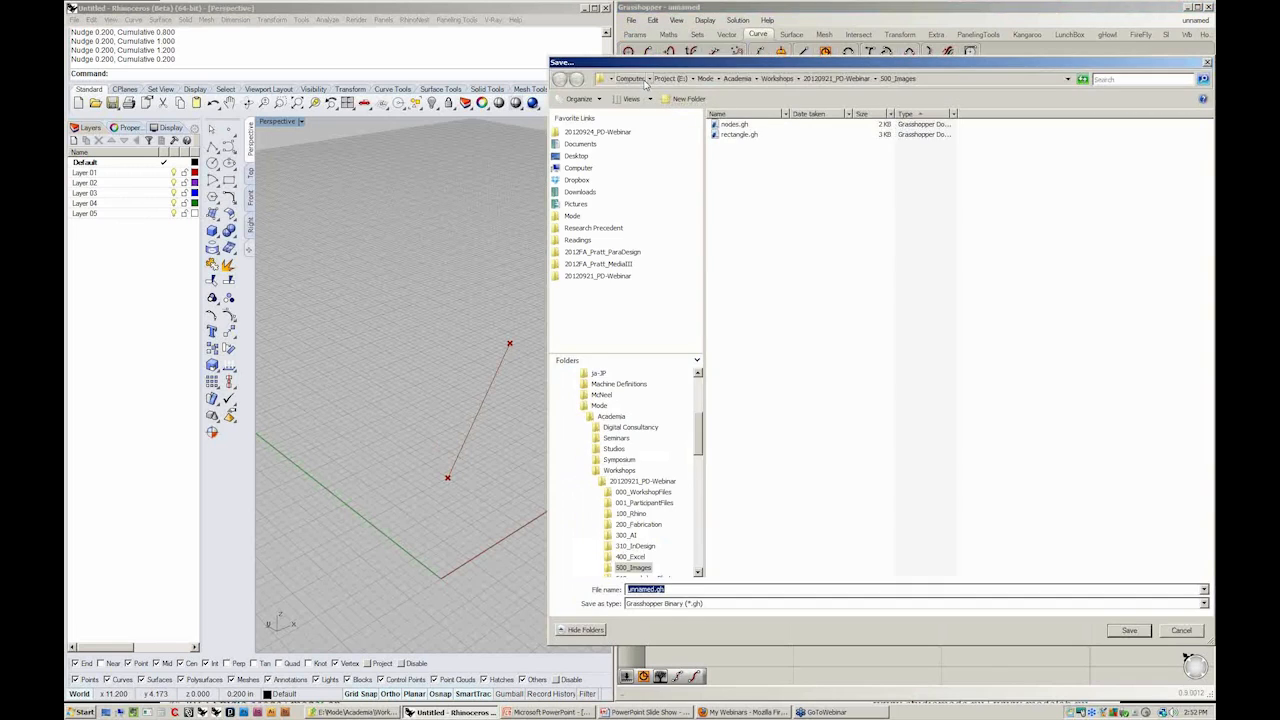
{"action": "left_click", "coordinate": [624, 133]}
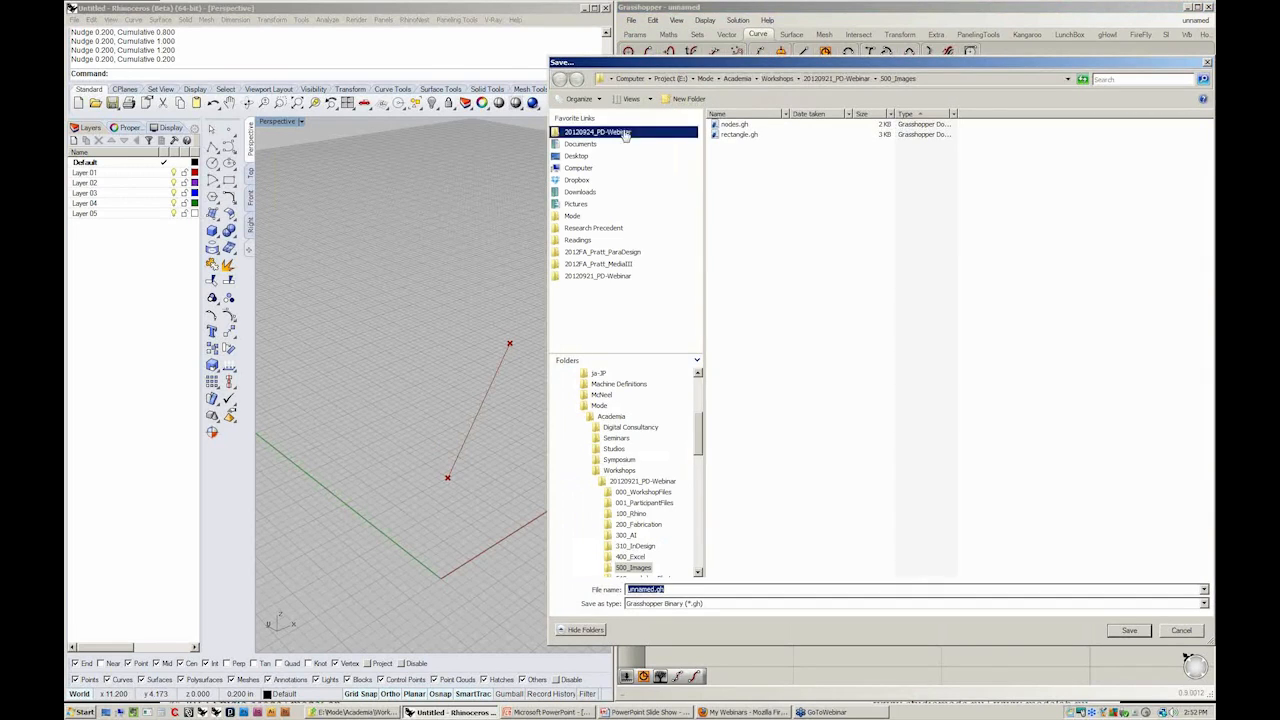
{"action": "double_click", "coordinate": [740, 124]}
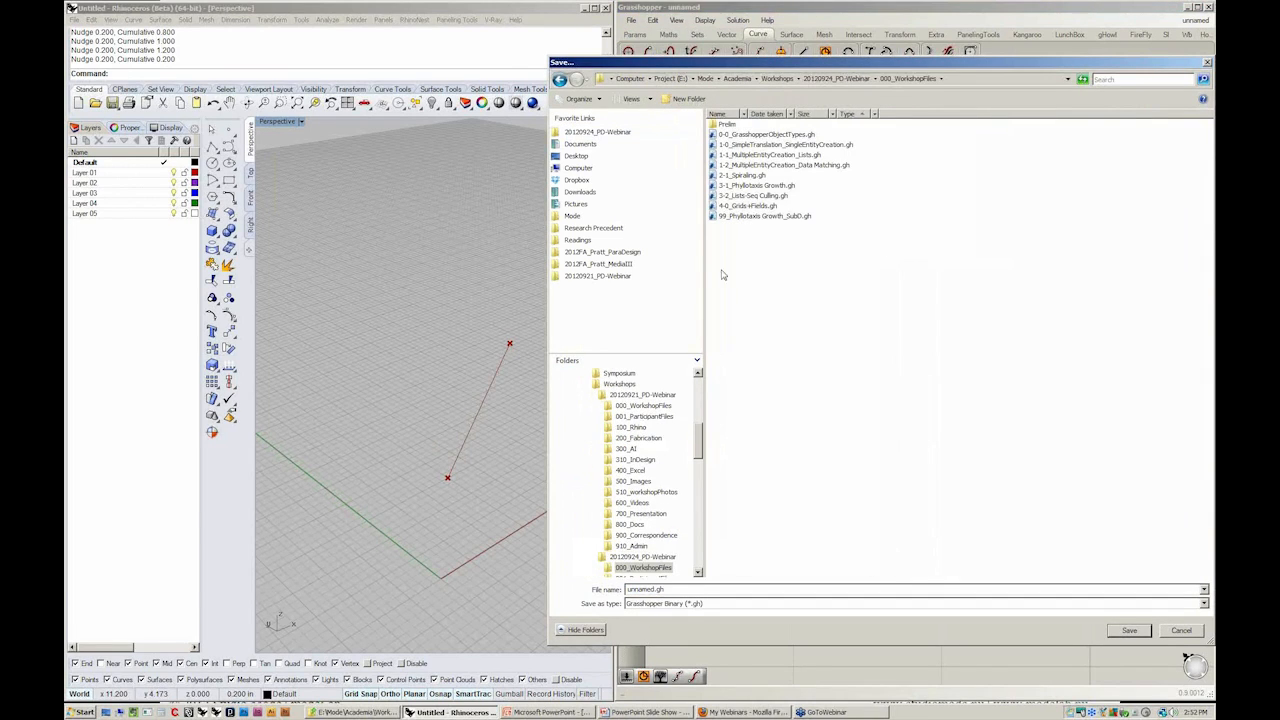
{"action": "left_click", "coordinate": [770, 216]}
{"action": "left_click", "coordinate": [630, 589]}
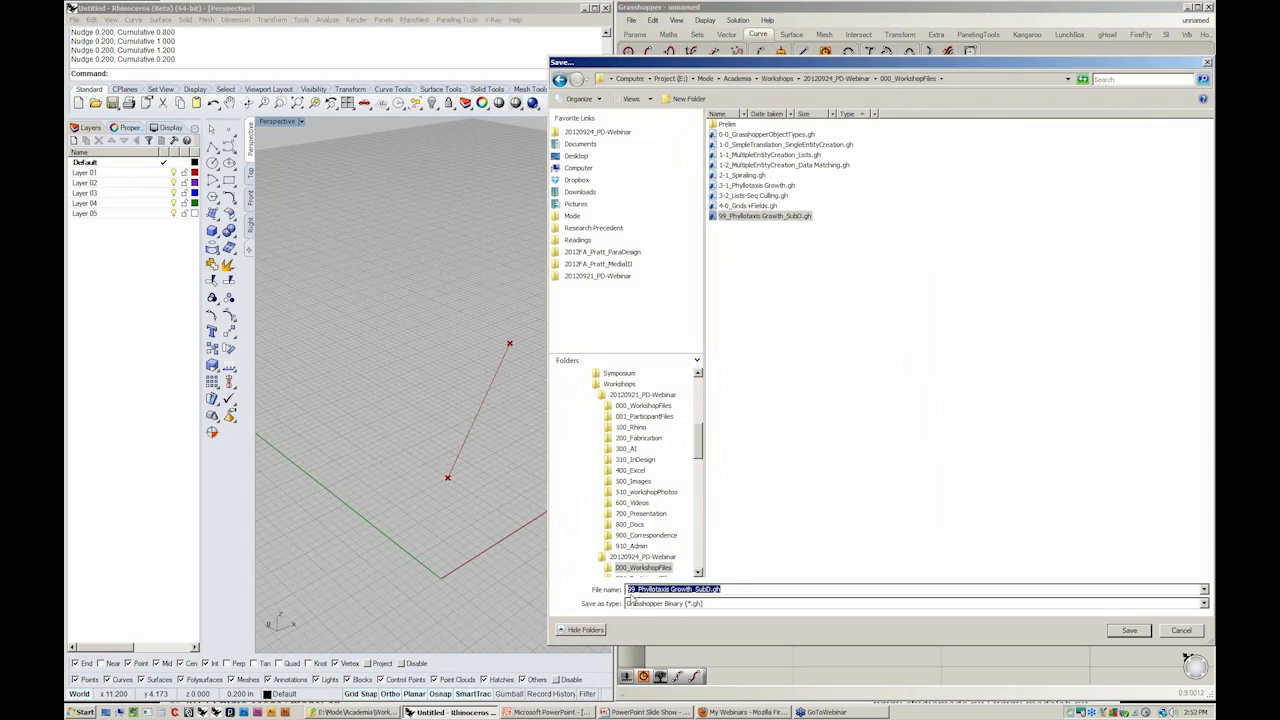
{"action": "type", "text": "9"}
{"action": "left_click_drag", "start_coordinate": [638, 588], "coordinate": [948, 605]}
{"action": "type", "text": "myFirstGrasshopperFile"}
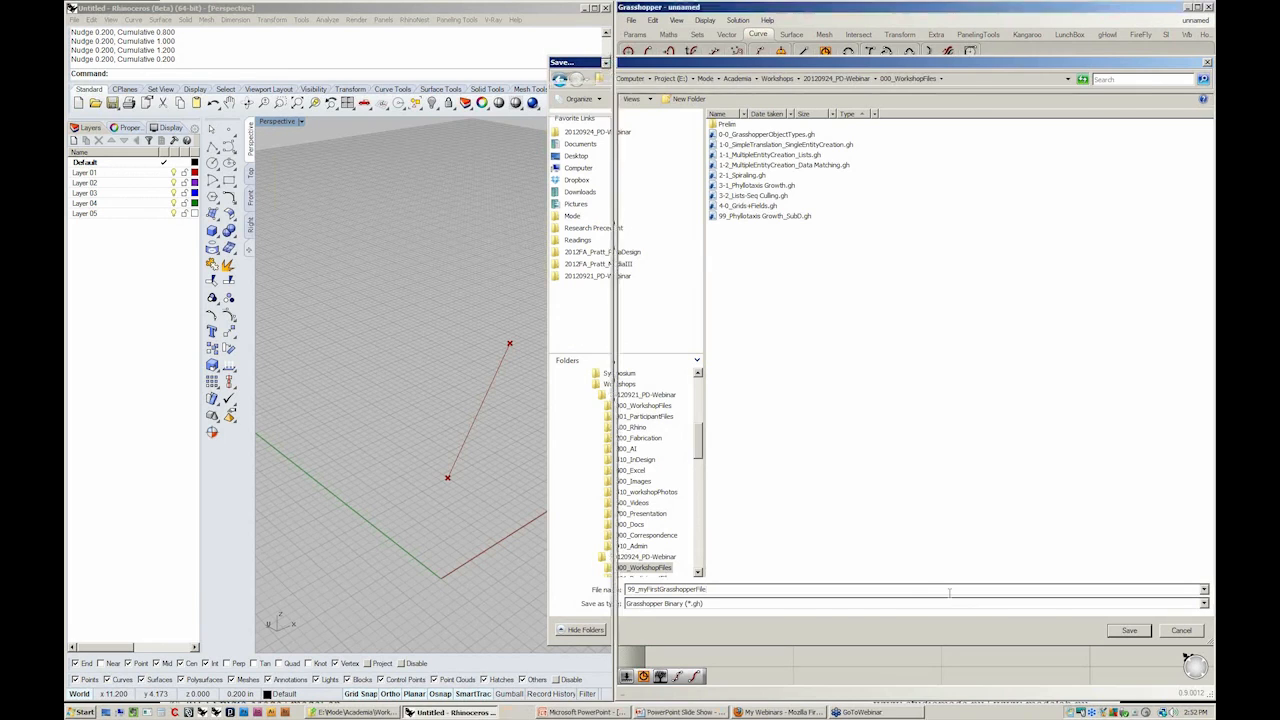
{"action": "key", "text": "Return"}
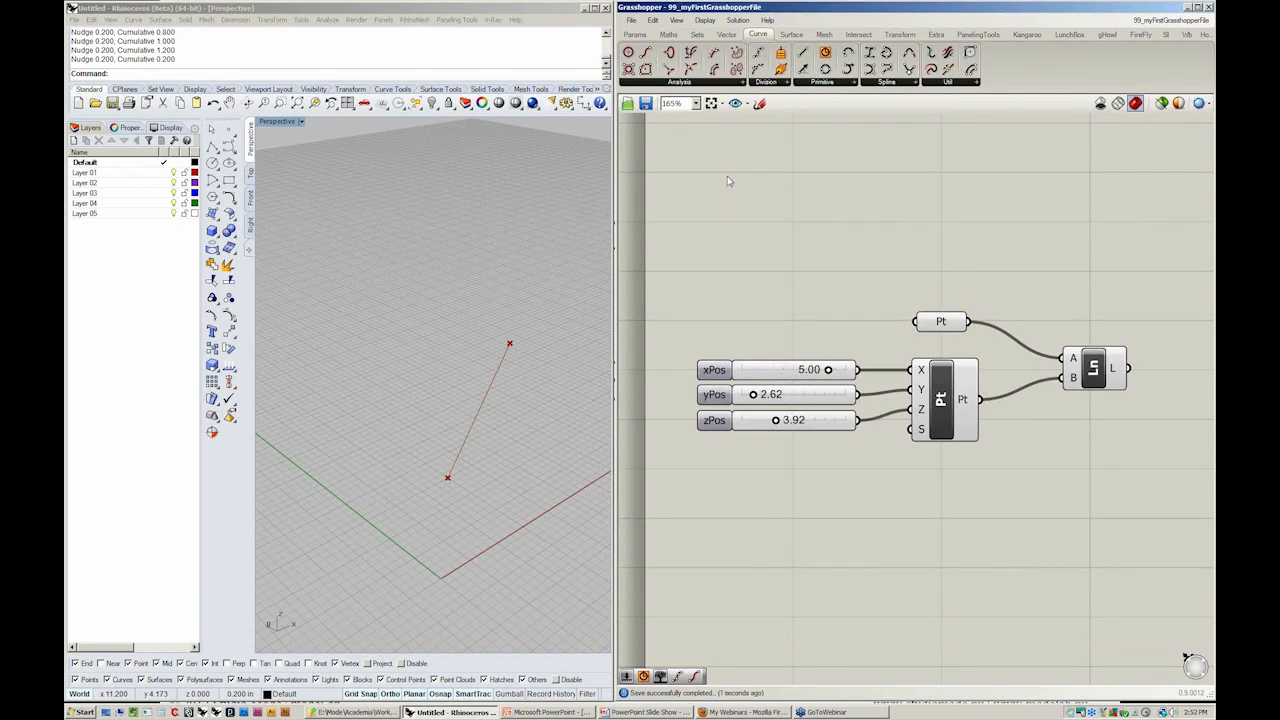
{"action": "left_click", "coordinate": [631, 20]}
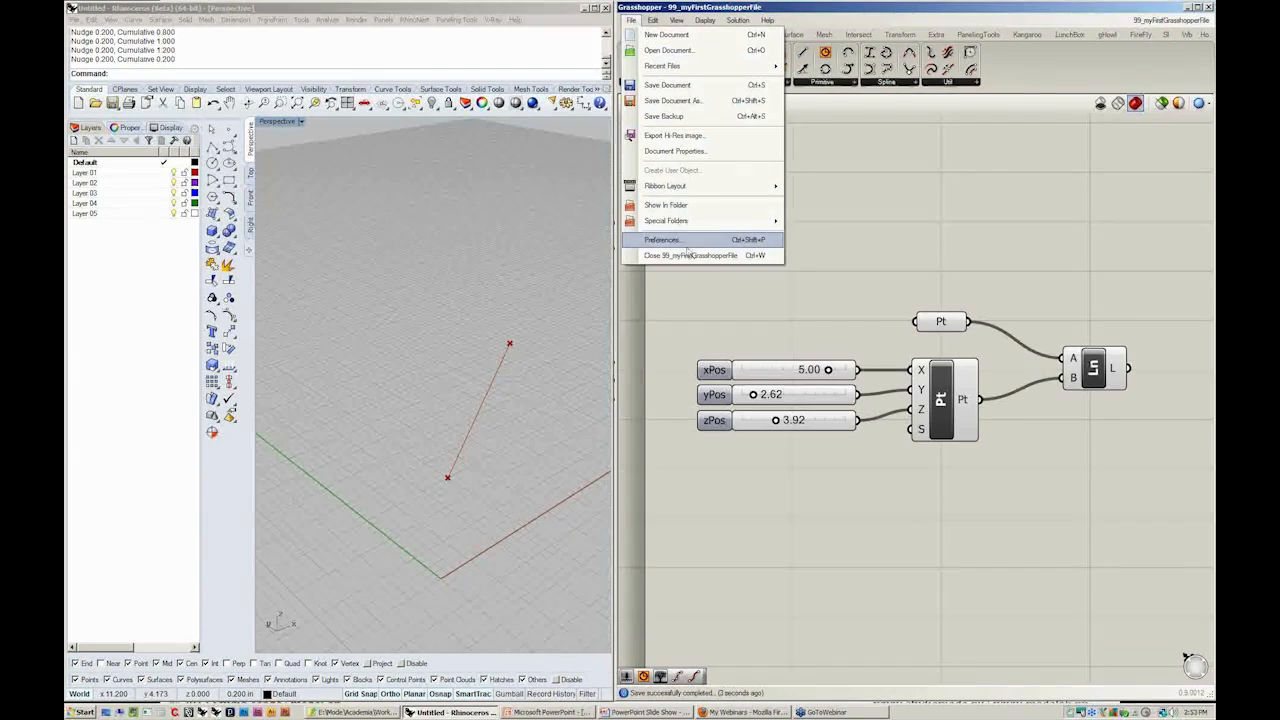
{"action": "left_click", "coordinate": [690, 255]}
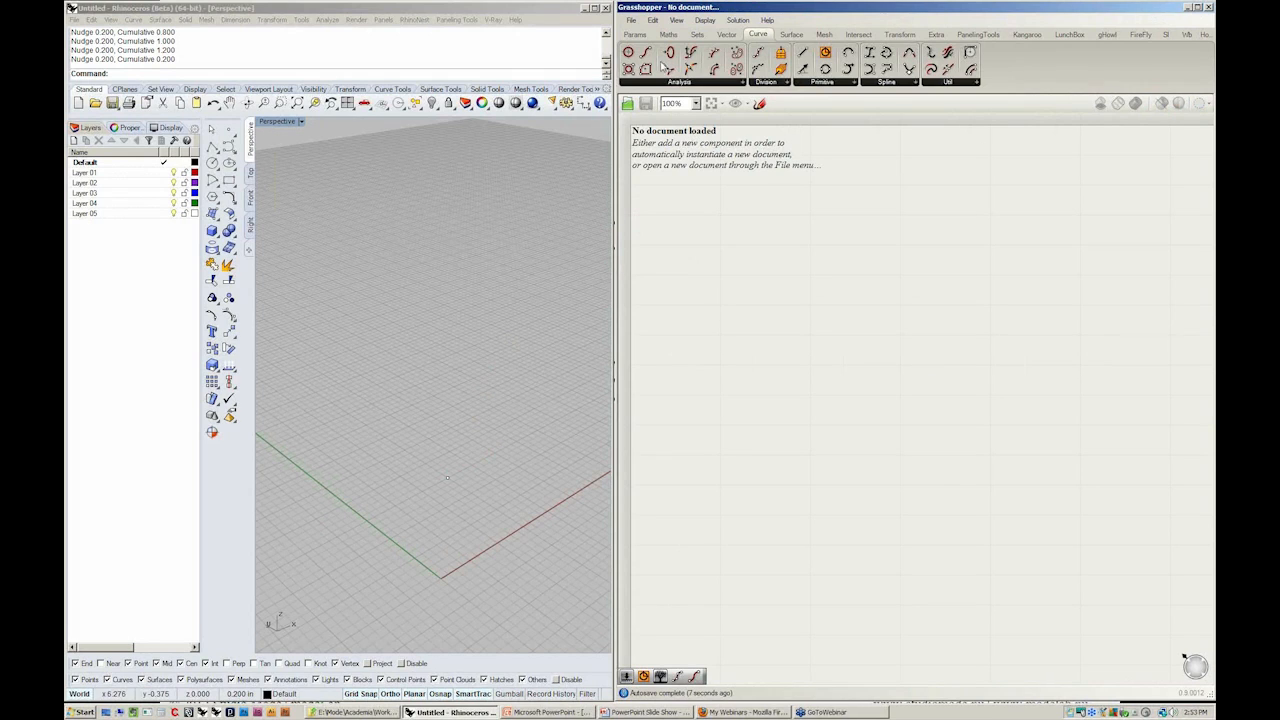
{"action": "left_click", "coordinate": [631, 20]}
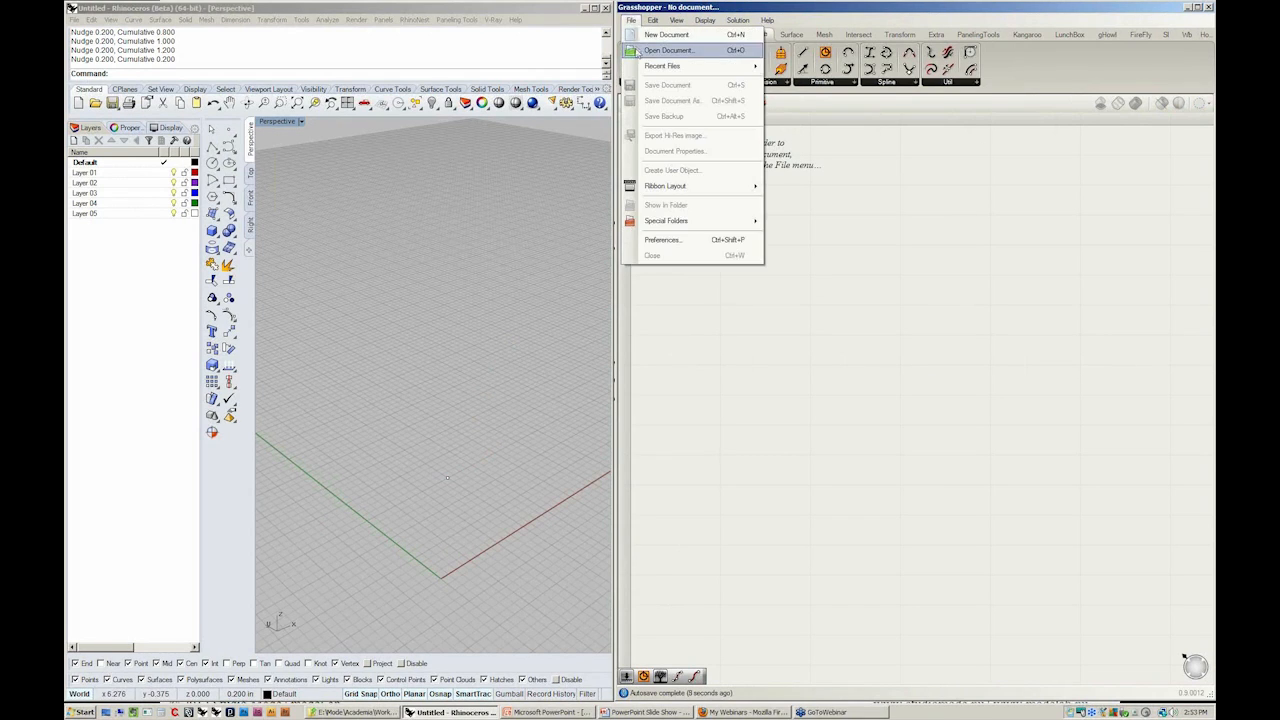
{"action": "left_click", "coordinate": [668, 50]}
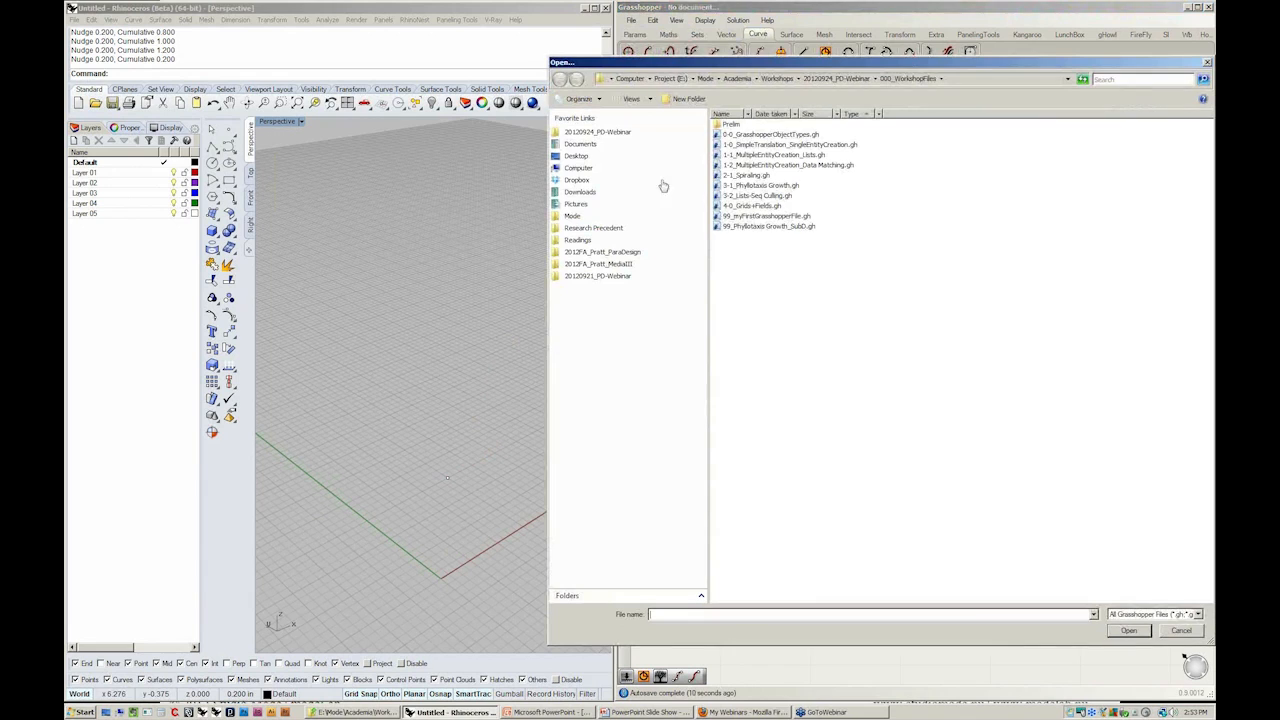
{"action": "left_click", "coordinate": [768, 217]}
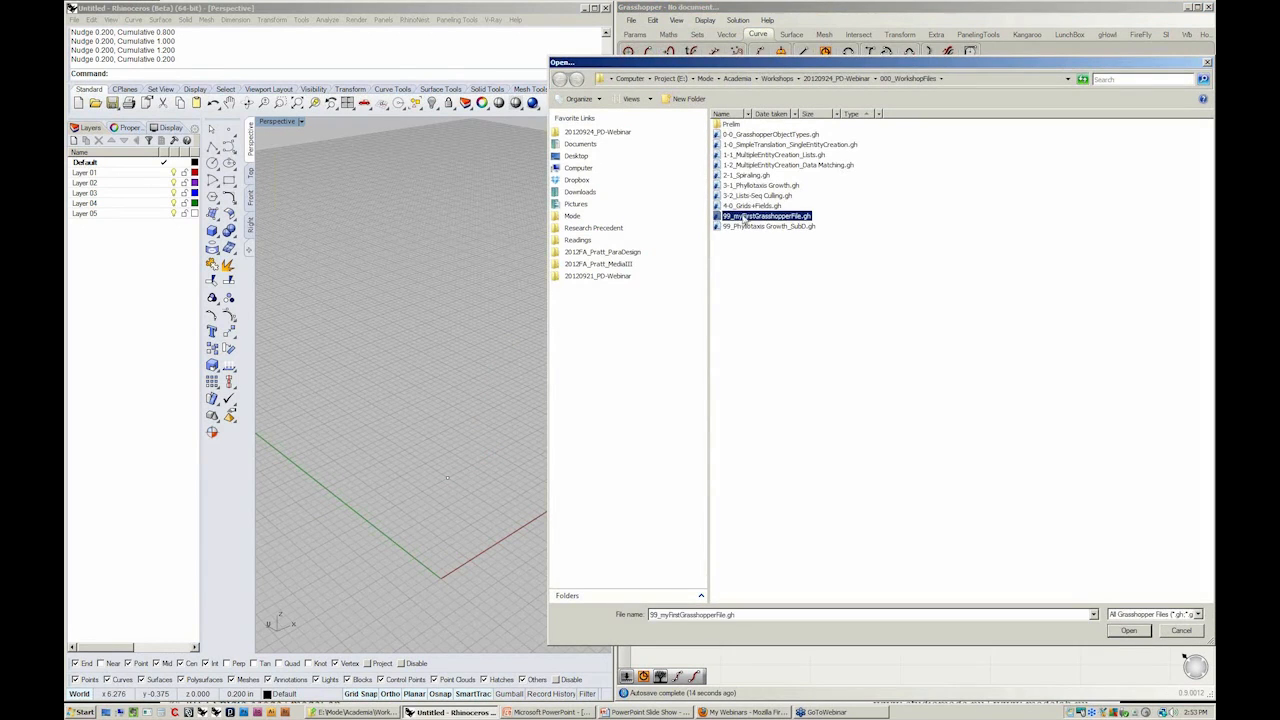
{"action": "left_click", "coordinate": [1181, 630]}
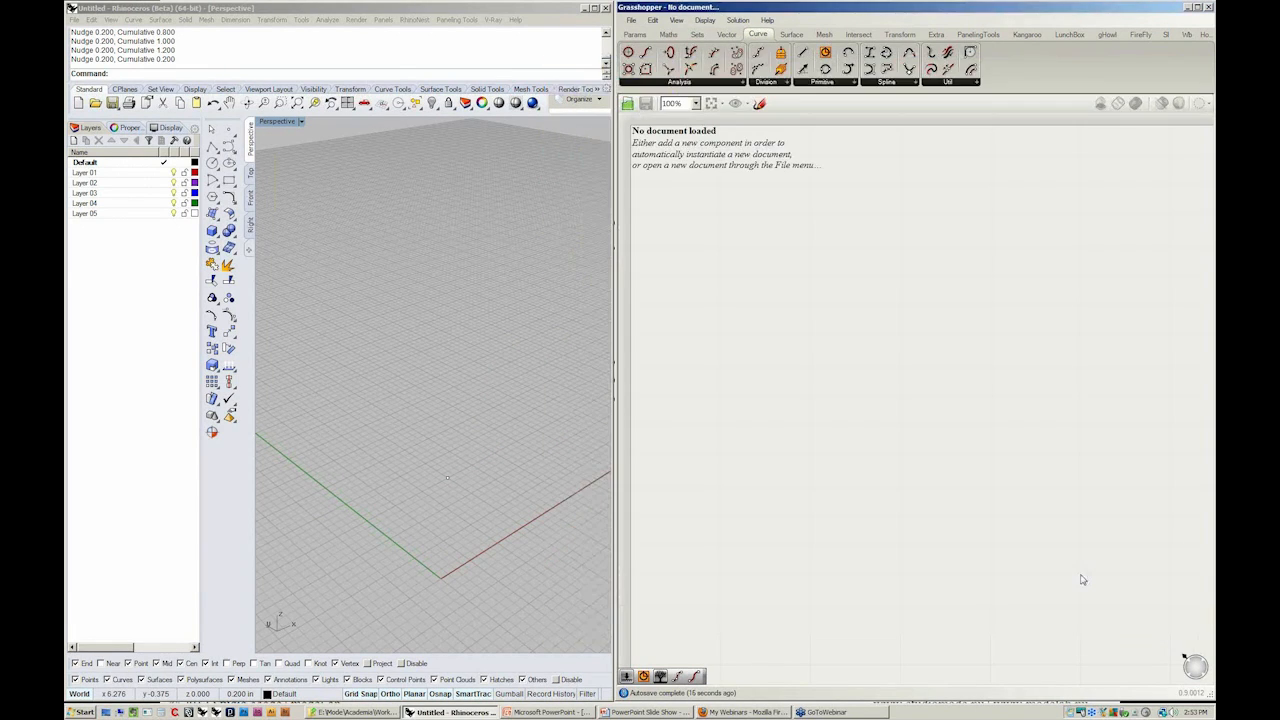
- Reopen 99_myFirstGrasshopperFile.gh from the recently used files
{"action": "left_click", "coordinate": [632, 20]}
{"action": "mouse_move", "coordinate": [653, 68]}
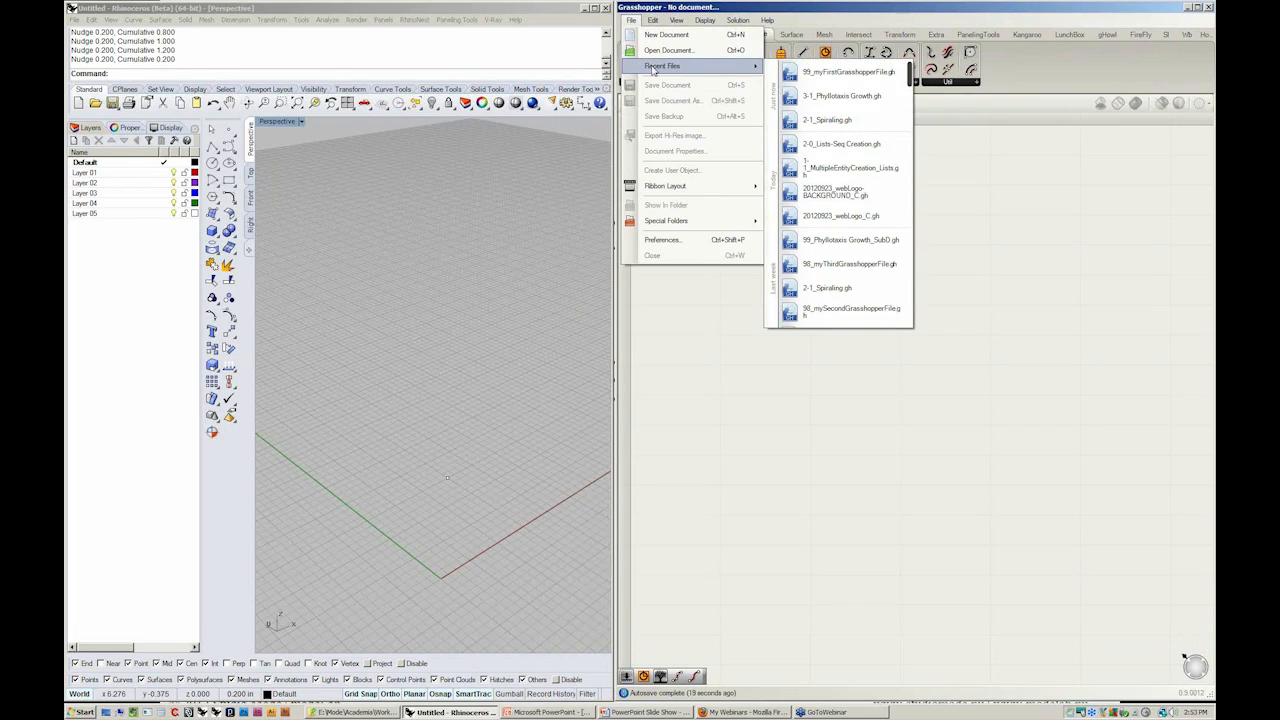
{"action": "left_click", "coordinate": [830, 73]}
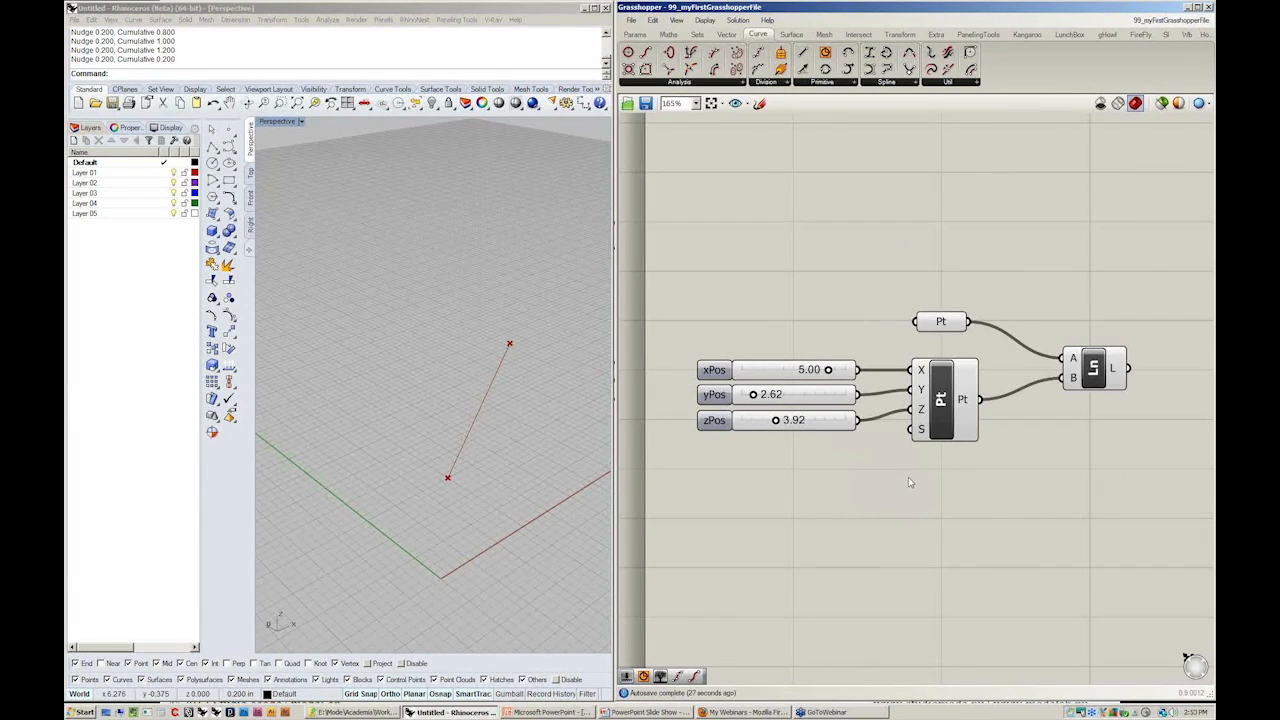
{"action": "right_click_drag", "start_coordinate": [491, 451], "coordinate": [444, 520]}
{"action": "left_click", "coordinate": [954, 549]}
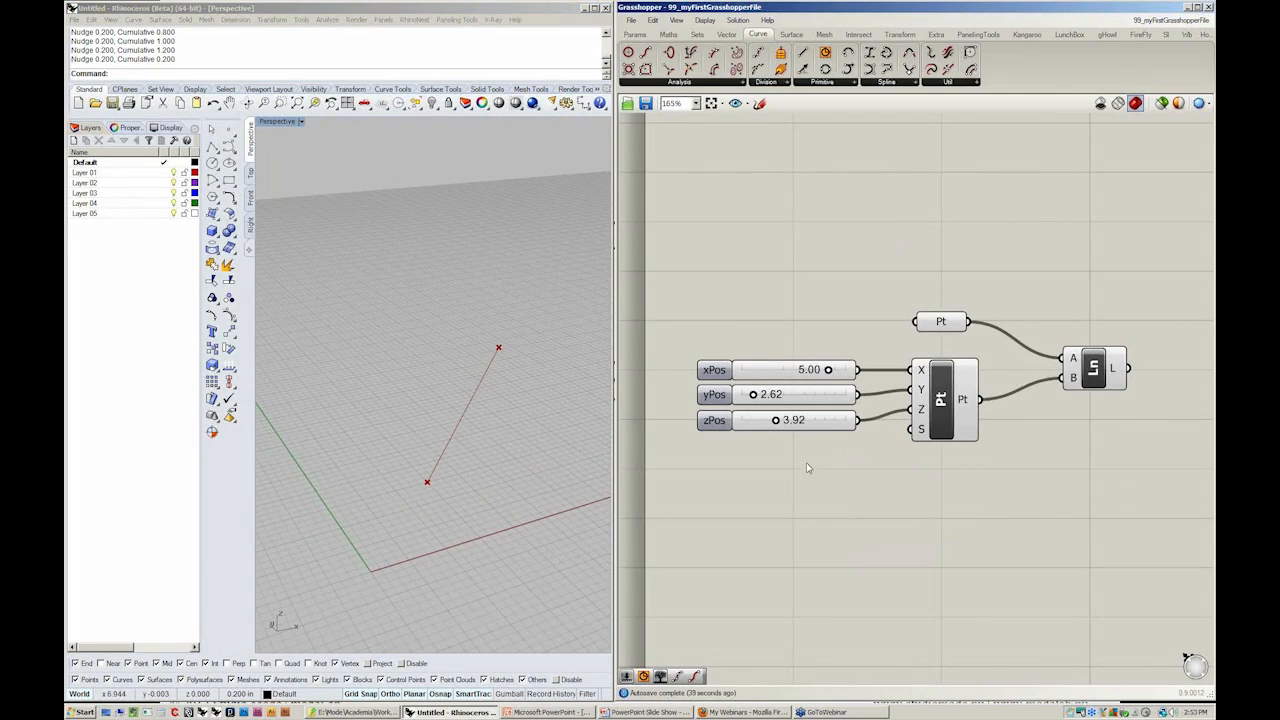
- Switch to Rhino and start a new model from the Small Objects - Inches template, discarding the changes to the untitled model
{"action": "left_click", "coordinate": [352, 252]}
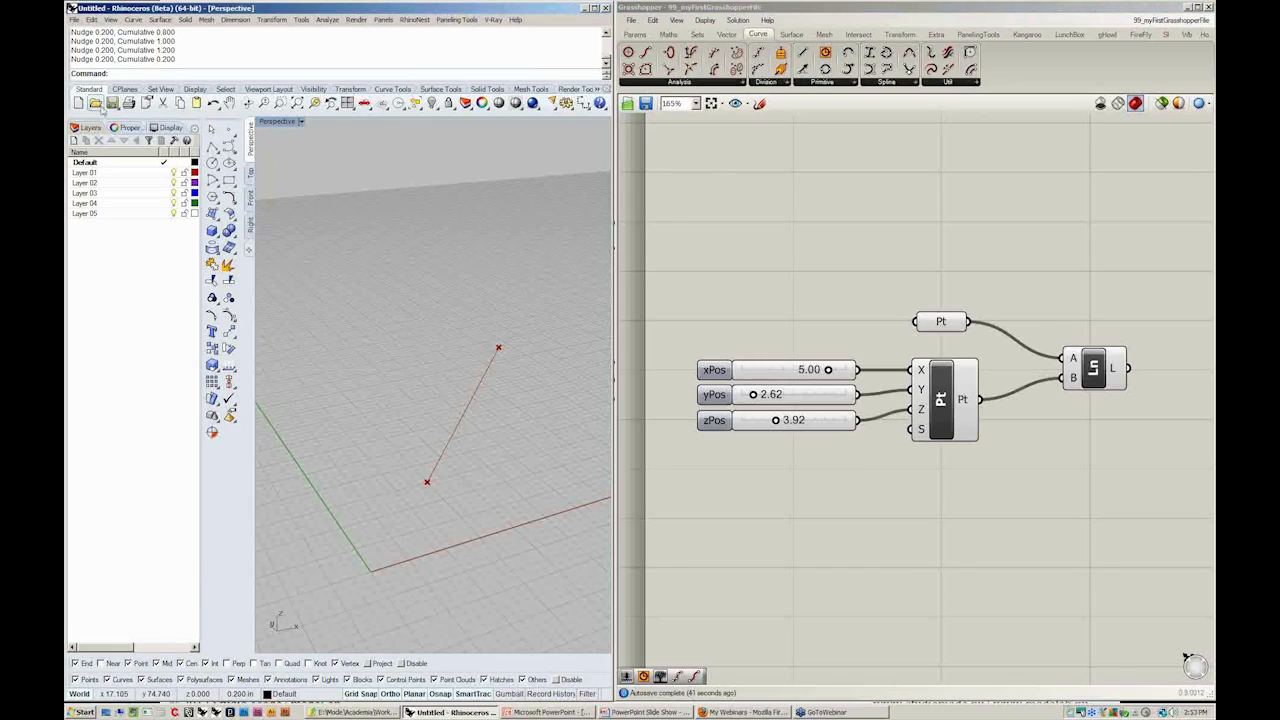
{"action": "left_click", "coordinate": [78, 103]}
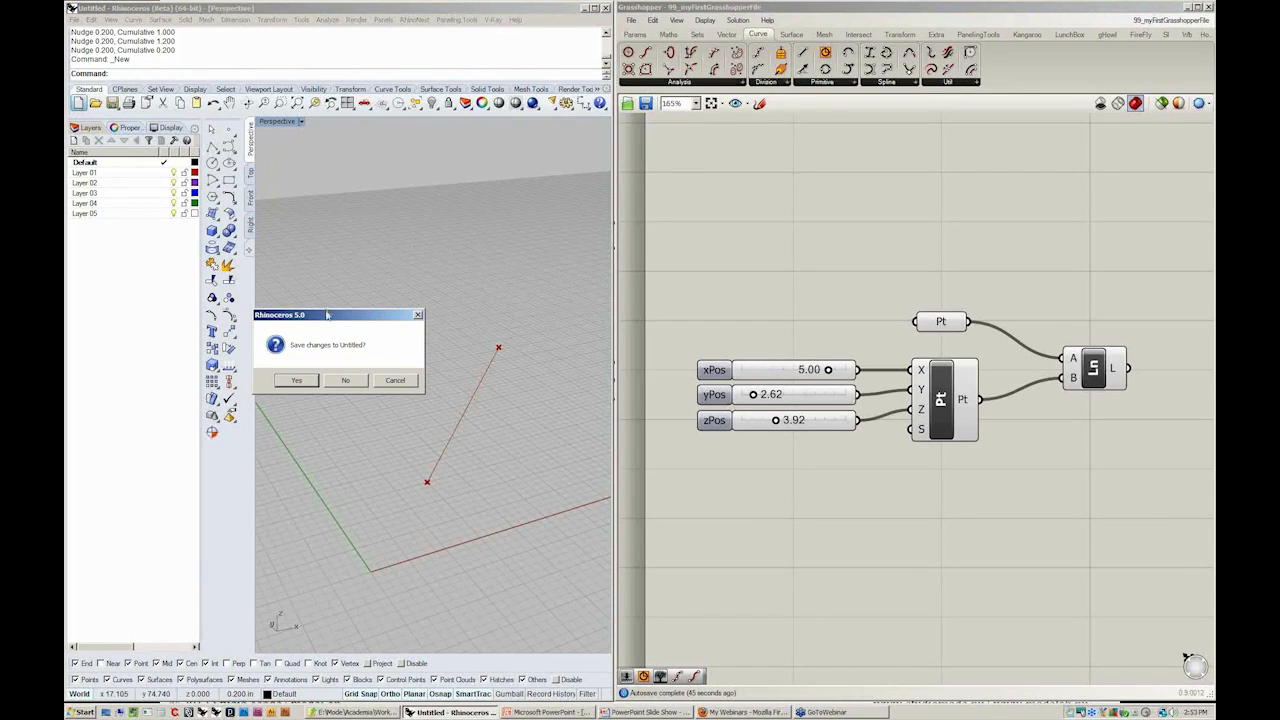
{"action": "left_click_drag", "start_coordinate": [331, 316], "coordinate": [481, 226]}
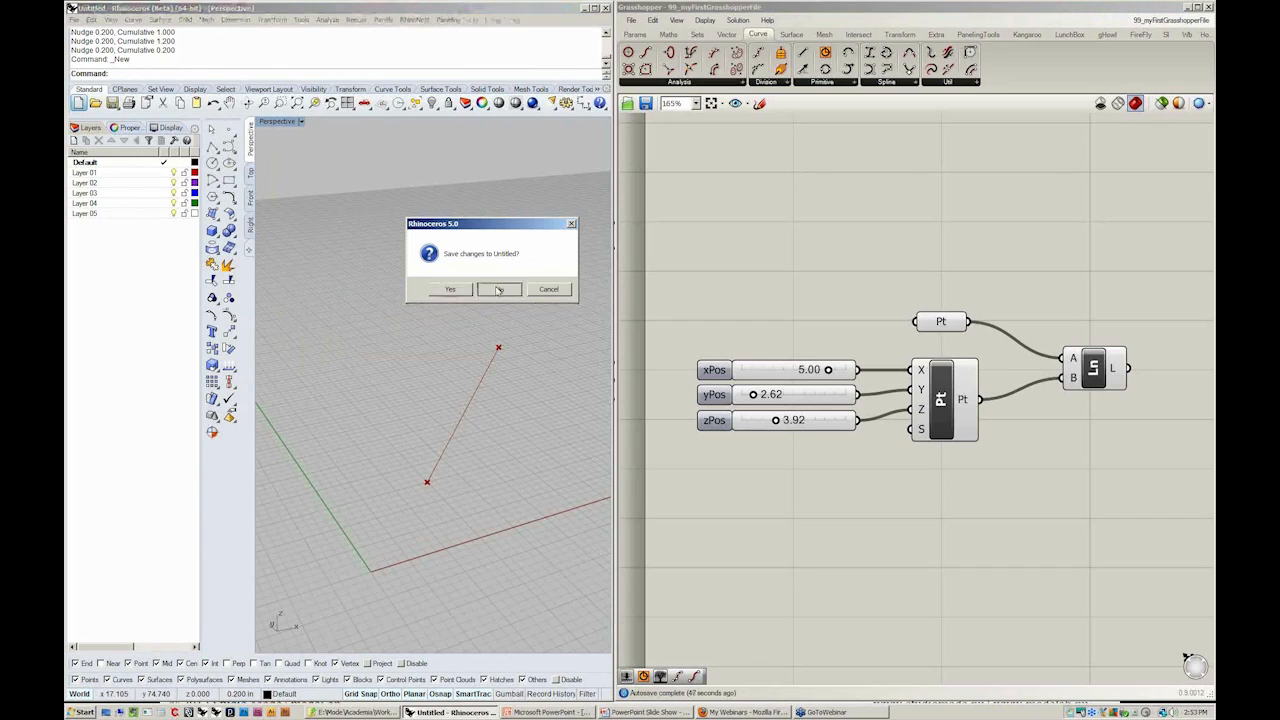
{"action": "left_click", "coordinate": [498, 290]}
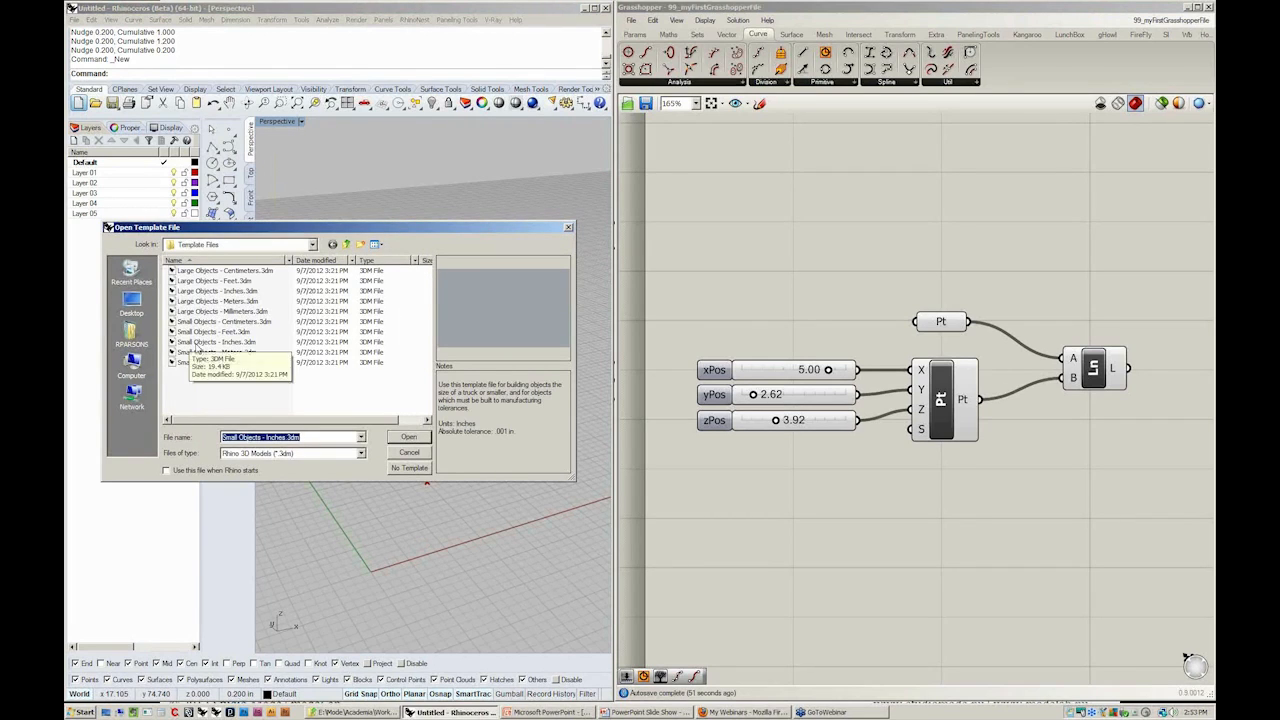
{"action": "left_click", "coordinate": [195, 344]}
{"action": "left_click", "coordinate": [410, 437]}
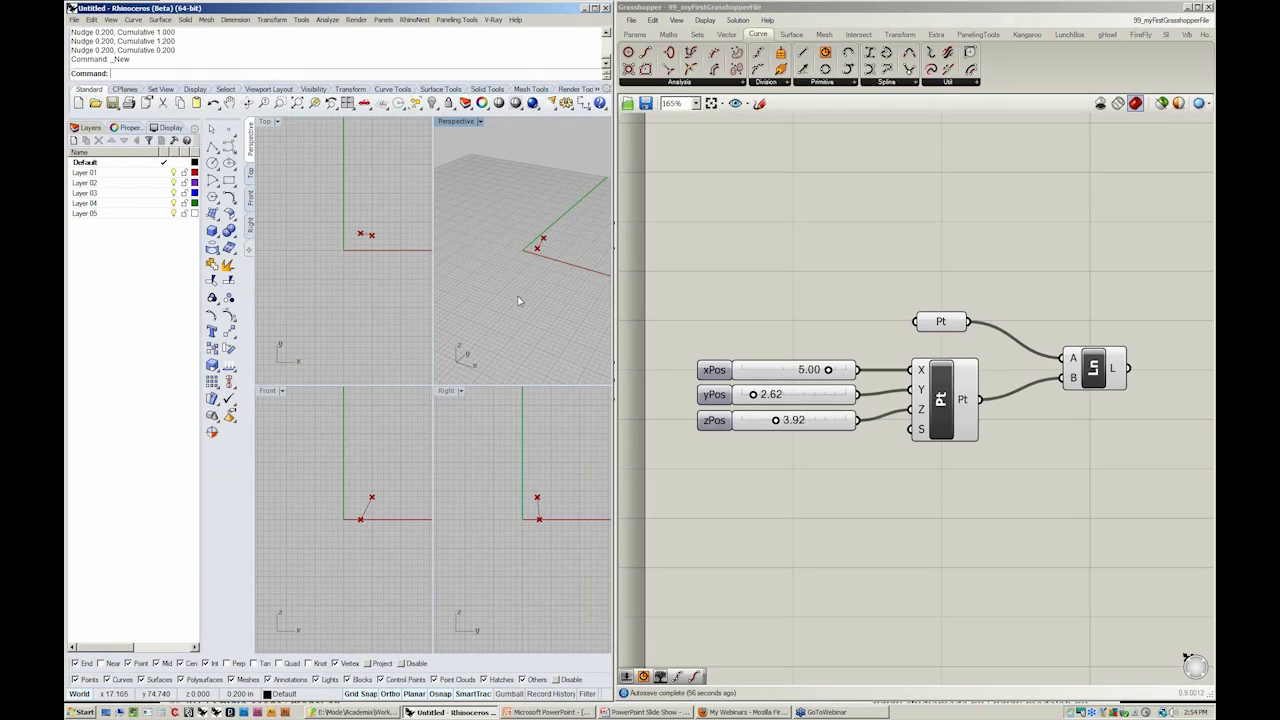
- Zoom to the extents of the geometry and maximize the Perspective viewport
{"action": "type", "text": "ze"}
{"action": "key", "text": "Return"}
{"action": "double_click", "coordinate": [454, 122]}
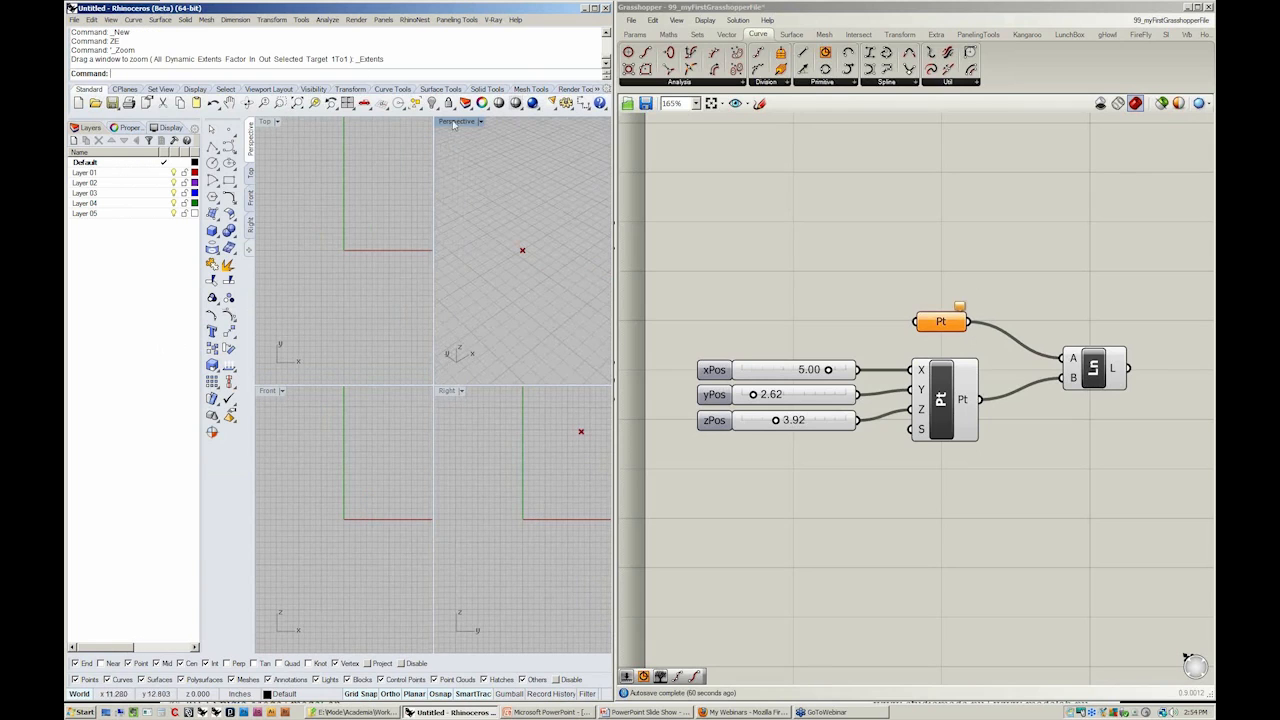
{"action": "mouse_move", "coordinate": [451, 443]}
{"action": "right_mouse_down"}
{"action": "mouse_move", "coordinate": [489, 371]}
{"action": "mouse_move", "coordinate": [480, 376]}
{"action": "right_mouse_up"}
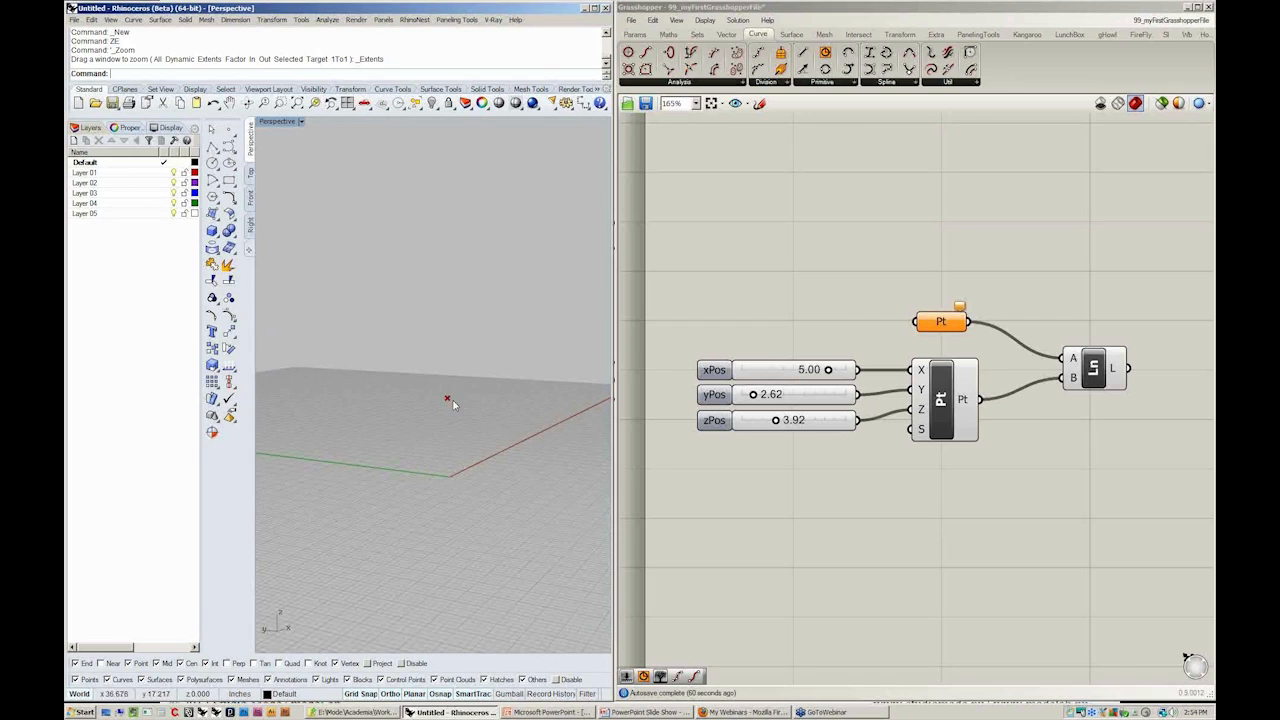
{"action": "right_click_drag", "start_coordinate": [511, 446], "coordinate": [487, 502]}
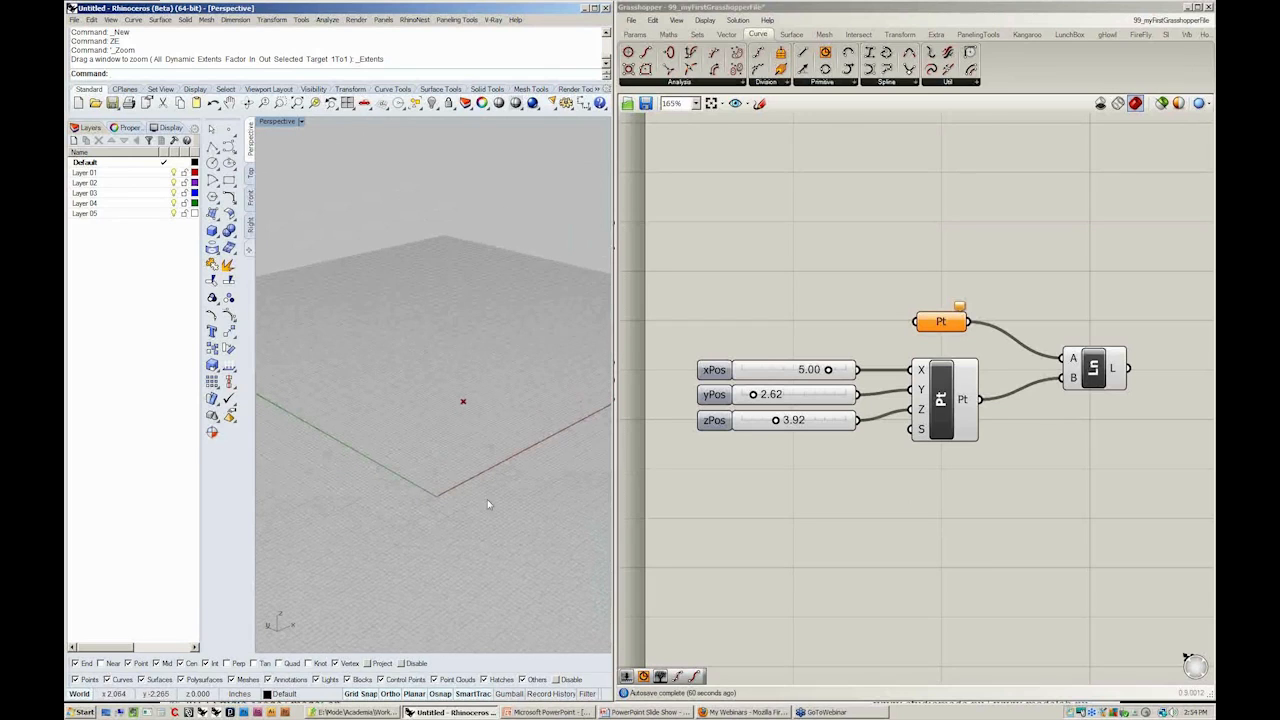
- Examine the Point parameter's stored value and its options for setting a point
{"action": "left_click", "coordinate": [833, 274]}
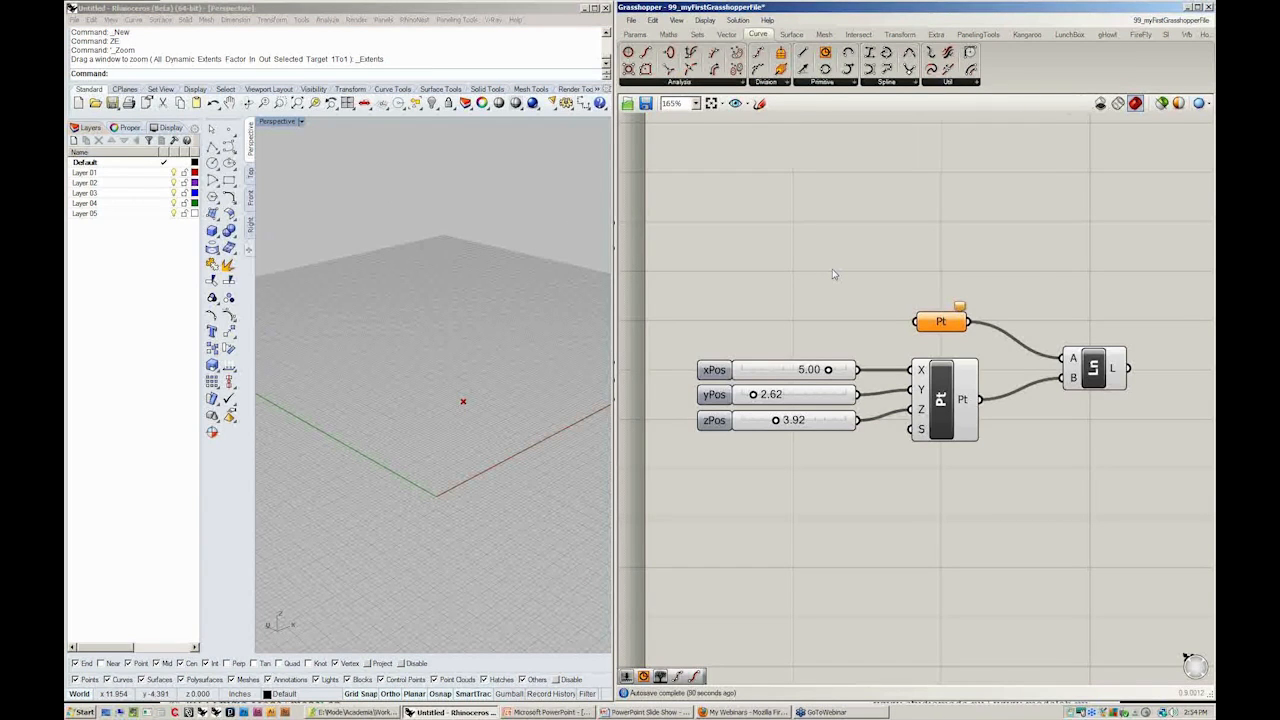
{"action": "left_click", "coordinate": [943, 321]}
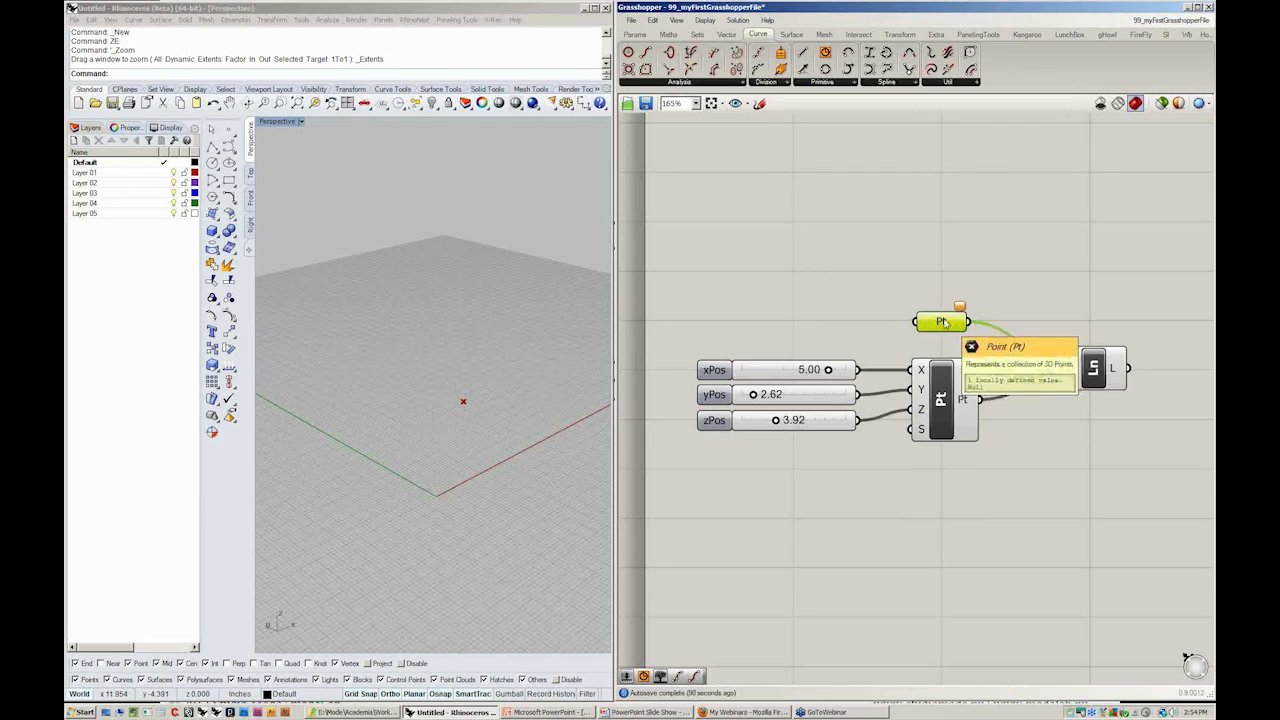
{"action": "right_click", "coordinate": [944, 321]}
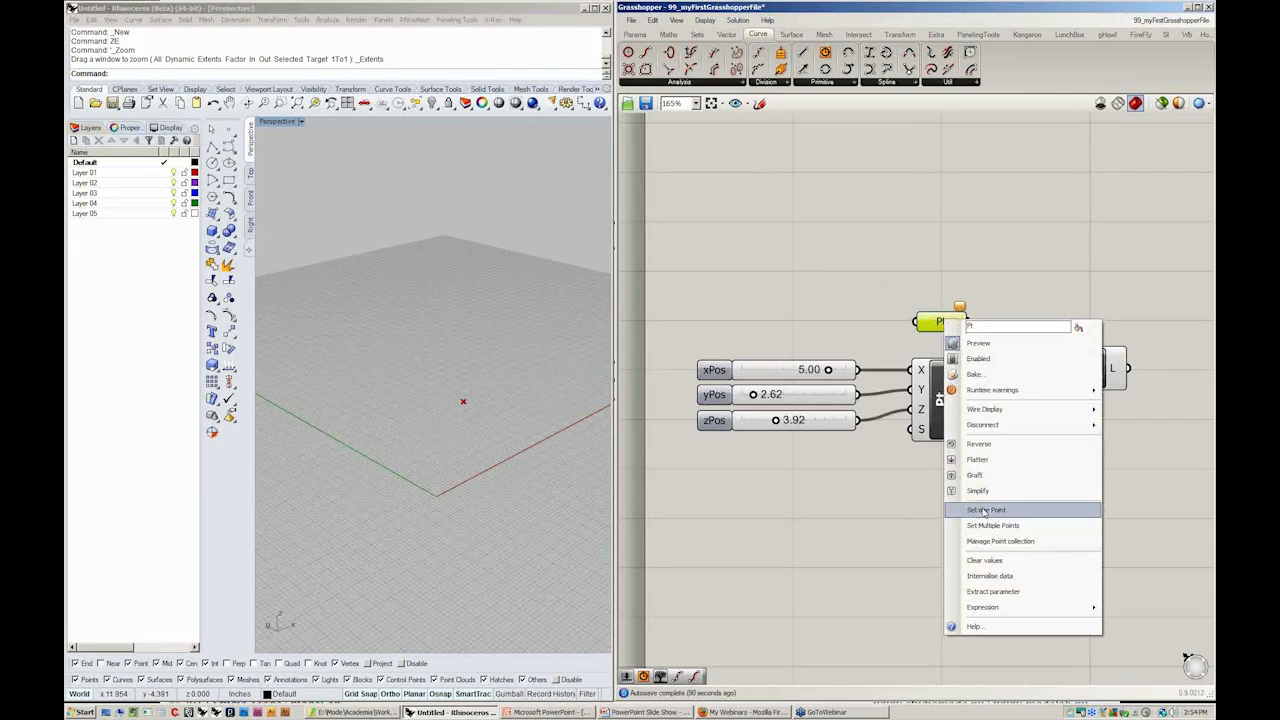
{"action": "left_click", "coordinate": [985, 510]}
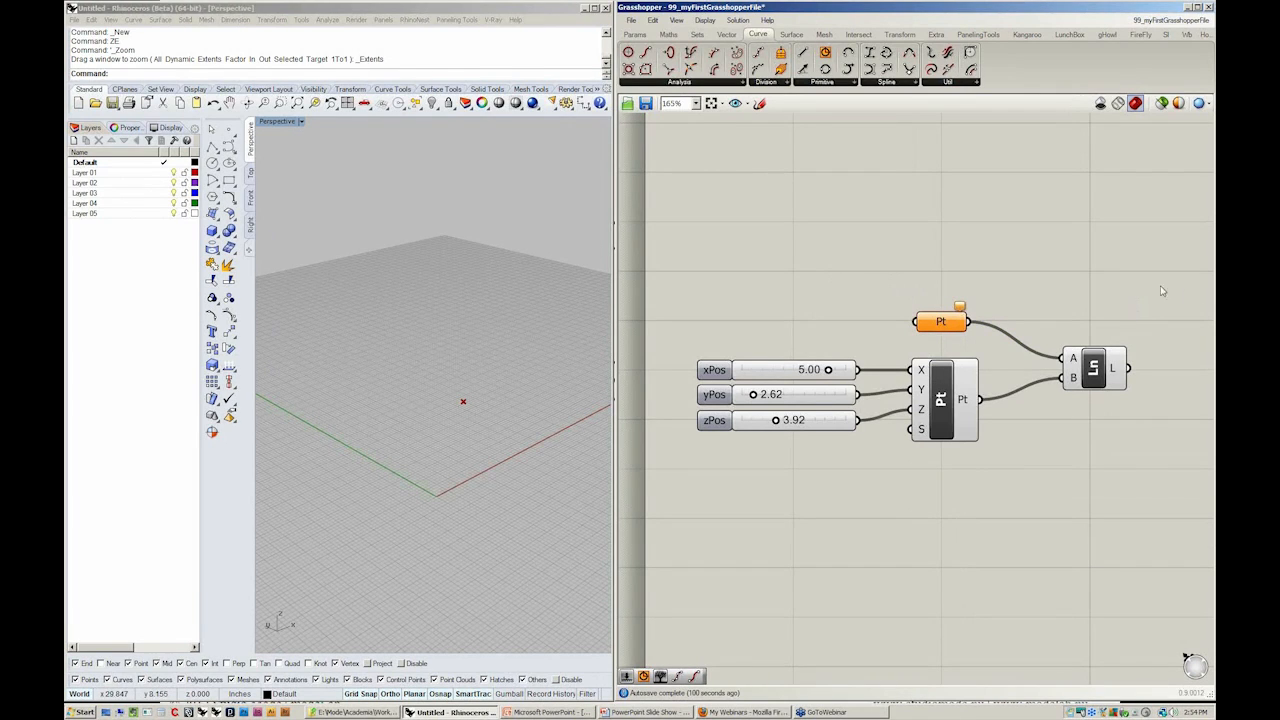
{"action": "left_click_drag", "start_coordinate": [1158, 285], "coordinate": [730, 476]}
{"action": "left_click", "coordinate": [772, 517]}
- Place a point object on the Perspective viewport's construction plane at about x 4, y 3.25
{"action": "right_click_drag", "start_coordinate": [450, 428], "coordinate": [435, 446]}
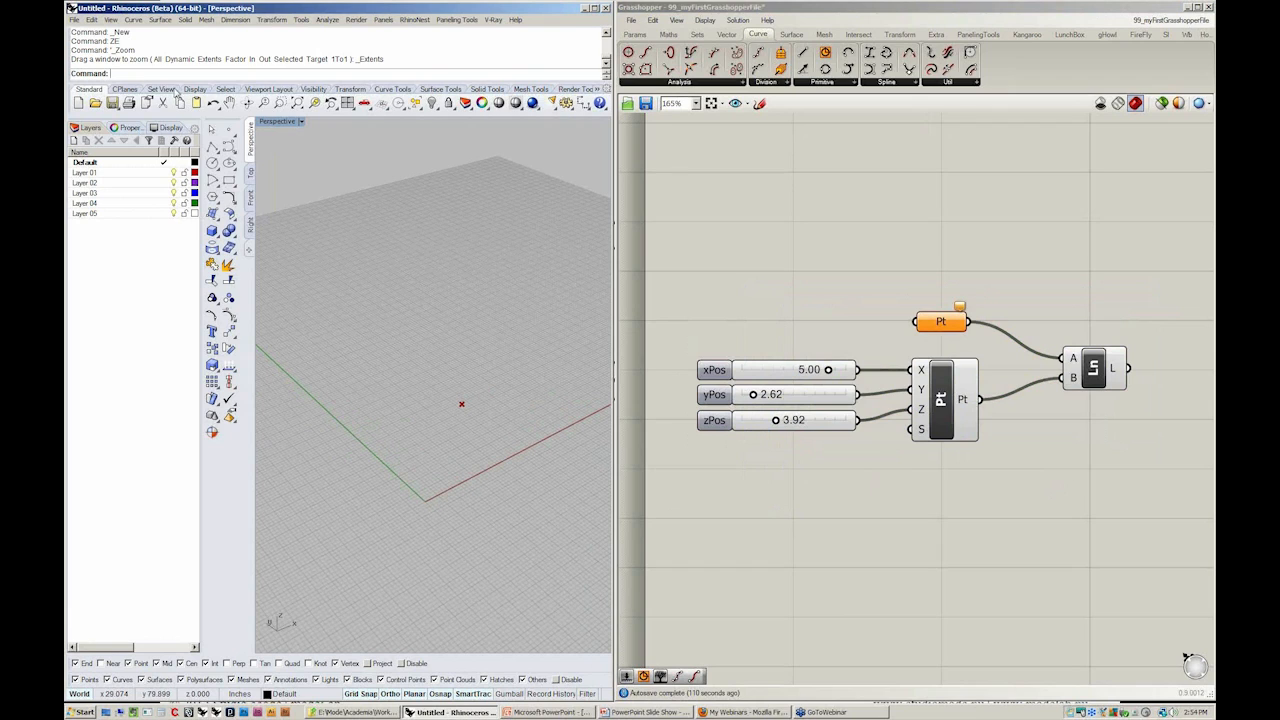
{"action": "left_click", "coordinate": [229, 131]}
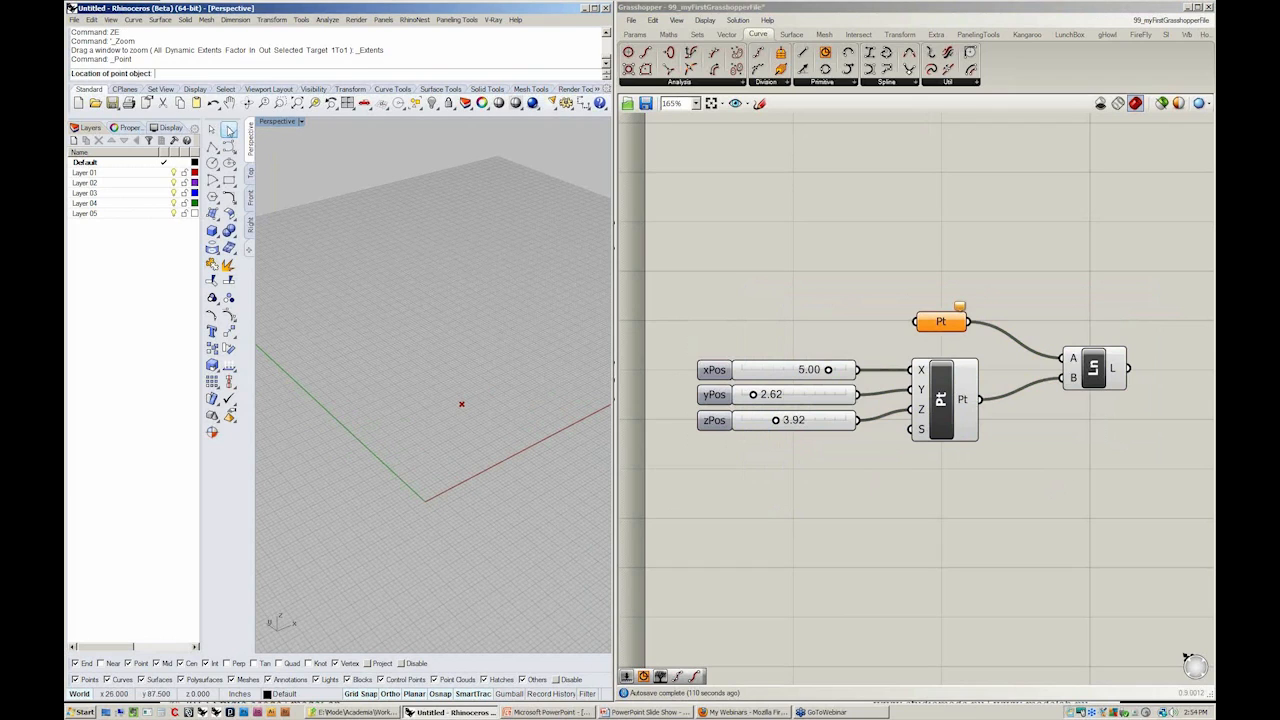
{"action": "left_click", "coordinate": [443, 455]}
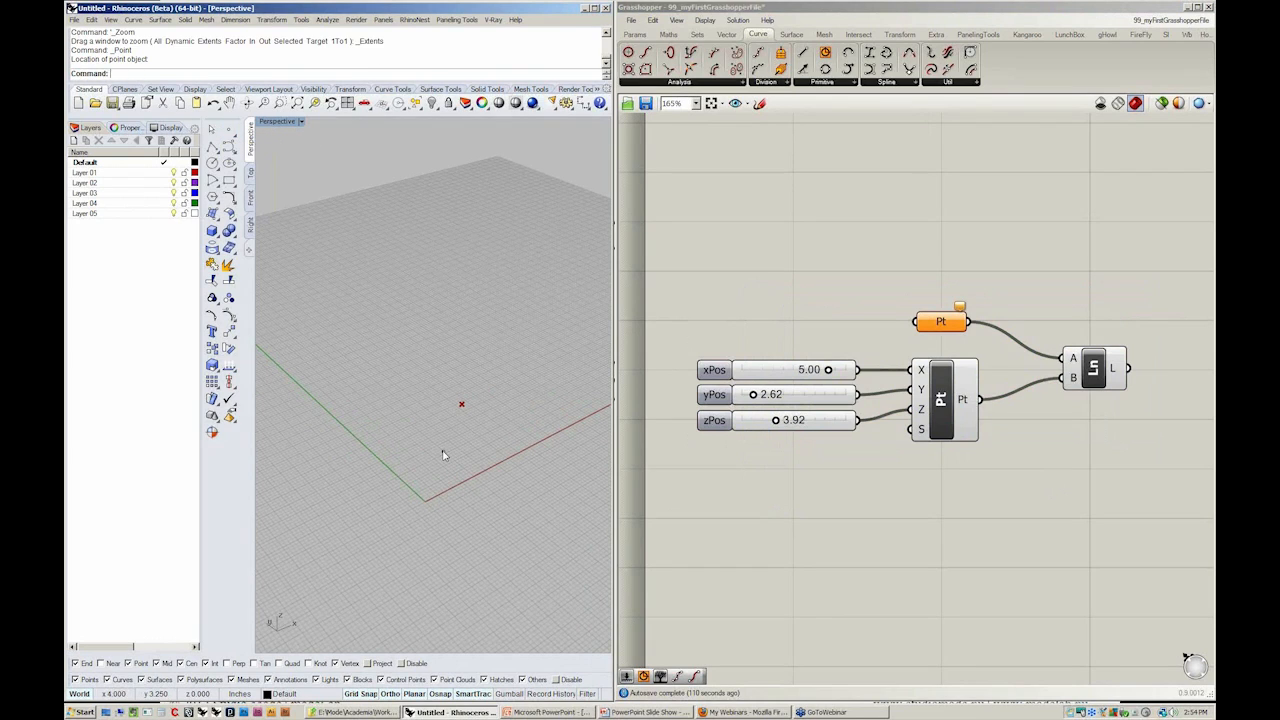
- Set the new Rhino point object as the single referenced point of the Grasshopper Point parameter
{"action": "right_click", "coordinate": [940, 321]}
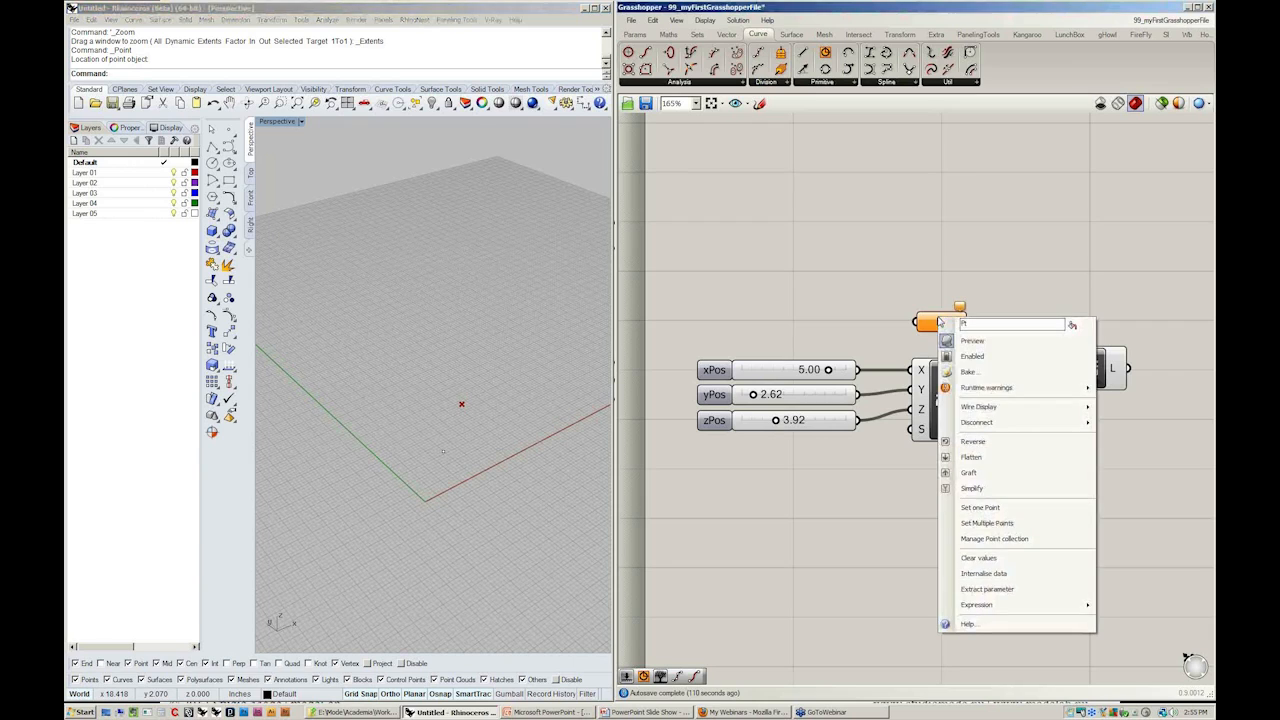
{"action": "left_click", "coordinate": [955, 510]}
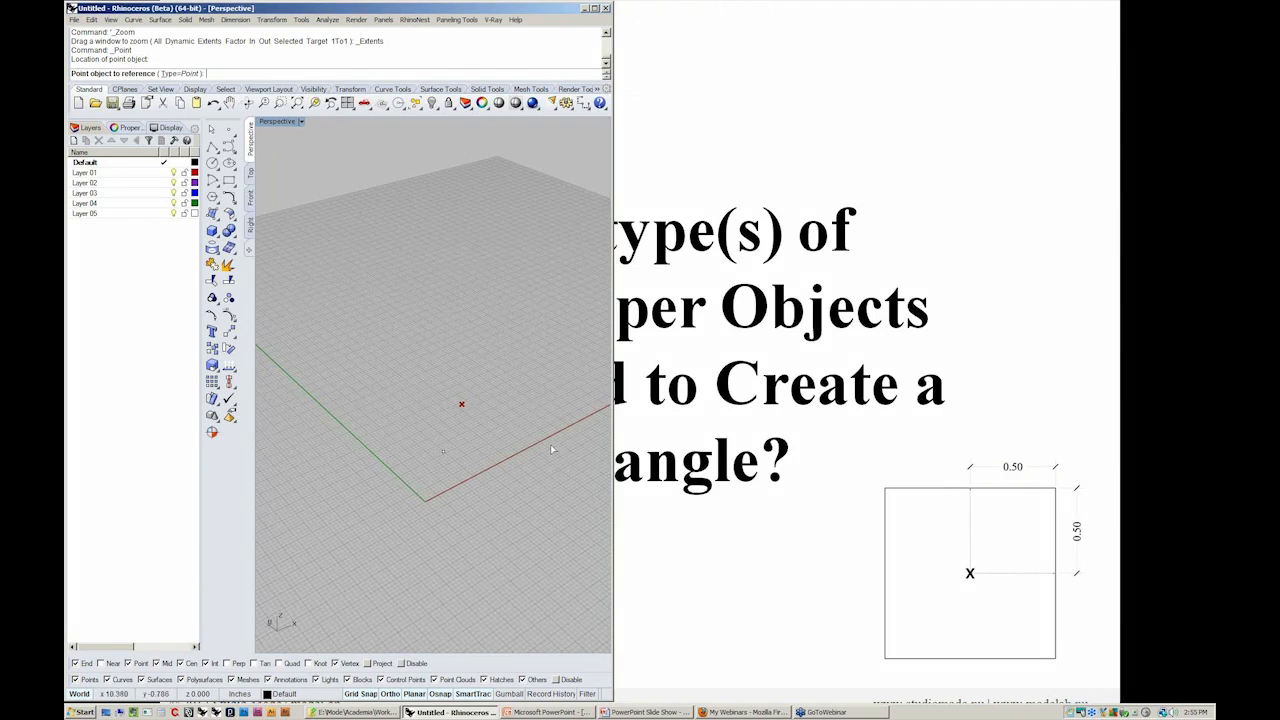
{"action": "left_click", "coordinate": [445, 455]}
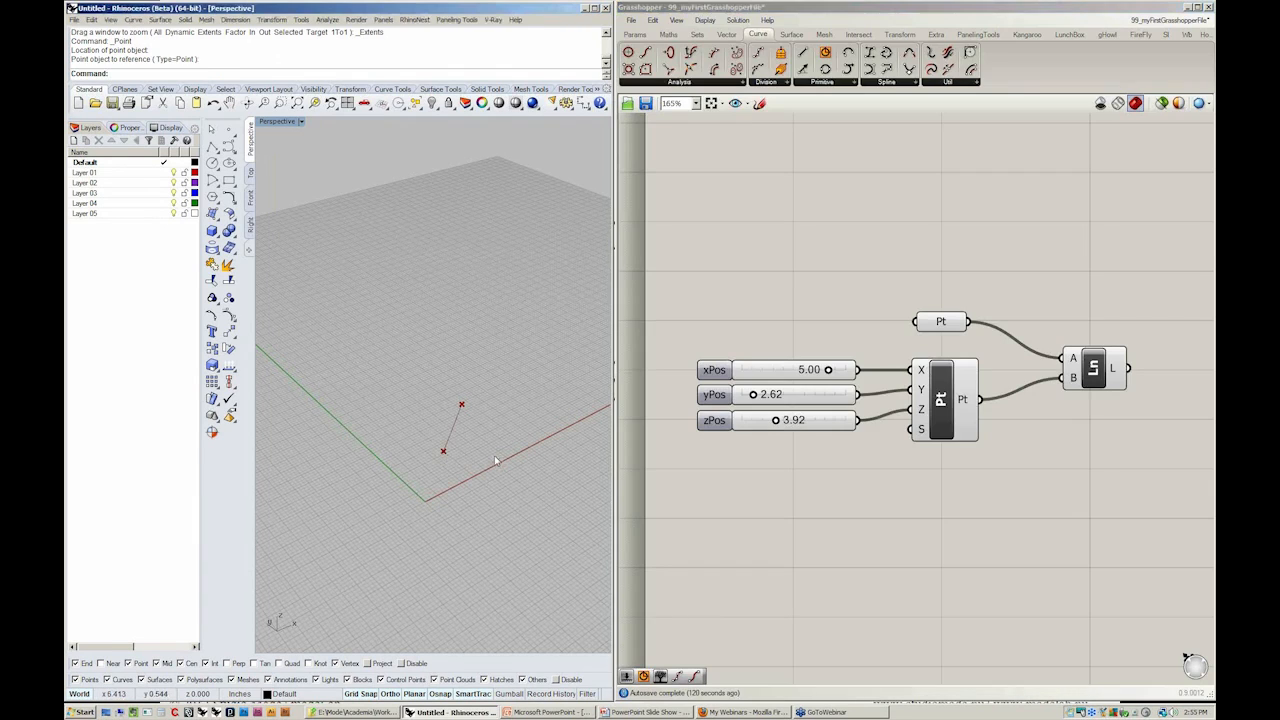
{"action": "mouse_move", "coordinate": [494, 455]}
{"action": "right_mouse_down"}
{"action": "mouse_move", "coordinate": [432, 471]}
{"action": "mouse_move", "coordinate": [337, 437]}
{"action": "mouse_move", "coordinate": [520, 465]}
{"action": "right_mouse_up"}
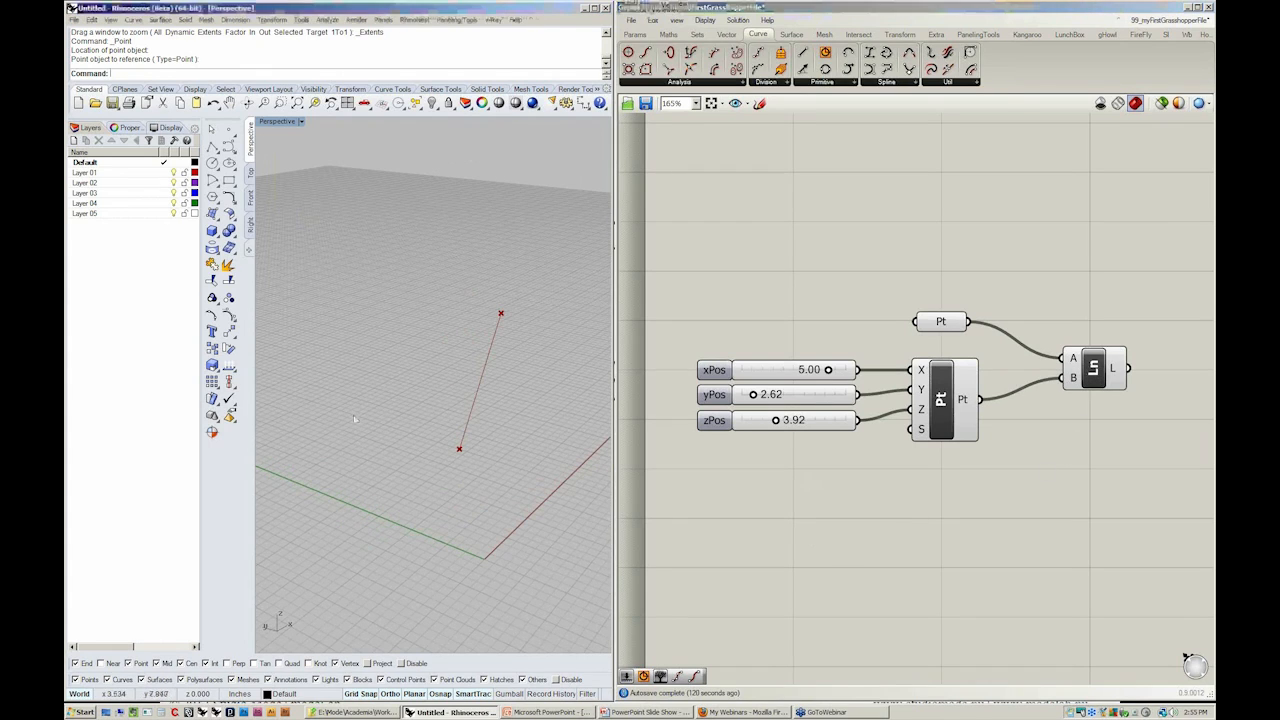
{"action": "right_click_drag", "start_coordinate": [492, 459], "coordinate": [462, 455]}
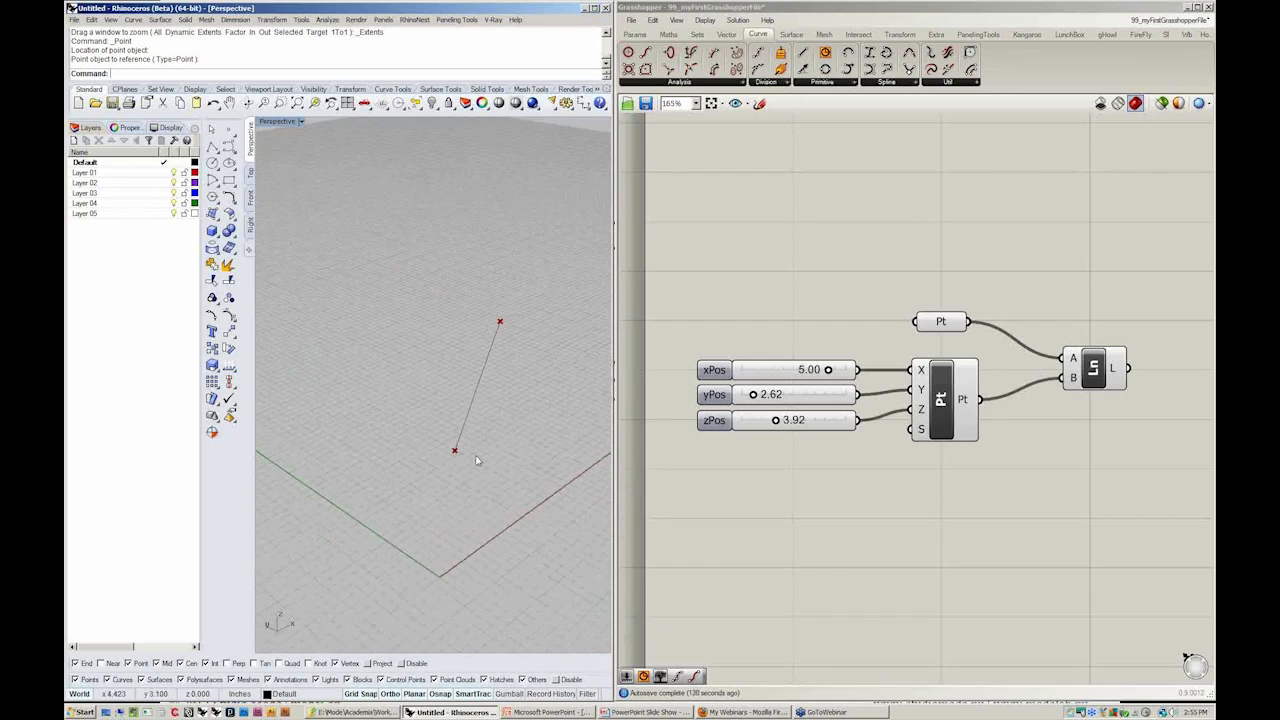
- Select the referenced point object in Rhino and examine how it relates to the Point parameter and the line
{"action": "left_click", "coordinate": [455, 451]}
{"action": "scroll", "coordinate": [468, 480], "scroll_direction": "down", "scroll_amount": 3}
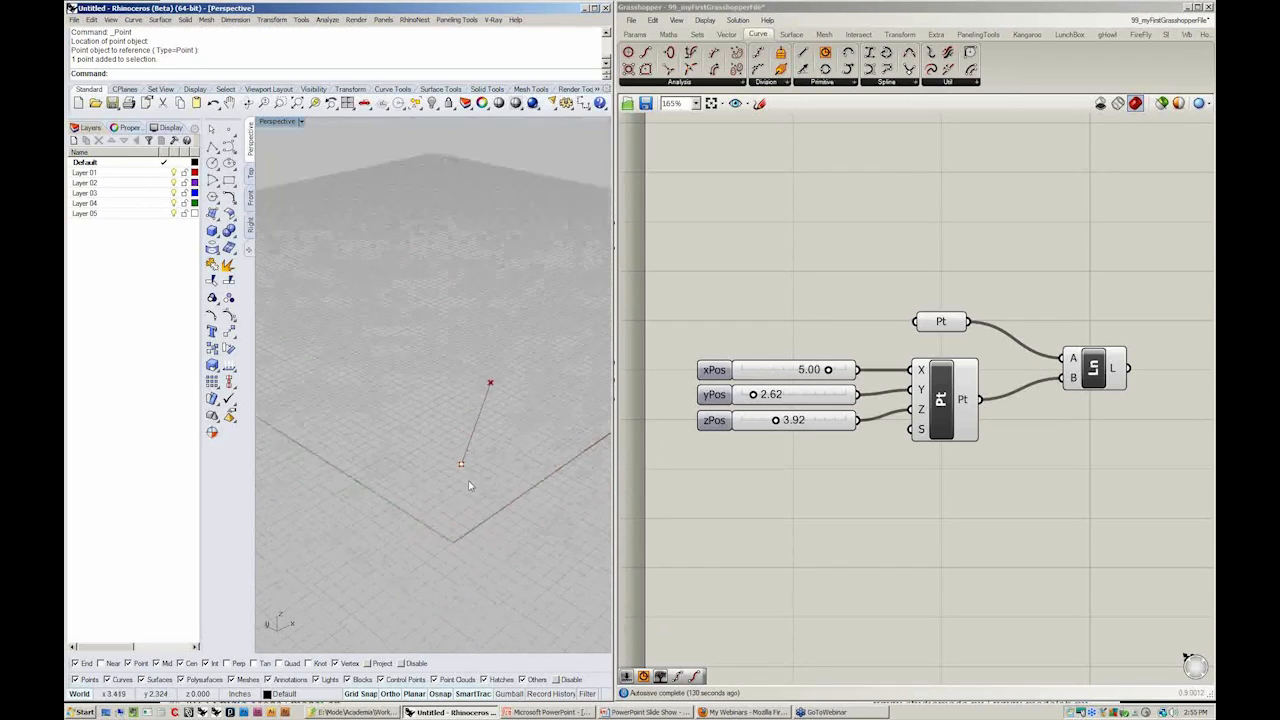
{"action": "right_click_drag", "start_coordinate": [491, 466], "coordinate": [480, 474]}
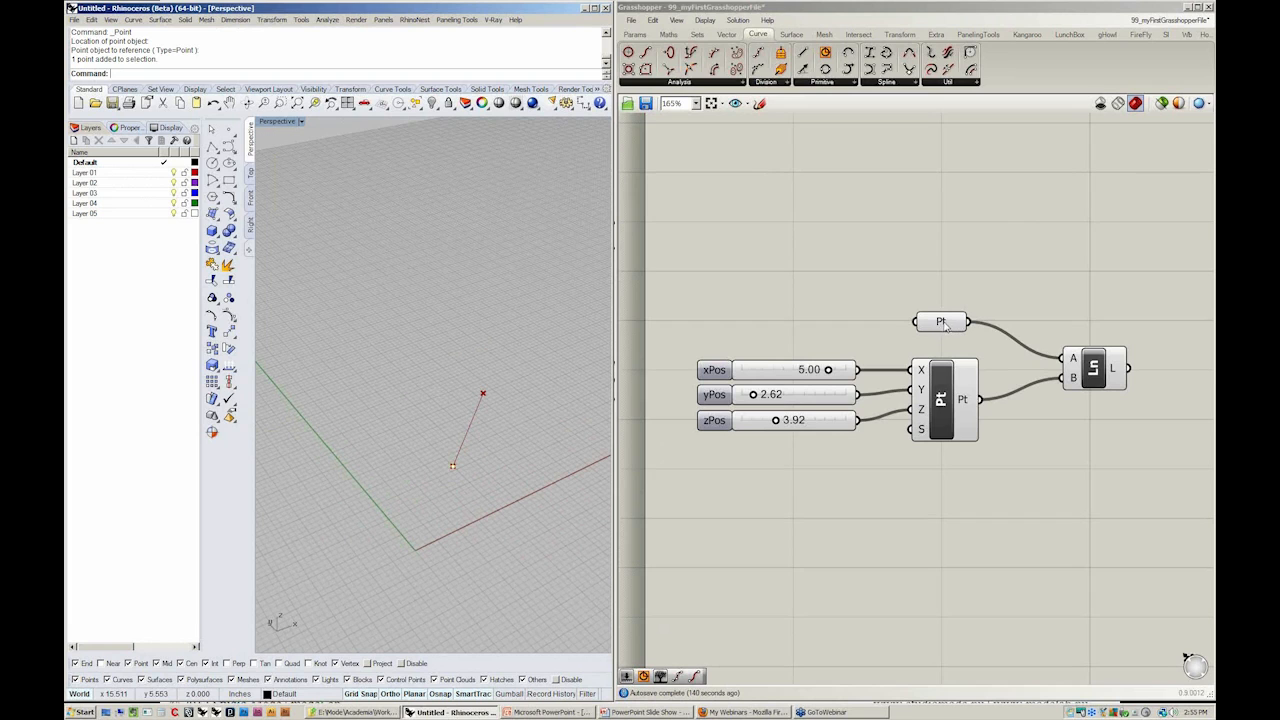
{"action": "left_click", "coordinate": [856, 265]}
{"action": "left_click", "coordinate": [524, 455]}
{"action": "right_click_drag", "start_coordinate": [511, 467], "coordinate": [519, 461]}
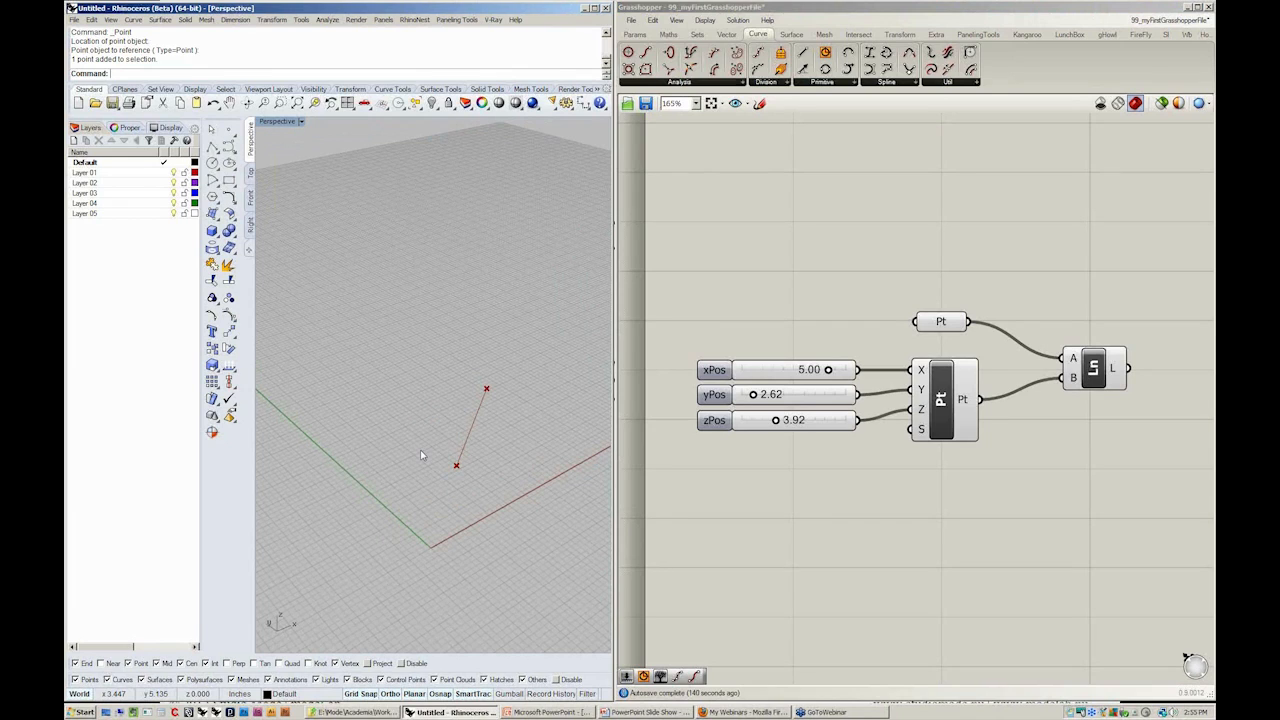
{"action": "left_click_drag", "start_coordinate": [421, 453], "coordinate": [512, 506]}
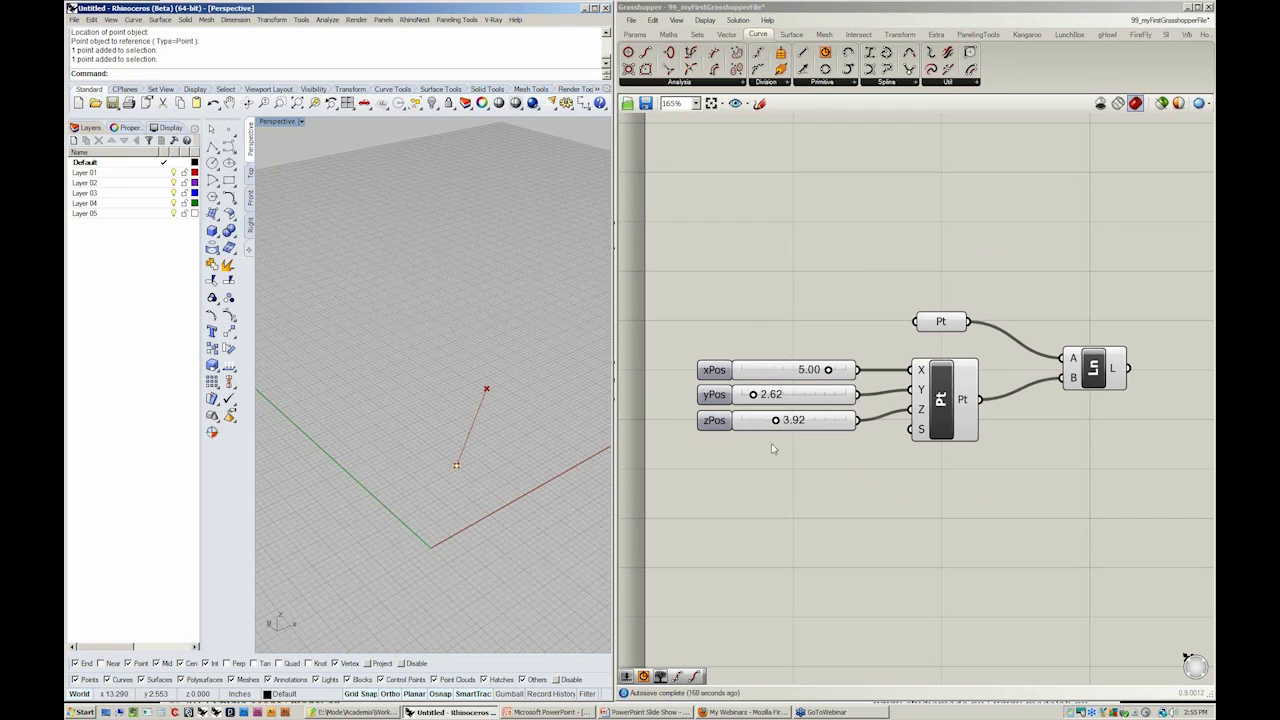
{"action": "right_click_drag", "start_coordinate": [511, 295], "coordinate": [517, 291]}
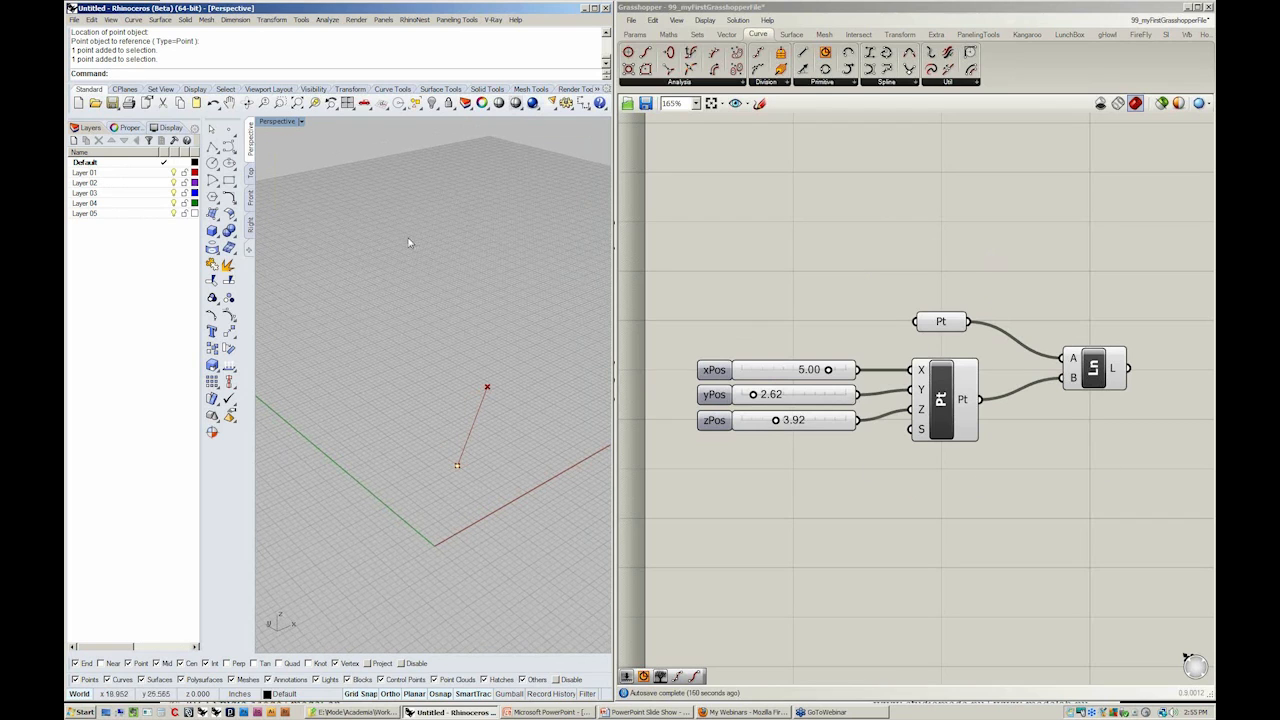
- Save the Rhino model as 99_myFirstGrasshopperFile in the 000_WorkshopFiles folder of 20120924_PD-Webinar
{"action": "left_click", "coordinate": [76, 20]}
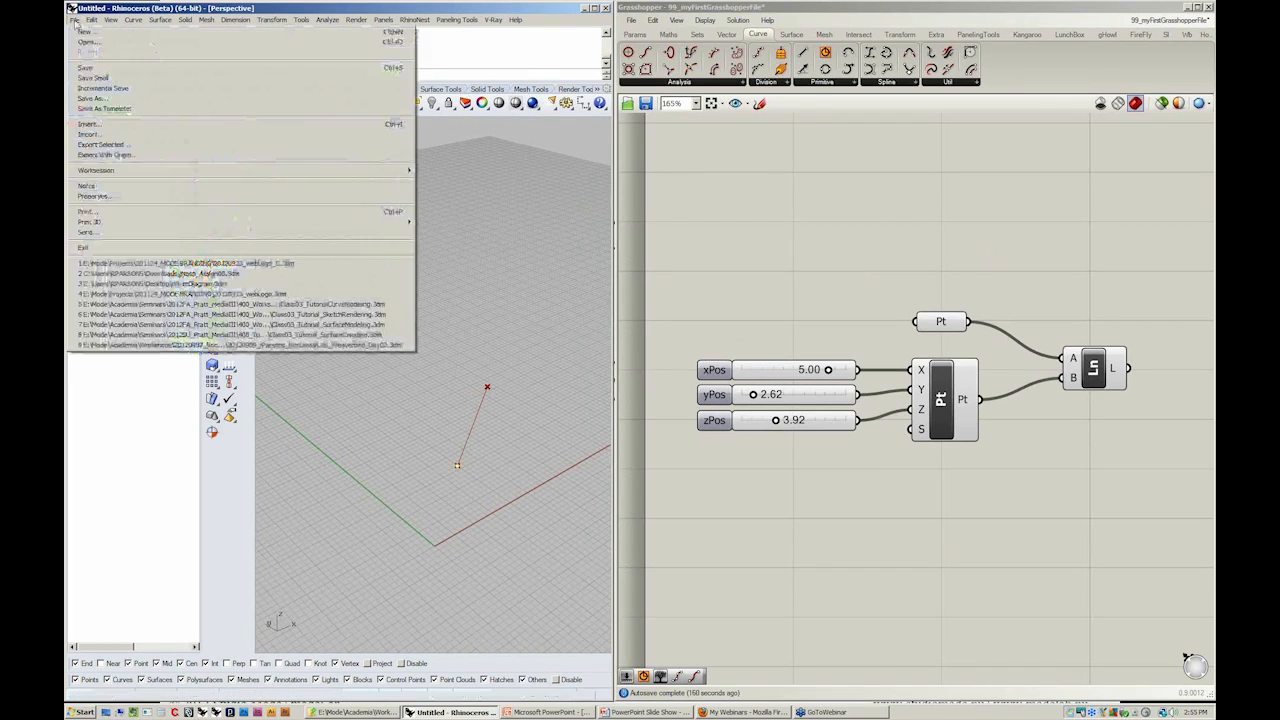
{"action": "left_click", "coordinate": [80, 72]}
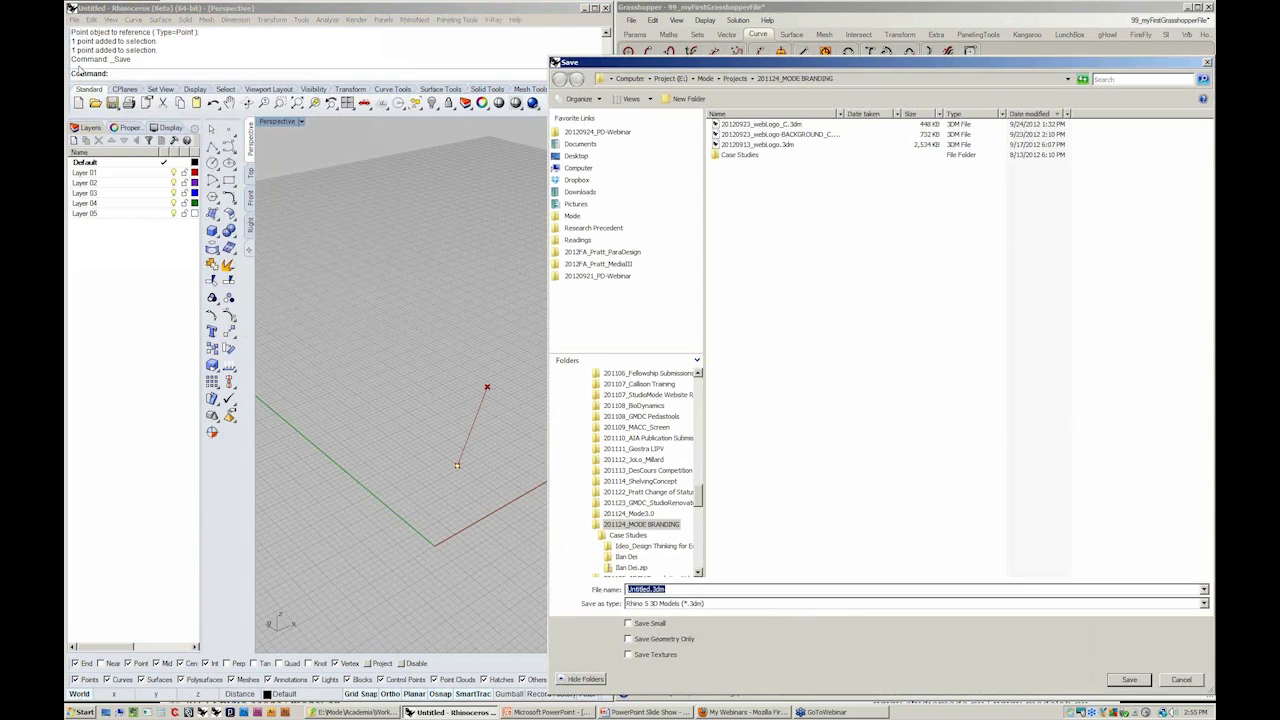
{"action": "left_click", "coordinate": [590, 133]}
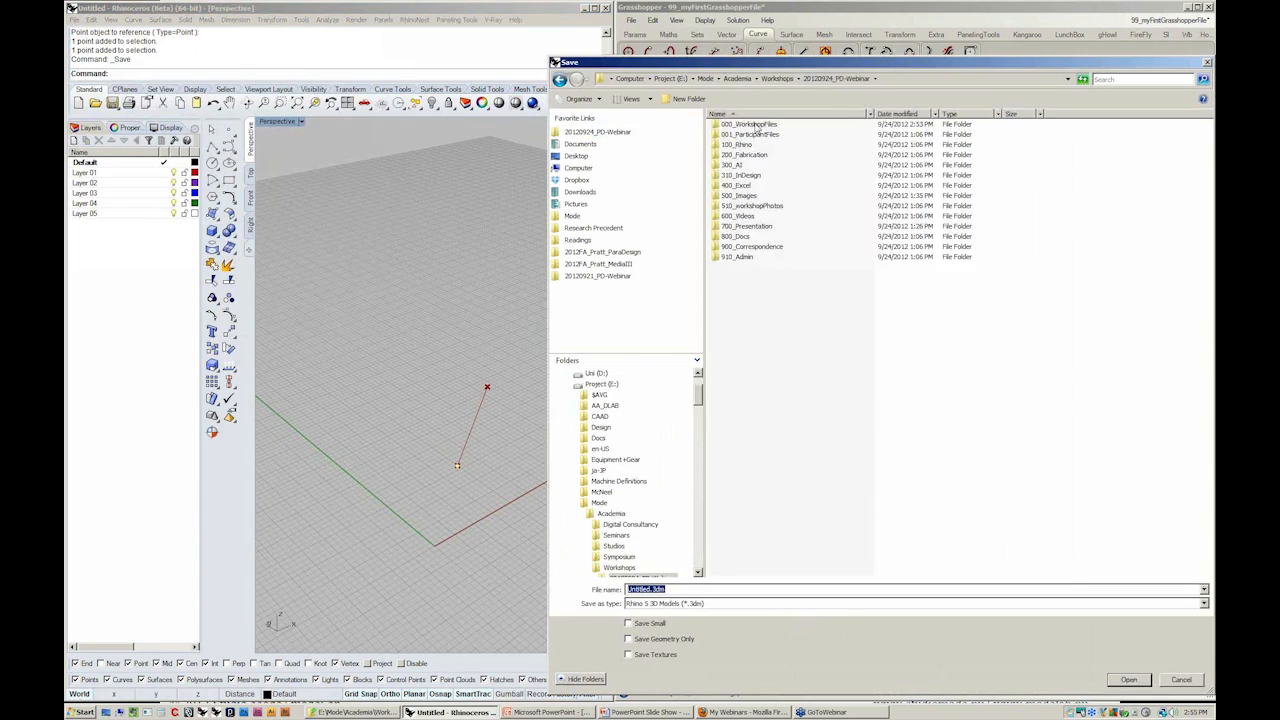
{"action": "double_click", "coordinate": [742, 124]}
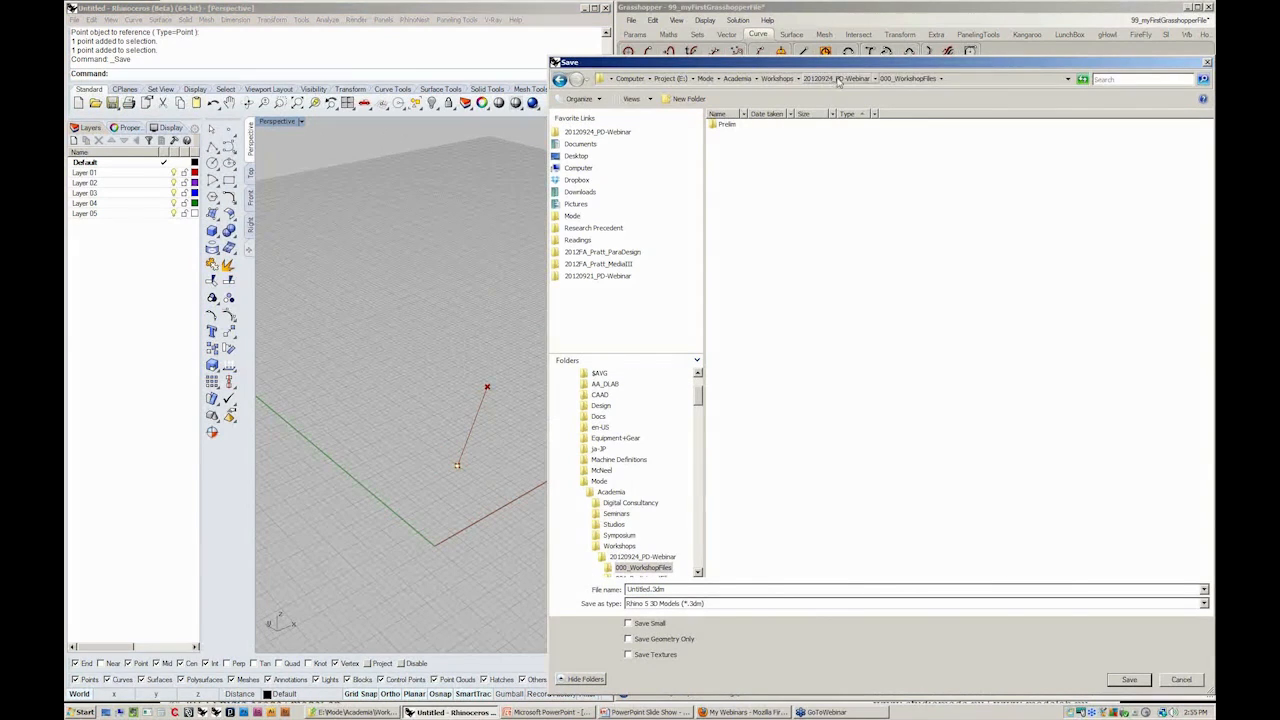
{"action": "double_click", "coordinate": [663, 590]}
{"action": "type", "text": "99"}
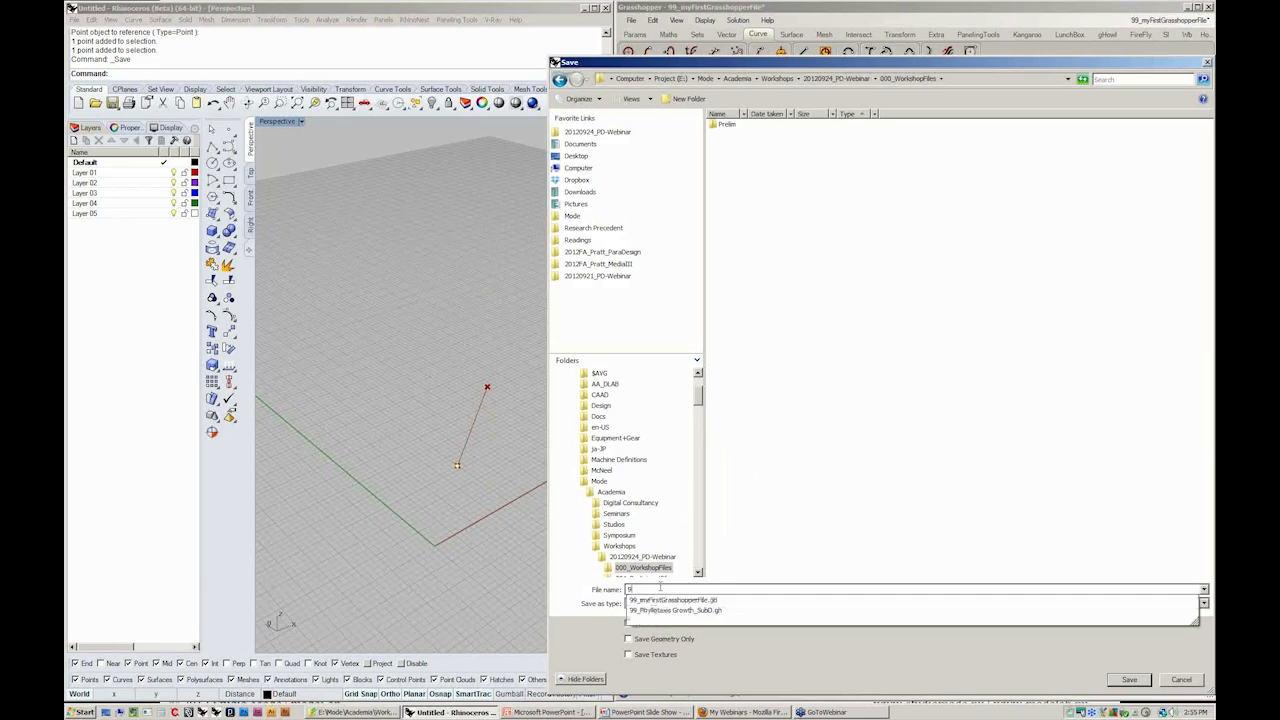
{"action": "key", "text": "Down"}
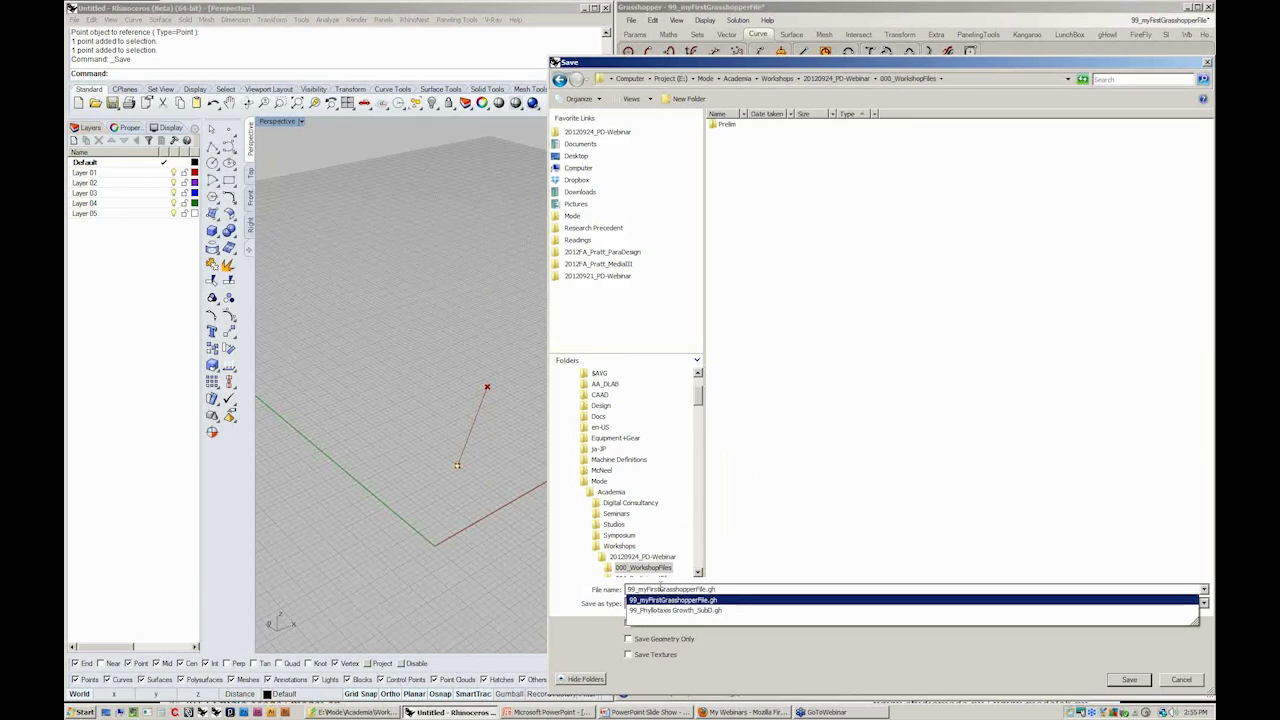
{"action": "key", "text": "BackSpace"}
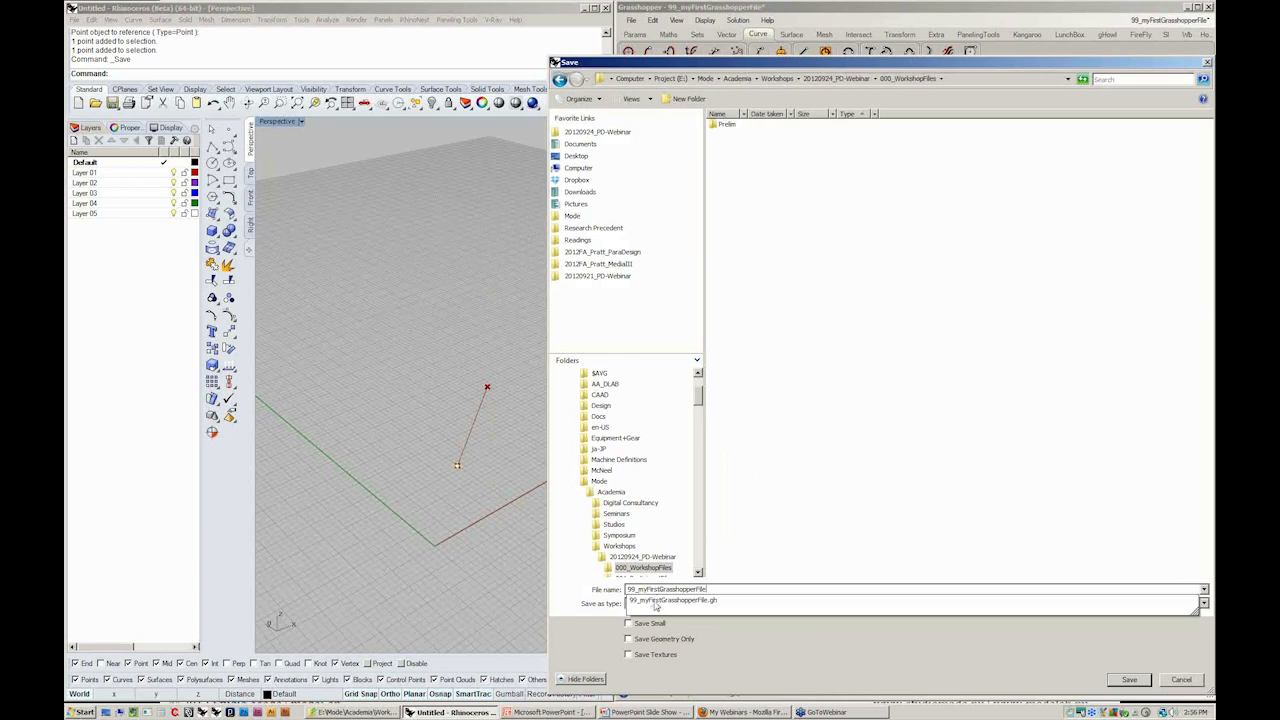
{"action": "left_click", "coordinate": [731, 590]}
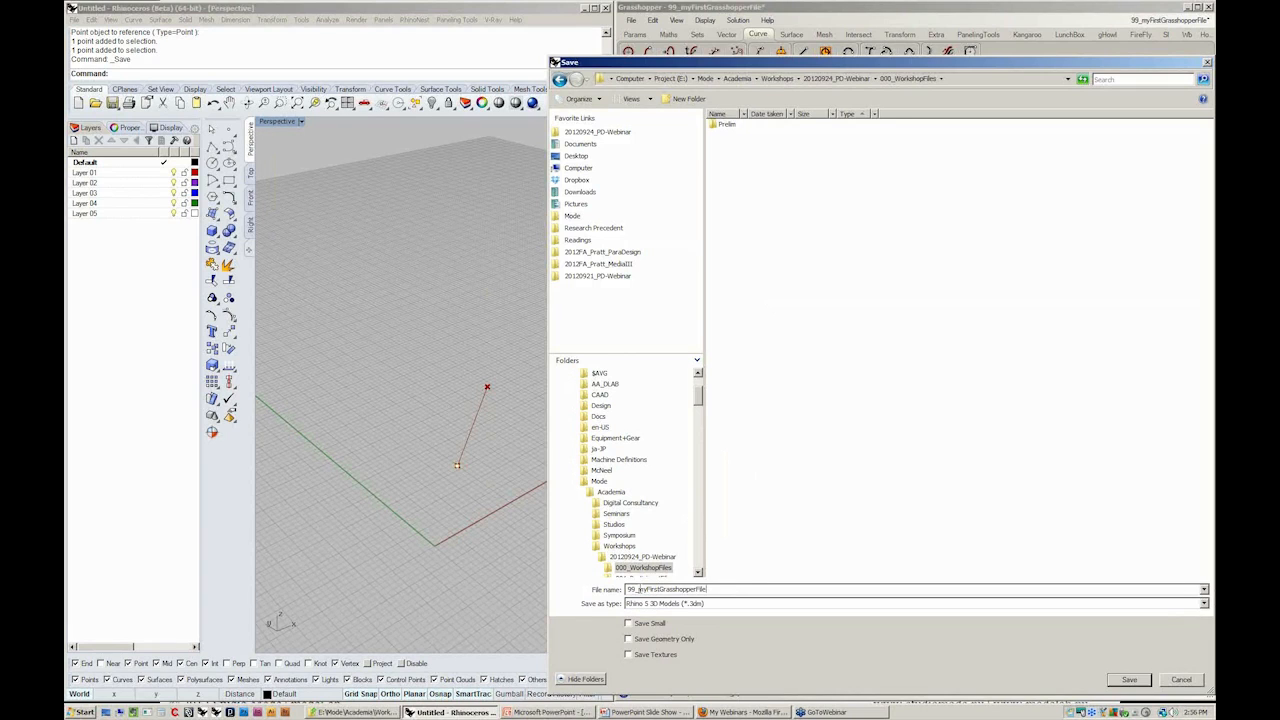
{"action": "left_click_drag", "start_coordinate": [670, 589], "coordinate": [721, 589]}
{"action": "left_click", "coordinate": [721, 589]}
{"action": "left_click", "coordinate": [1130, 680]}
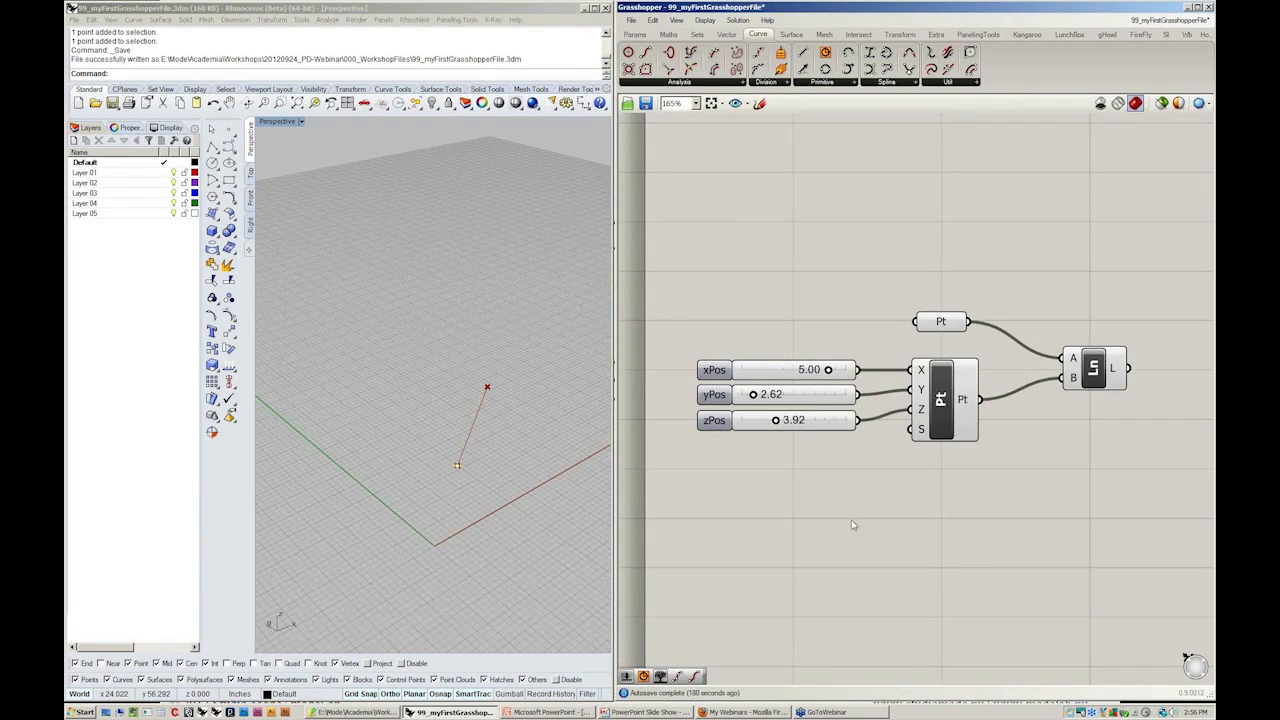
- Save the 99_myFirstGrasshopperFile definition in Grasshopper and close it
{"action": "left_click", "coordinate": [631, 20]}
{"action": "left_click", "coordinate": [647, 87]}
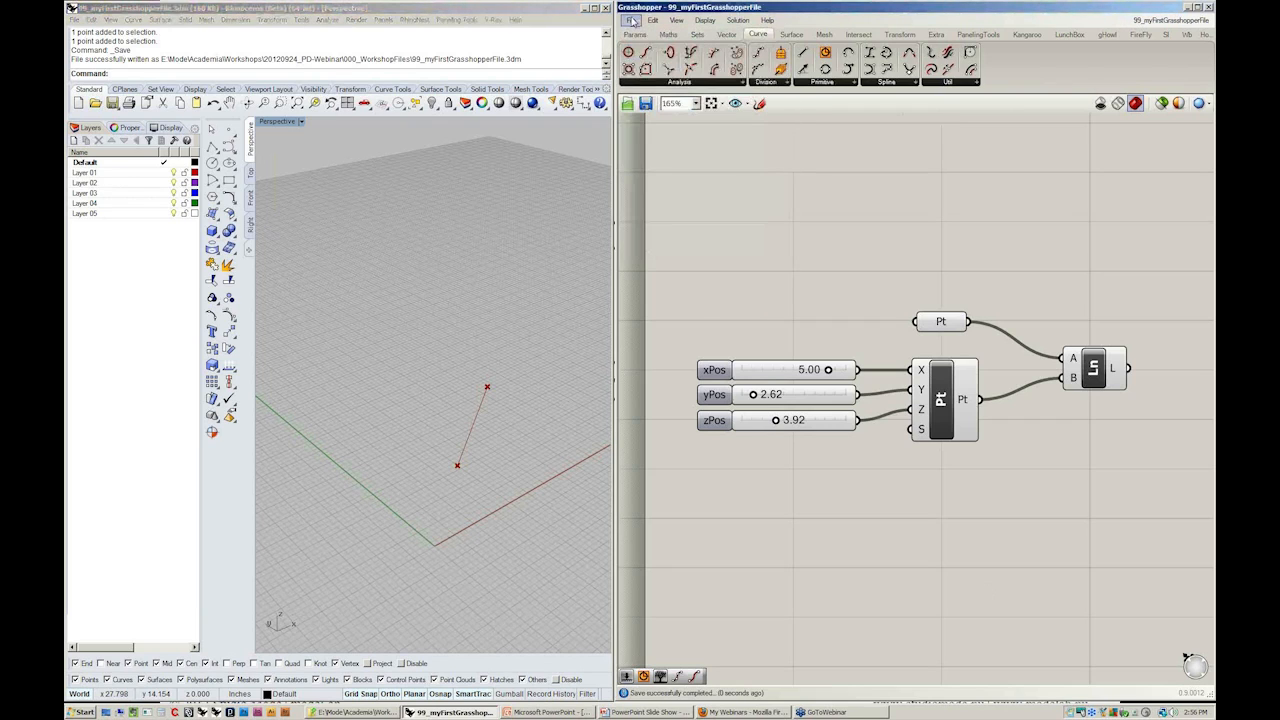
{"action": "left_click", "coordinate": [632, 20]}
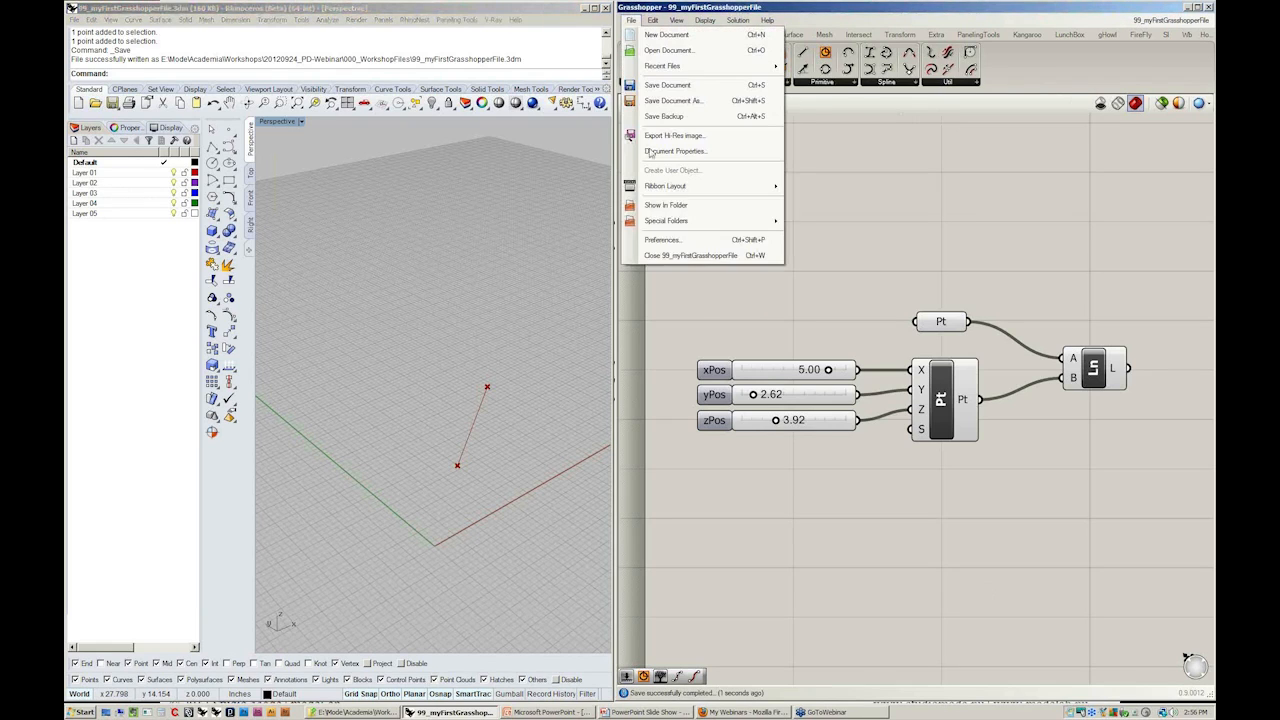
{"action": "left_click", "coordinate": [672, 257]}
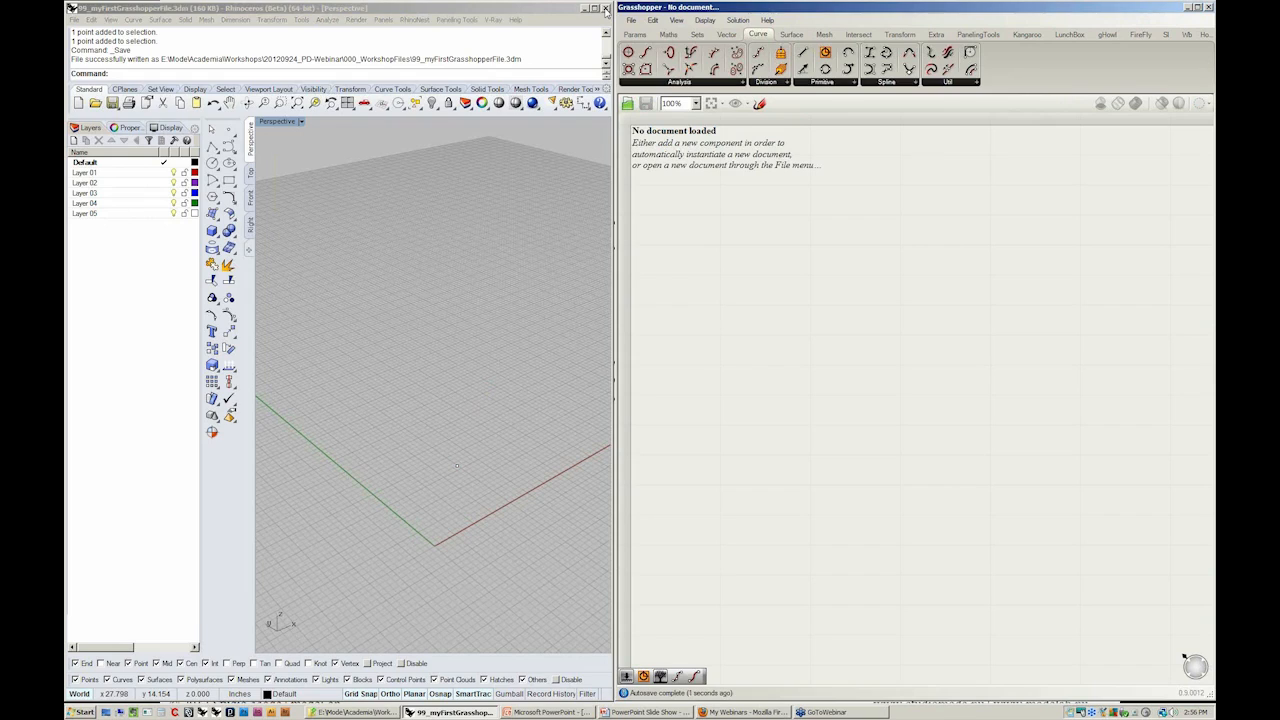
- Close Rhino and switch to the Windows Explorer window showing the 000_WorkshopFiles folder
{"action": "left_click", "coordinate": [605, 8]}
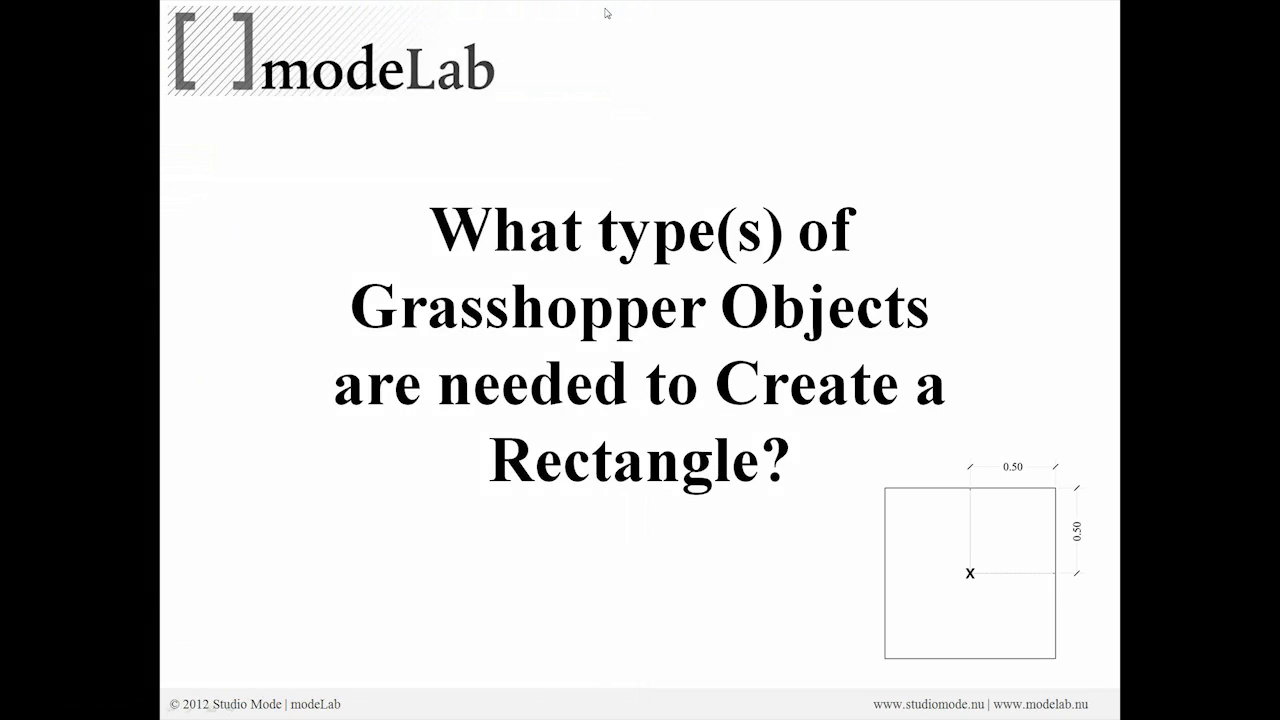
{"action": "key", "text": "alt+Tab"}
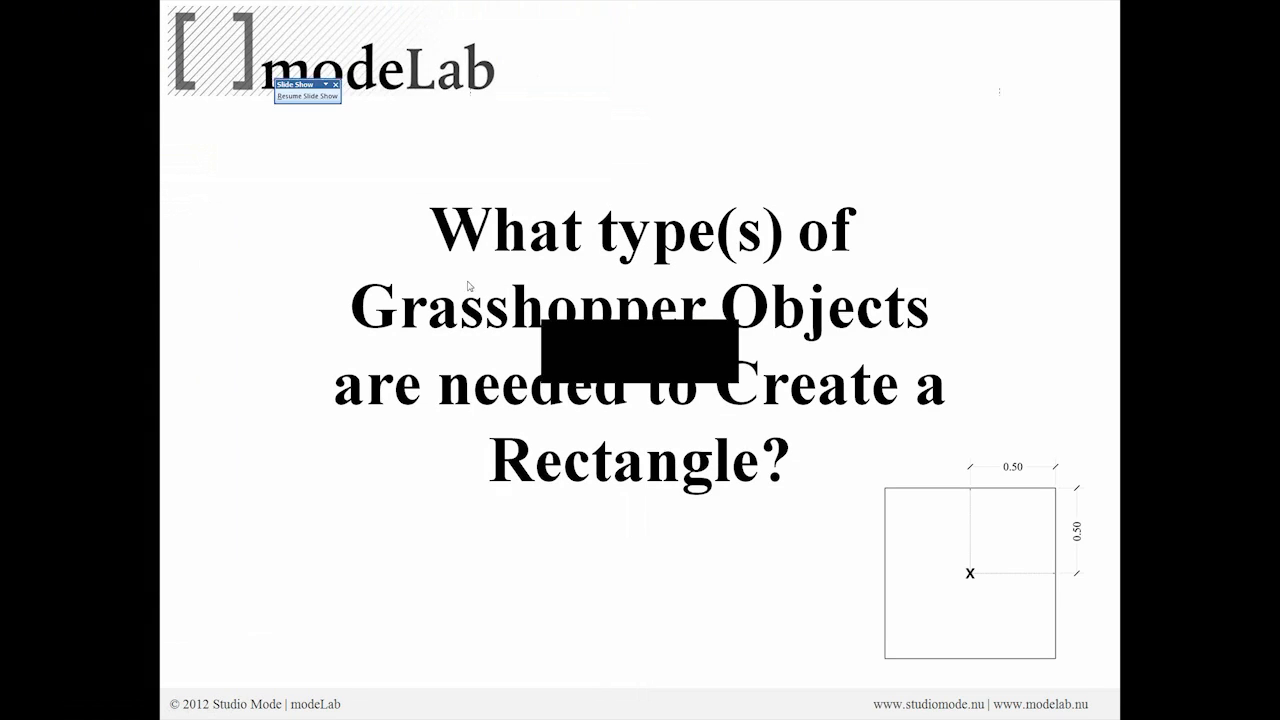
{"action": "key", "text": "alt+Tab"}
{"action": "key", "text": "alt+Tab"}
{"action": "key", "text": "alt+Tab"}
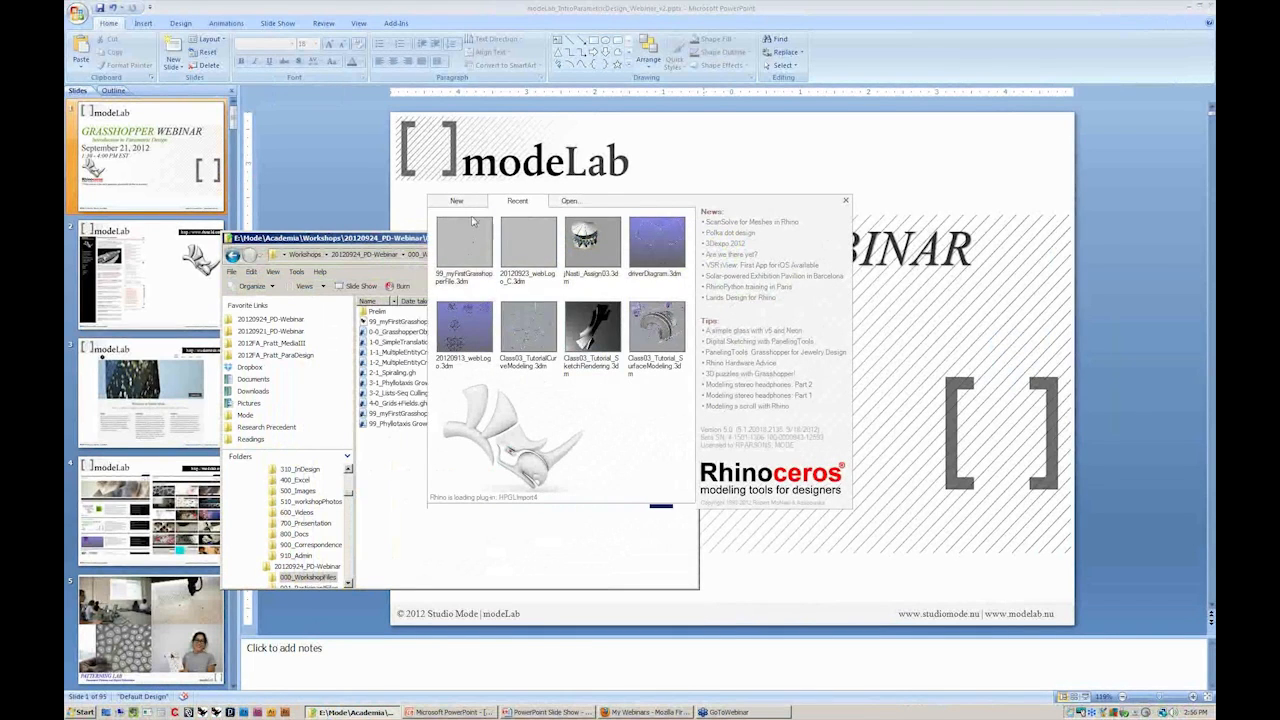
- Open the recent Rhino model 99_myFirstGrasshopperFile.3dm and select its point object in the Perspective view
{"action": "left_click", "coordinate": [474, 222]}
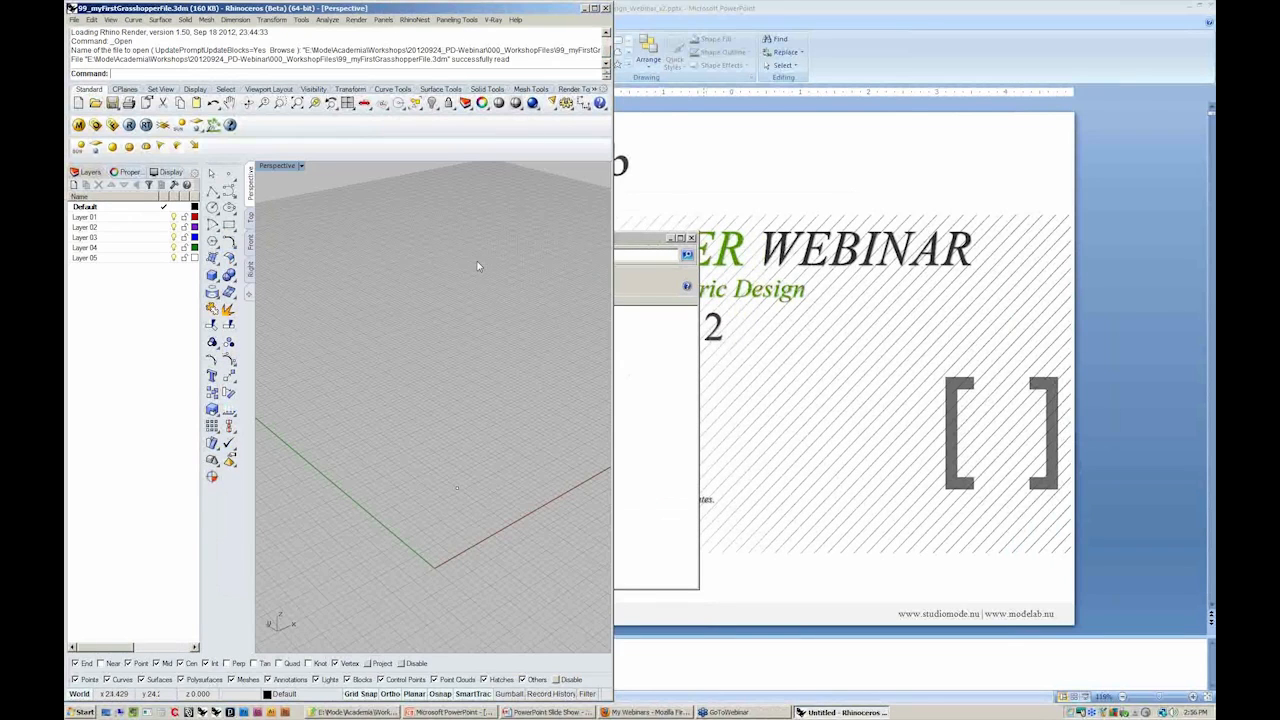
{"action": "left_click_drag", "start_coordinate": [443, 488], "coordinate": [532, 537]}
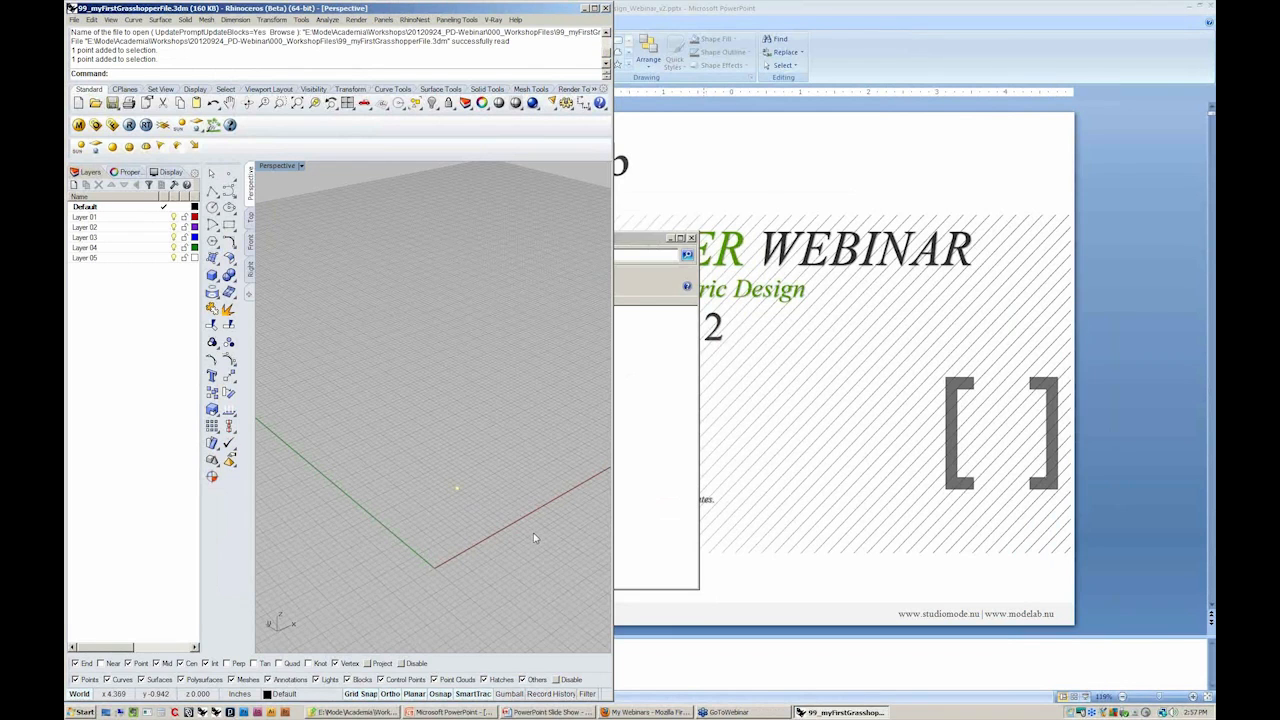
- Launch Grasshopper from Rhino and open the recent definition 99_myFirstGrasshopperFile.gh
{"action": "type", "text": "Grasshopper"}
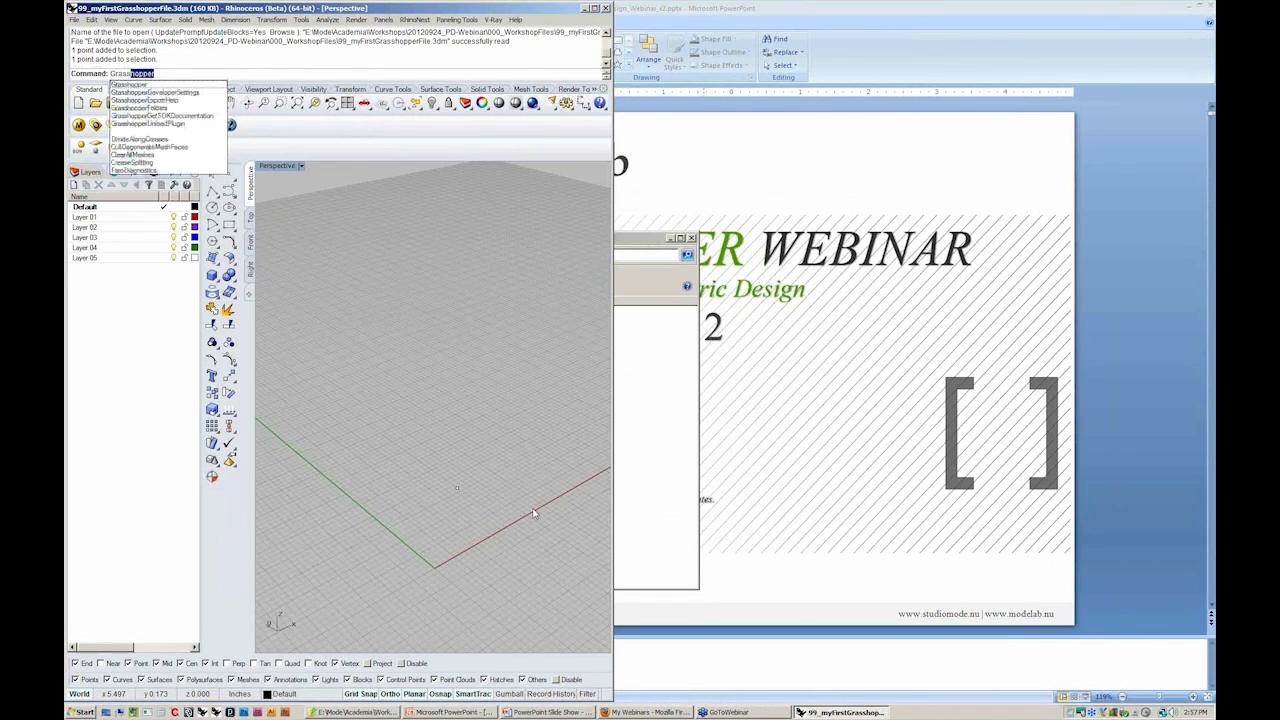
{"action": "key", "text": "Return"}
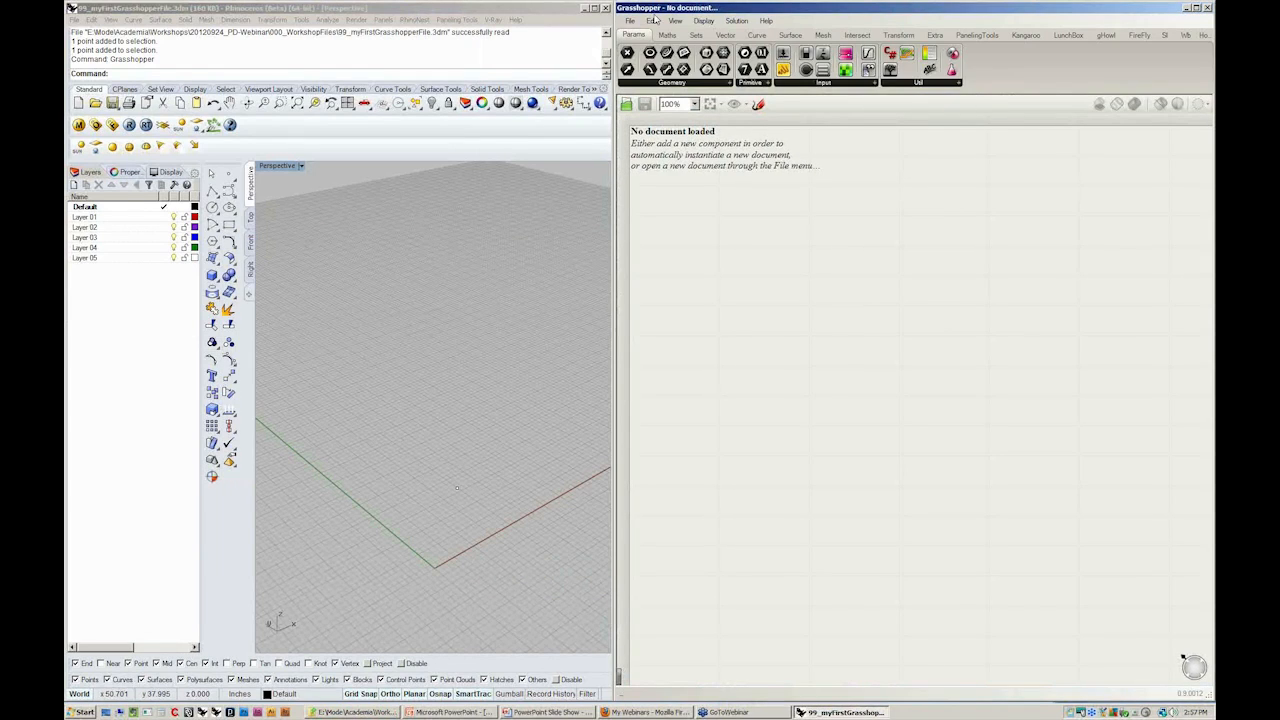
{"action": "left_click", "coordinate": [630, 21]}
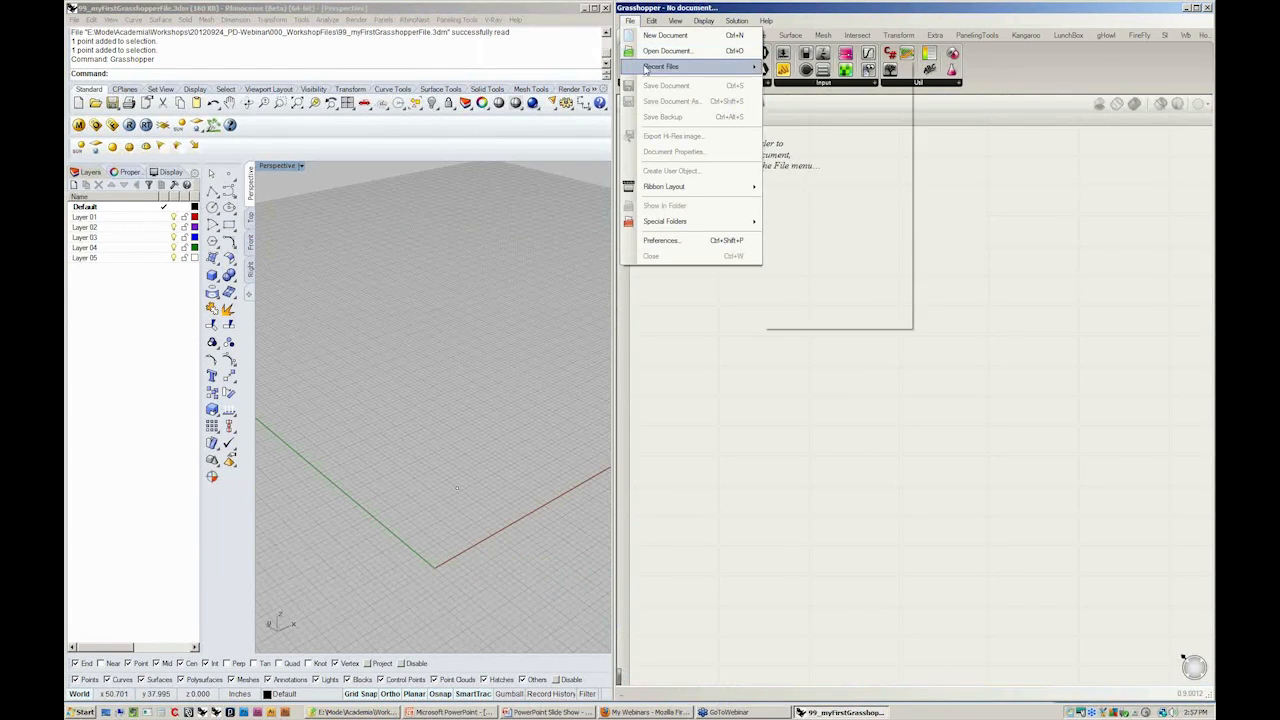
{"action": "mouse_move", "coordinate": [648, 67]}
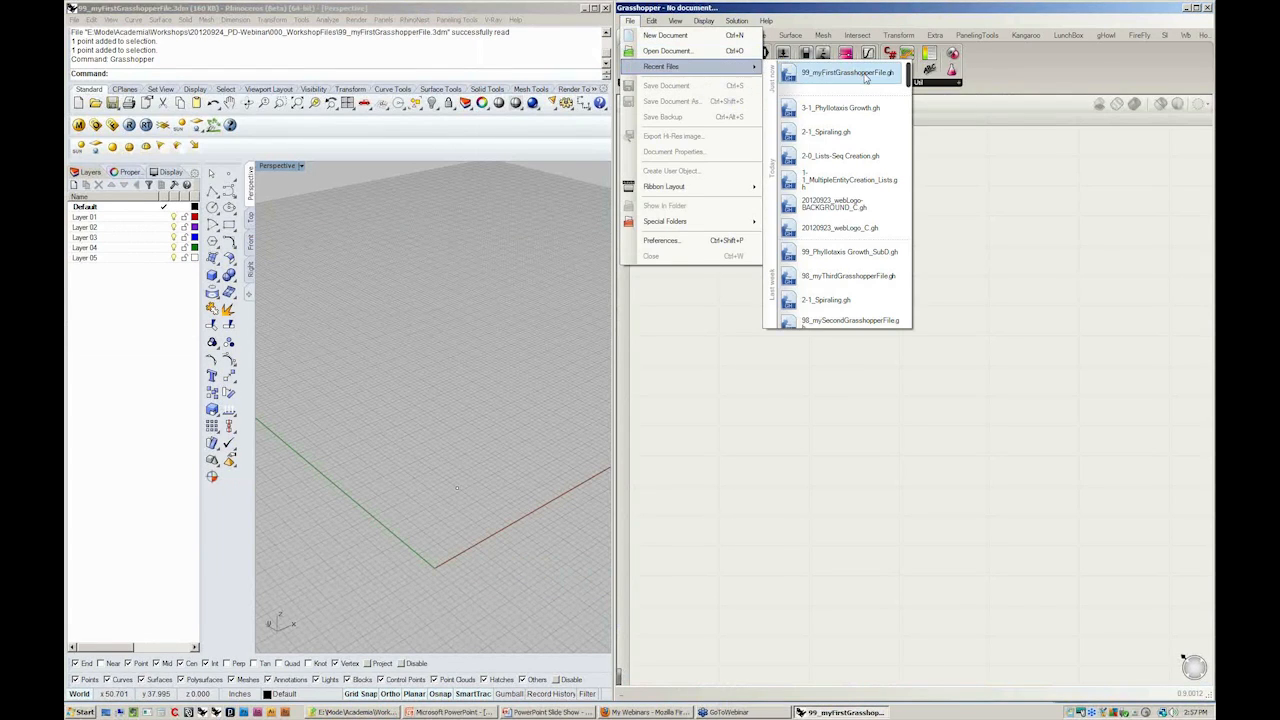
{"action": "left_click", "coordinate": [866, 74]}
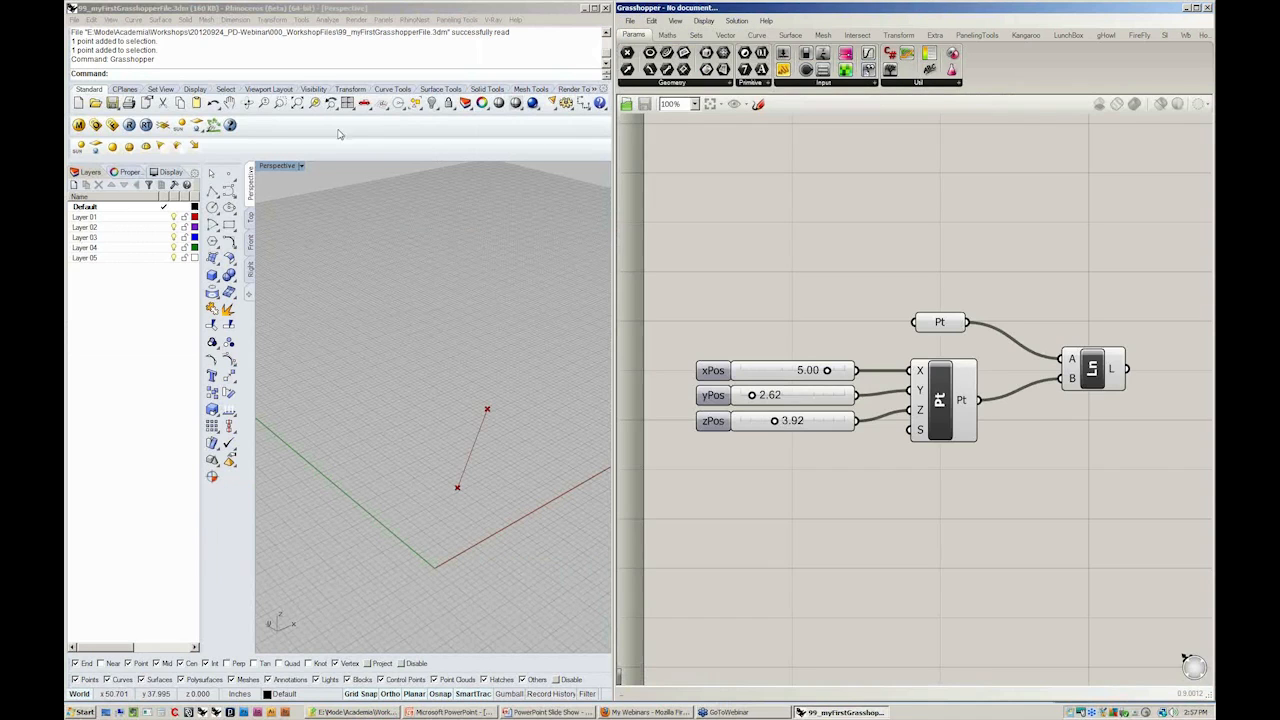
- Hide the V-Ray toolbars shown above the Rhino viewport
{"action": "right_click", "coordinate": [364, 130]}
{"action": "mouse_move", "coordinate": [410, 136]}
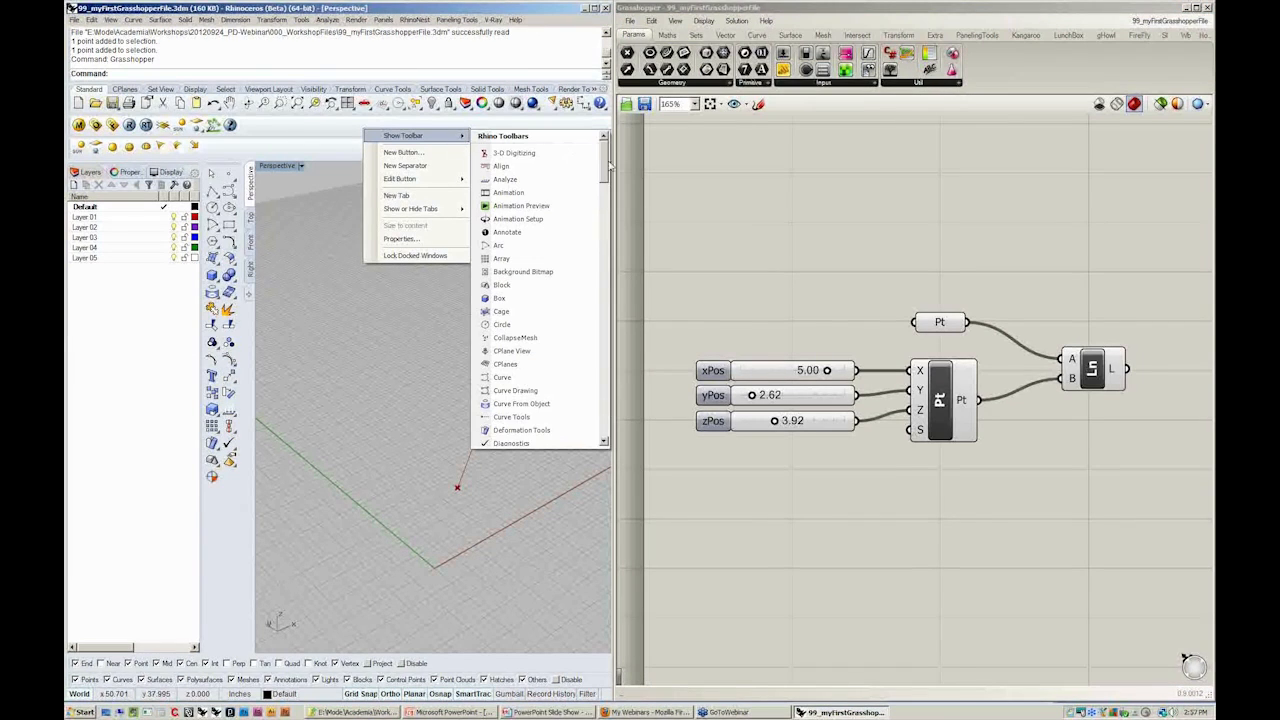
{"action": "scroll", "coordinate": [516, 360], "scroll_direction": "down", "scroll_amount": 15}
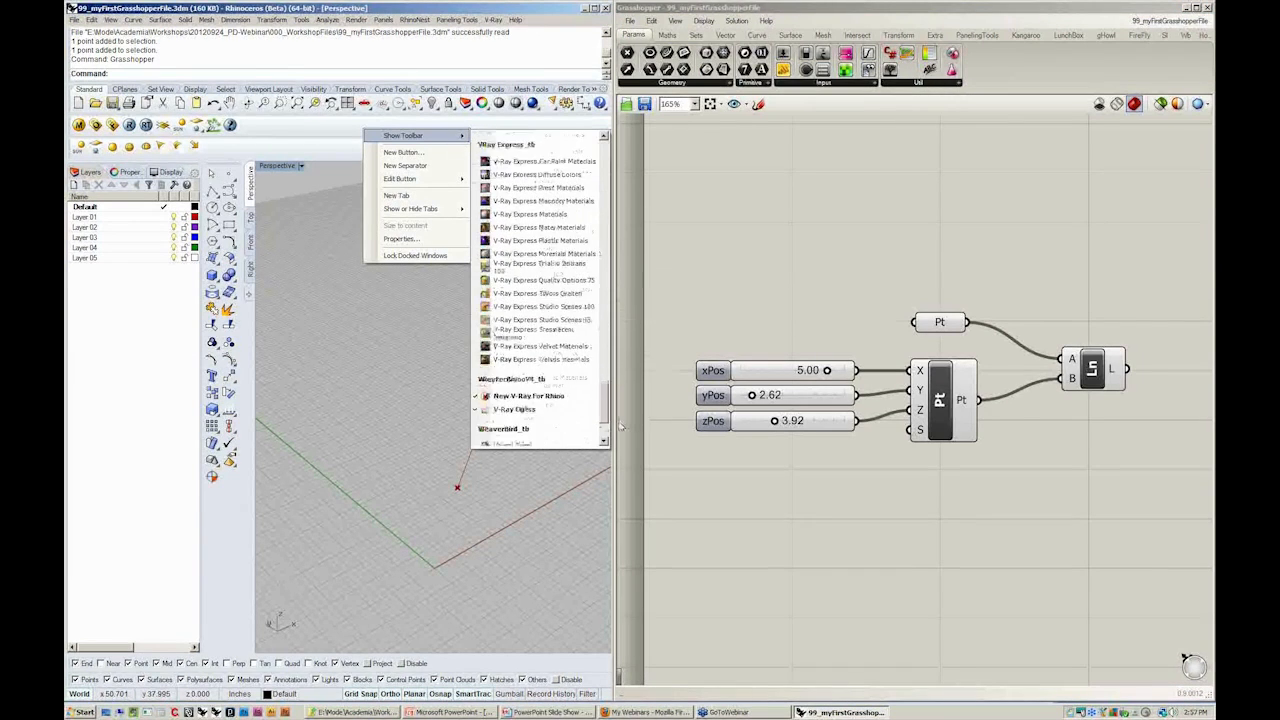
{"action": "left_click", "coordinate": [516, 360]}
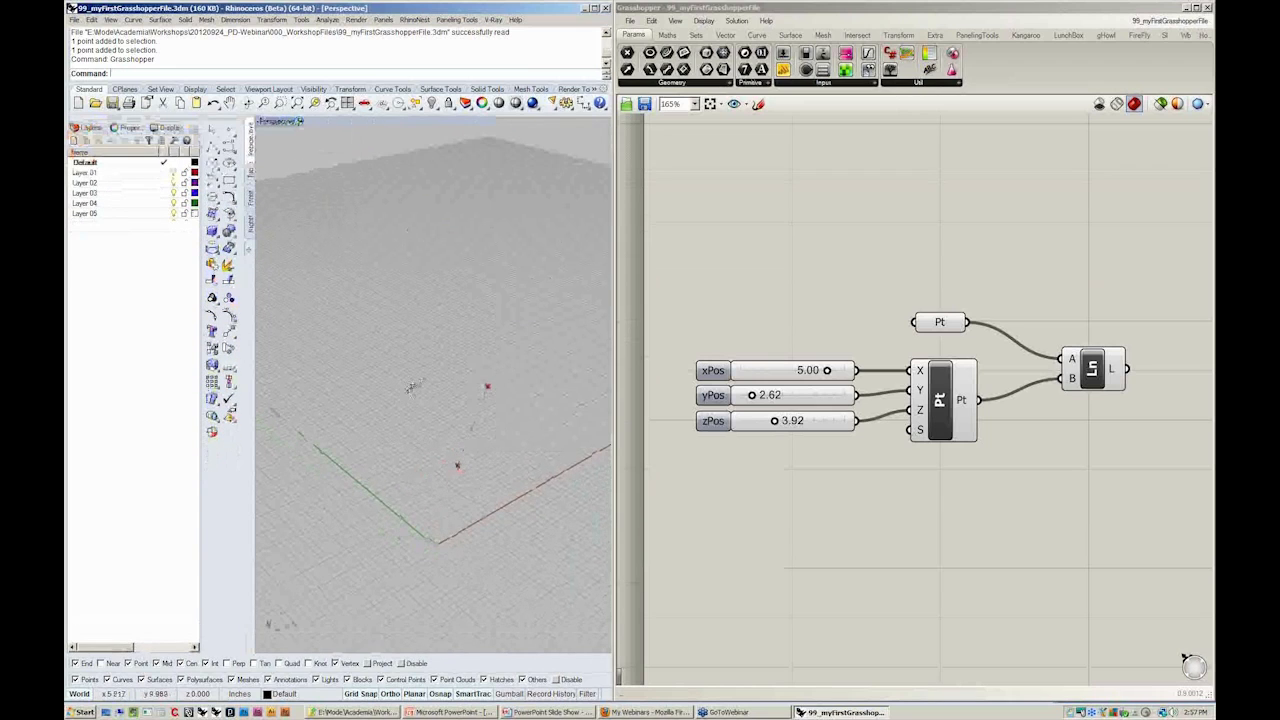
- Examine the reopened line in the Perspective view and select the referenced Rhino point at its lower end
{"action": "right_click_drag", "start_coordinate": [415, 390], "coordinate": [458, 365]}
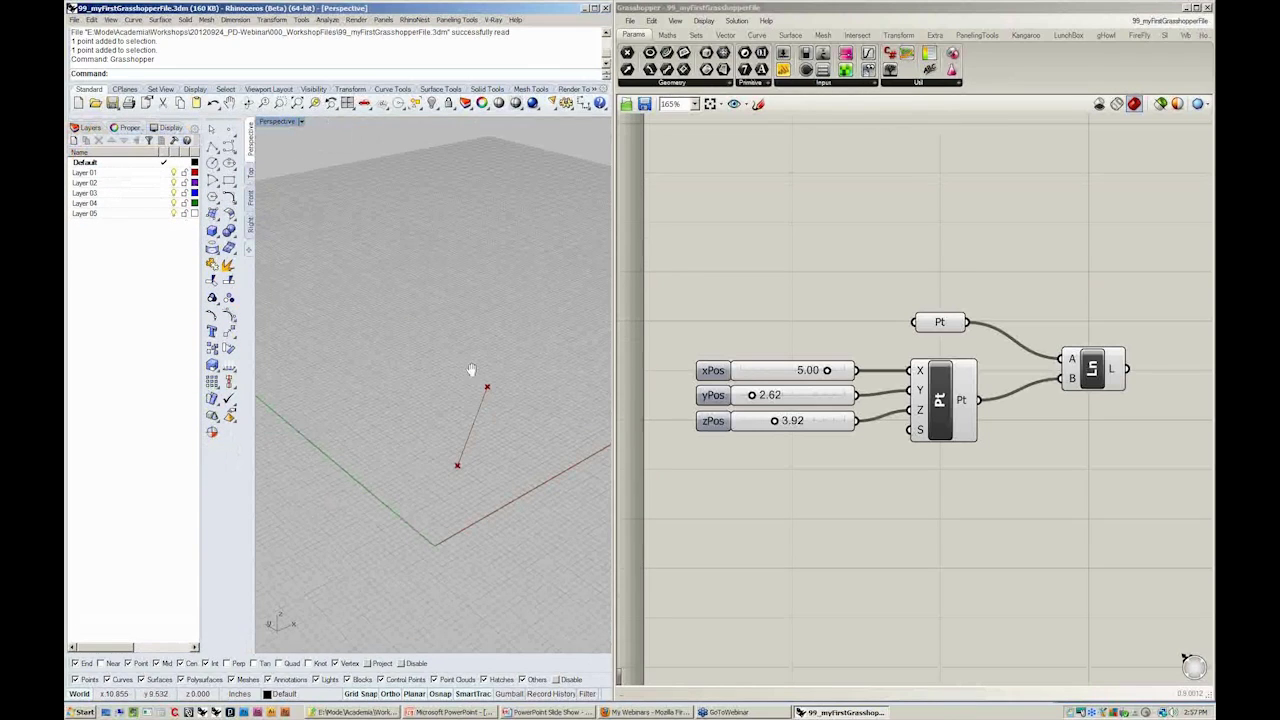
{"action": "left_click", "coordinate": [844, 222]}
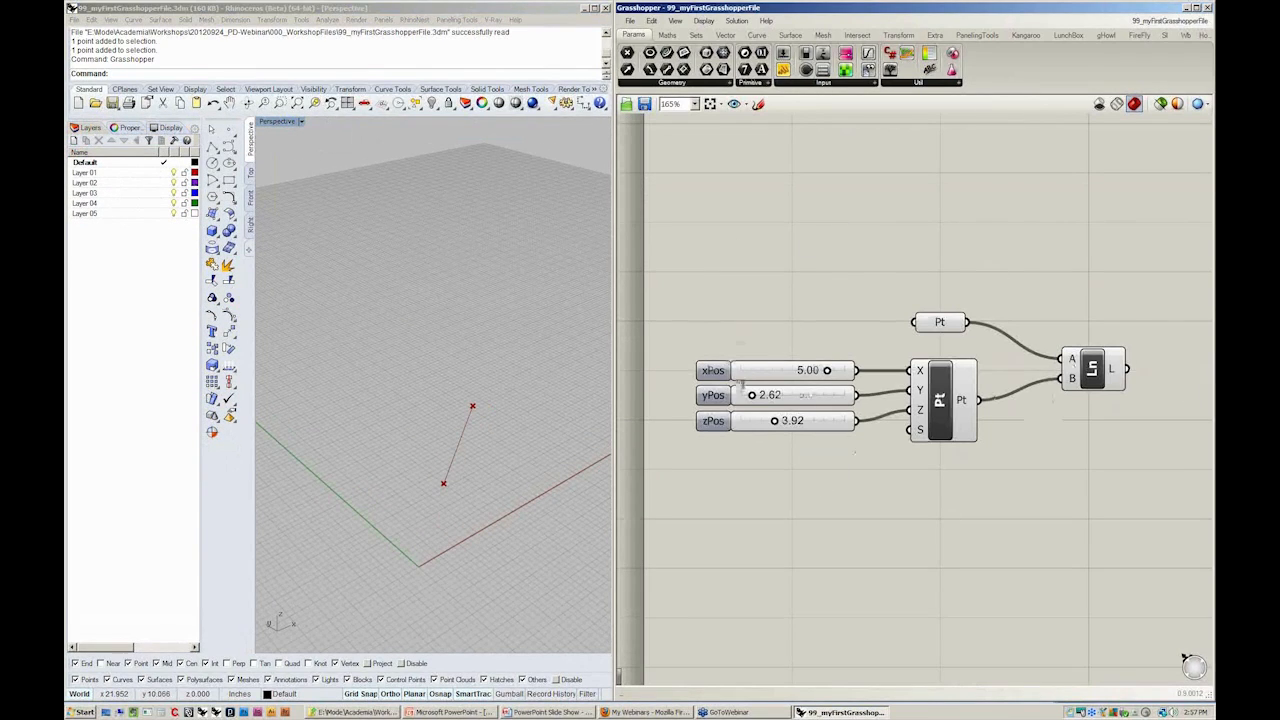
{"action": "right_click_drag", "start_coordinate": [737, 311], "coordinate": [777, 328]}
{"action": "right_click_drag", "start_coordinate": [500, 460], "coordinate": [431, 398]}
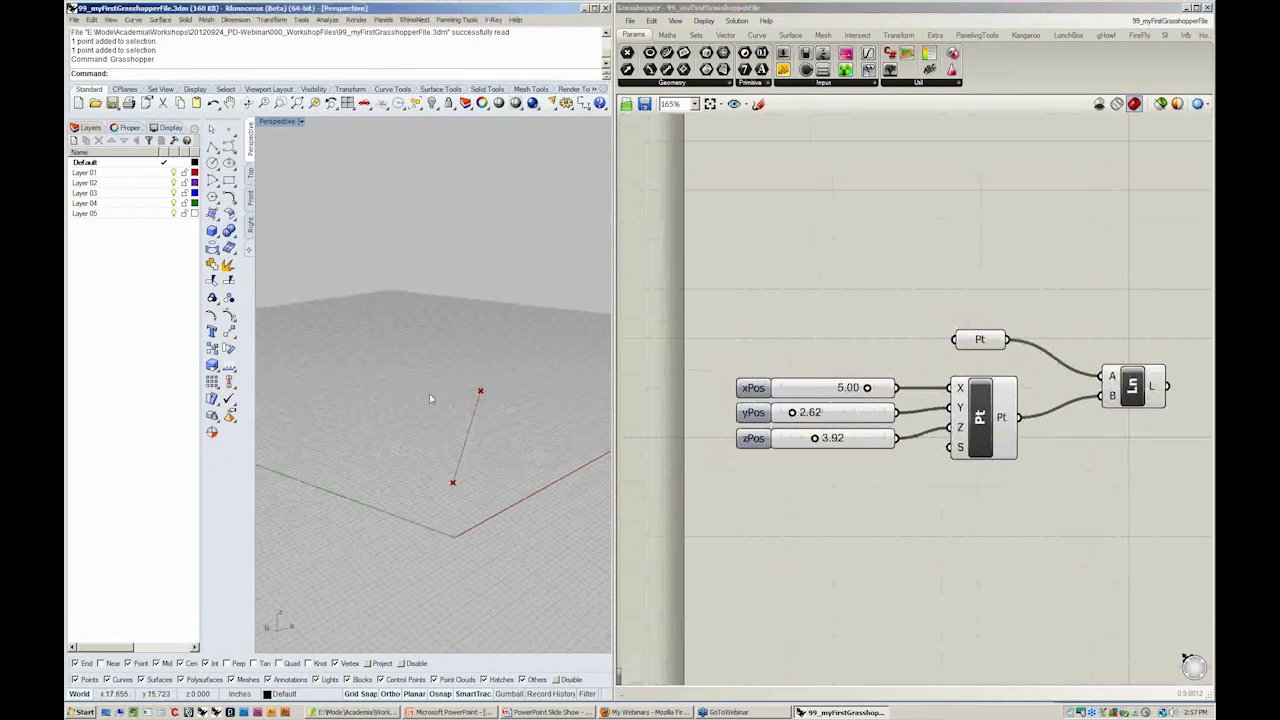
{"action": "left_click_drag", "start_coordinate": [406, 308], "coordinate": [555, 535]}
{"action": "right_click_drag", "start_coordinate": [556, 530], "coordinate": [512, 534]}
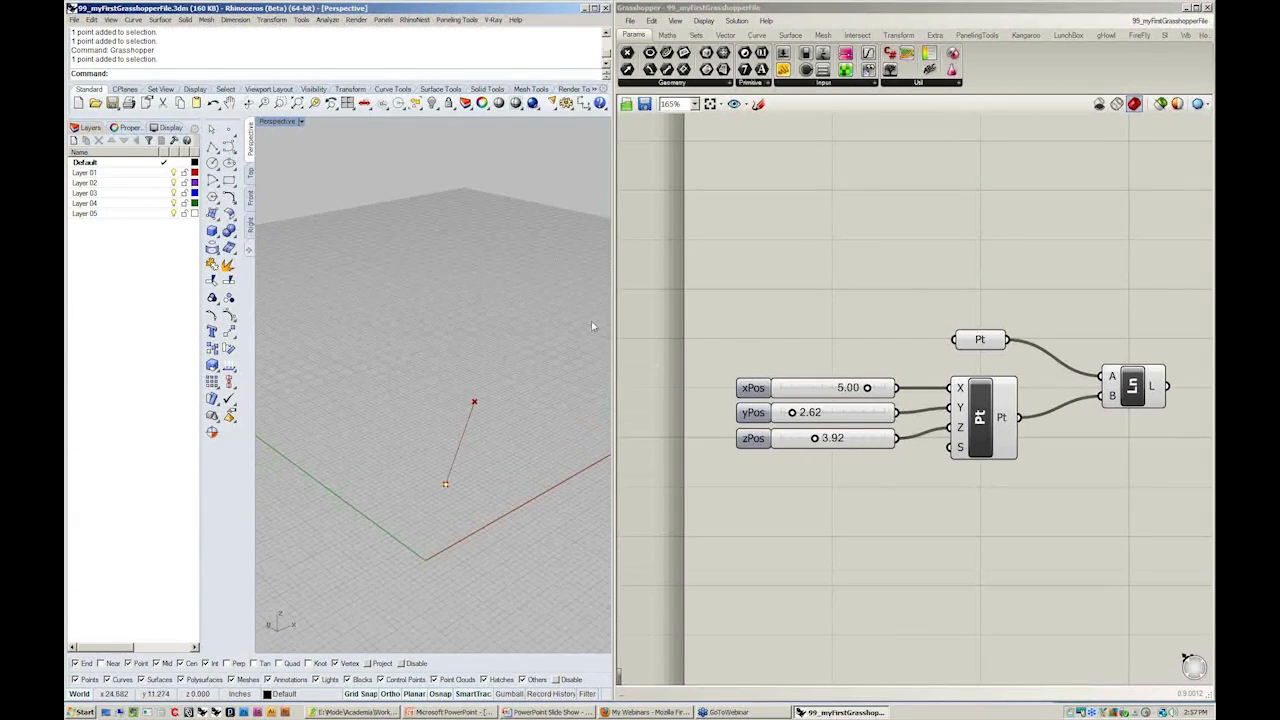
- Close the 99_myFirstGrasshopperFile definition in Grasshopper, leaving the Rhino model open
{"action": "left_click", "coordinate": [932, 307]}
{"action": "key", "text": "ctrl+w"}
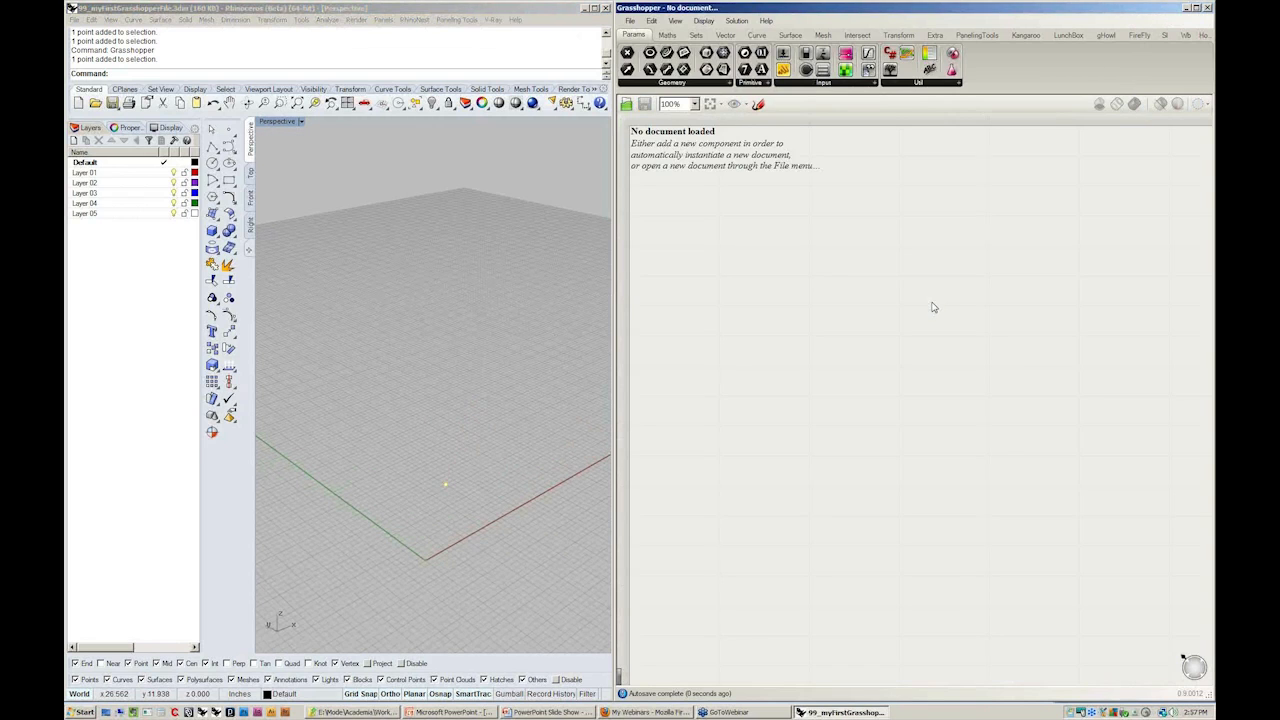